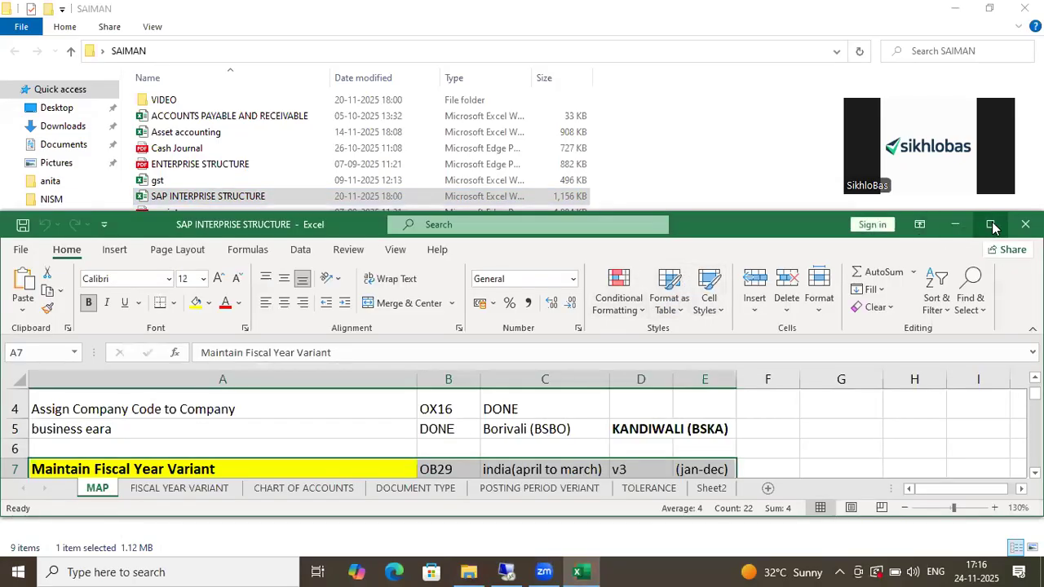
Maximize the SAP INTERPRISE STRUCTURE workbook and select the topic rows A2:C14 on the MAP sheet for review.
click(992, 227)
click(560, 337)
scroll(522, 400, up, 1)
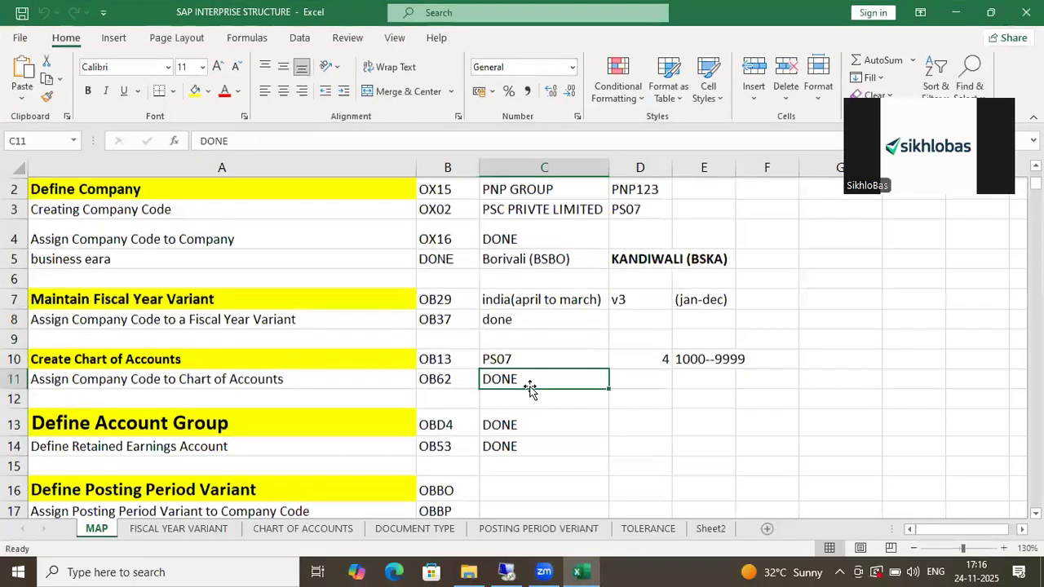
scroll(530, 387, up, 1)
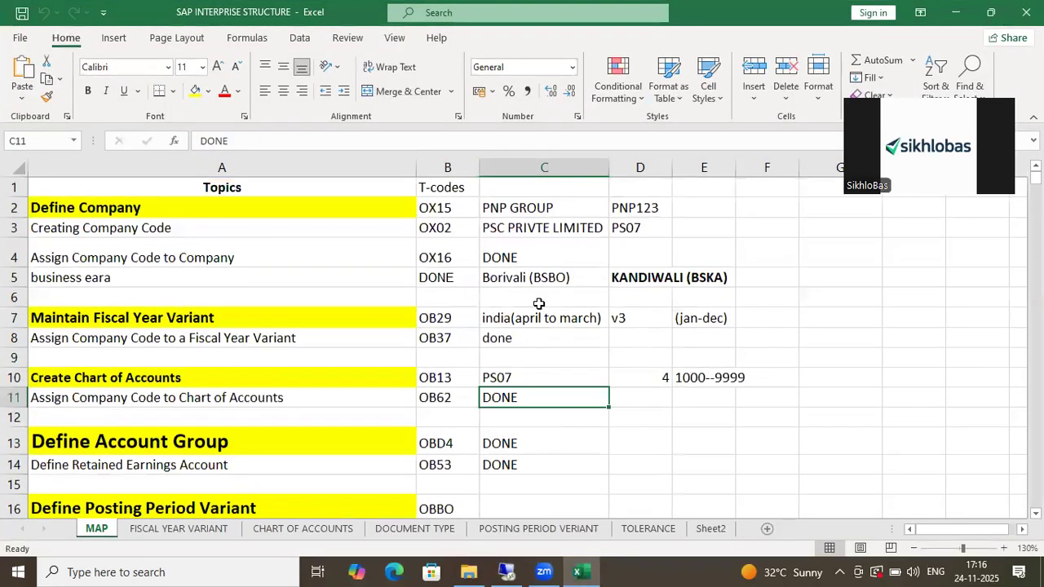
click(203, 210)
drag(243, 331, 517, 456)
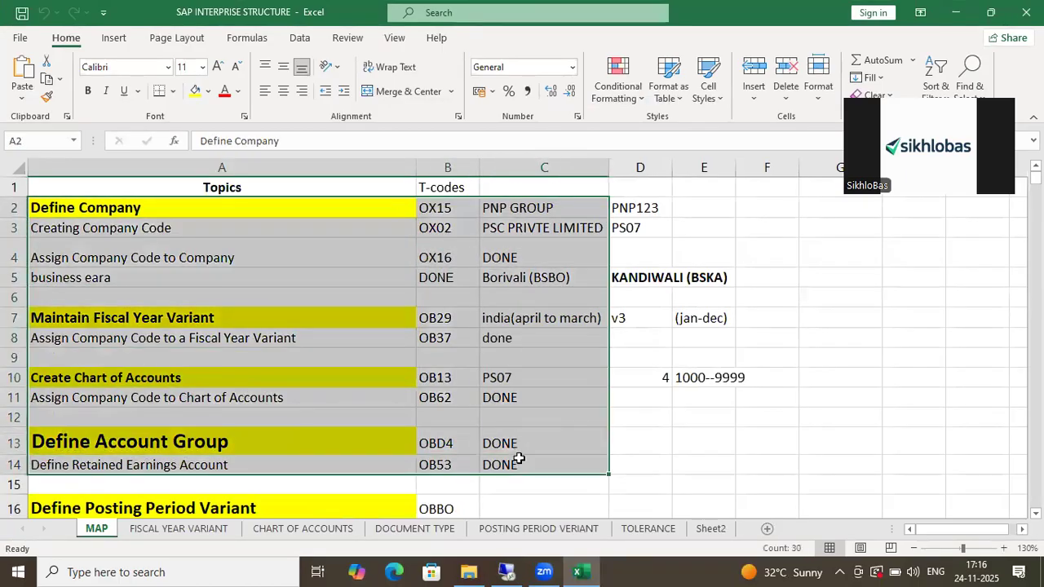
Review the configuration topics from Define Posting Period Variant to Company code global parameters, selecting A16:C30.
scroll(481, 431, down, 1)
scroll(481, 431, down, 2)
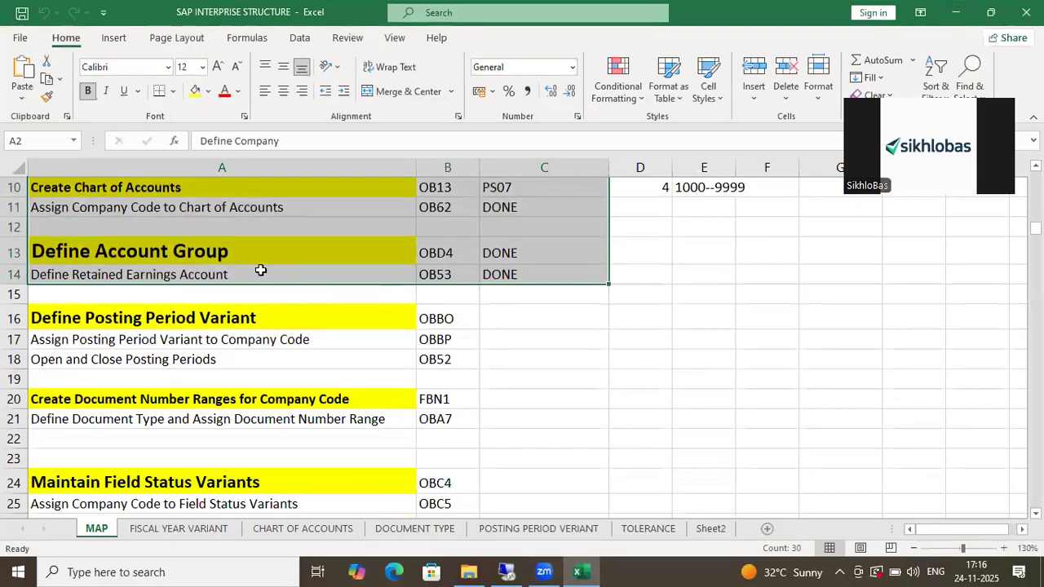
click(261, 274)
scroll(315, 324, down, 2)
scroll(338, 345, up, 2)
scroll(291, 310, down, 1)
scroll(298, 294, down, 3)
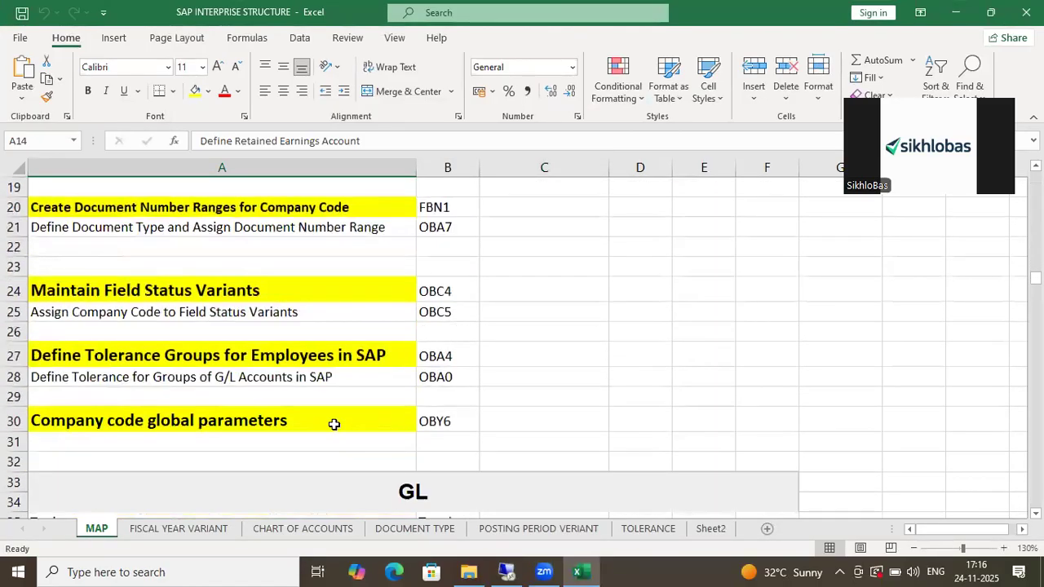
scroll(326, 383, up, 2)
drag(319, 258, 533, 411)
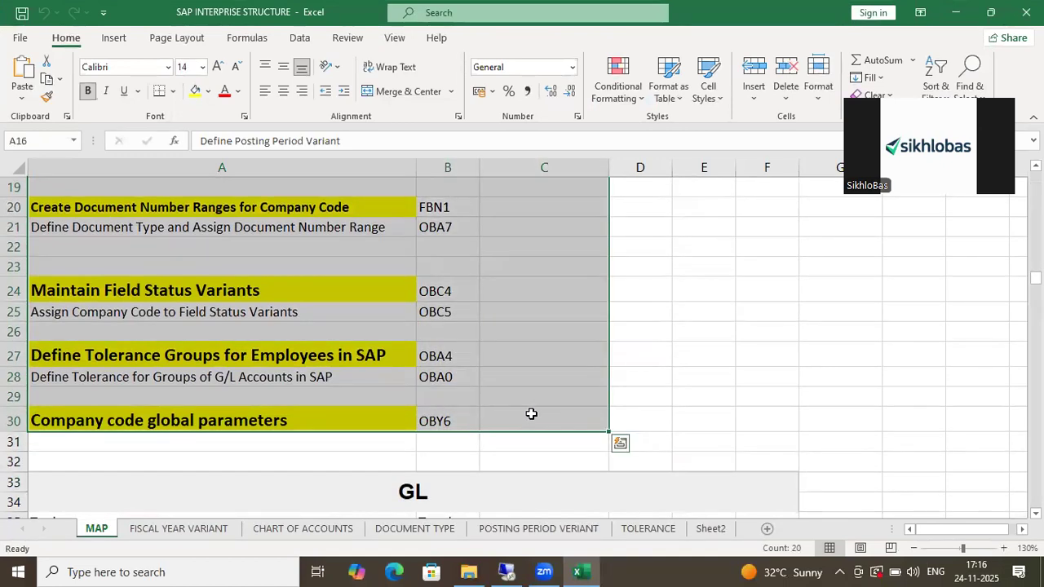
scroll(438, 433, up, 2)
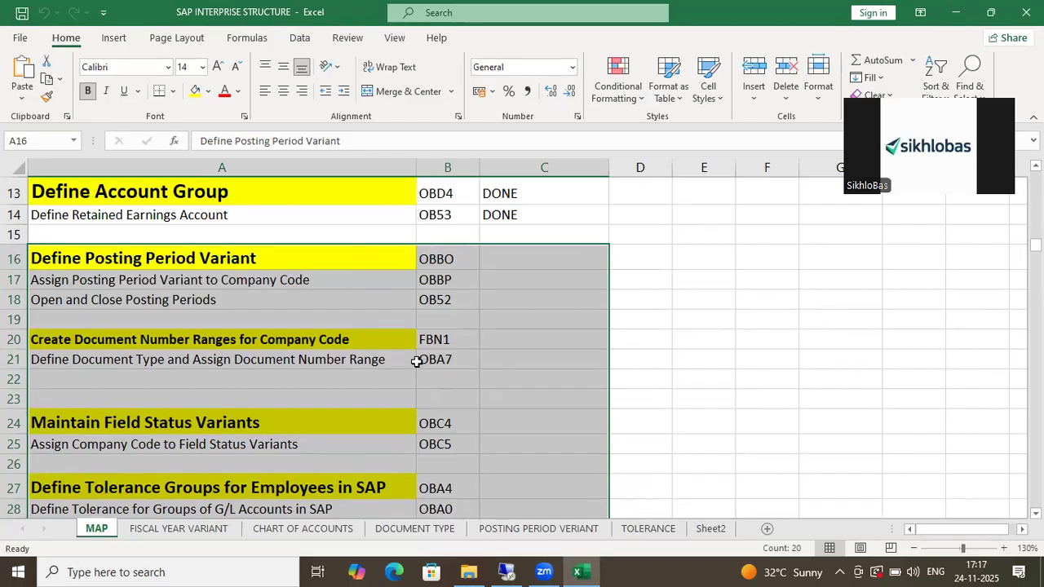
scroll(380, 388, down, 1)
scroll(380, 388, up, 1)
scroll(236, 299, up, 1)
Examine the account group, retained earnings and posting period rows with their T-codes, highlighting rows 13 to 18 in turn.
click(185, 252)
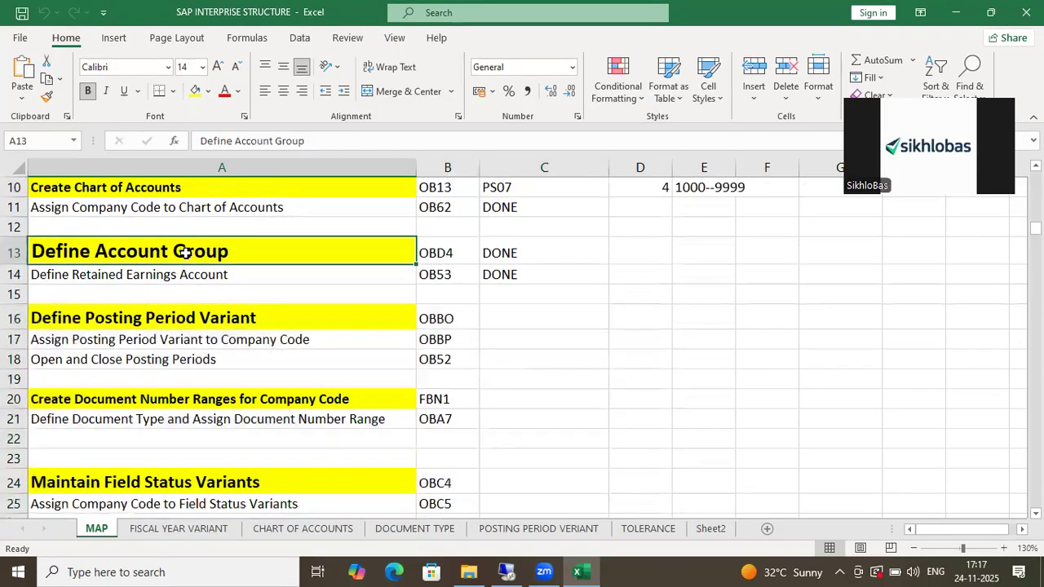
drag(185, 252, 543, 250)
drag(308, 277, 582, 272)
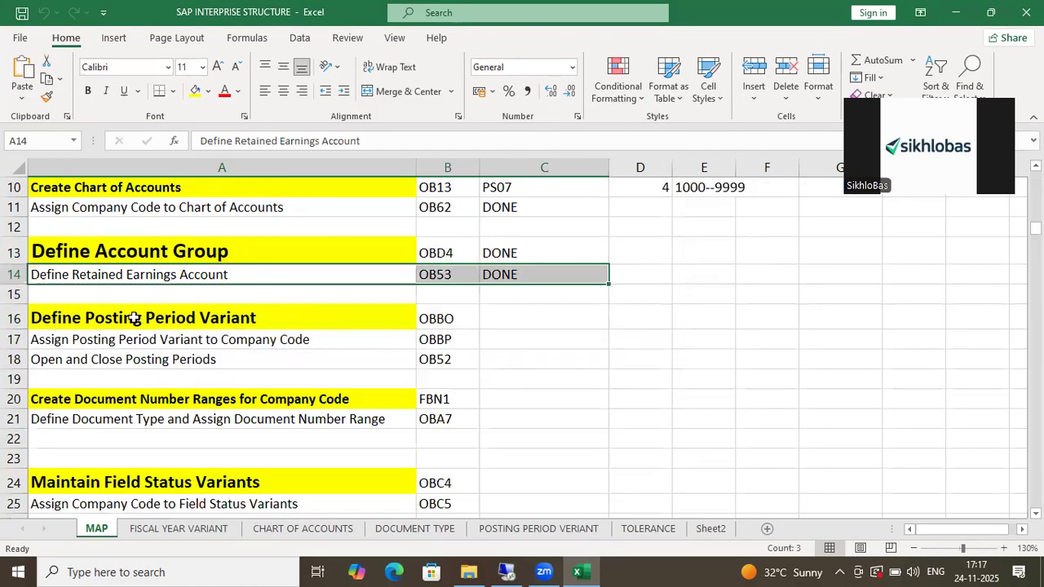
drag(182, 318, 444, 320)
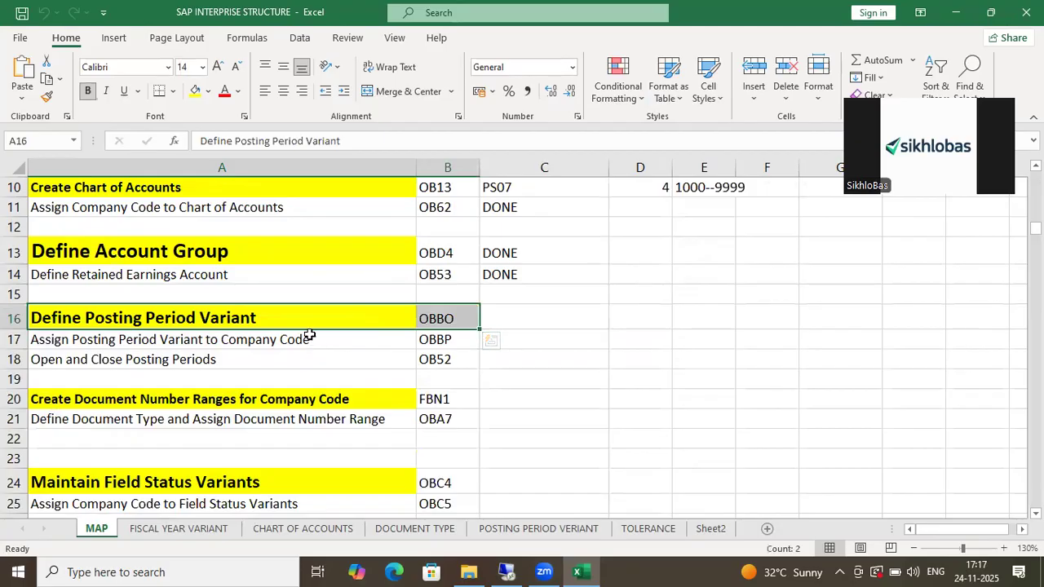
drag(127, 315, 426, 357)
click(150, 320)
drag(149, 321, 433, 317)
scroll(241, 351, up, 3)
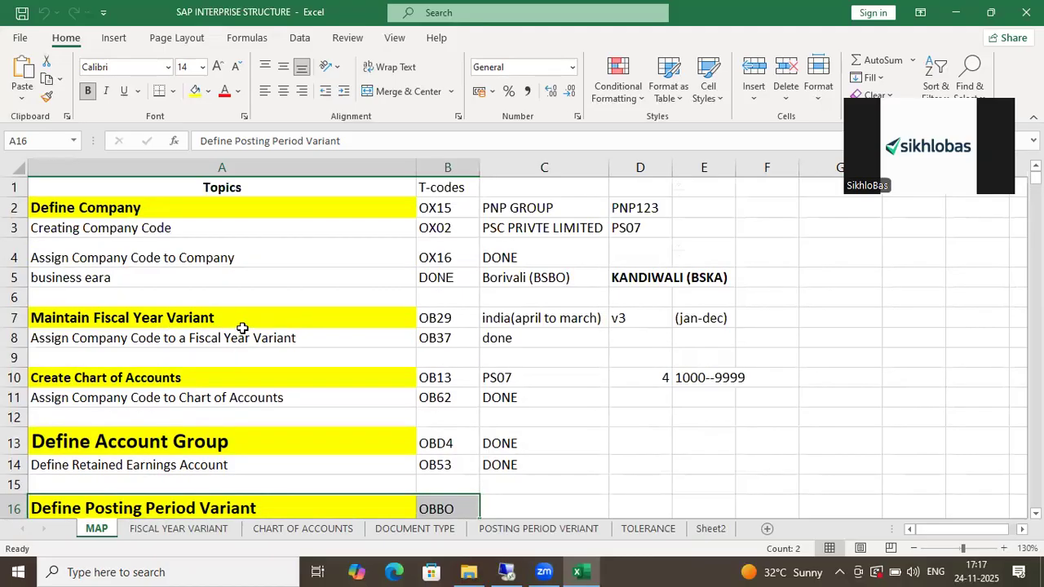
scroll(253, 334, down, 4)
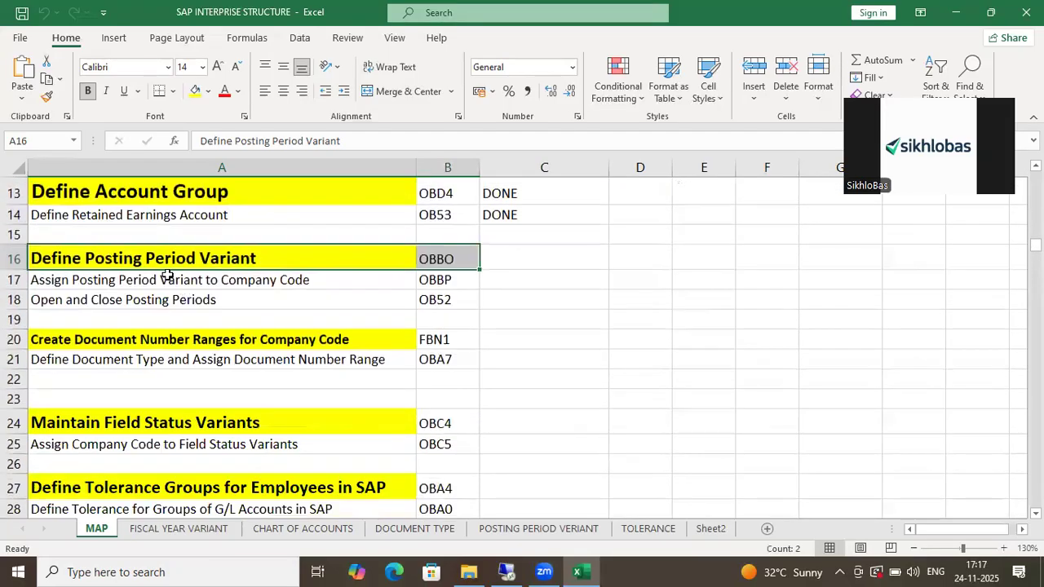
drag(121, 261, 452, 258)
drag(380, 260, 421, 297)
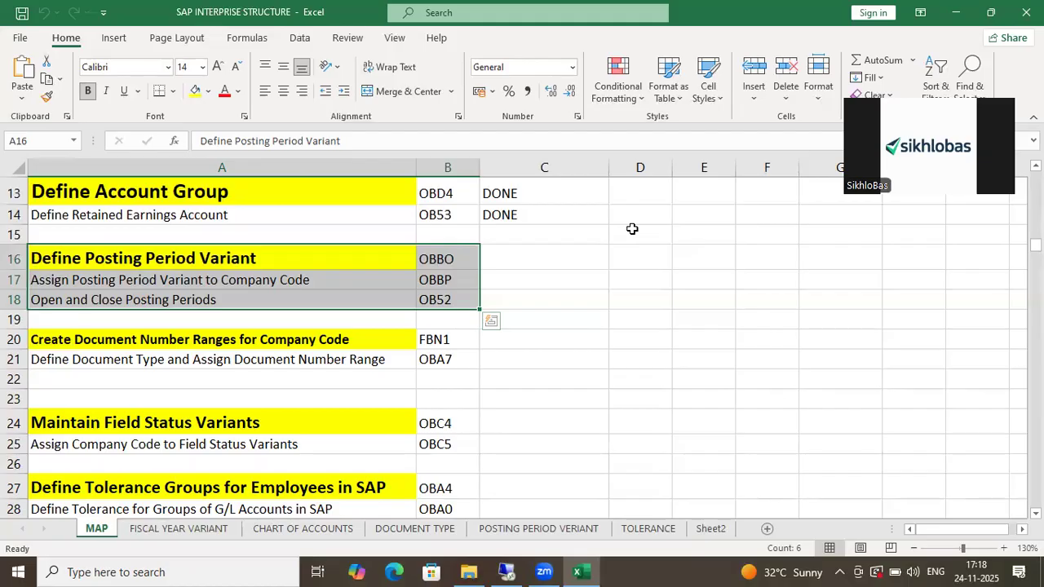
Enter PS07 in cell C16 as the value for Define Posting Period Variant.
drag(297, 264, 524, 308)
click(533, 262)
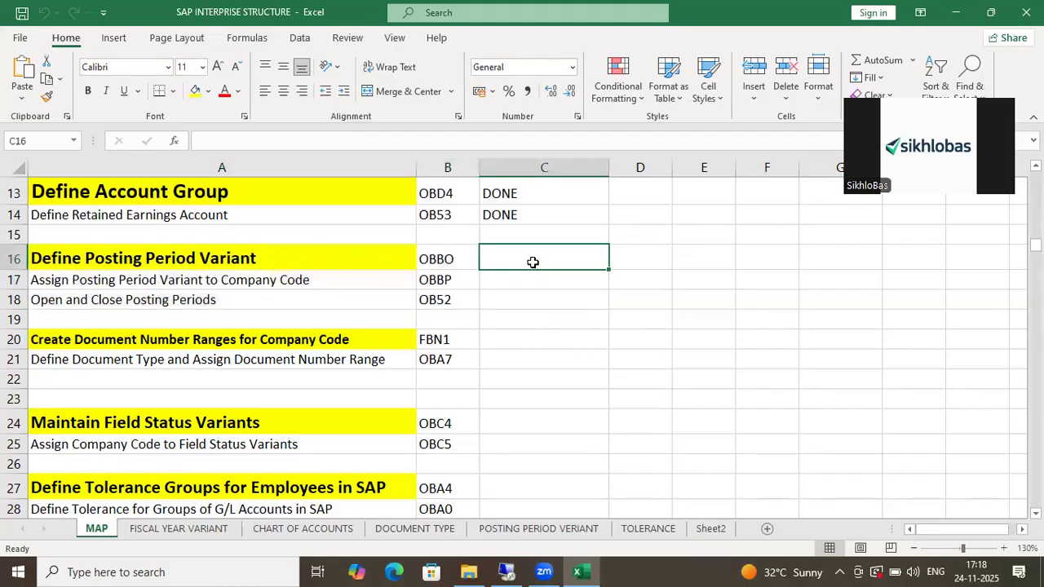
scroll(571, 275, up, 4)
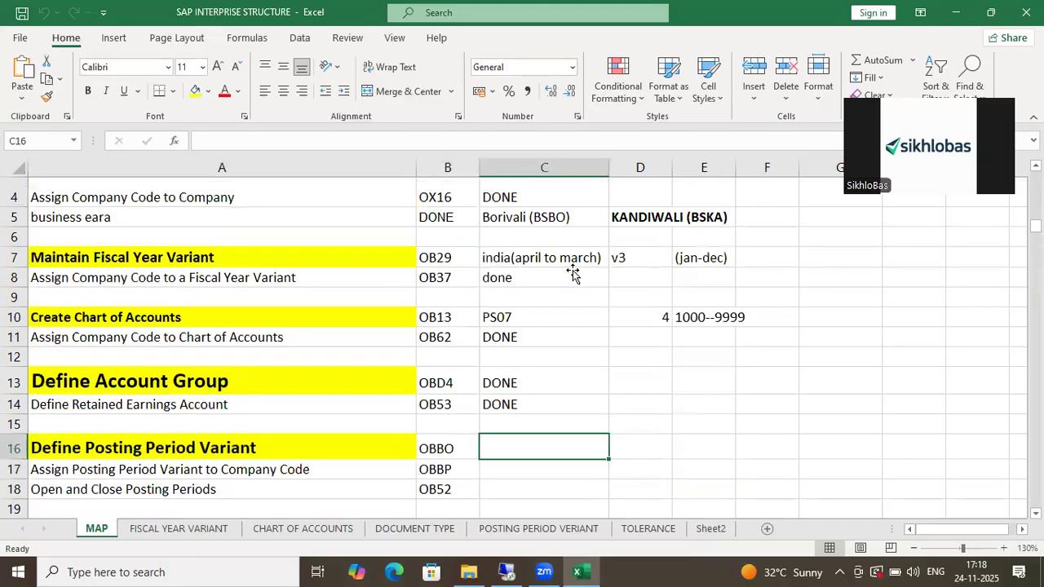
scroll(557, 377, down, 3)
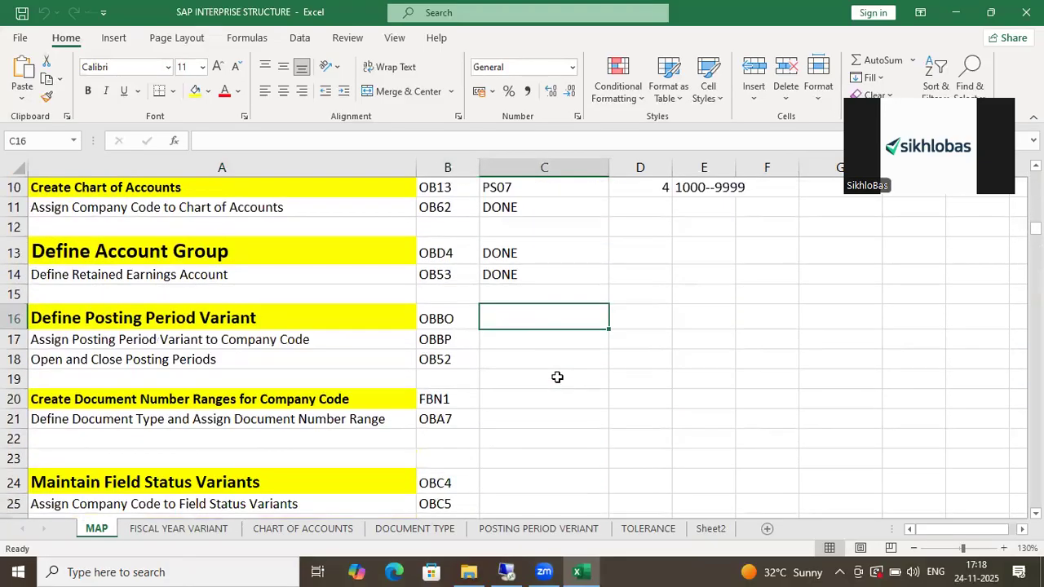
text(PS07)
key(Return)
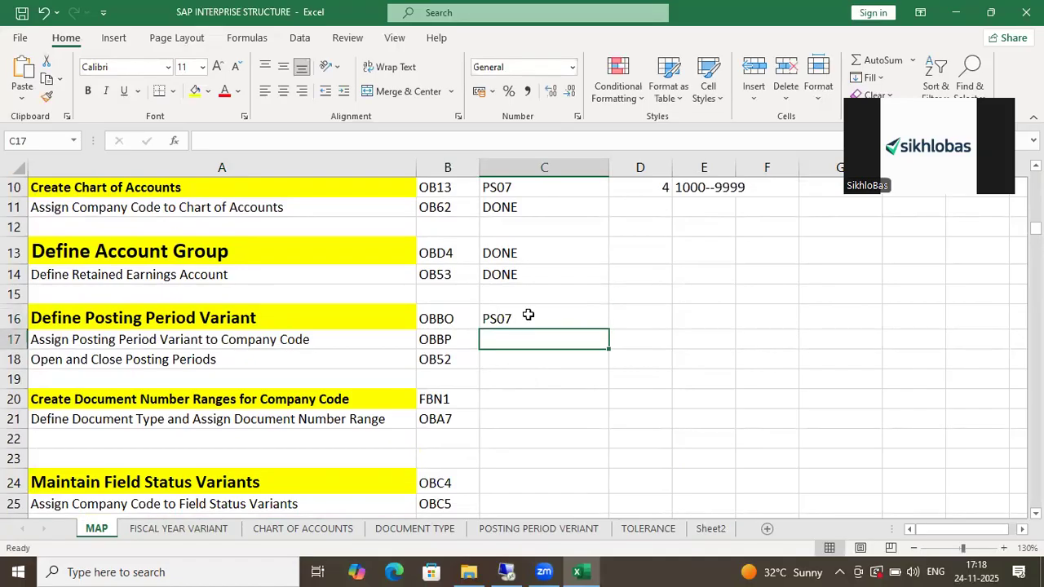
Review the posting period rows 16 to 18 and select the T-code cell of Define Posting Period Variant.
click(529, 315)
drag(408, 334, 538, 334)
click(537, 335)
drag(324, 357, 539, 347)
click(537, 359)
click(380, 320)
key(Right)
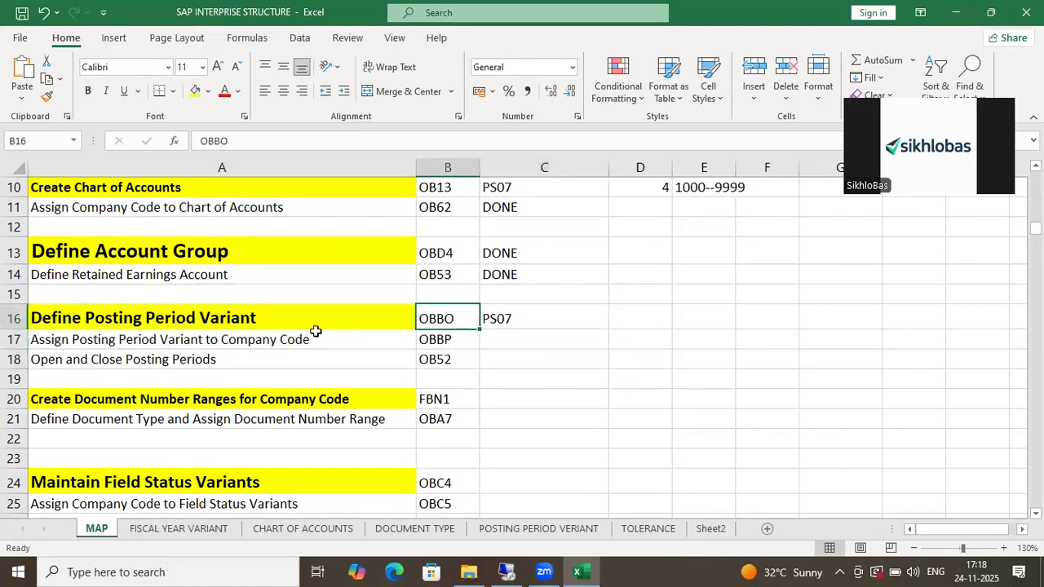
Switch to the remote desktop, start SAP Logon and open the s4hana connection.
key(alt+Tab)
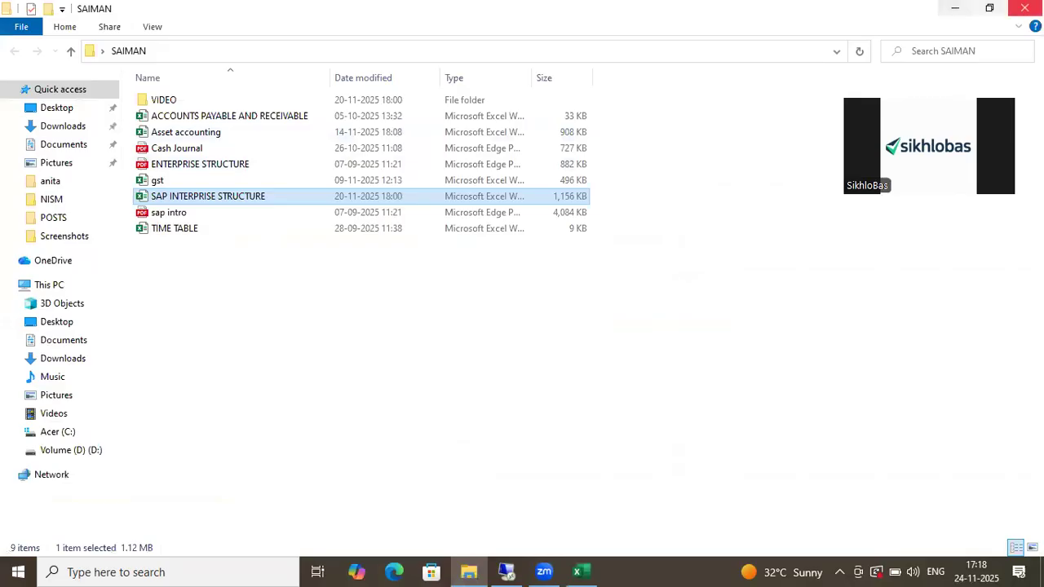
click(1036, 4)
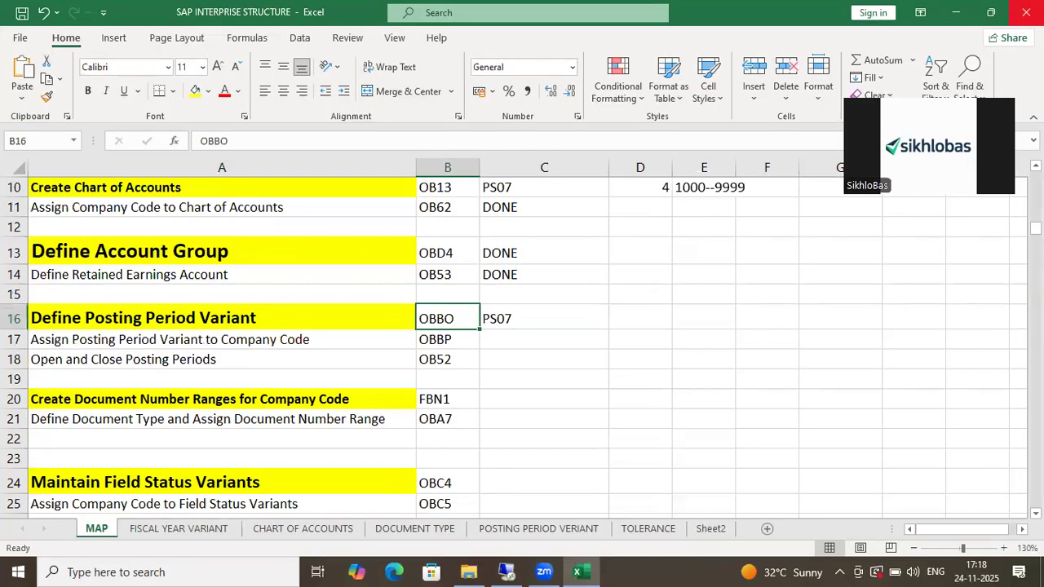
click(522, 571)
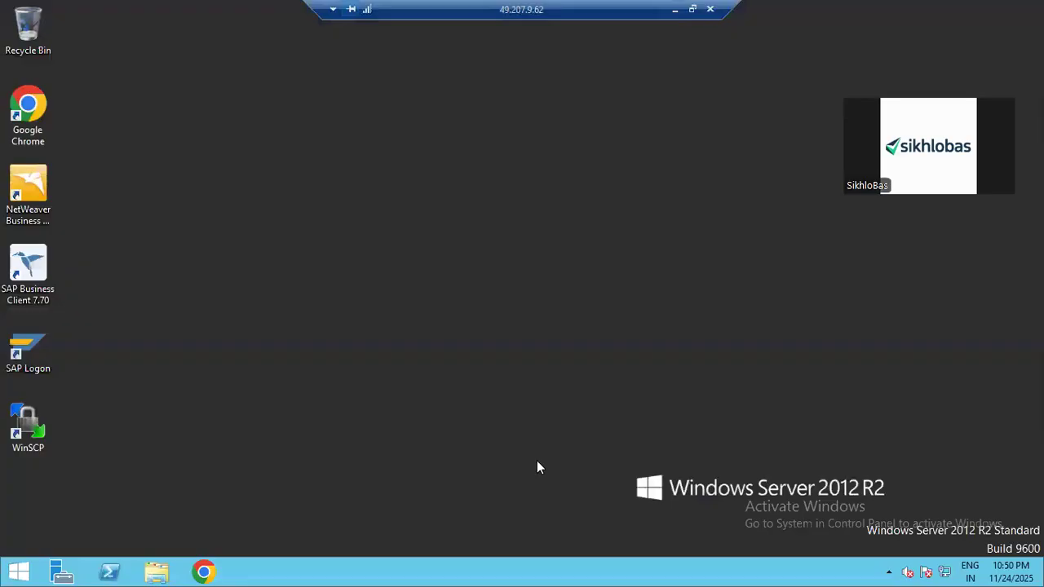
double_click(26, 349)
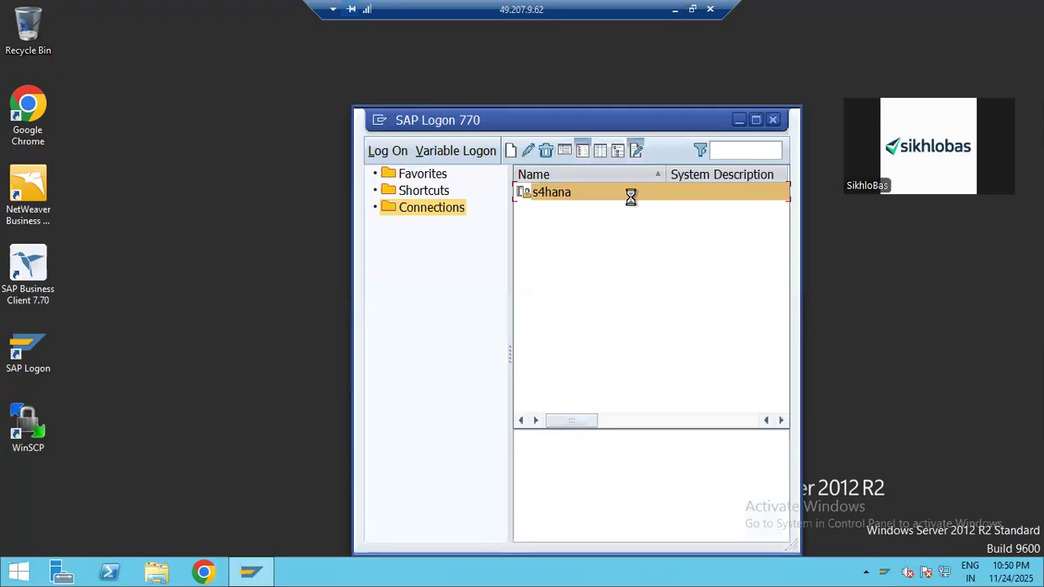
double_click(631, 195)
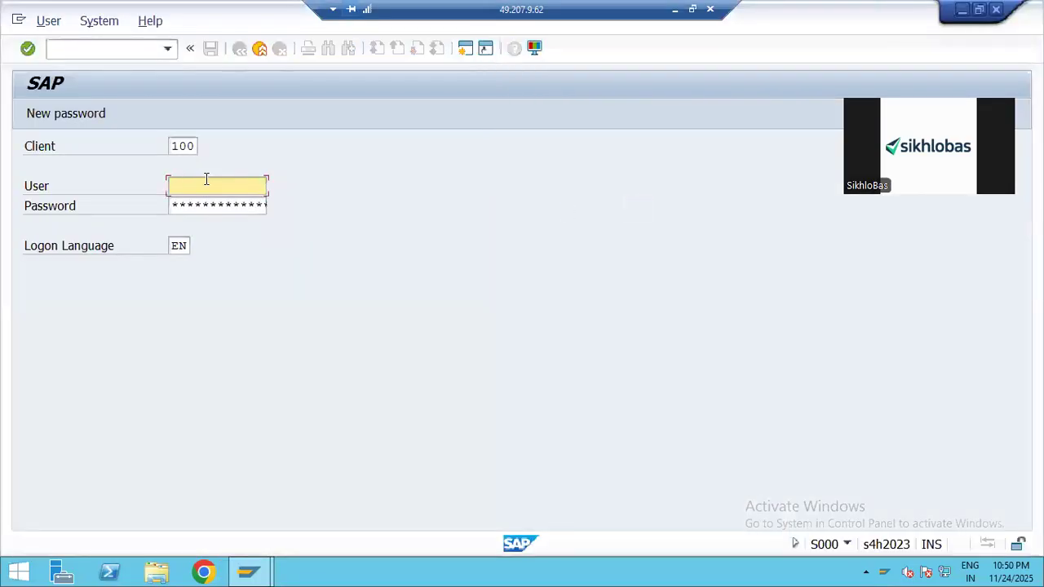
Log on to client 100 with the user ID and account password, and acknowledge the information dialog.
text(s)
key(Down)
key(Return)
click(200, 211)
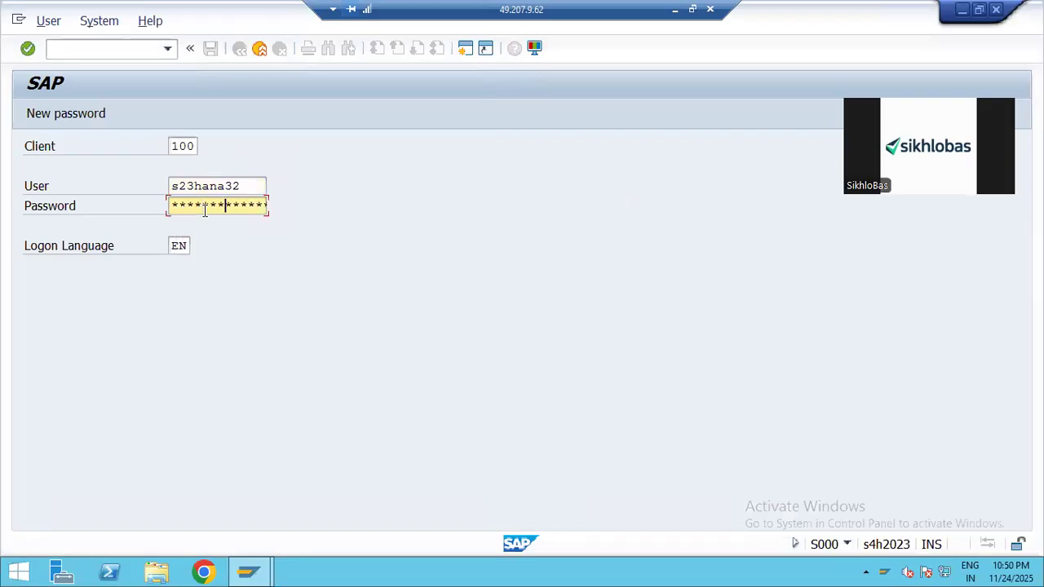
key(Return)
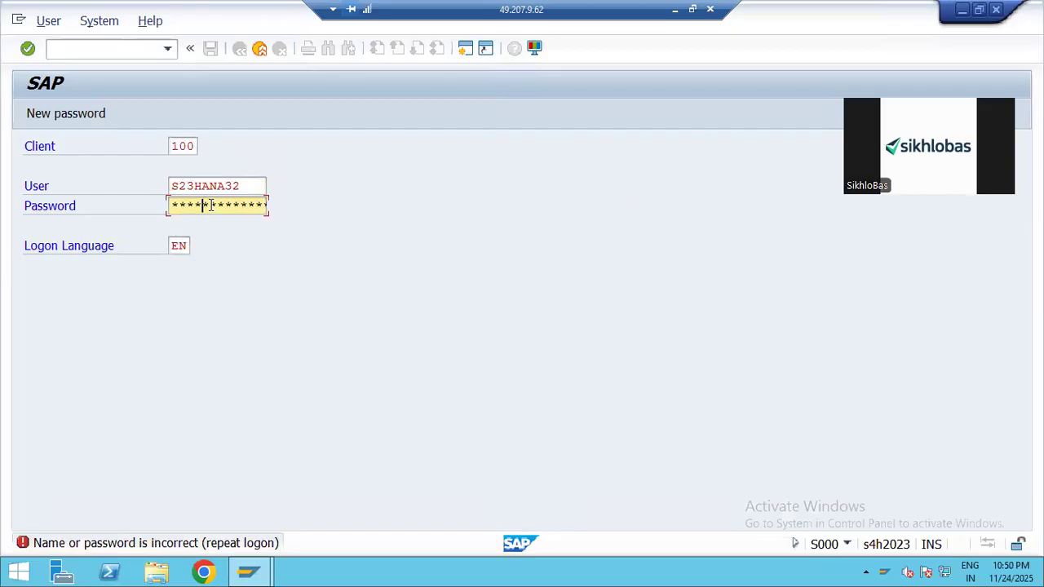
key(Return)
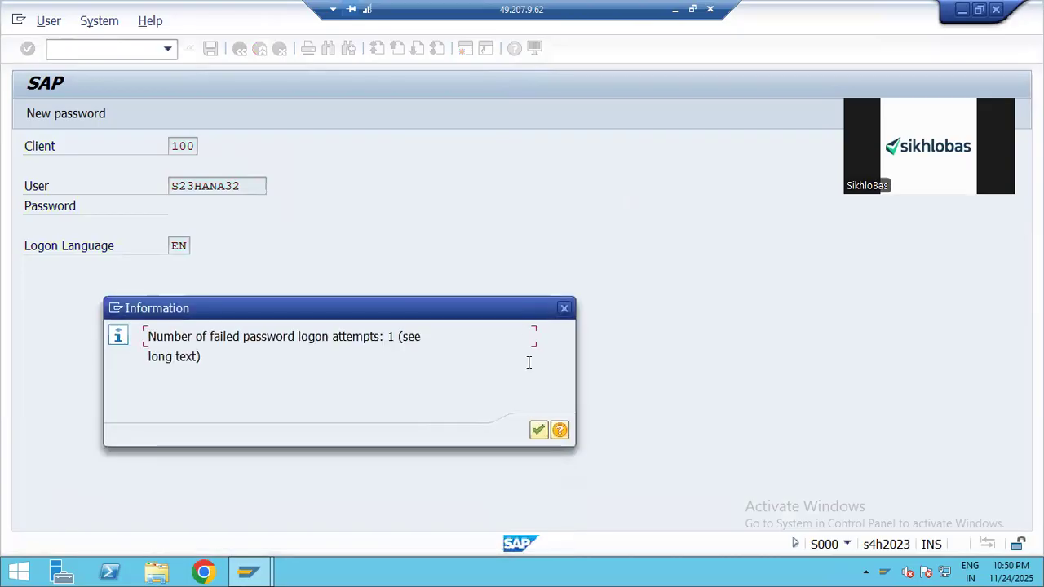
click(535, 429)
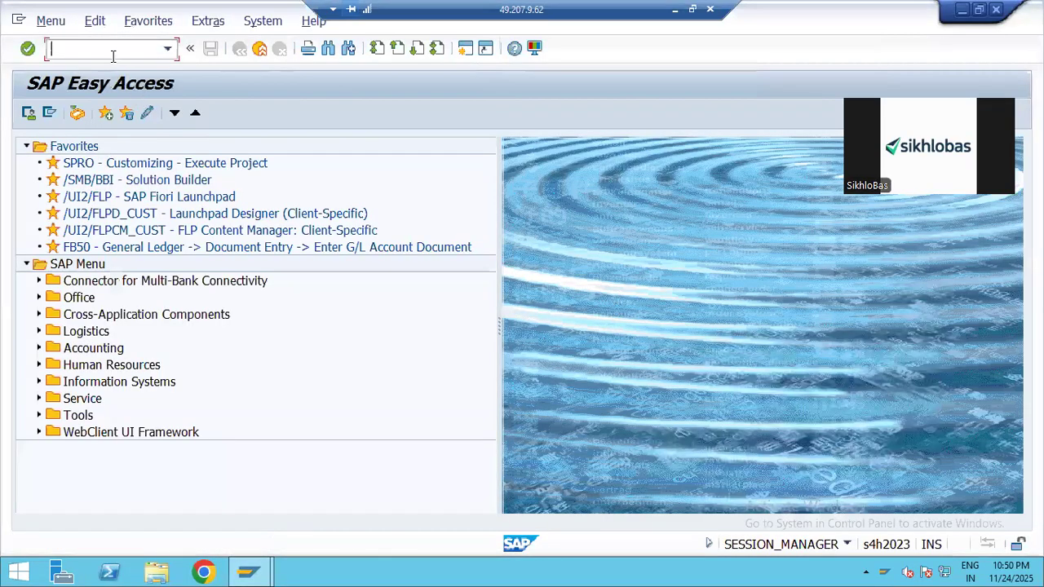
Run transaction SPRO and display the SAP Reference IMG.
click(114, 50)
text(spro)
key(Return)
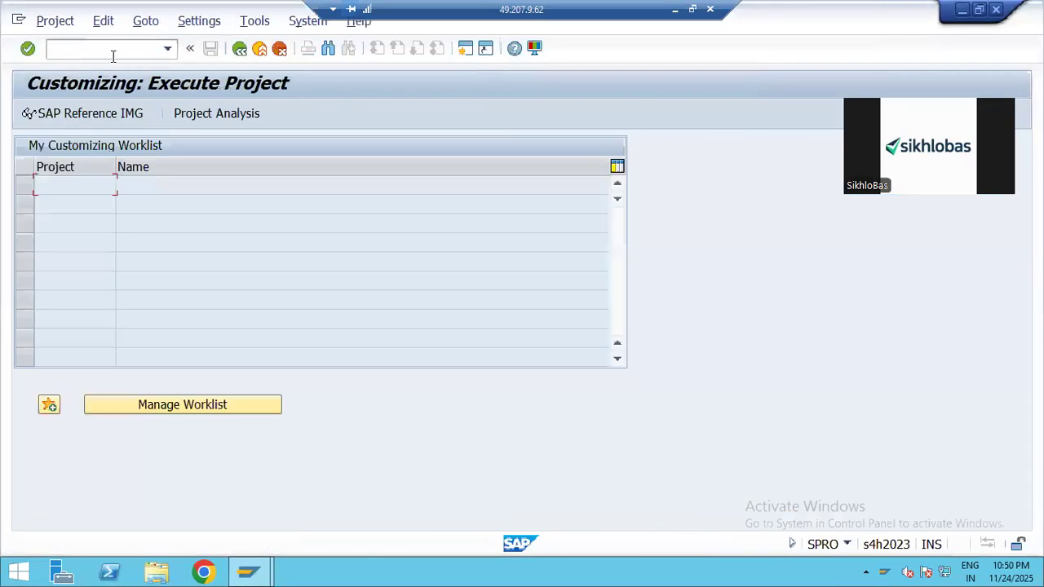
click(97, 115)
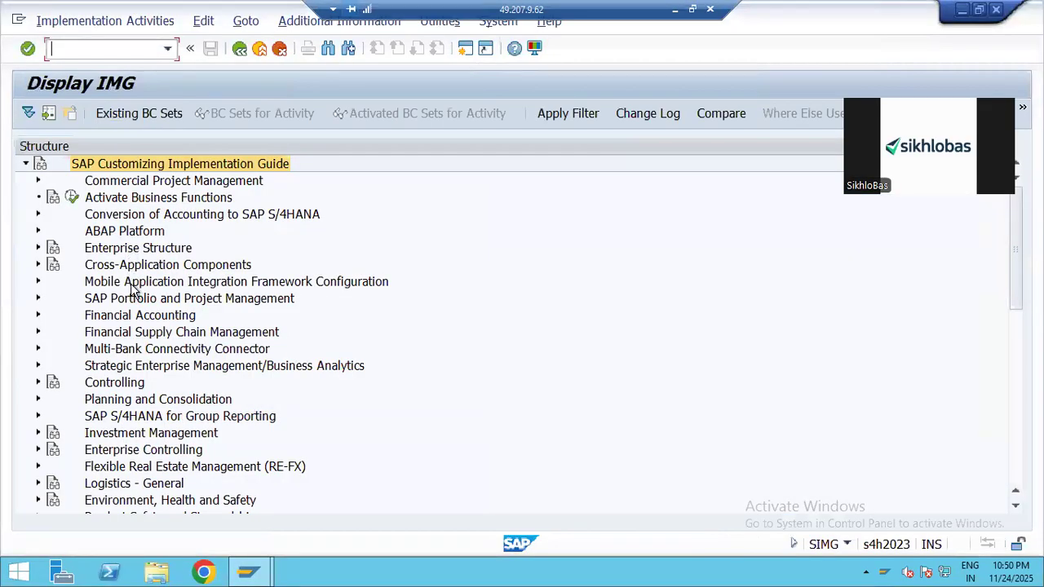
Expand Financial Accounting and its Financial Accounting Global Settings in the IMG structure, leaving Enterprise Structure collapsed.
double_click(133, 252)
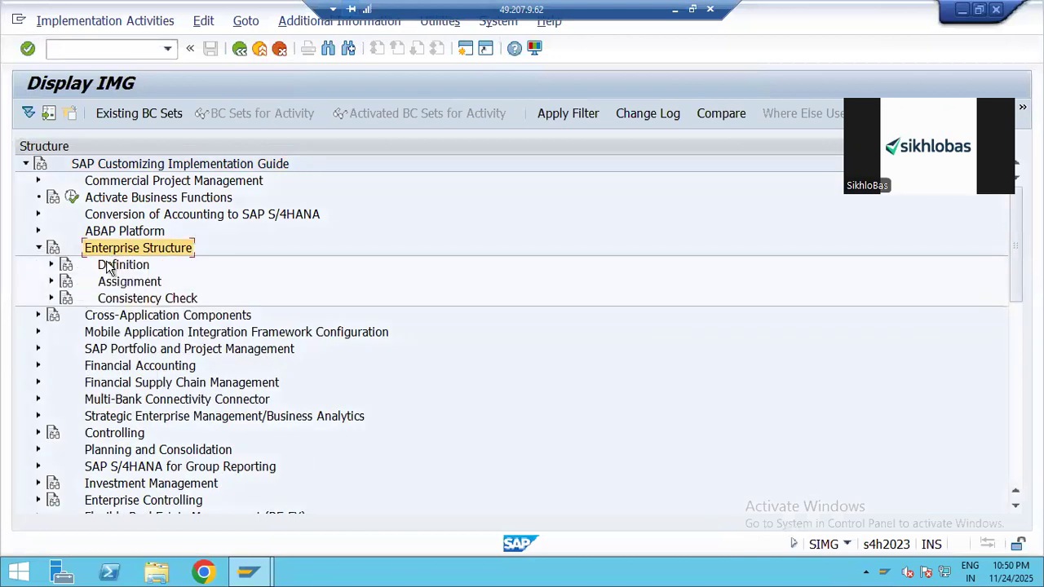
click(39, 248)
double_click(131, 316)
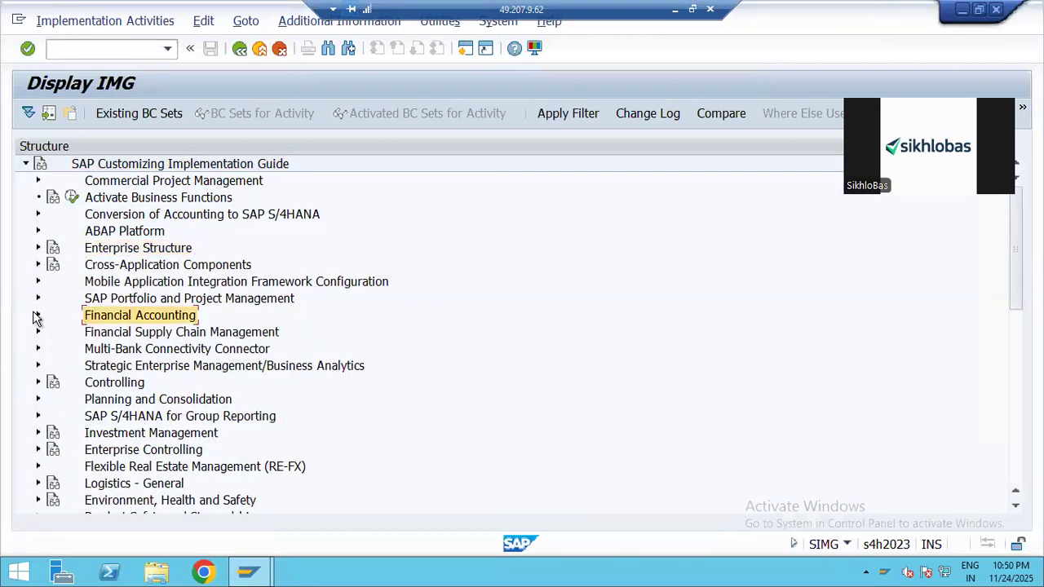
click(133, 314)
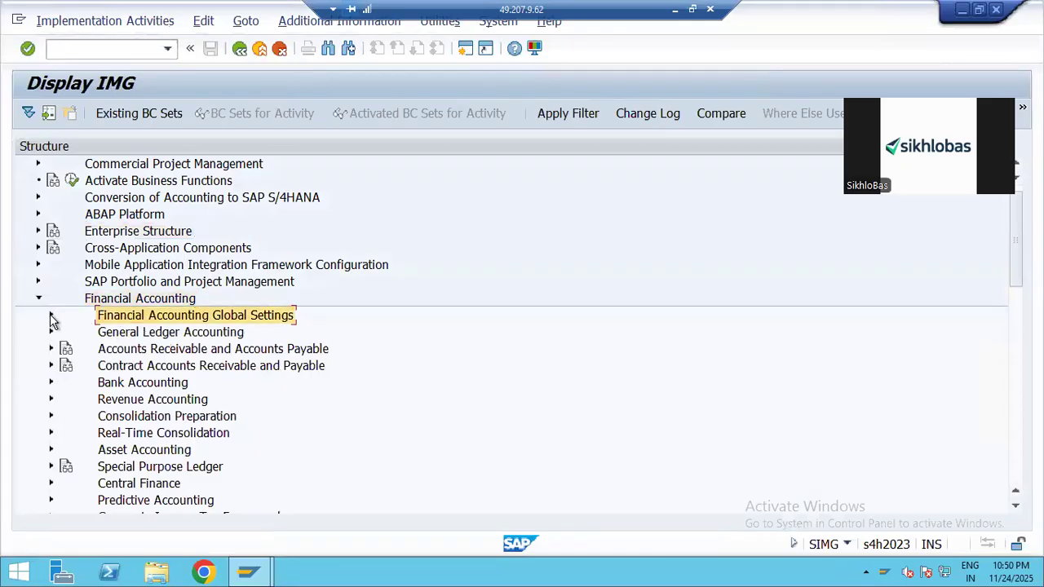
click(50, 315)
click(146, 315)
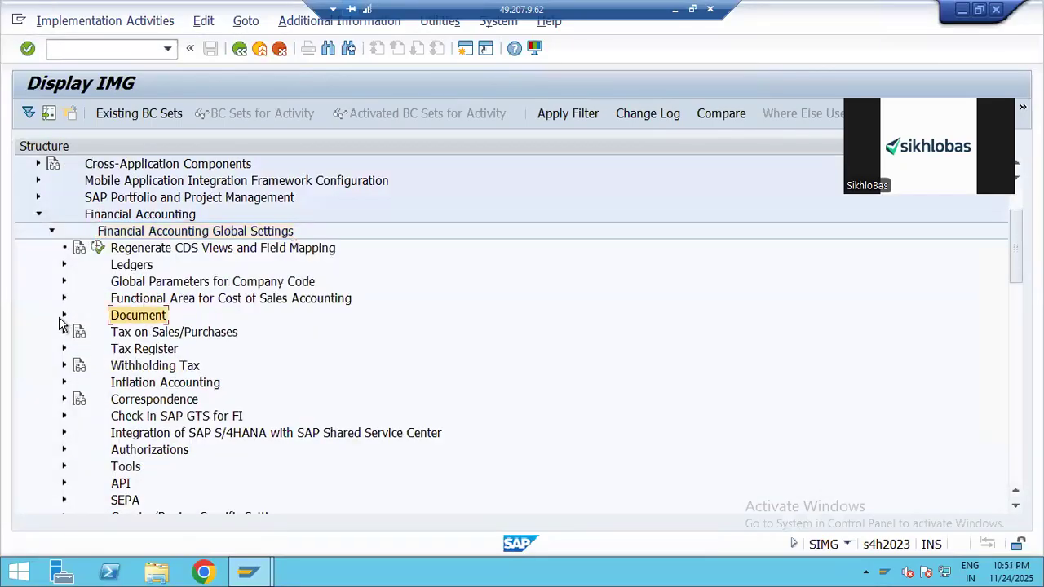
click(64, 315)
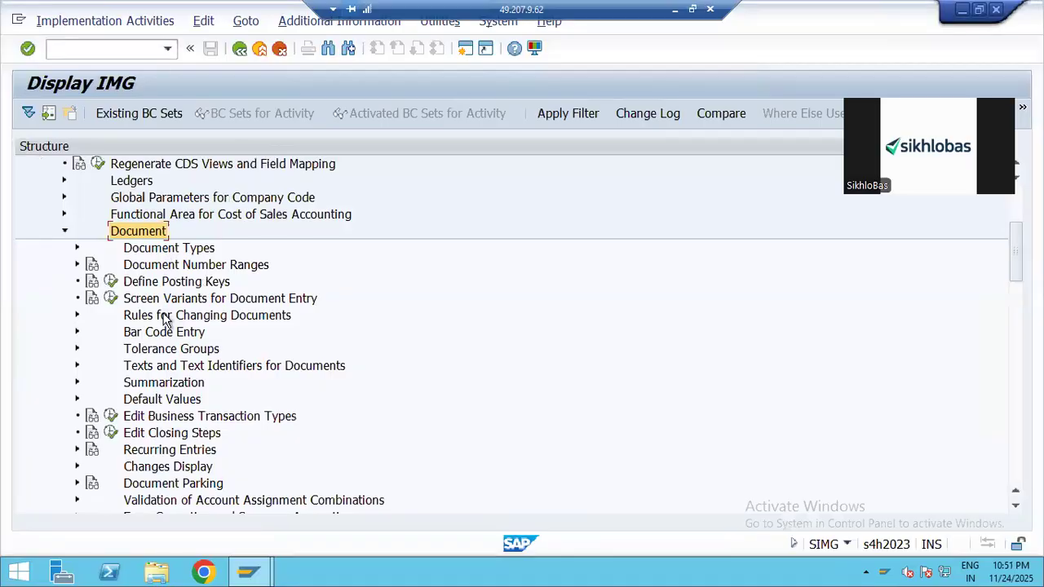
click(65, 231)
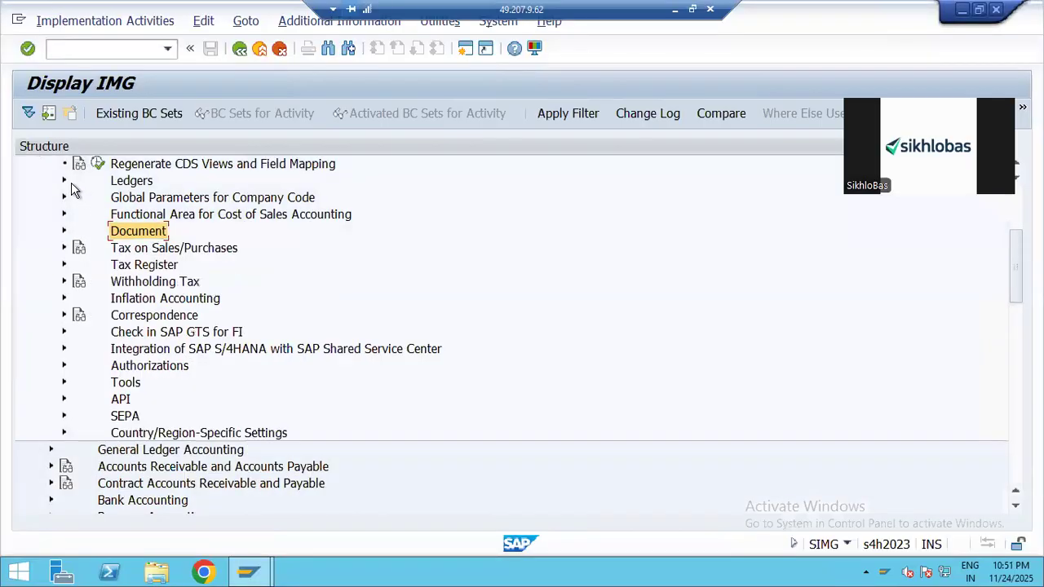
Expand Ledgers, Fiscal Year and Posting Periods in the IMG structure to reach the three Posting Periods activities.
click(64, 180)
click(162, 233)
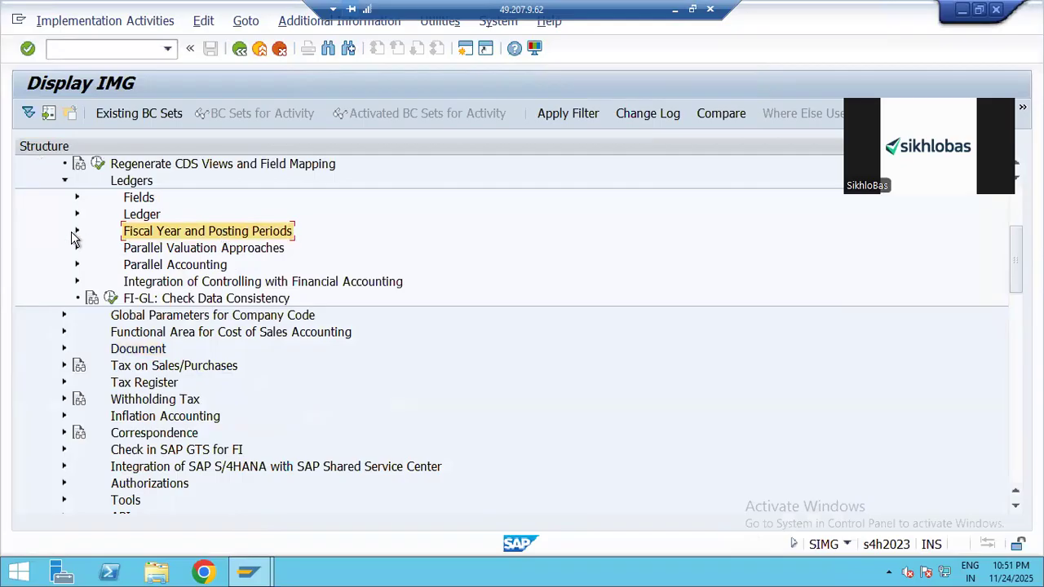
click(78, 232)
click(184, 316)
click(186, 332)
click(187, 349)
click(186, 318)
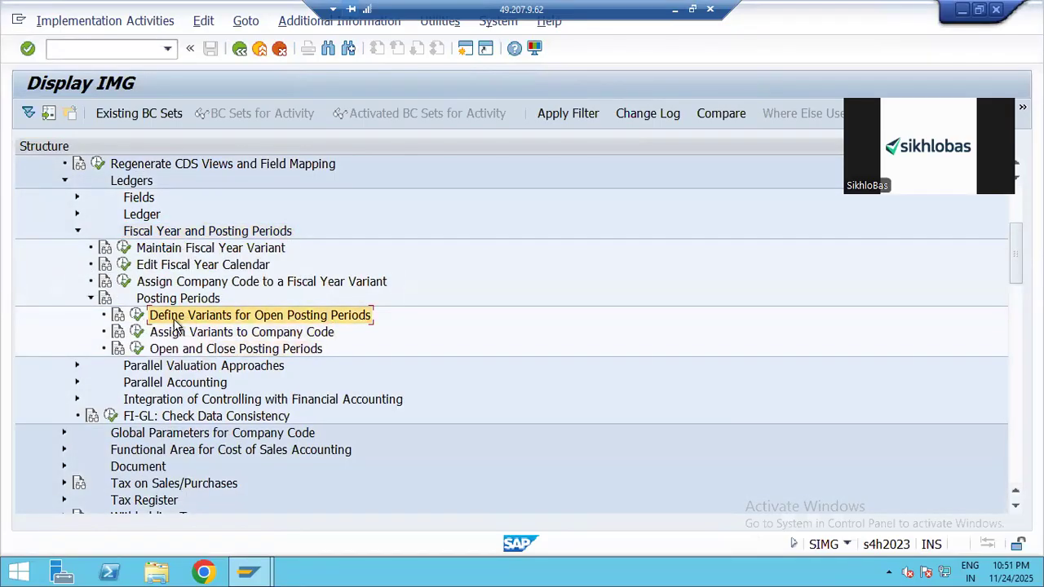
click(199, 333)
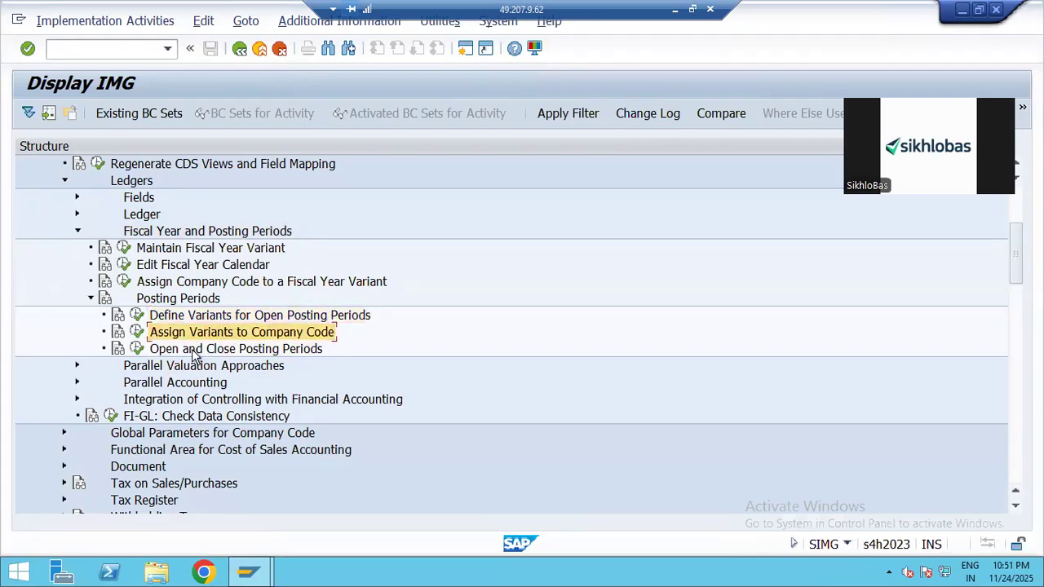
click(199, 349)
Open Define Variants for Open Posting Periods and add a new variant PS07 named POSTING FOR PS07.
double_click(200, 318)
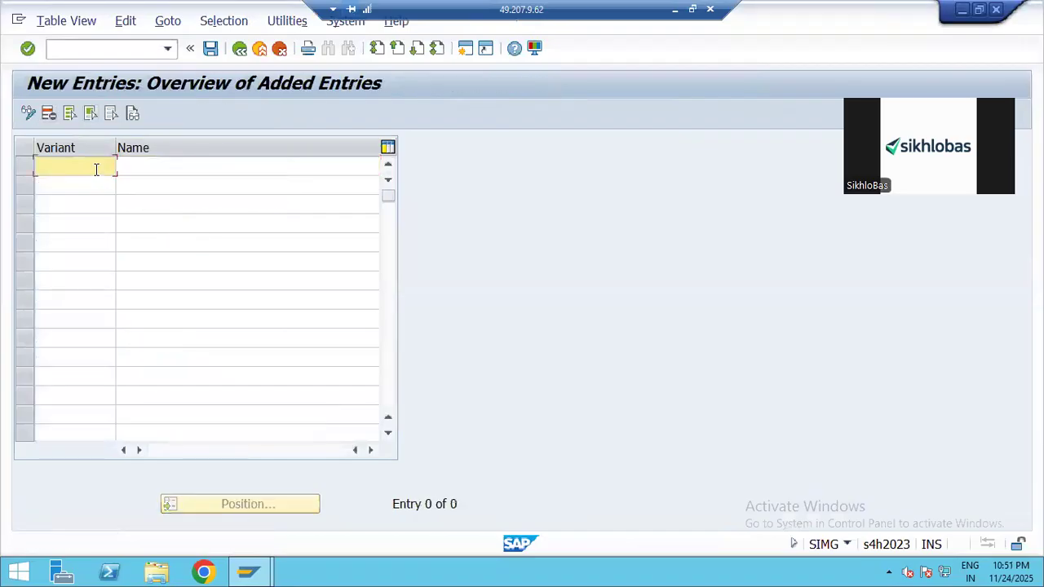
text(PS07)
click(182, 165)
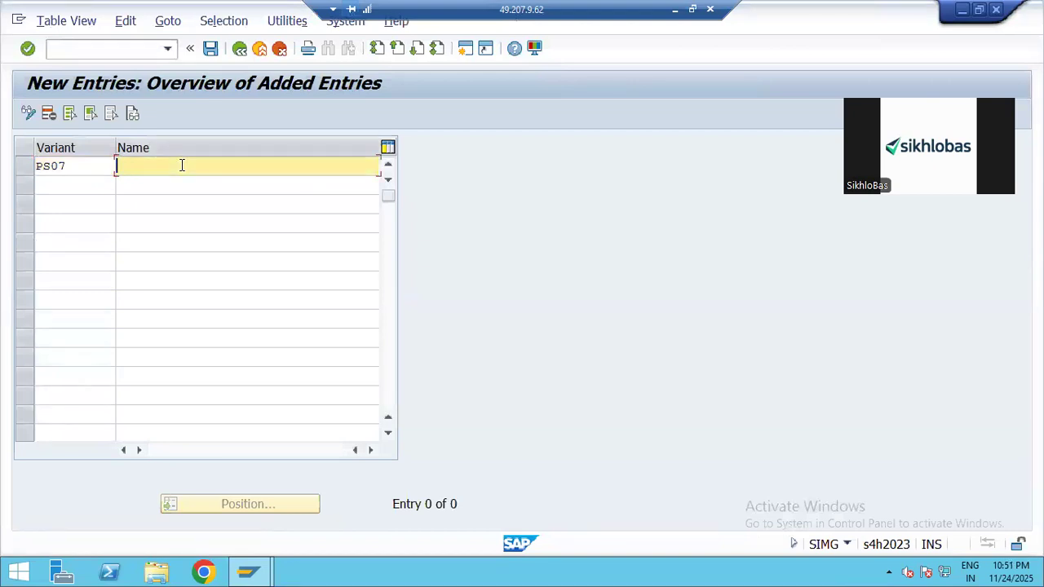
text(POS)
key(Down)
key(Return)
key(BackSpace)
key(BackSpace)
key(BackSpace)
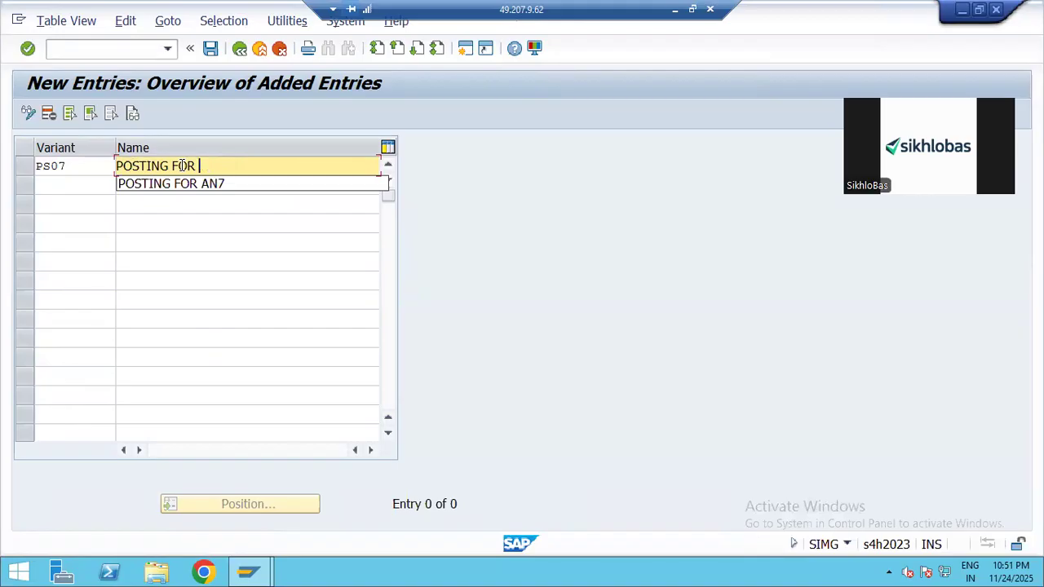
text(PS07)
Save the new posting period variant under the proposed customizing request and return to the IMG structure.
click(211, 48)
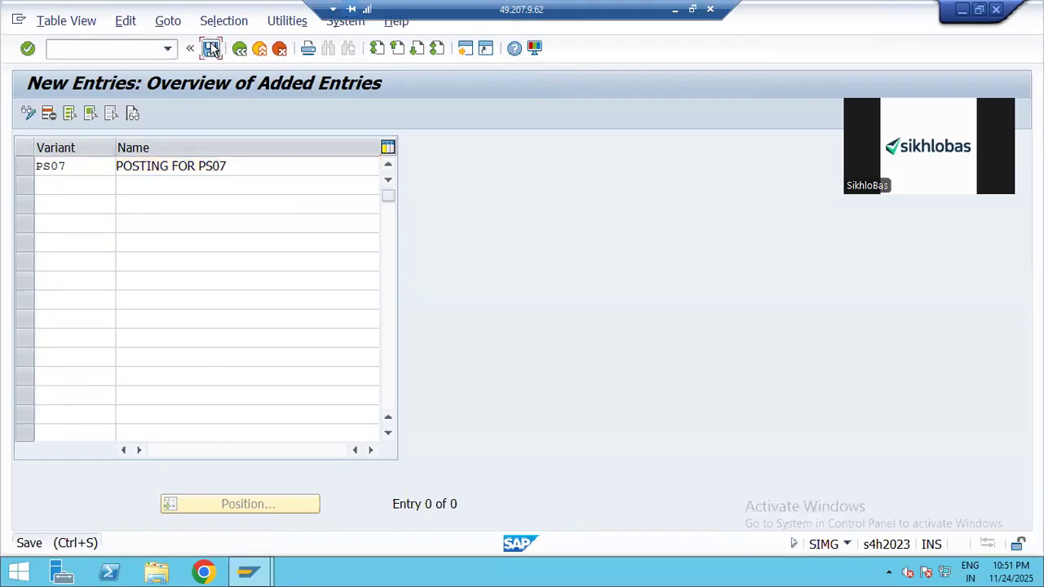
click(353, 308)
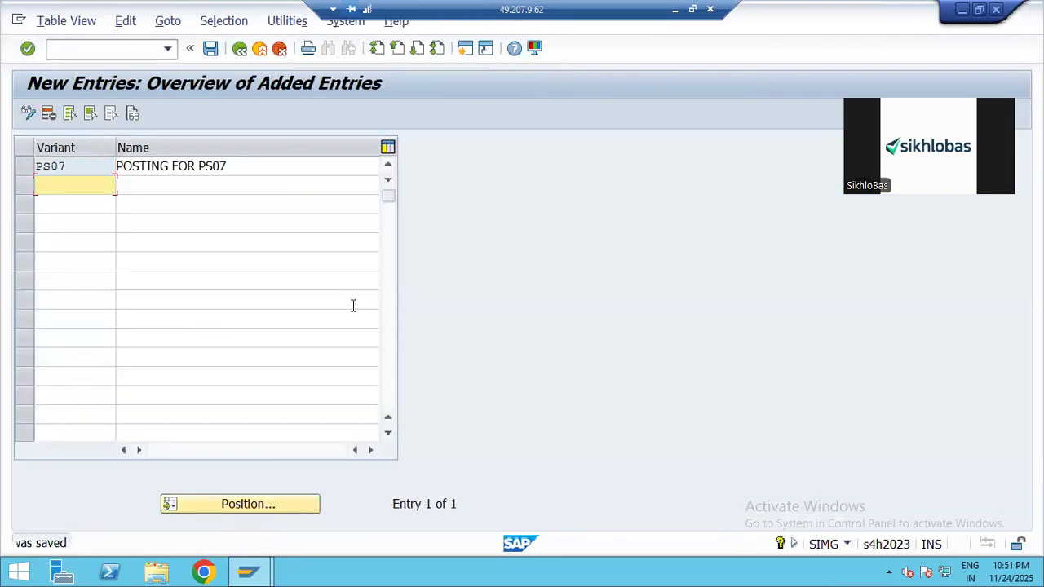
click(240, 48)
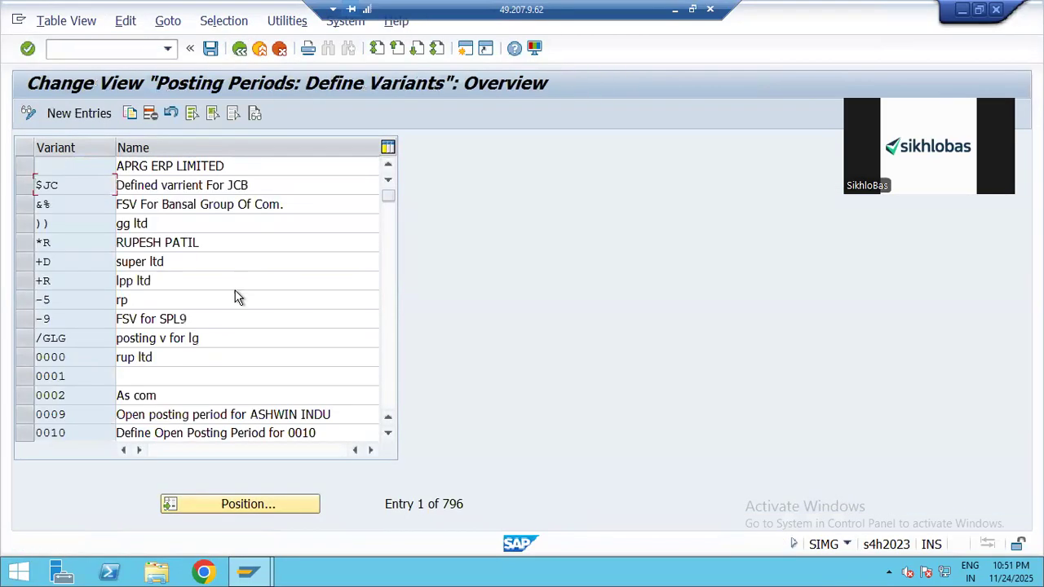
click(239, 49)
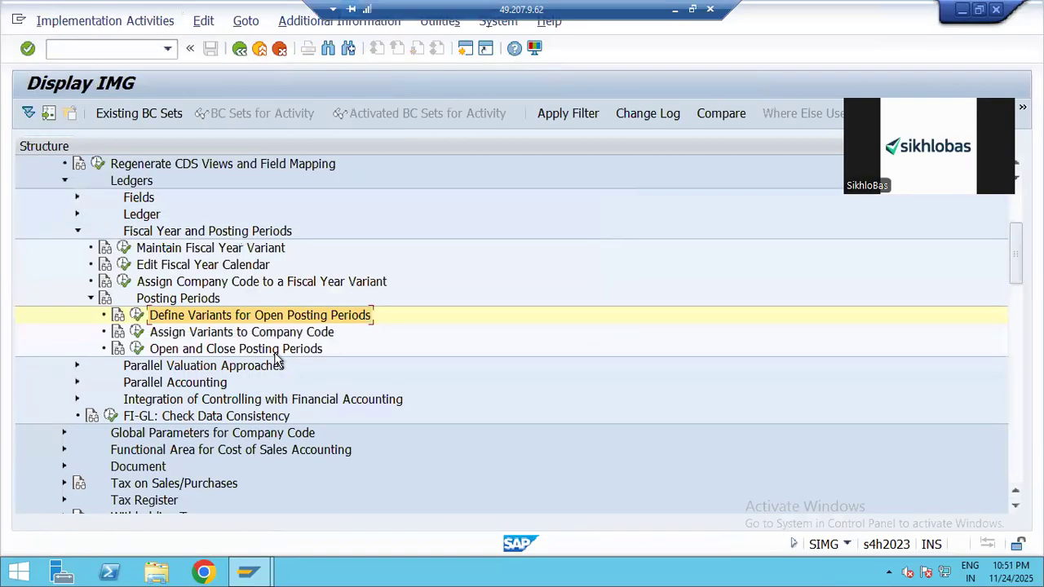
Open Assign Variants to Company Code and position the list at company code PS07.
click(200, 333)
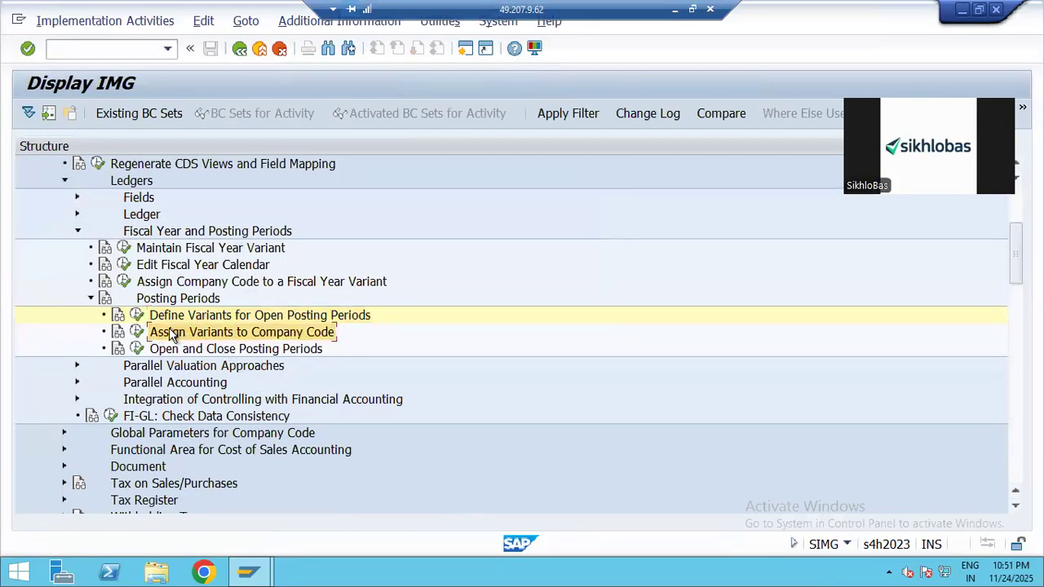
click(138, 332)
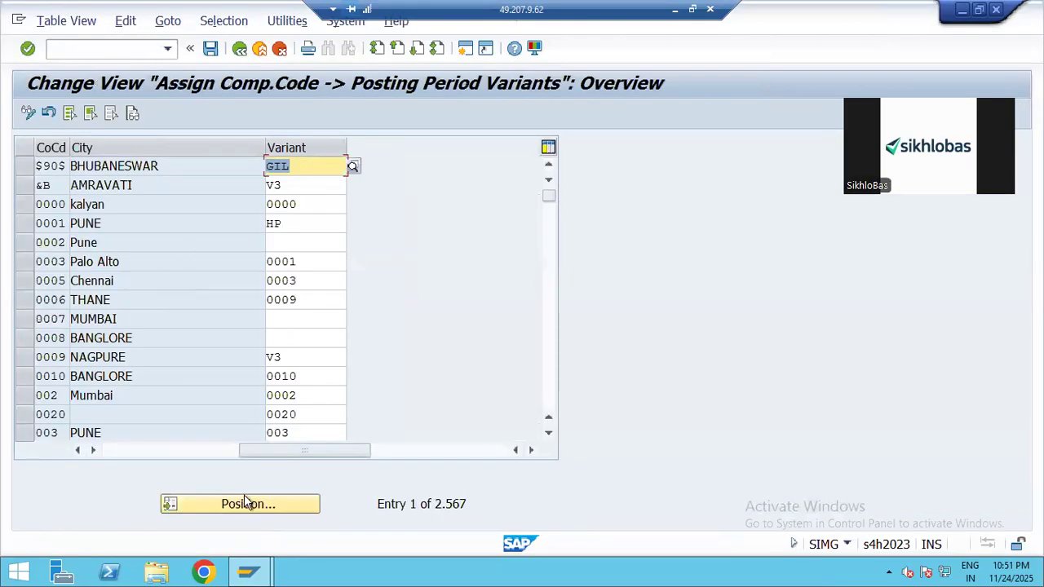
click(247, 504)
text(PS07)
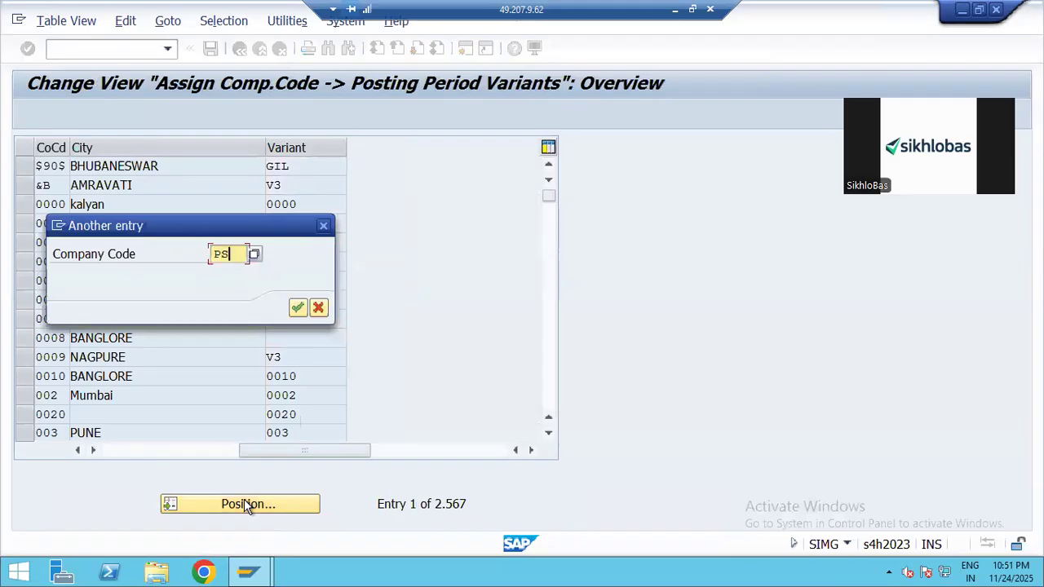
key(Return)
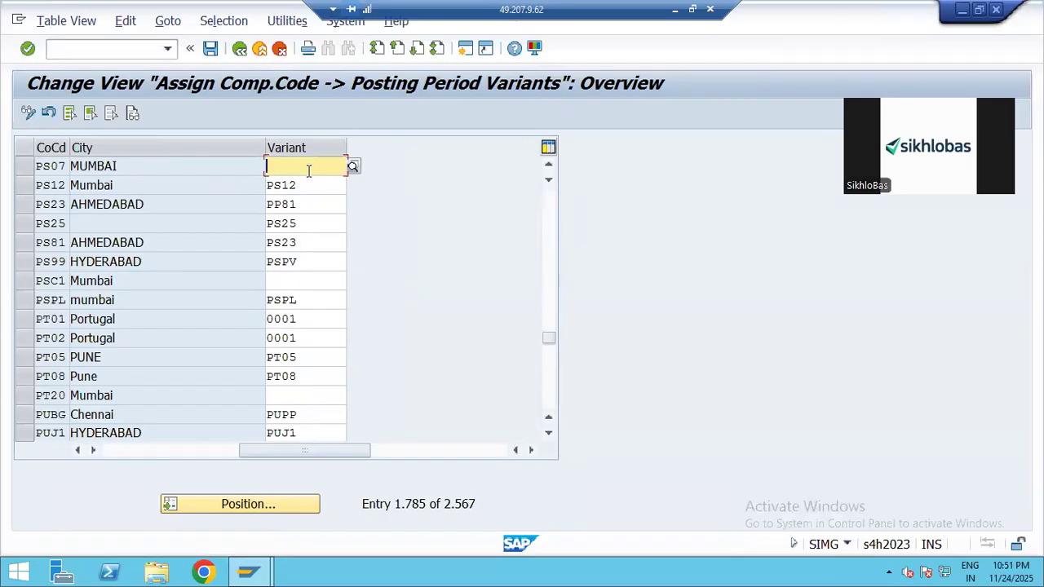
Assign variant PS07 to company code PS07, save it under the proposed customizing request and return to the IMG structure.
text(PS07)
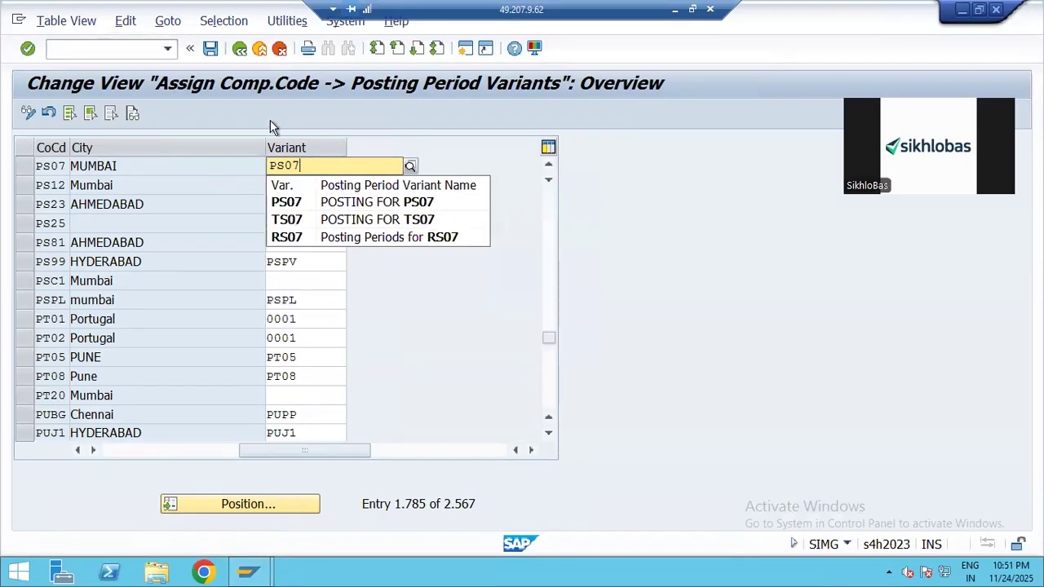
click(303, 202)
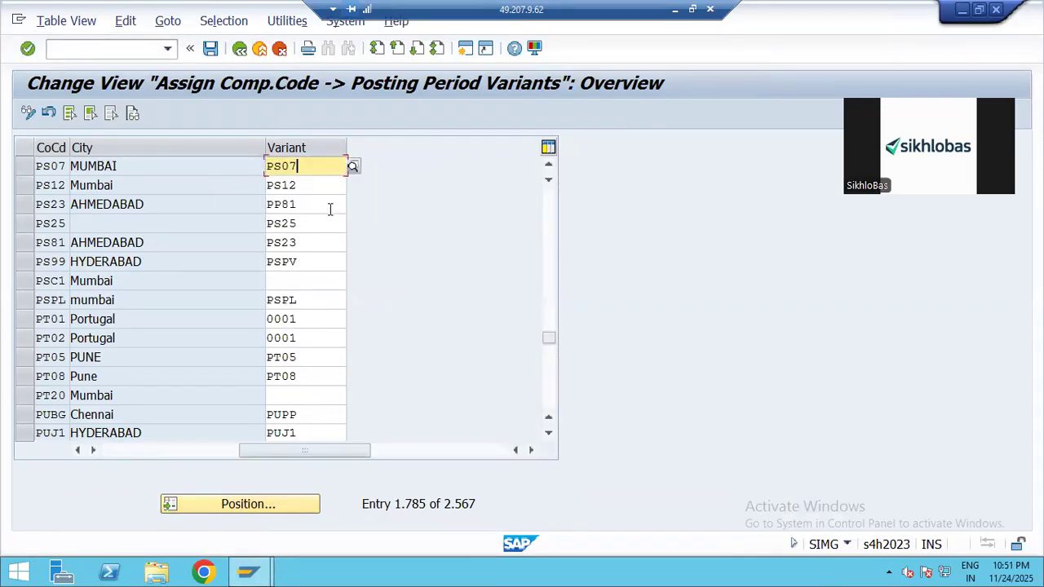
click(211, 49)
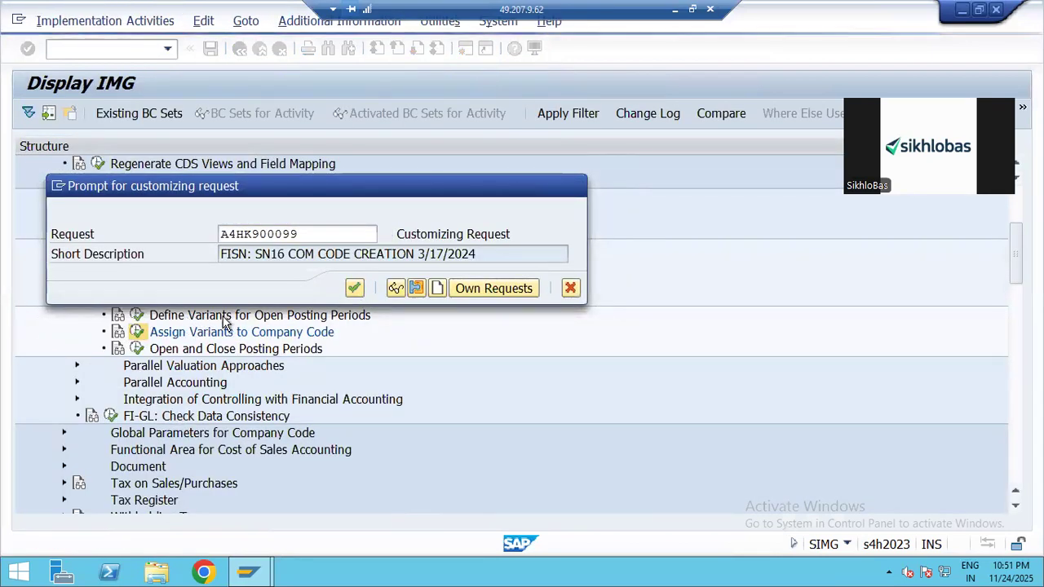
click(354, 288)
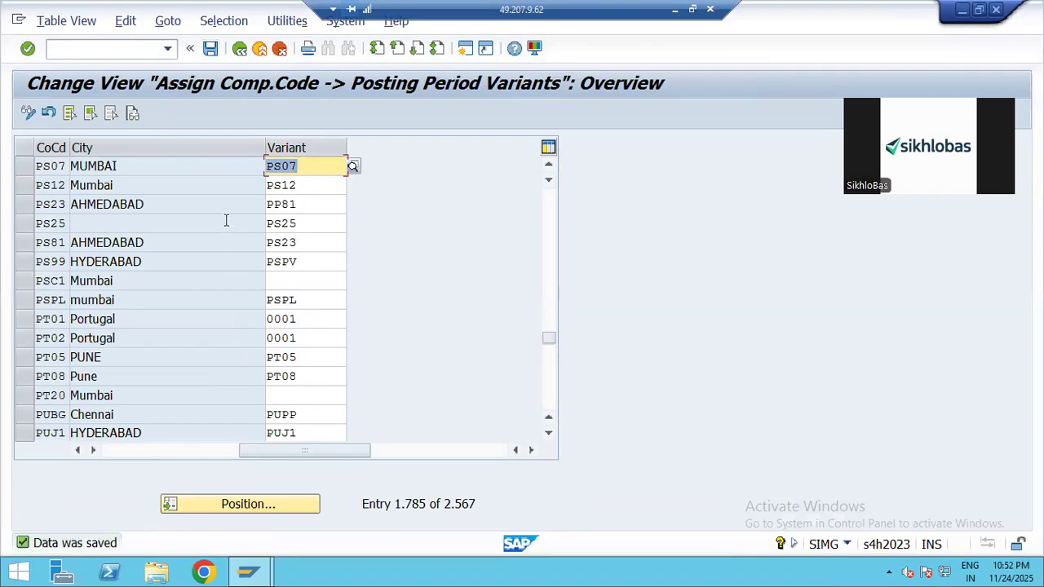
click(239, 51)
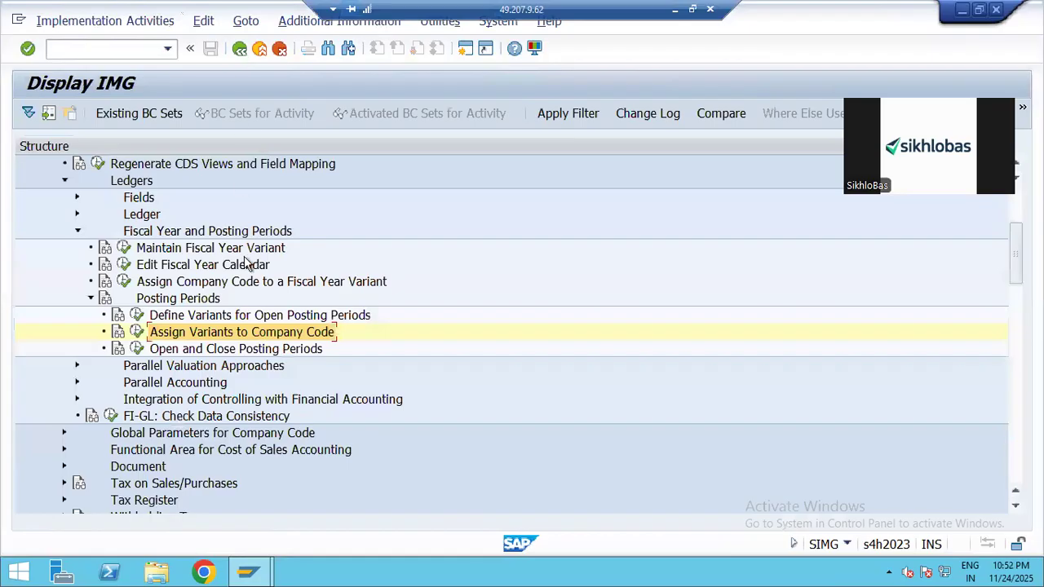
click(250, 349)
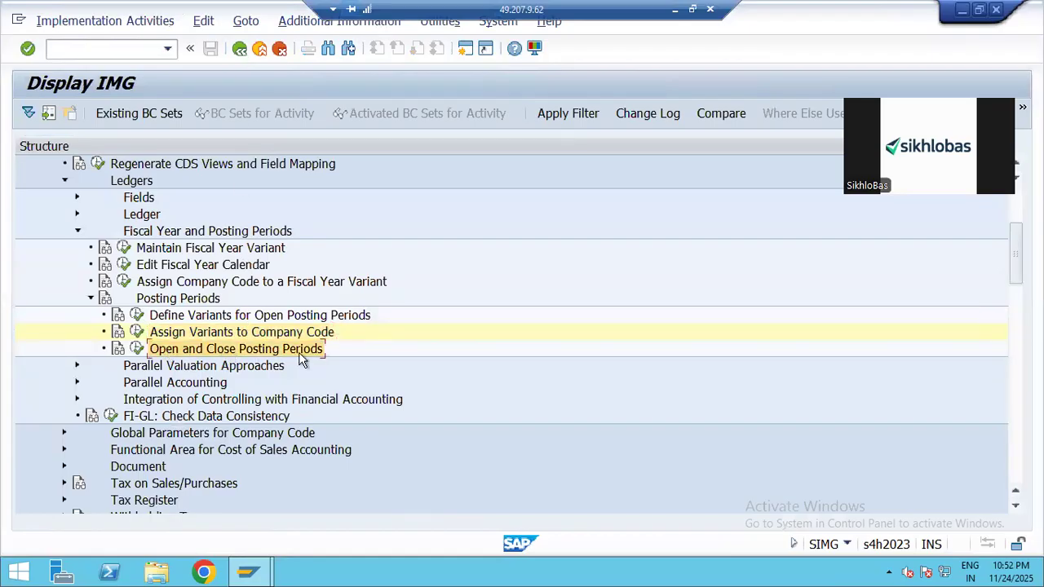
click(137, 348)
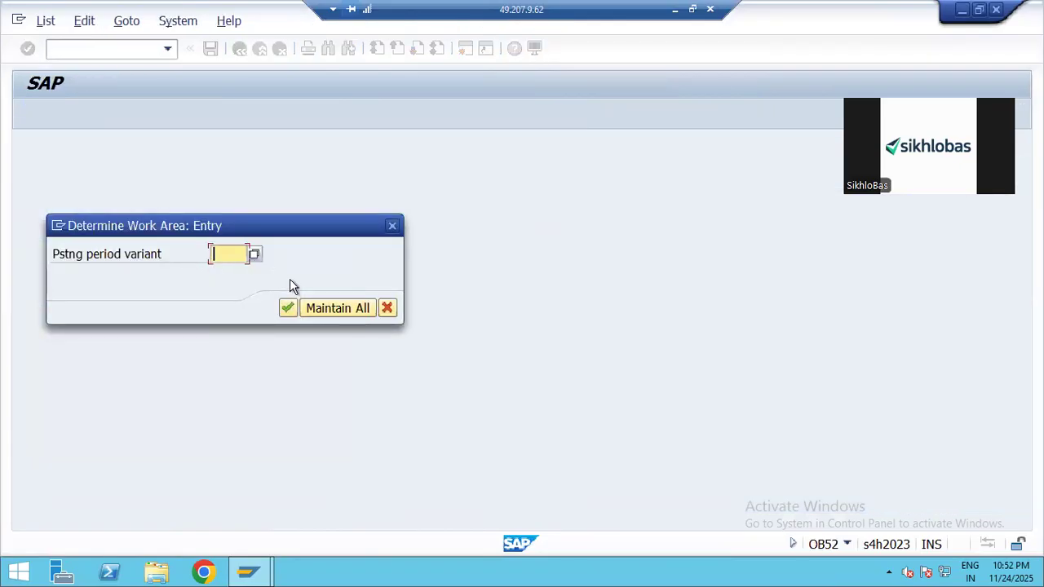
click(331, 311)
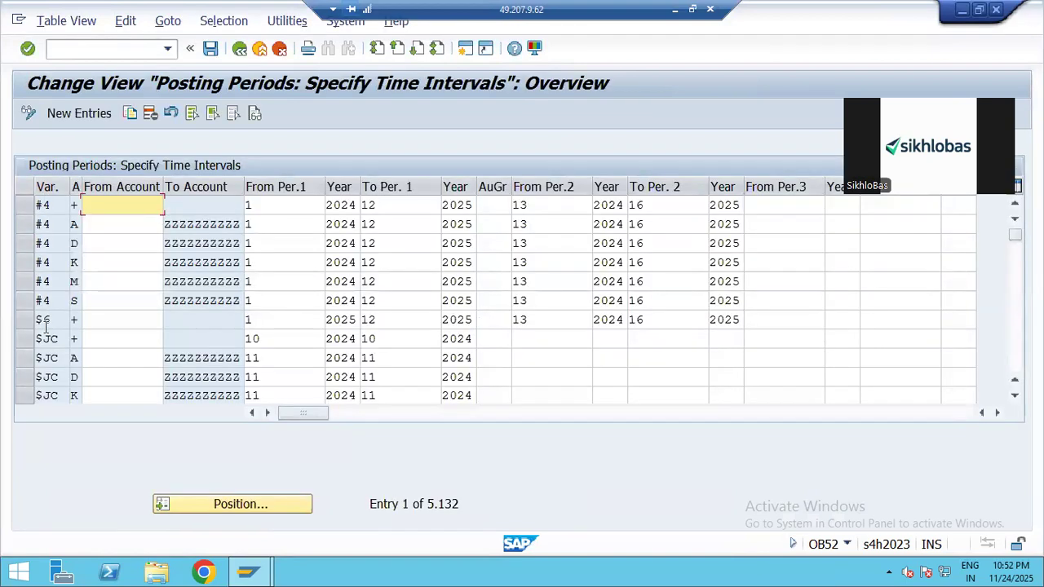
click(240, 48)
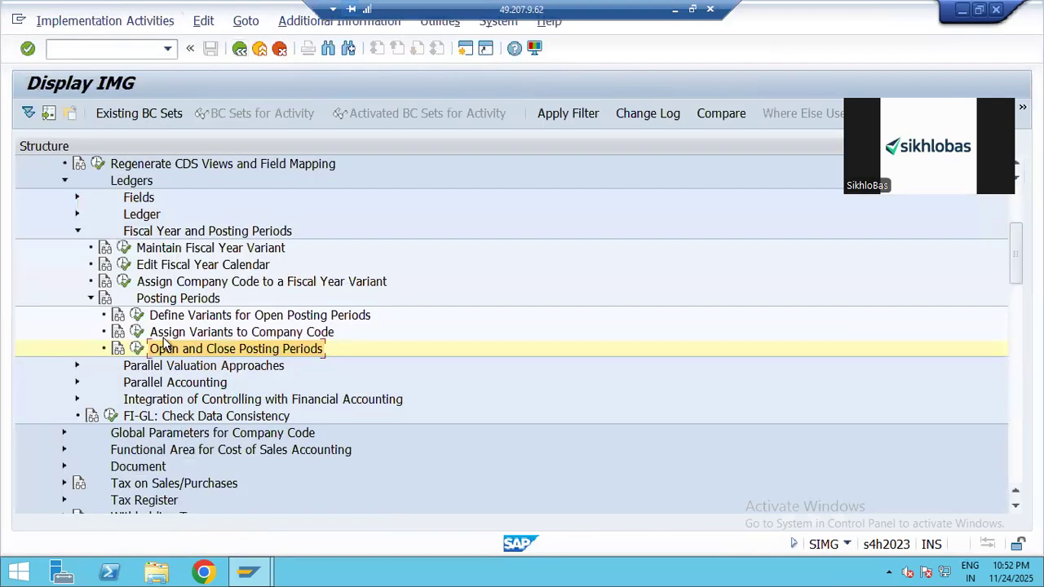
click(138, 347)
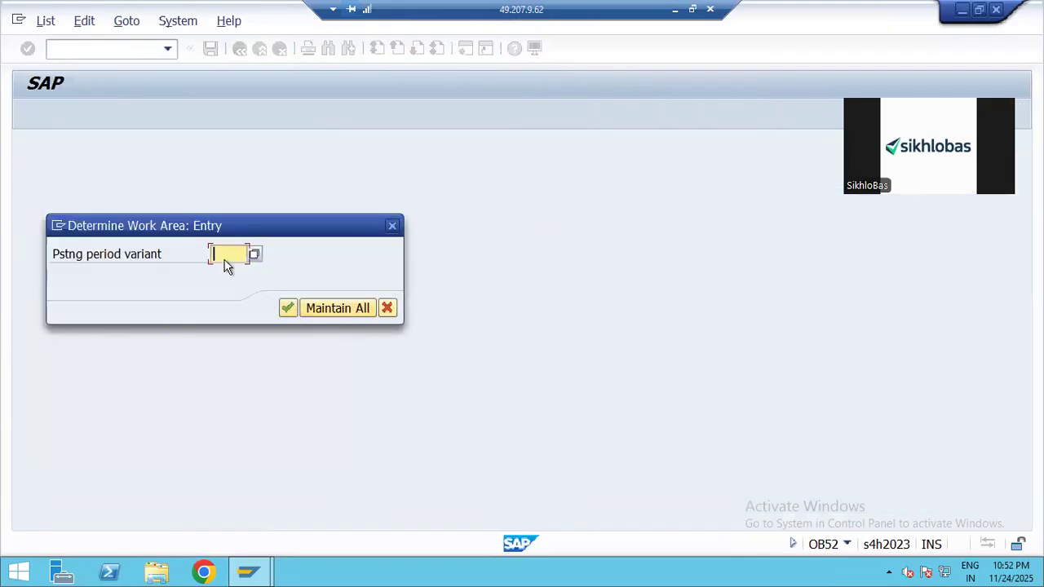
text(PS07)
key(Return)
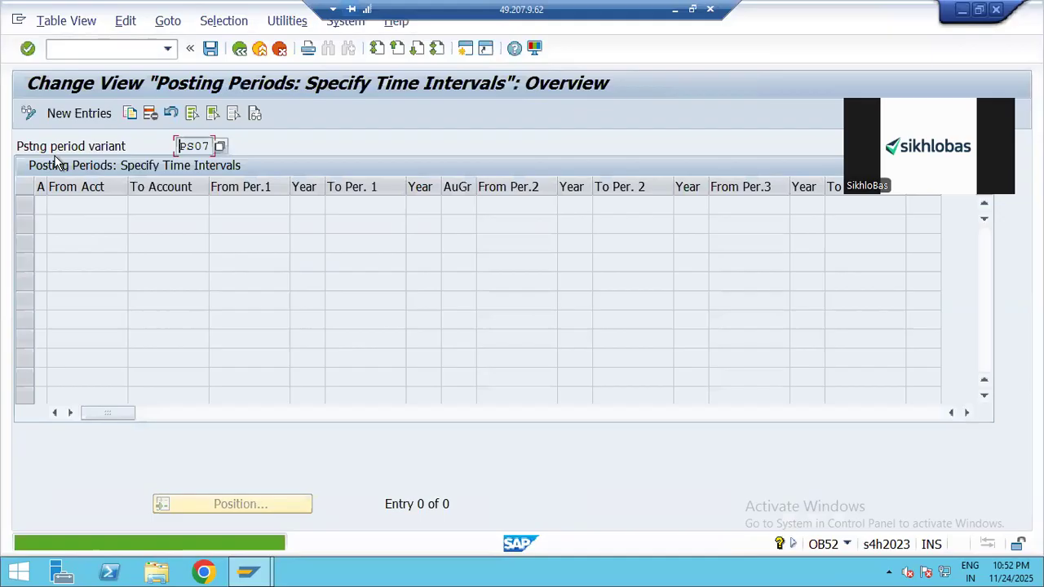
click(80, 113)
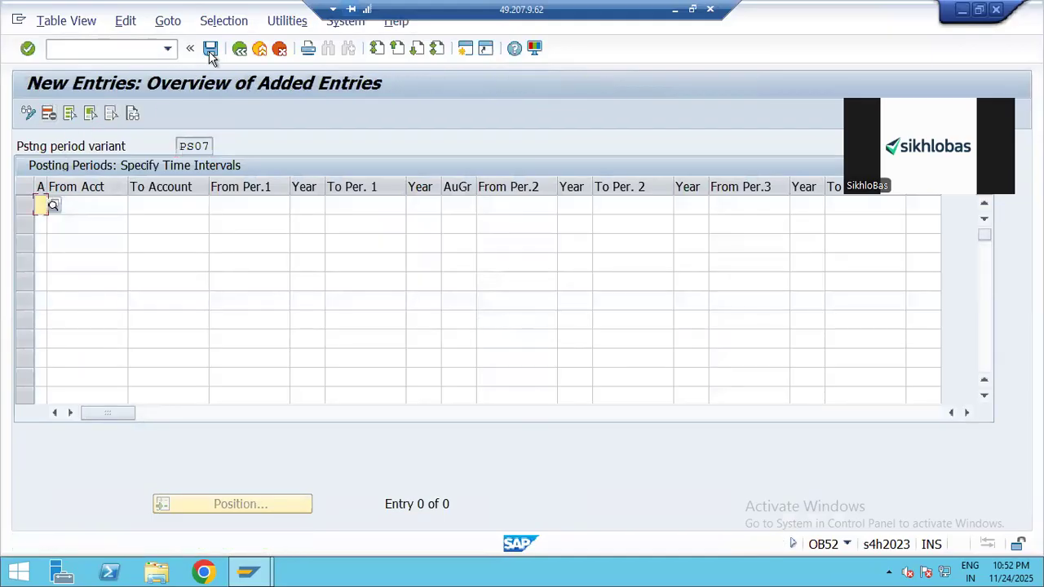
click(239, 48)
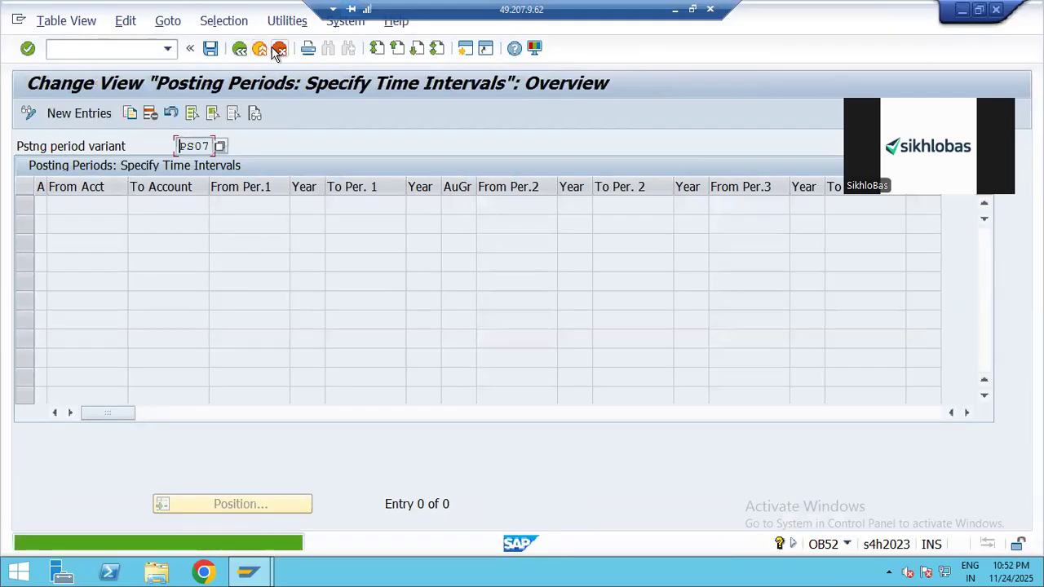
click(278, 49)
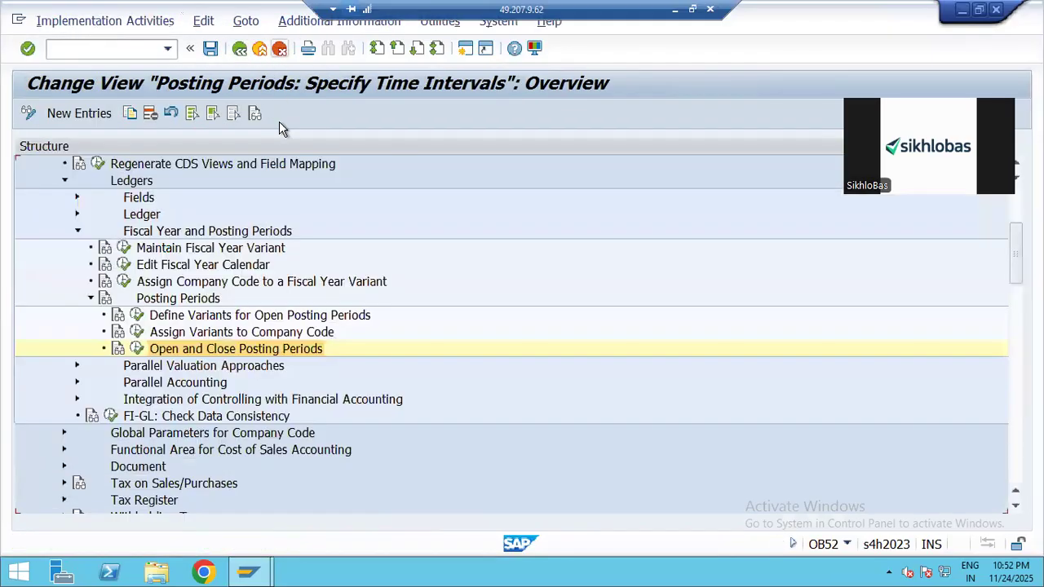
Open Open and Close Posting Periods for all variants and start copying the six entries of variant #4.
click(137, 350)
click(318, 309)
scroll(138, 279, down, 2)
scroll(125, 308, up, 2)
drag(28, 208, 30, 302)
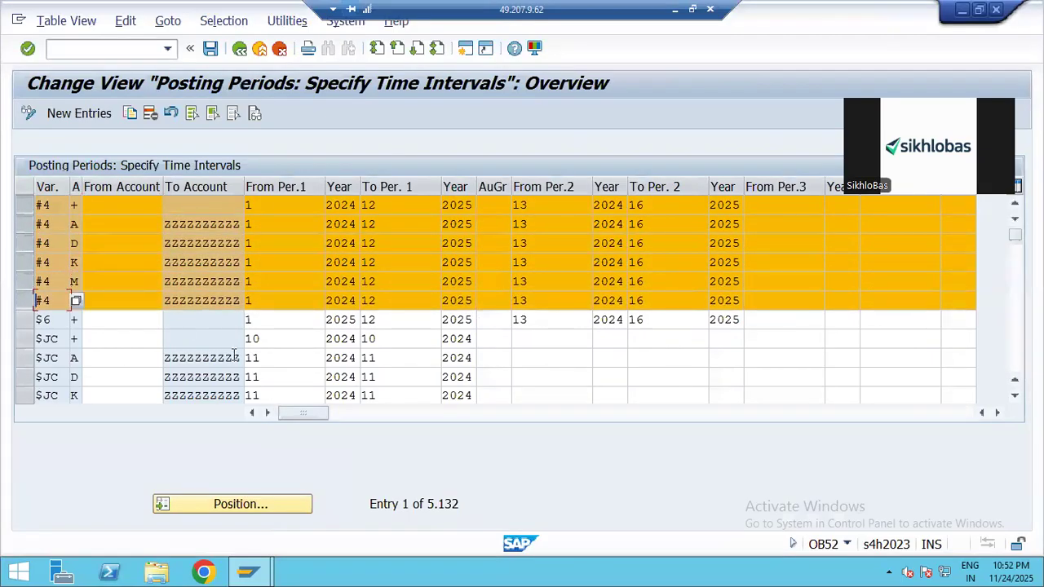
click(130, 113)
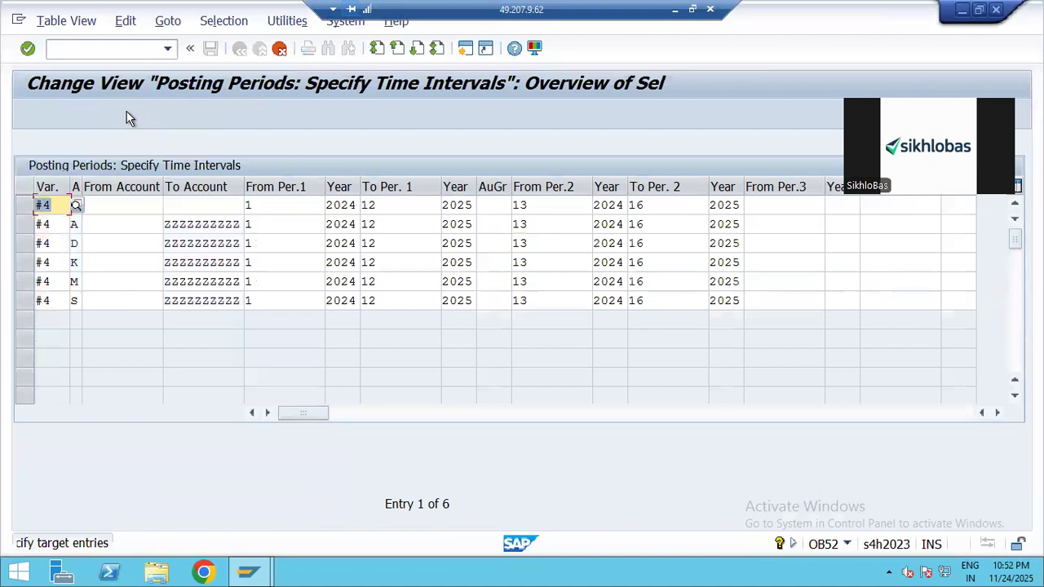
Examine the account type column of the copied entries and the list of possible account types for the + entry.
click(75, 243)
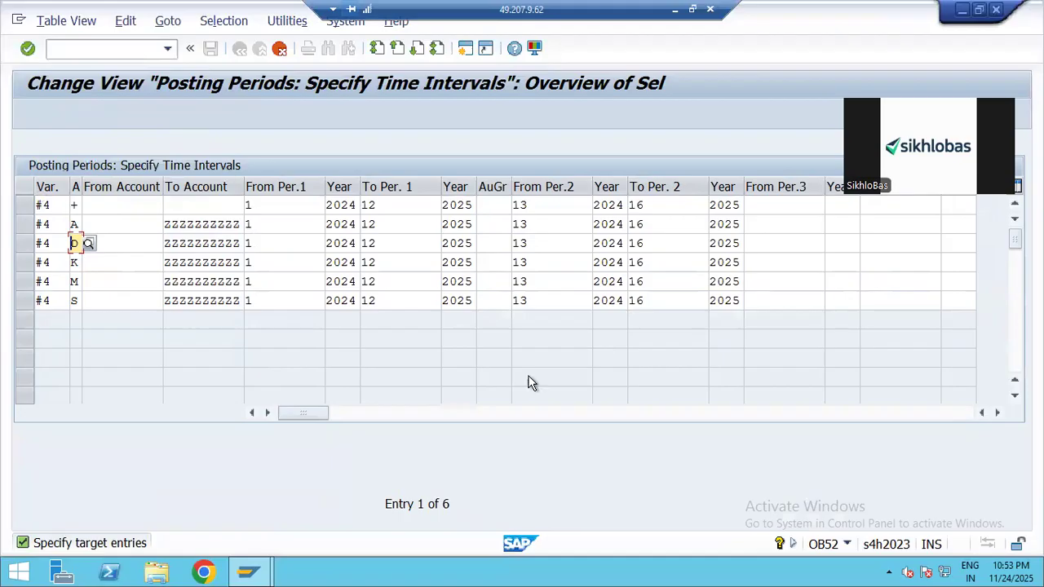
click(72, 206)
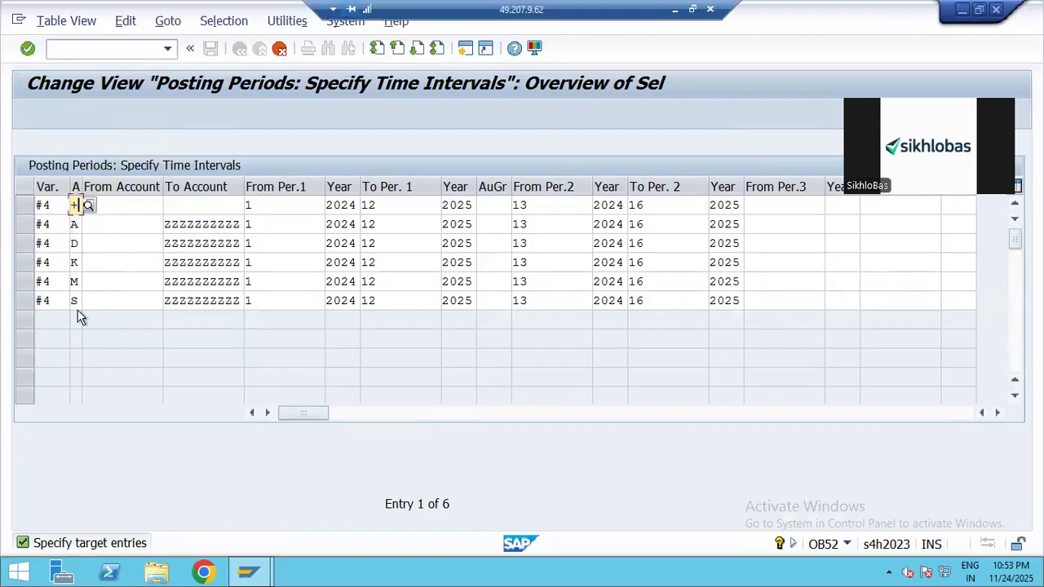
click(88, 206)
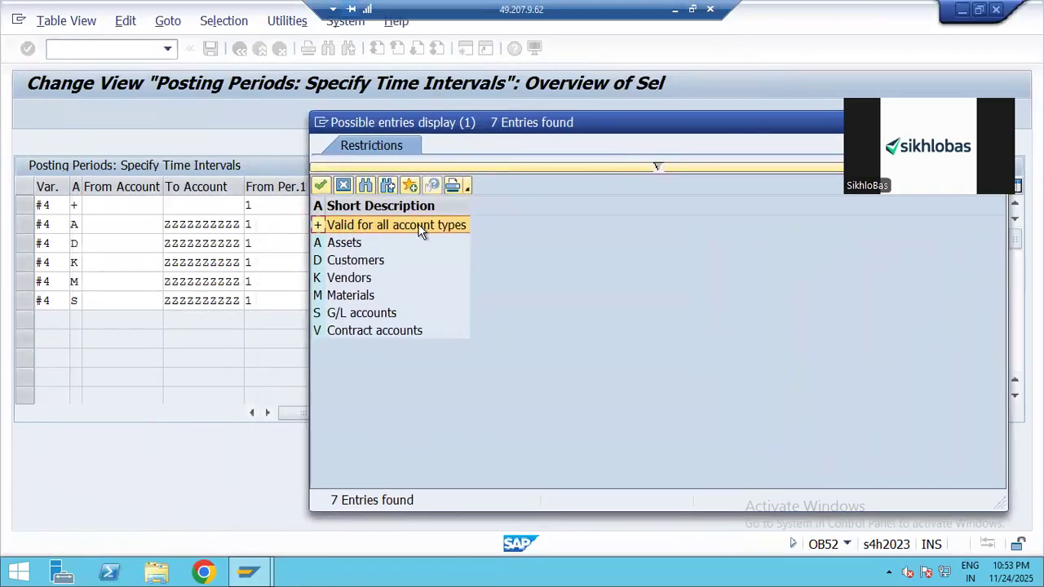
drag(466, 124, 547, 178)
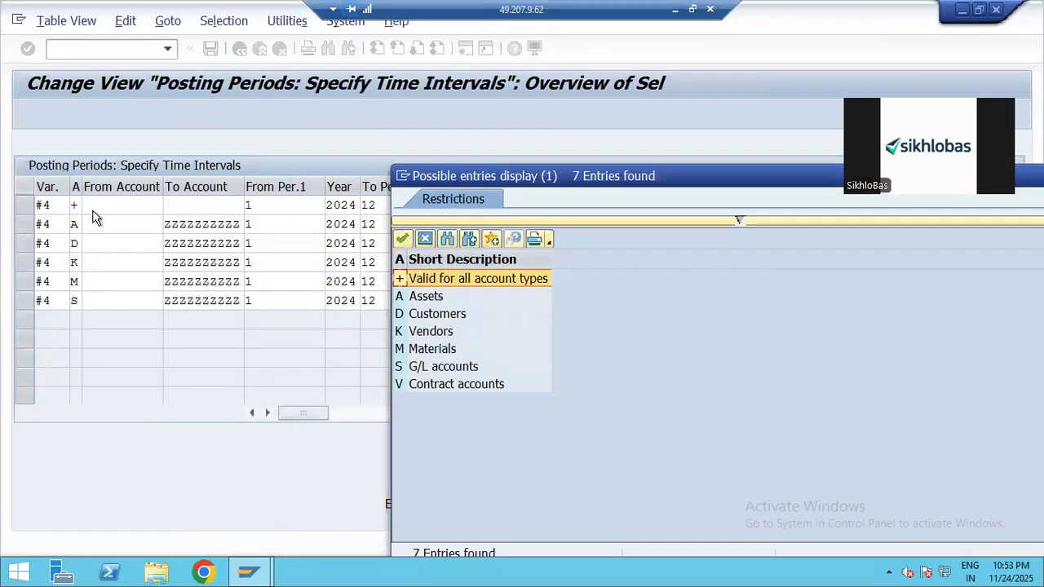
click(433, 298)
click(437, 319)
click(435, 332)
click(445, 367)
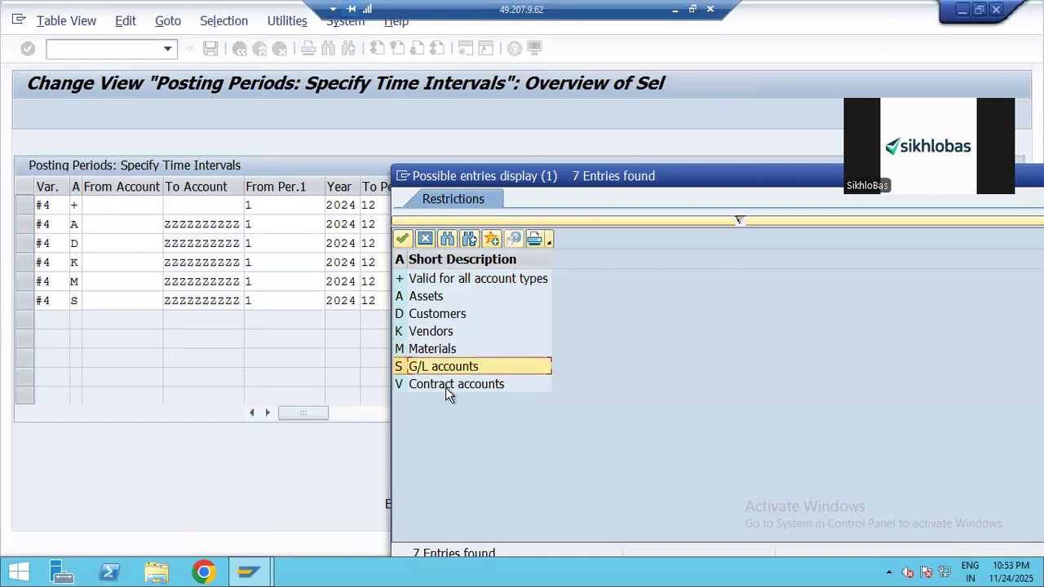
click(450, 386)
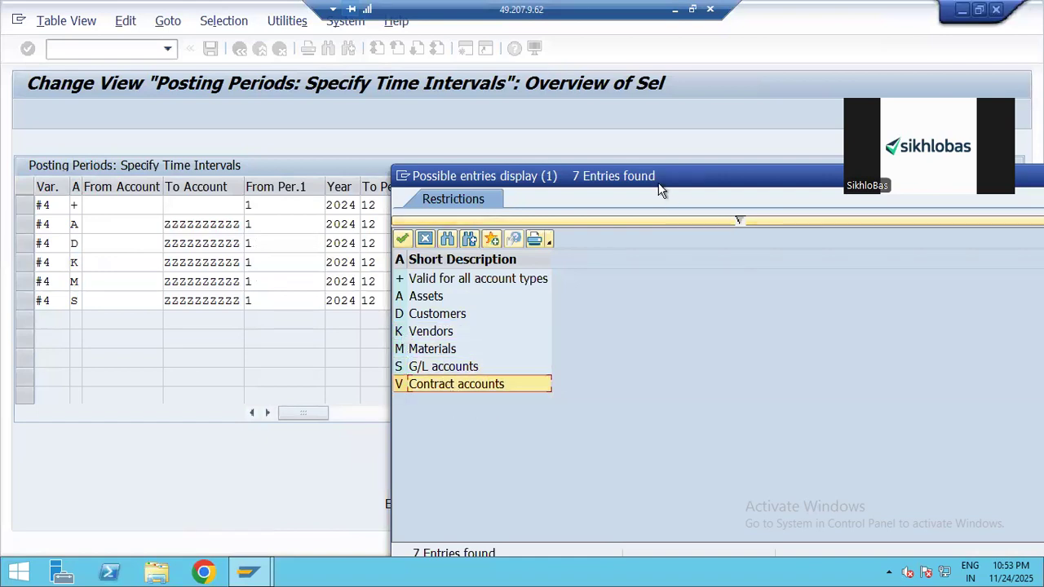
drag(661, 189, 275, 203)
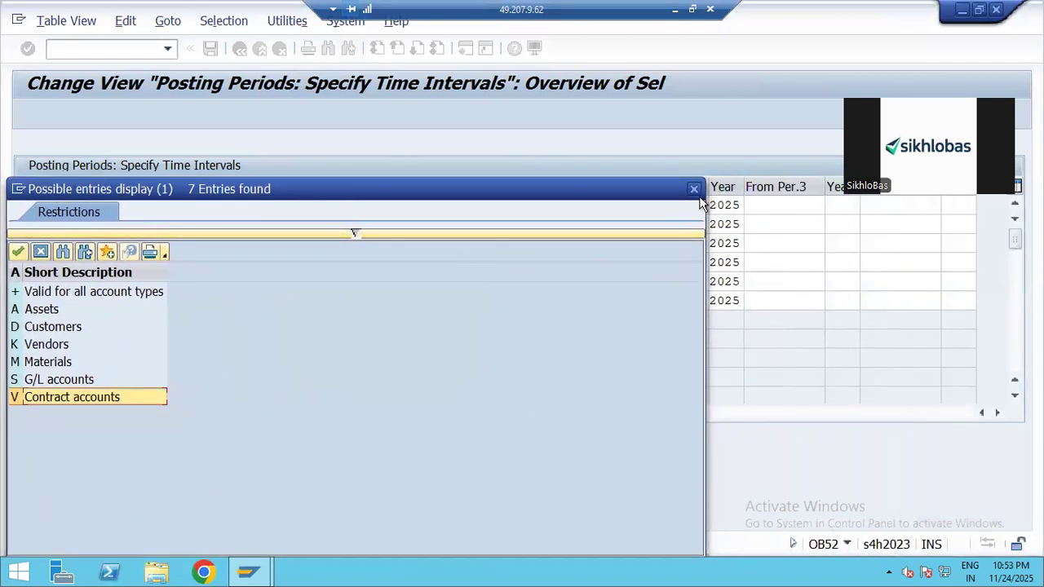
click(694, 189)
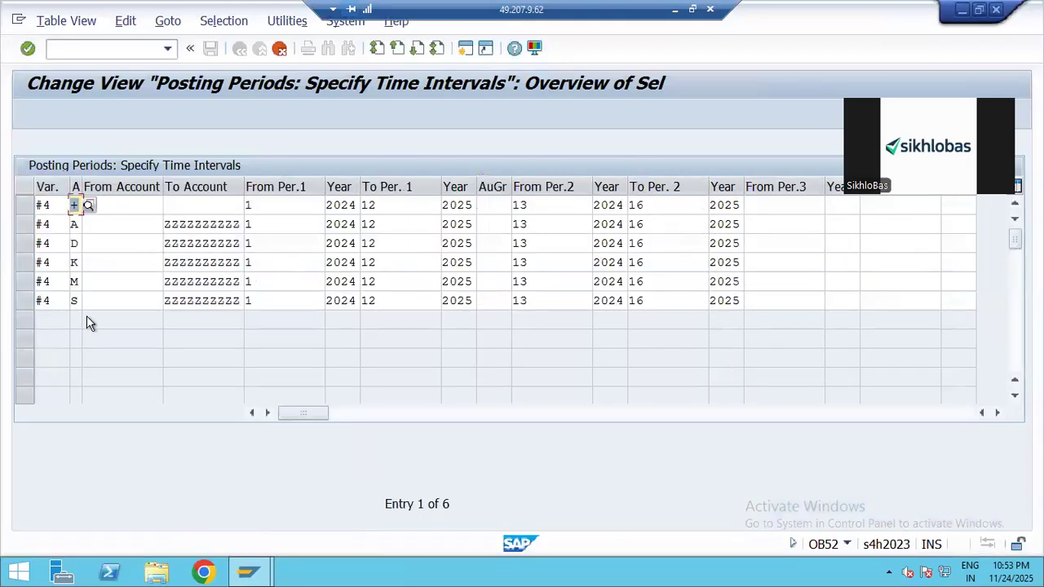
Review the From and To Account ranges and the first period interval, consulting the chart of accounts row in the Excel MAP sheet.
click(124, 210)
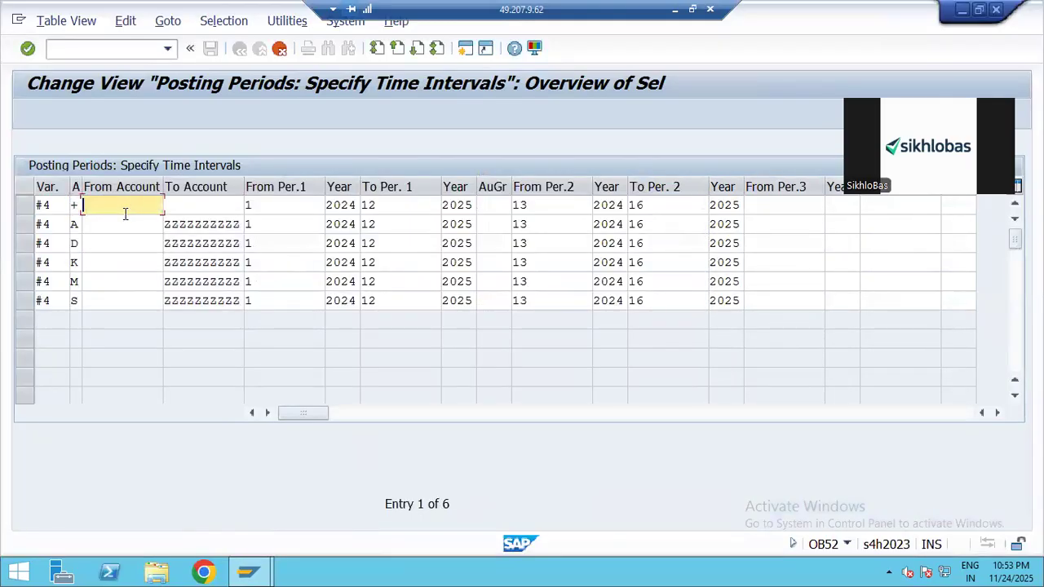
click(114, 224)
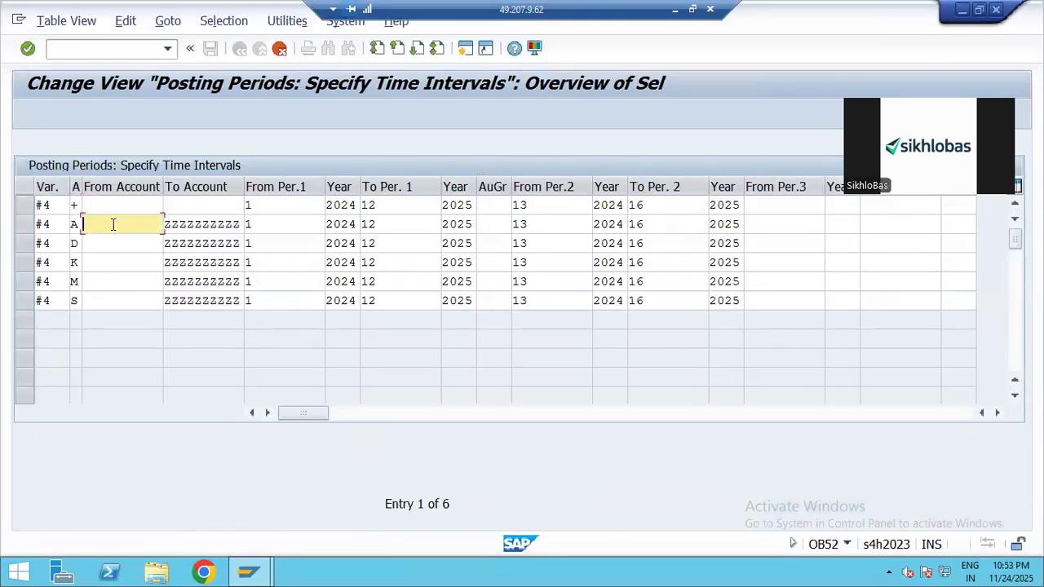
click(676, 13)
scroll(701, 323, up, 2)
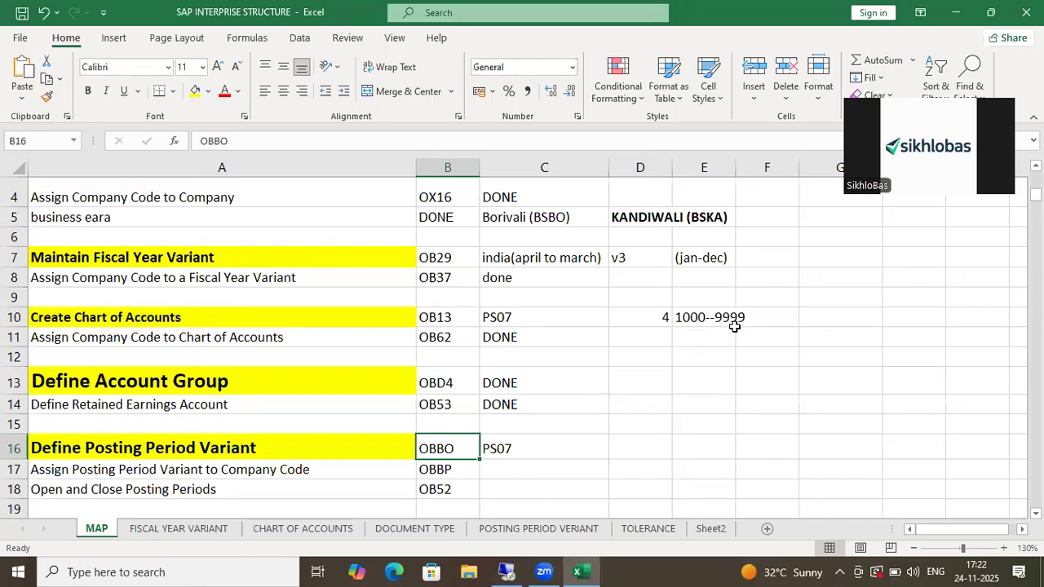
click(506, 572)
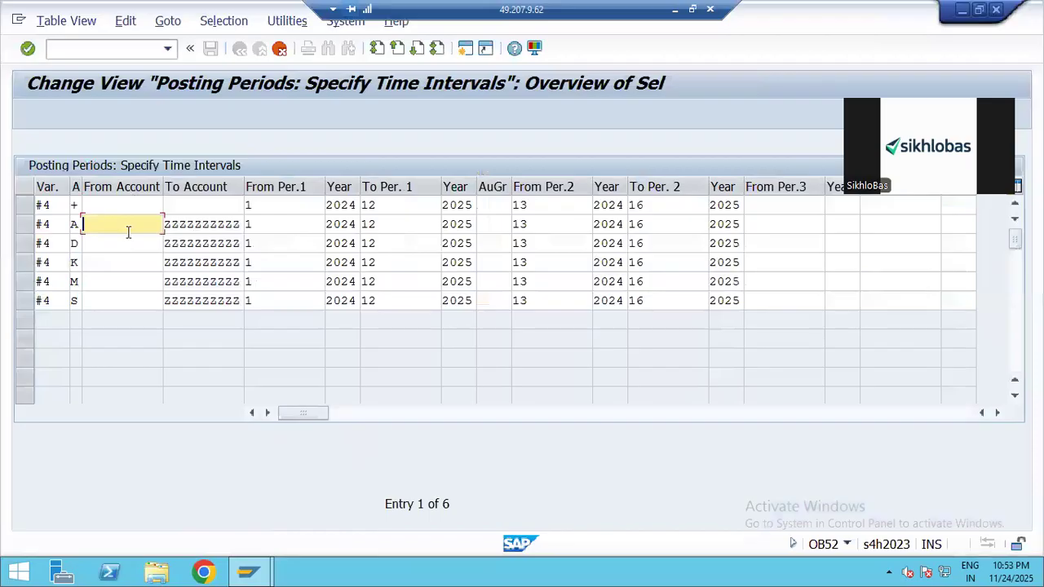
click(196, 223)
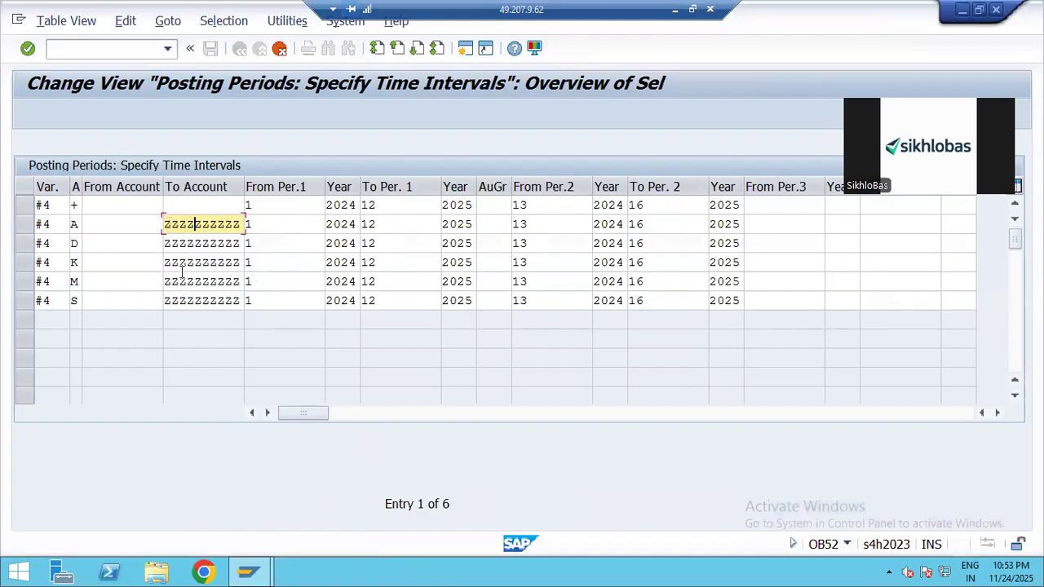
click(261, 205)
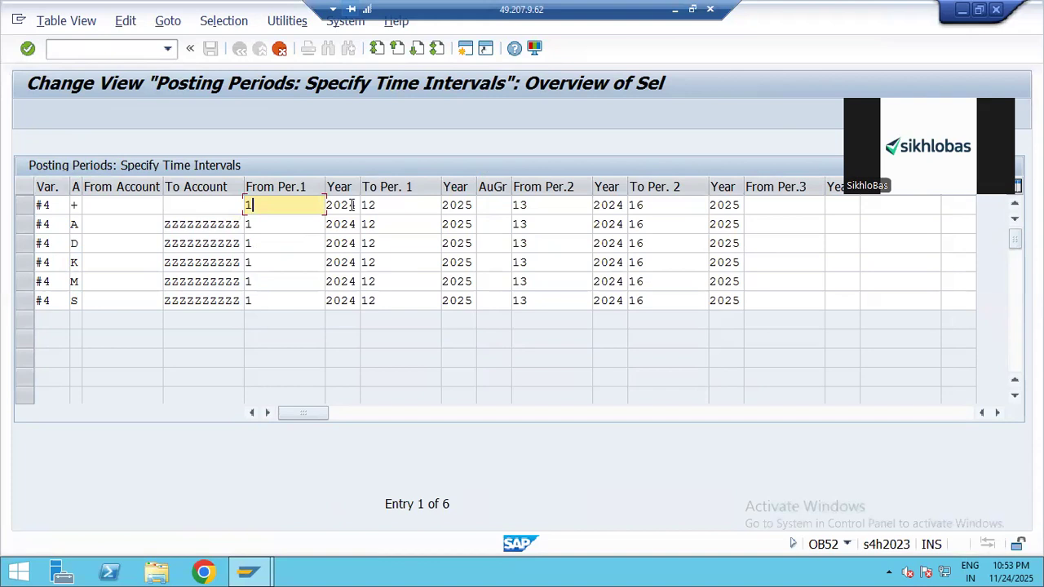
click(385, 205)
click(276, 206)
click(395, 205)
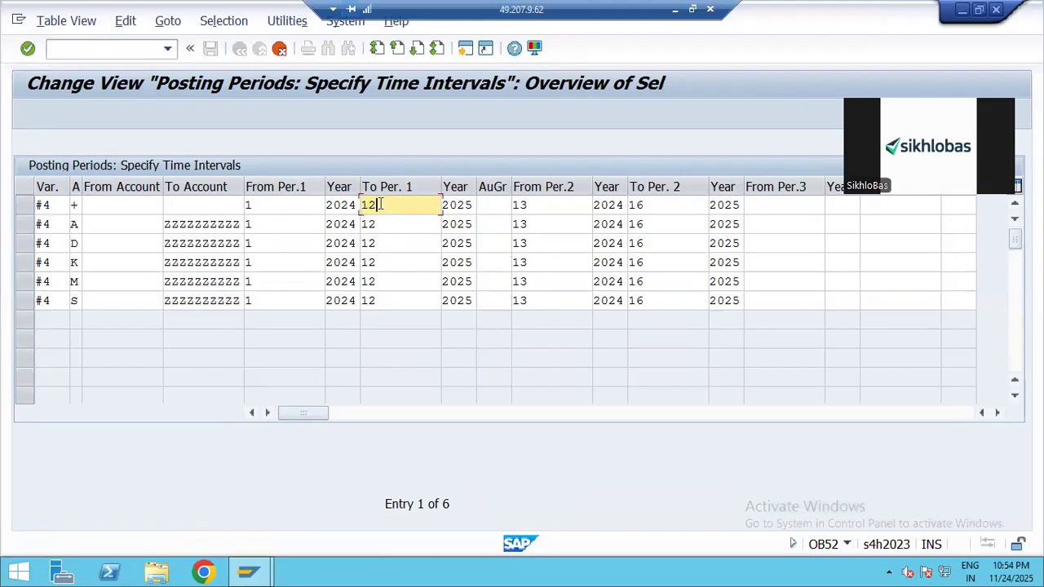
click(292, 209)
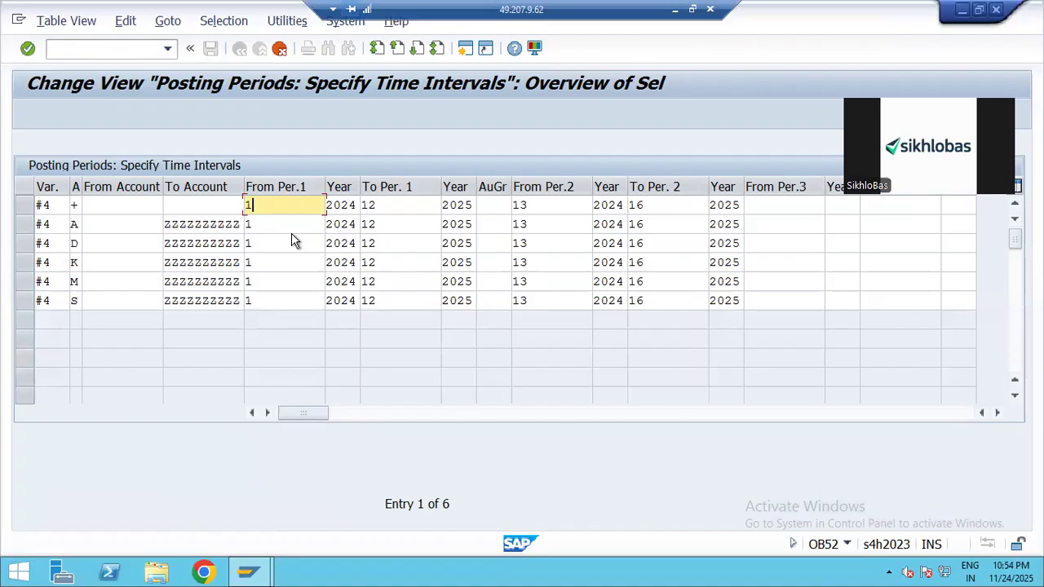
key(BackSpace)
text(8)
double_click(398, 208)
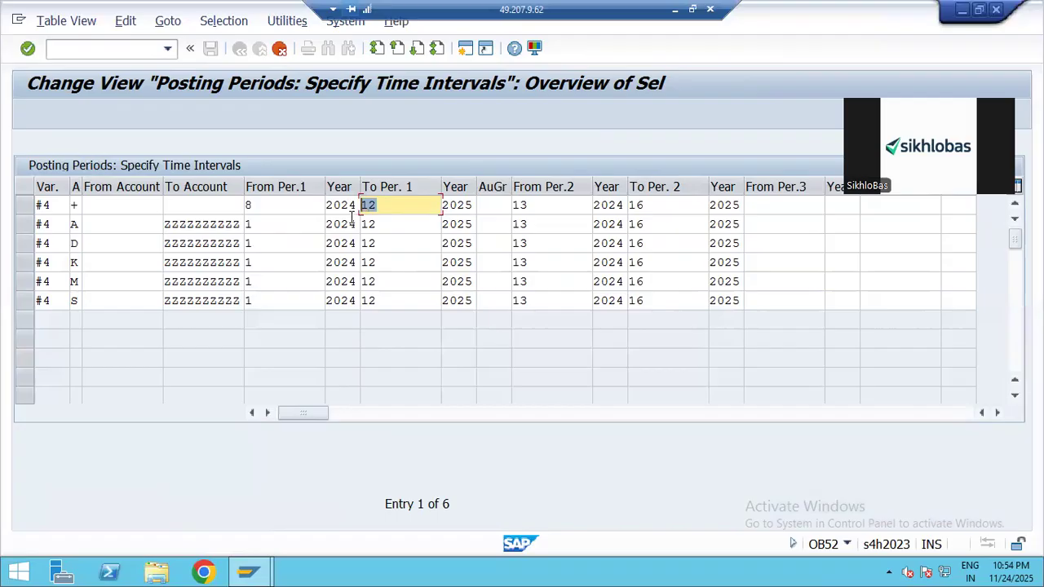
text(8)
key(Return)
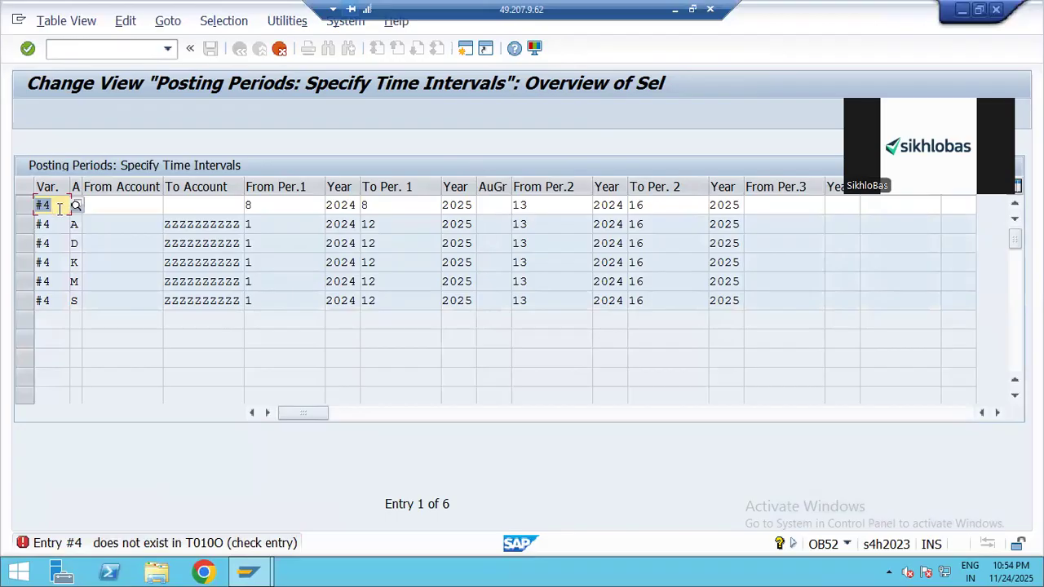
click(280, 49)
click(292, 334)
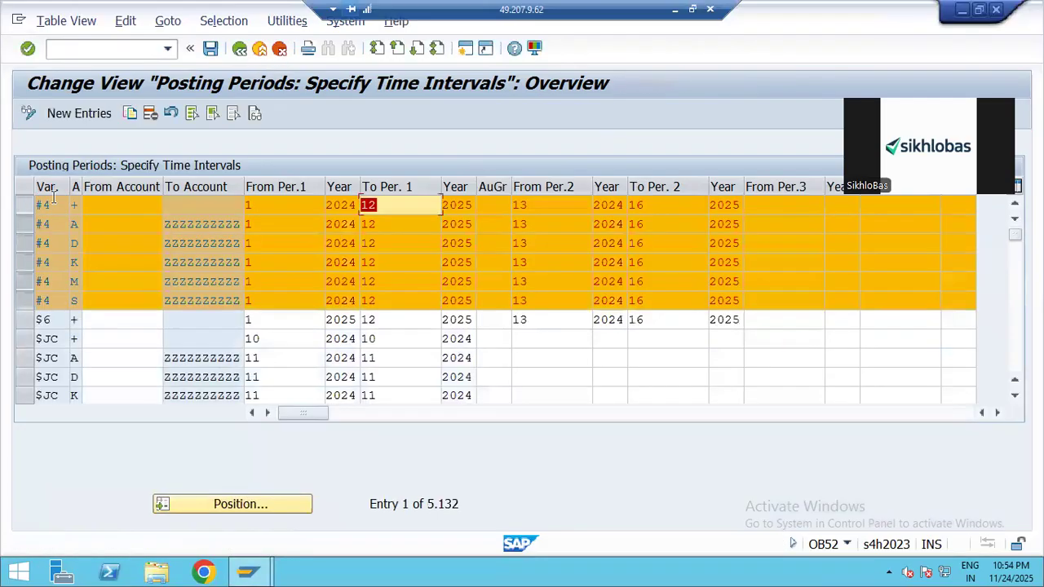
Restart copying the six variant #4 entries, set the + entry's From Per.1 and To Per. 1 to 8, and check its account type.
click(137, 115)
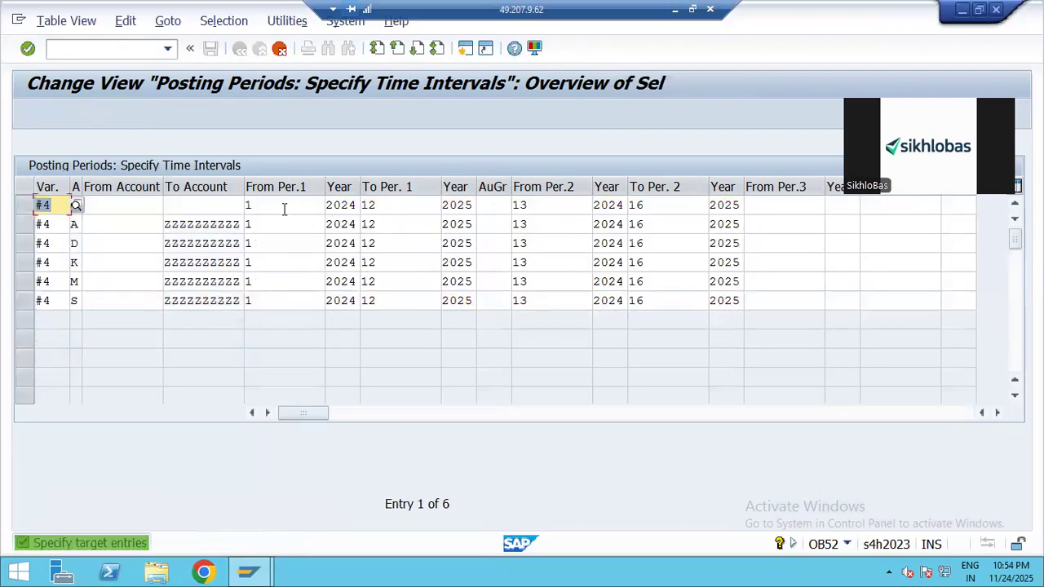
click(284, 208)
key(BackSpace)
text(8)
double_click(393, 208)
text(8)
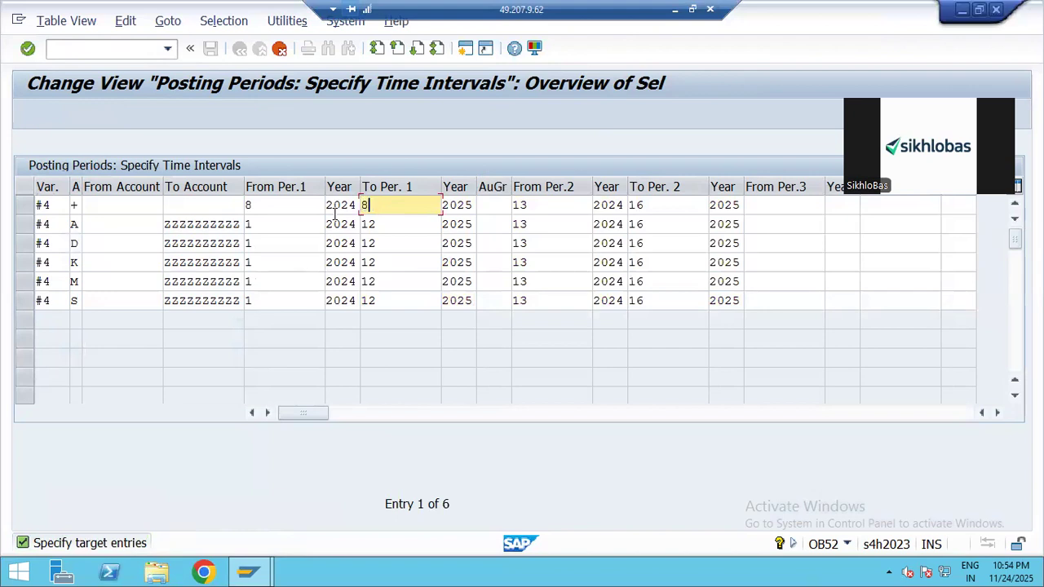
click(74, 205)
click(89, 205)
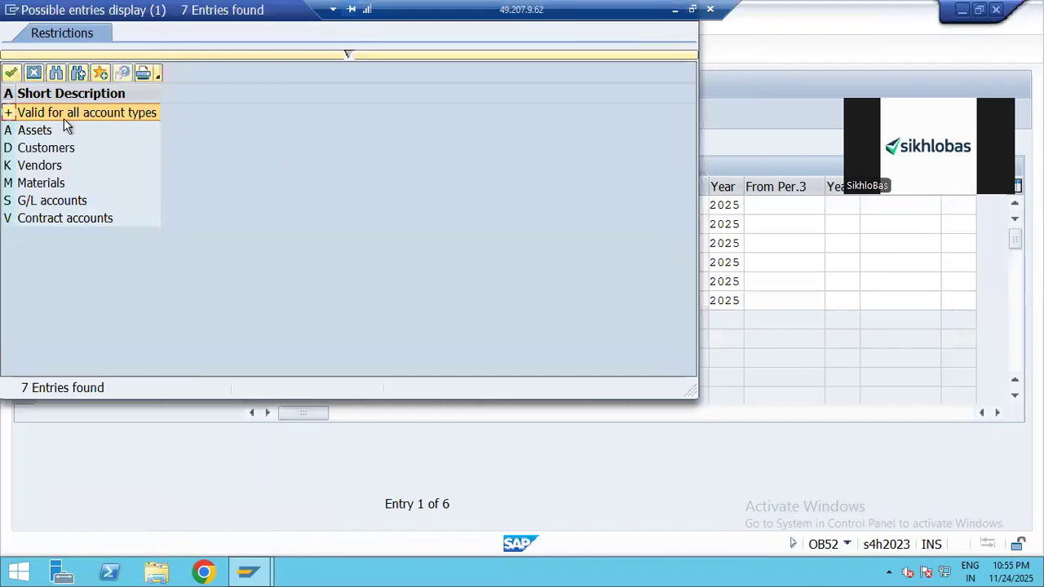
click(12, 73)
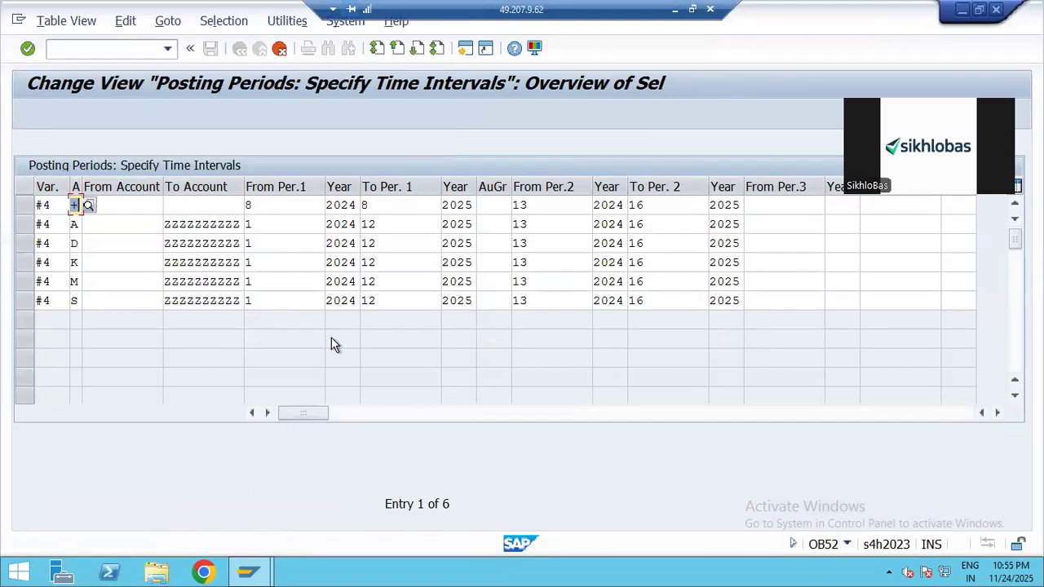
Reset the + entry's first interval to From Per.1 1 and To Per. 1 12.
click(268, 206)
key(BackSpace)
text(1)
click(371, 207)
key(BackSpace)
text(12)
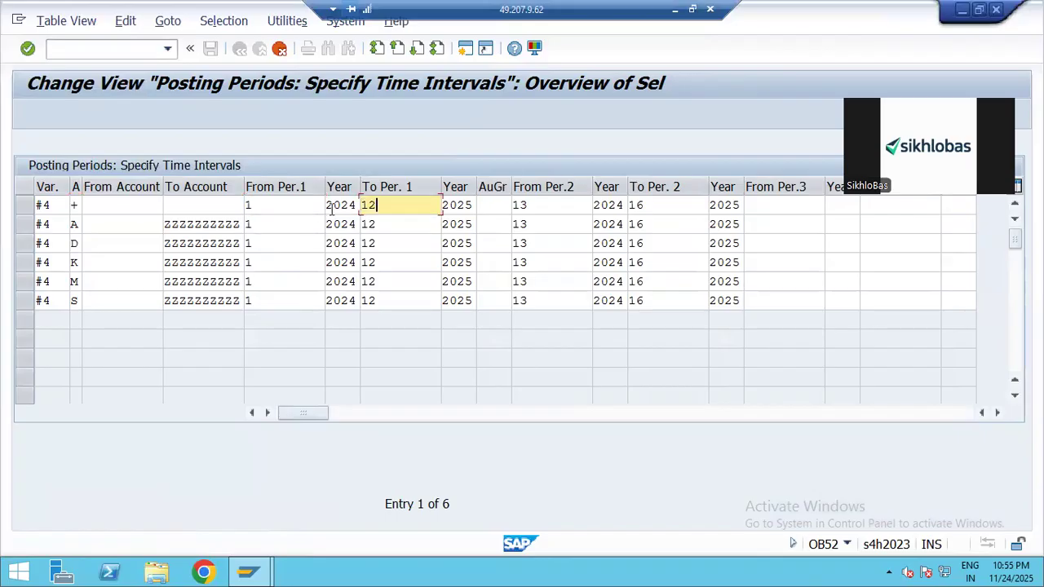
Set From Per.1 and To Per. 1 to 8 for the account type A entry.
click(272, 227)
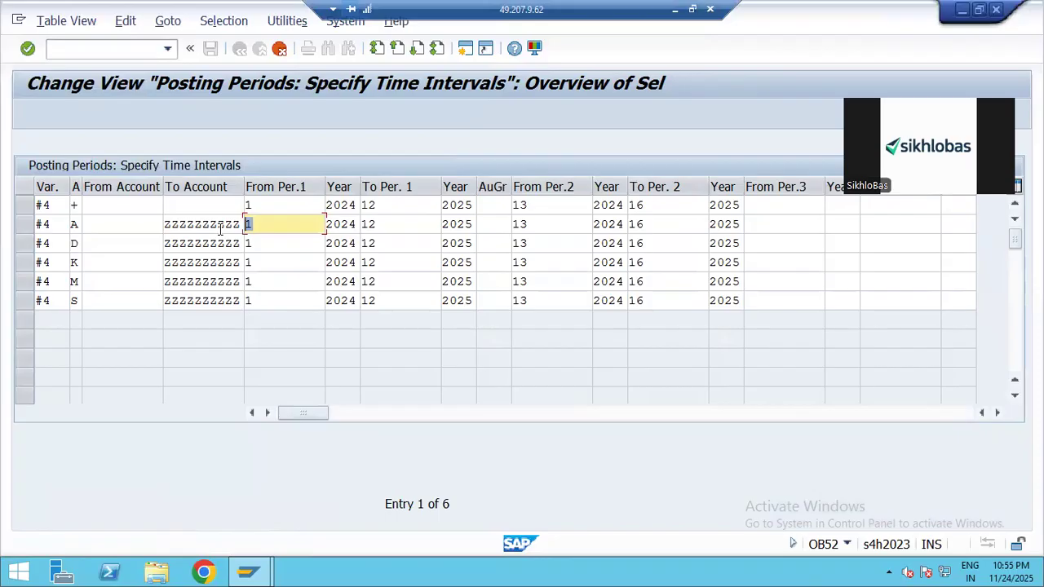
text(8)
double_click(382, 242)
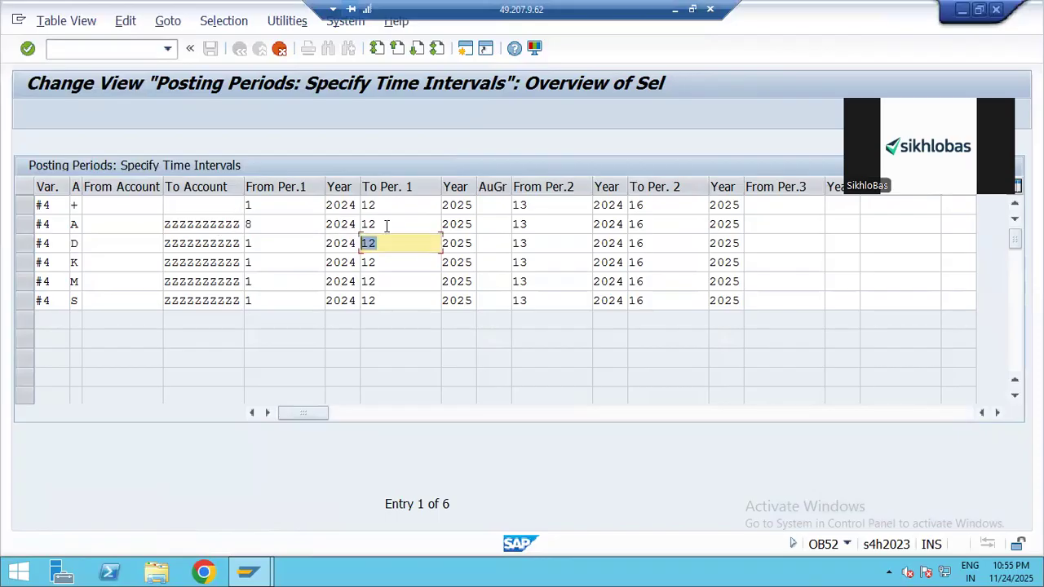
double_click(386, 226)
text(8)
click(381, 262)
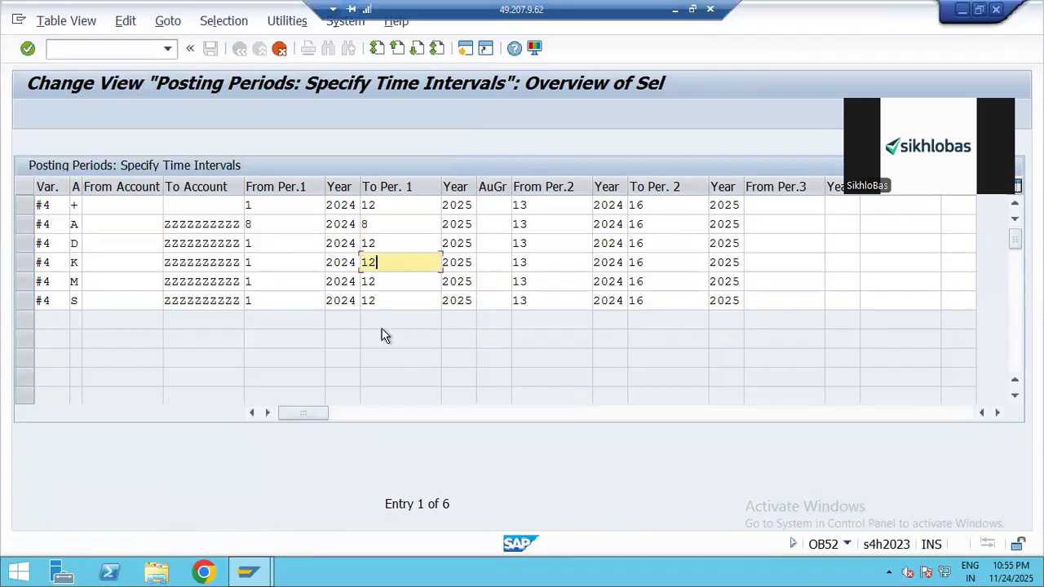
Set From Per.1 and To Per. 1 to 12 for the account type A entry.
click(269, 205)
click(274, 224)
key(BackSpace)
text(12)
click(391, 227)
key(BackSpace)
text(12)
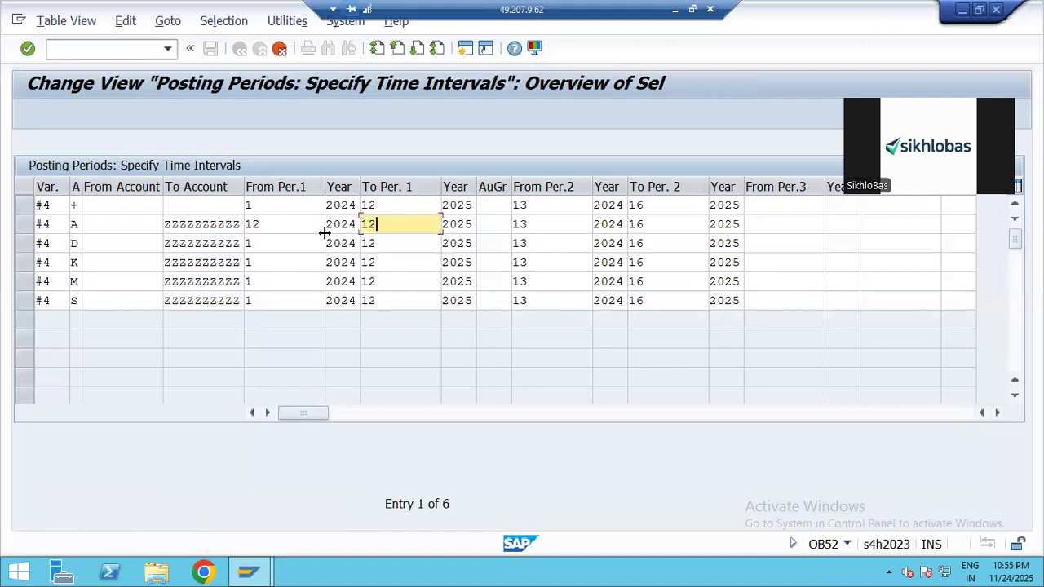
click(293, 255)
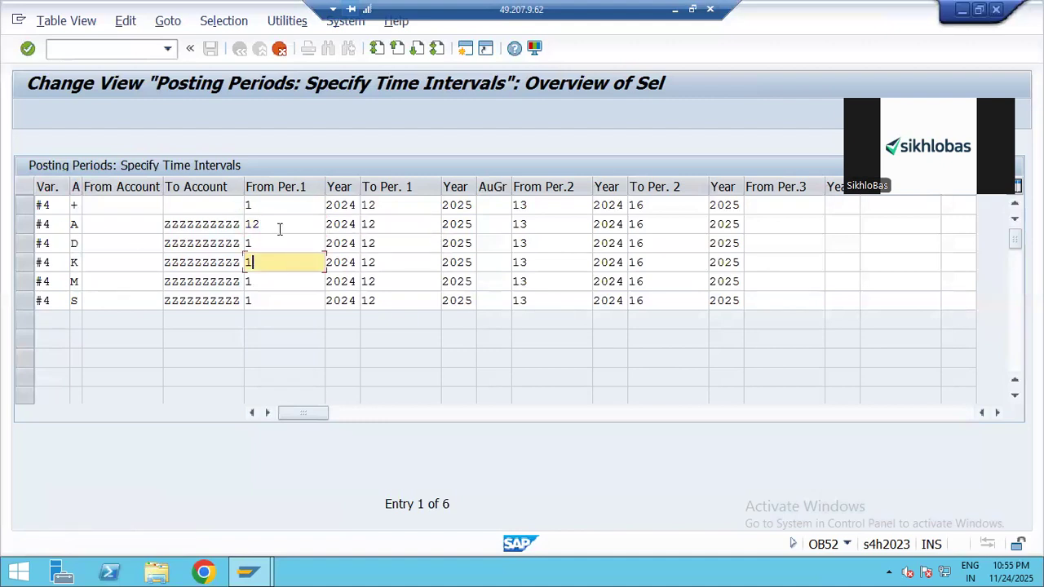
Set the From Per.1 year to 2025 for all six copied entries: +, A, D, K, M and S.
click(371, 207)
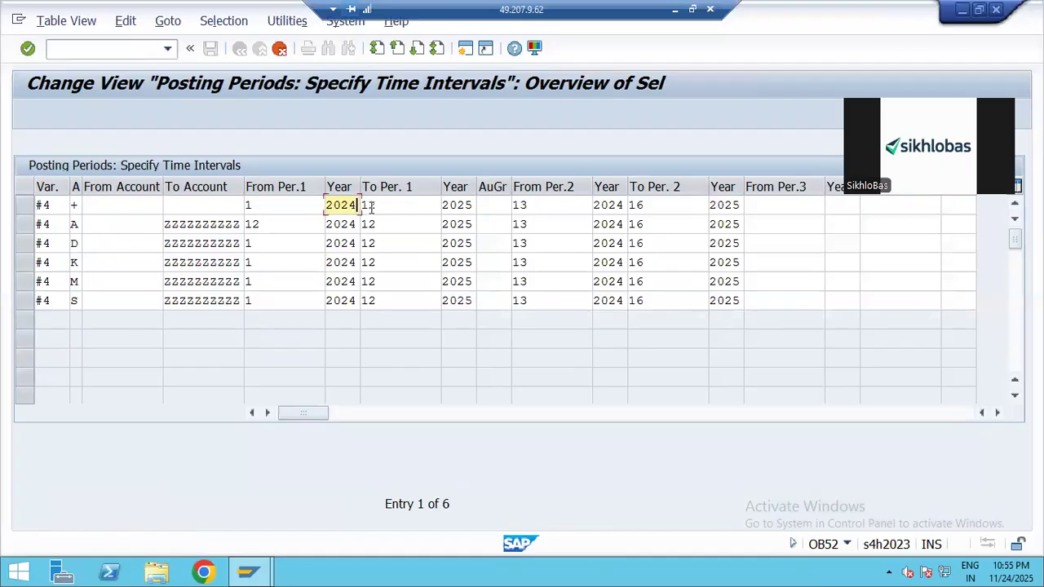
key(BackSpace)
text(5)
key(Return)
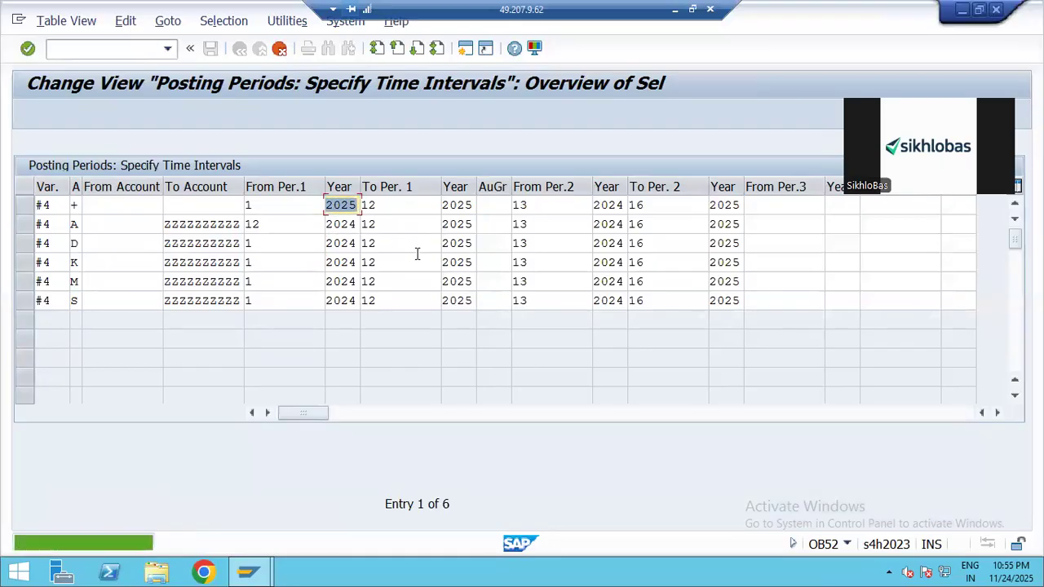
double_click(344, 225)
text(2025)
double_click(344, 243)
text(2025)
double_click(345, 262)
text(2025)
double_click(342, 281)
text(2025)
key(Return)
double_click(342, 301)
text(2025)
key(Return)
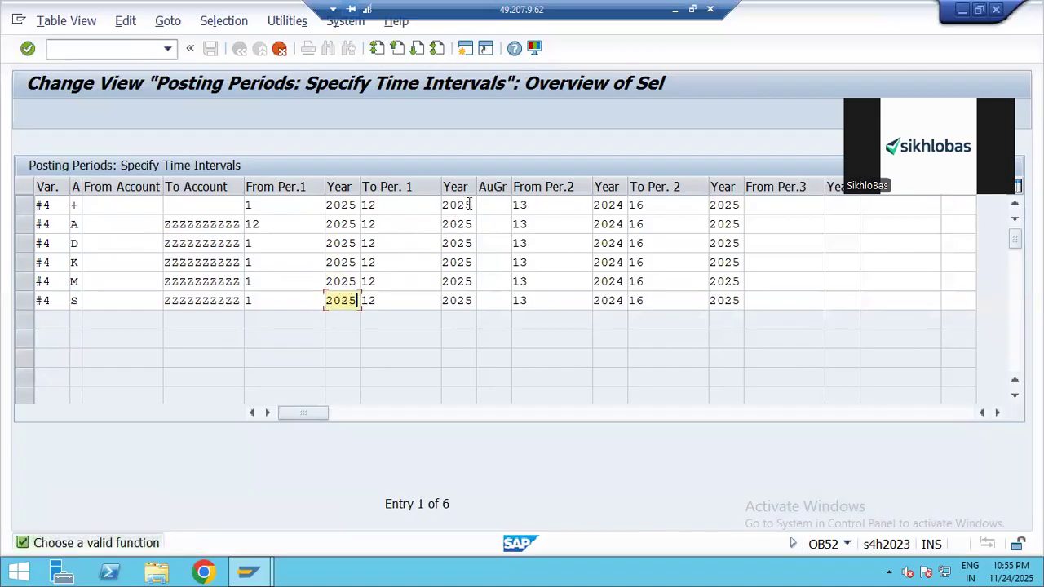
Set the To Per. 1 year to 2026 for all six copied entries: +, A, D, K, M and S.
click(469, 204)
text(6)
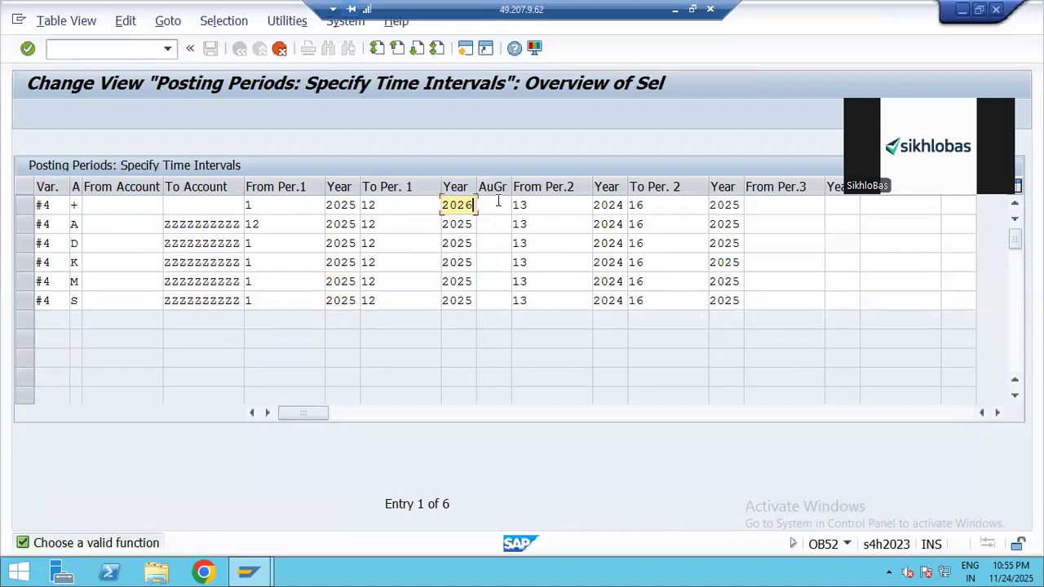
double_click(470, 203)
key(ctrl+c)
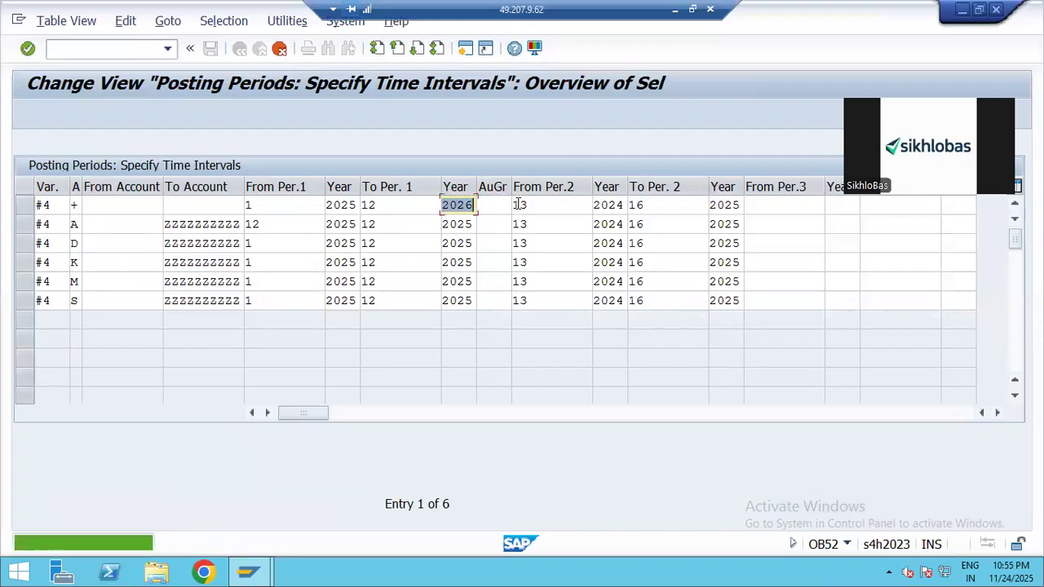
double_click(459, 227)
key(ctrl+v)
double_click(455, 244)
key(ctrl+v)
click(463, 261)
double_click(459, 282)
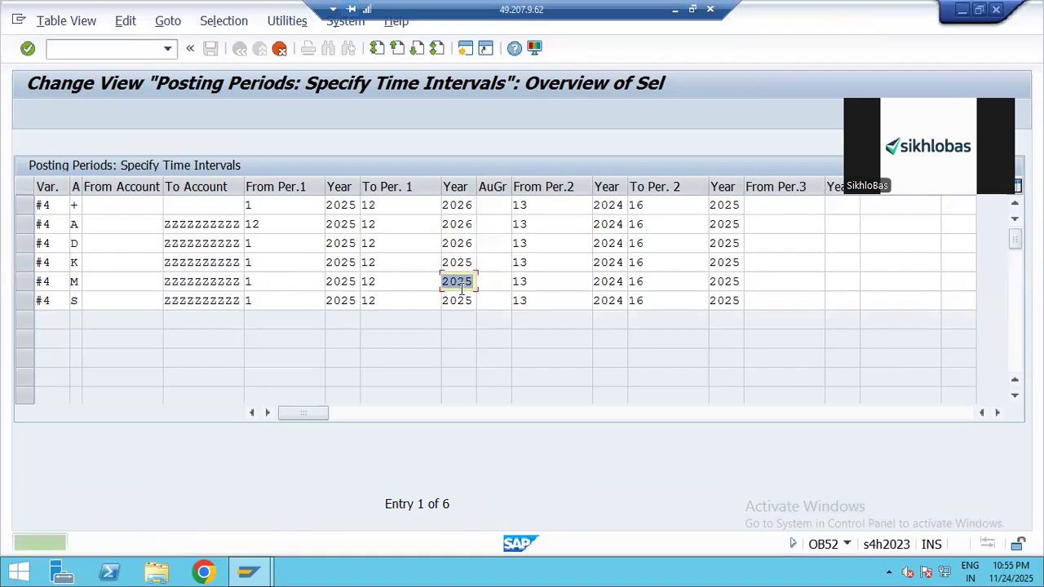
double_click(459, 262)
key(ctrl+v)
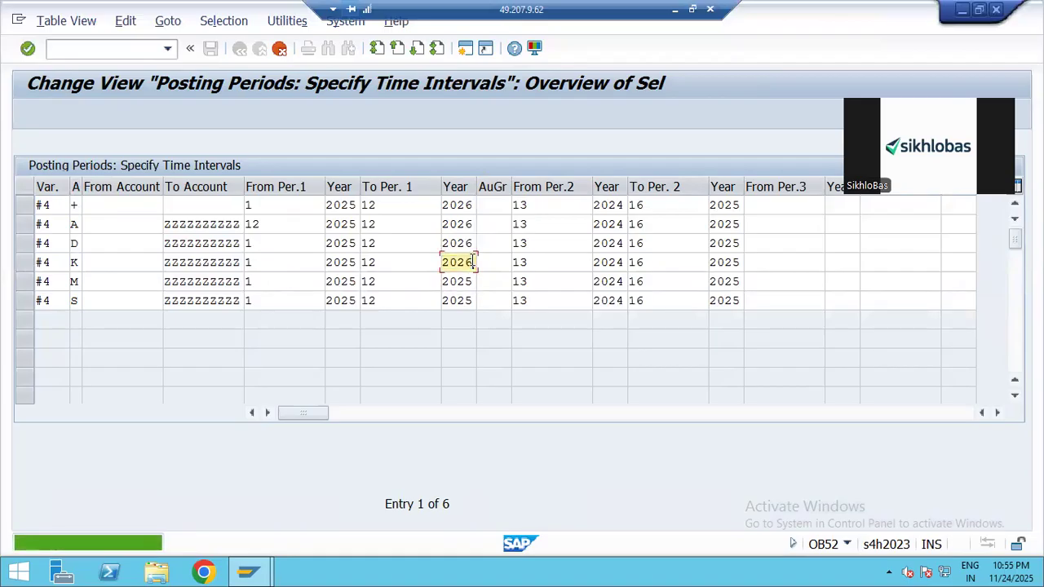
double_click(459, 281)
key(ctrl+v)
double_click(459, 300)
key(ctrl+v)
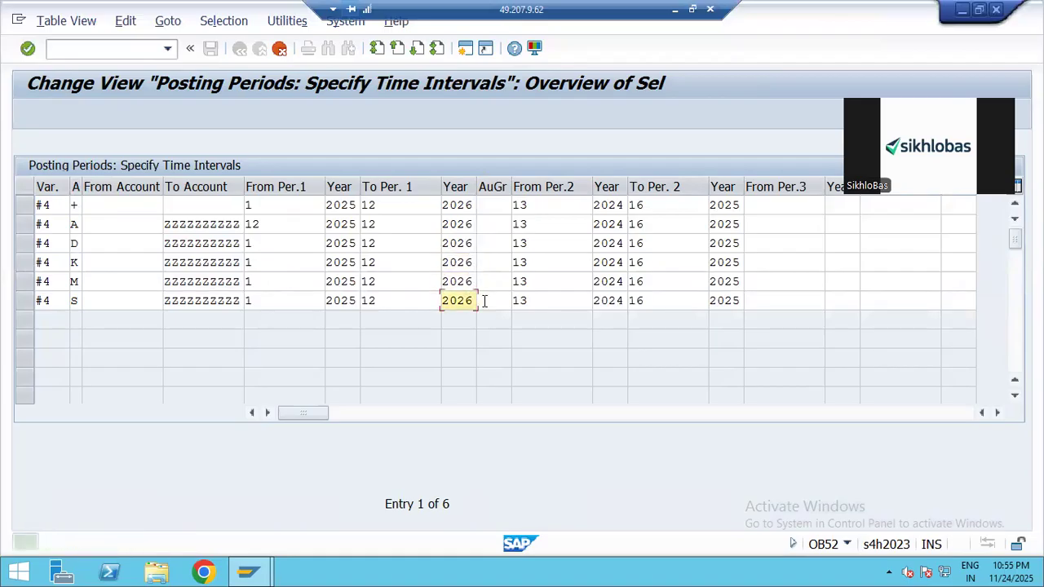
Set the From Per.2 year to 2026 for all six copied entries: +, A, D, K, M and S.
double_click(610, 205)
key(ctrl+v)
double_click(610, 225)
key(ctrl+v)
double_click(608, 243)
key(ctrl+v)
double_click(608, 262)
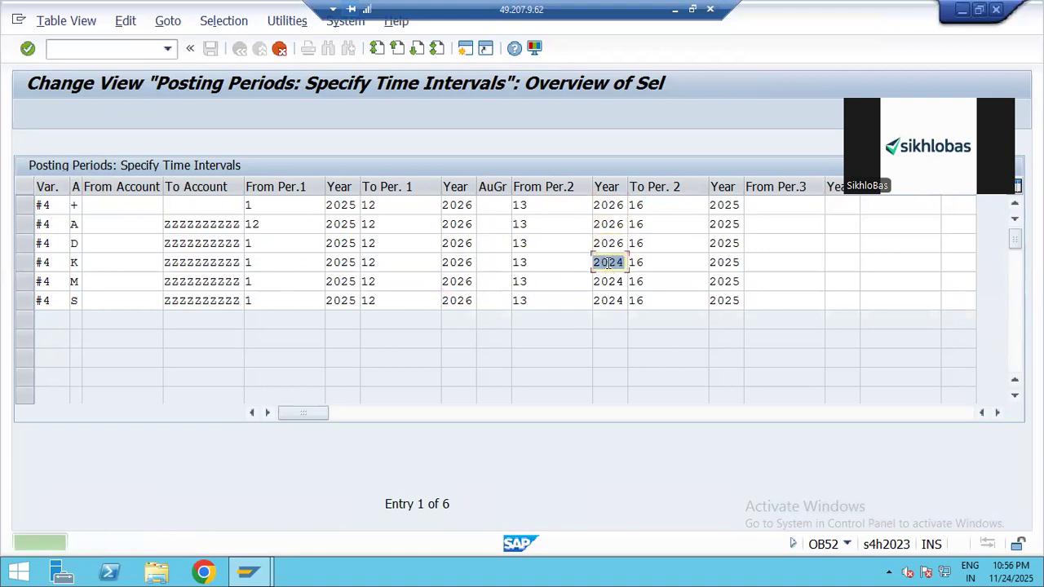
double_click(608, 281)
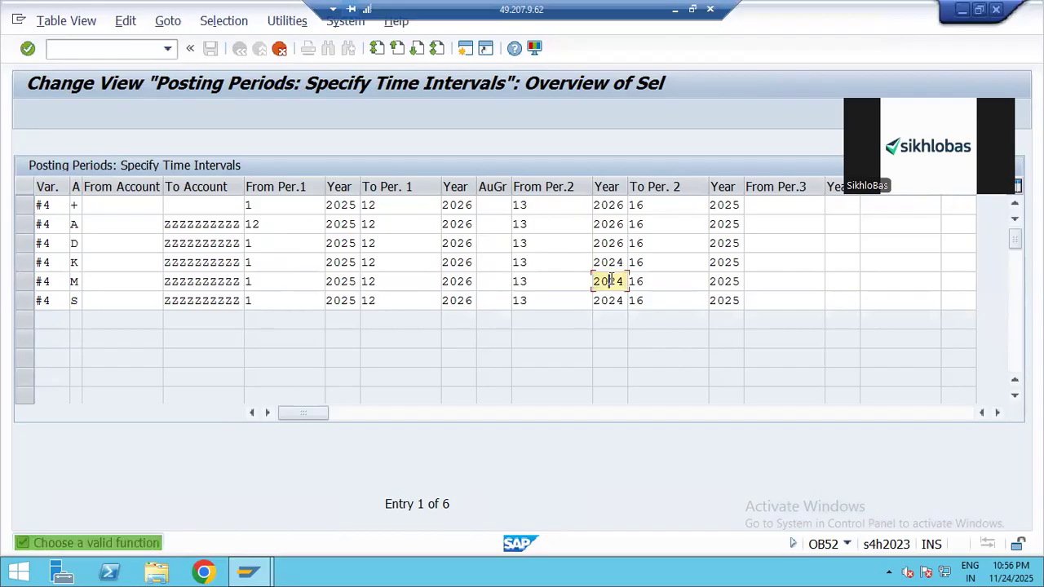
key(ctrl+v)
double_click(610, 300)
key(ctrl+v)
double_click(610, 263)
key(ctrl+v)
Set the To Per. 2 year to 2026 for the +, A, D, K and M entries.
double_click(725, 207)
key(ctrl+c)
double_click(725, 224)
key(ctrl+v)
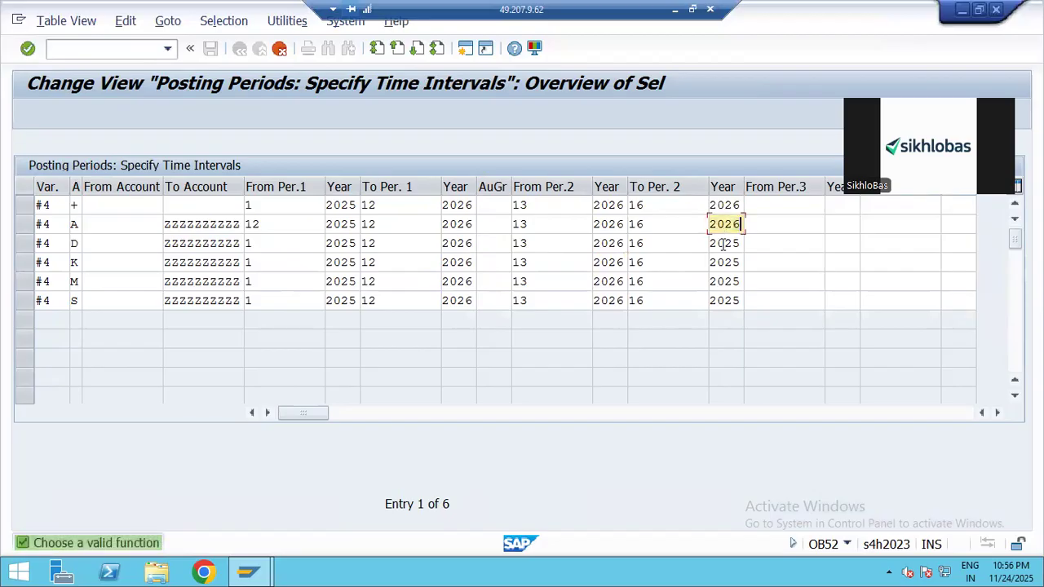
double_click(723, 243)
key(ctrl+v)
double_click(724, 261)
key(ctrl+v)
double_click(722, 281)
key(ctrl+v)
double_click(723, 300)
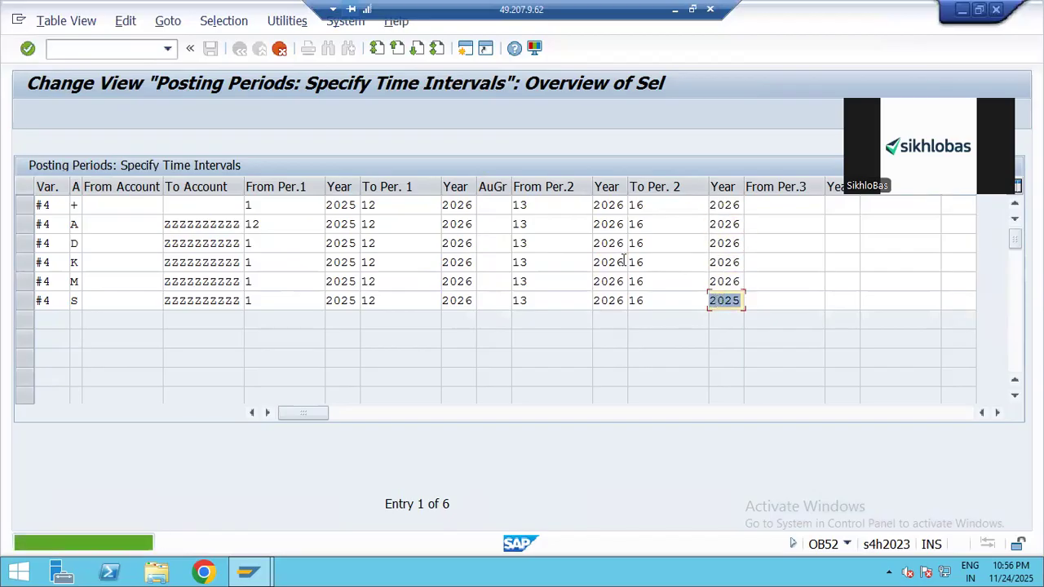
Change the posting period variant of the + entry to PS07.
double_click(58, 211)
key(BackSpace)
text(PC)
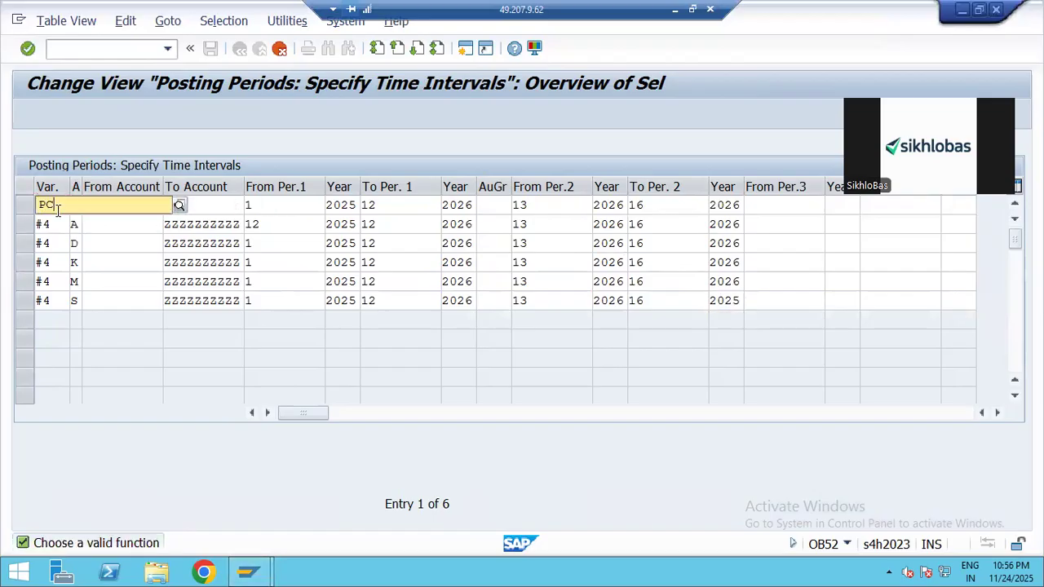
key(BackSpace)
text(S)
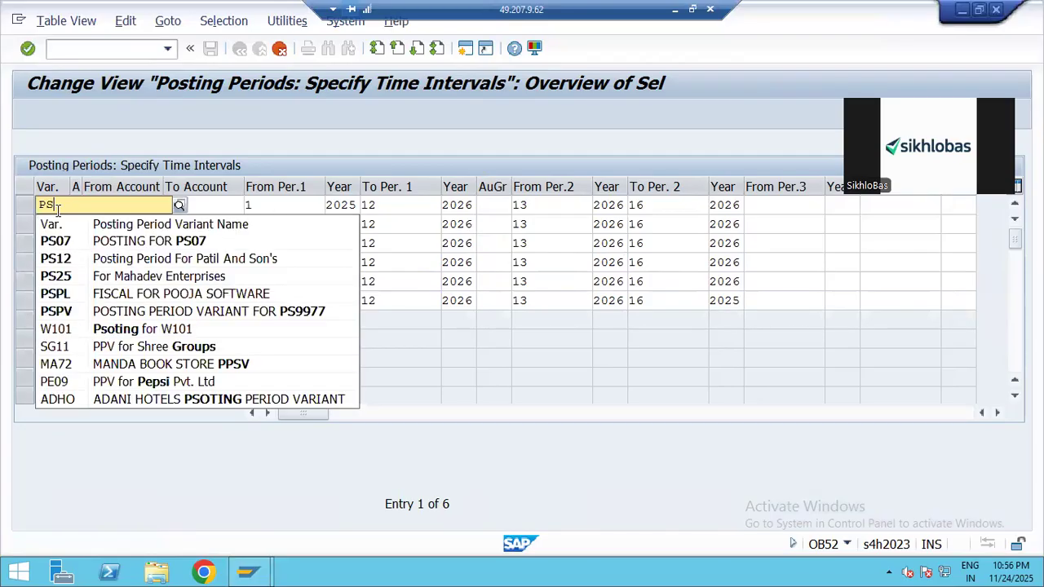
click(57, 234)
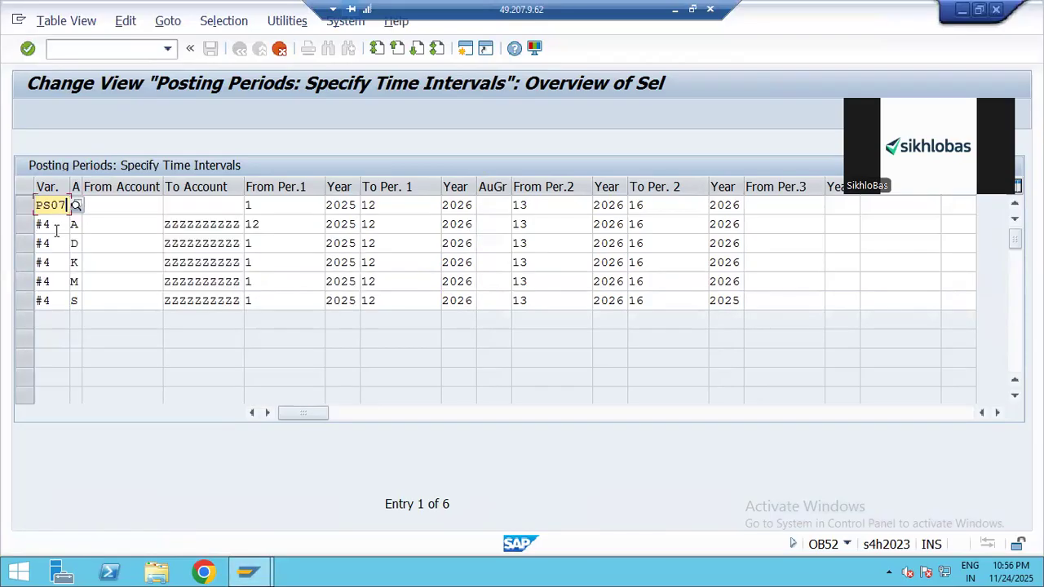
key(Return)
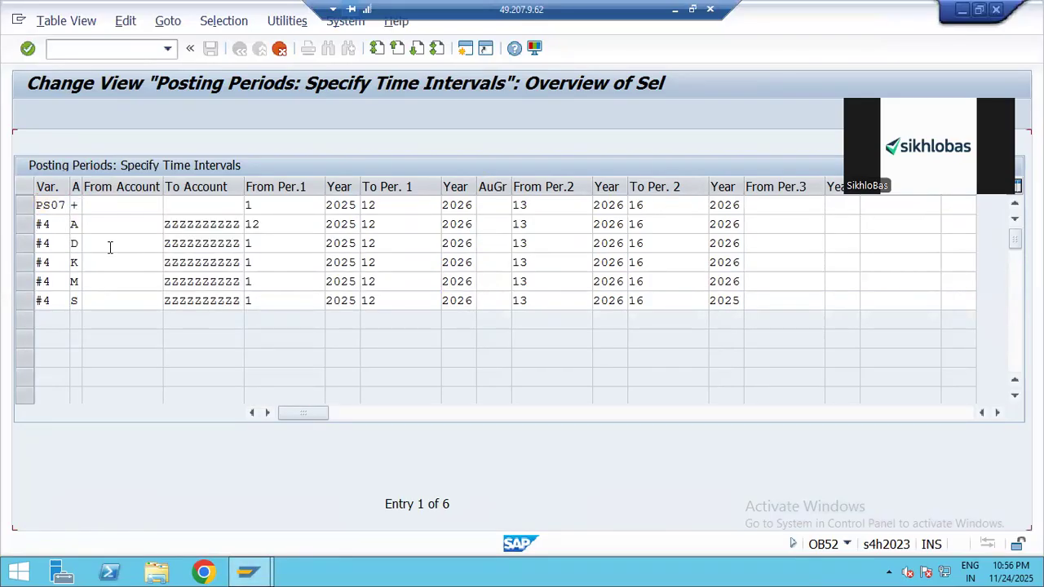
key(Return)
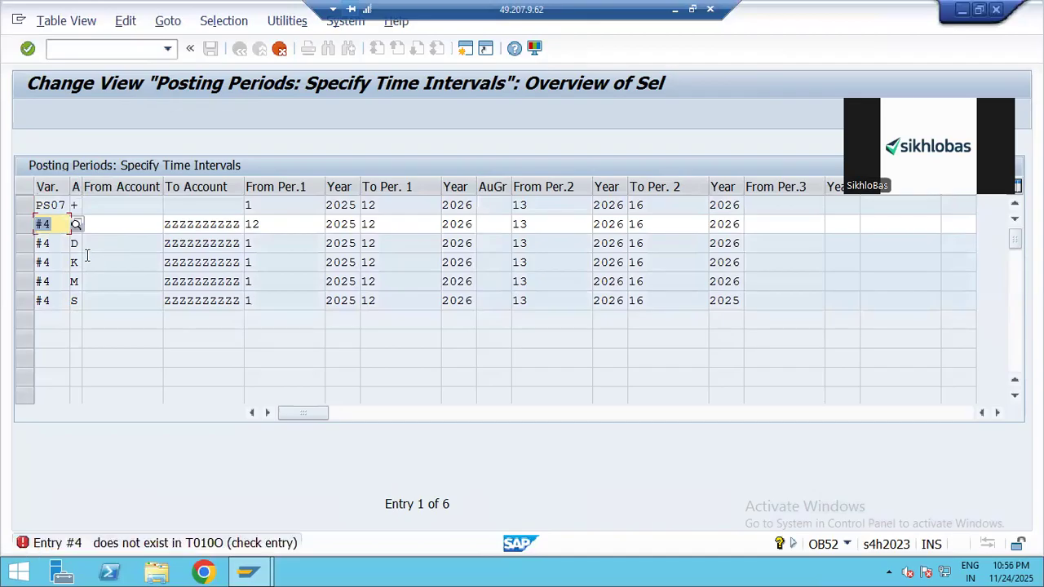
Change the posting period variant to PS07 for the A, D, K, M and S entries.
text(PA)
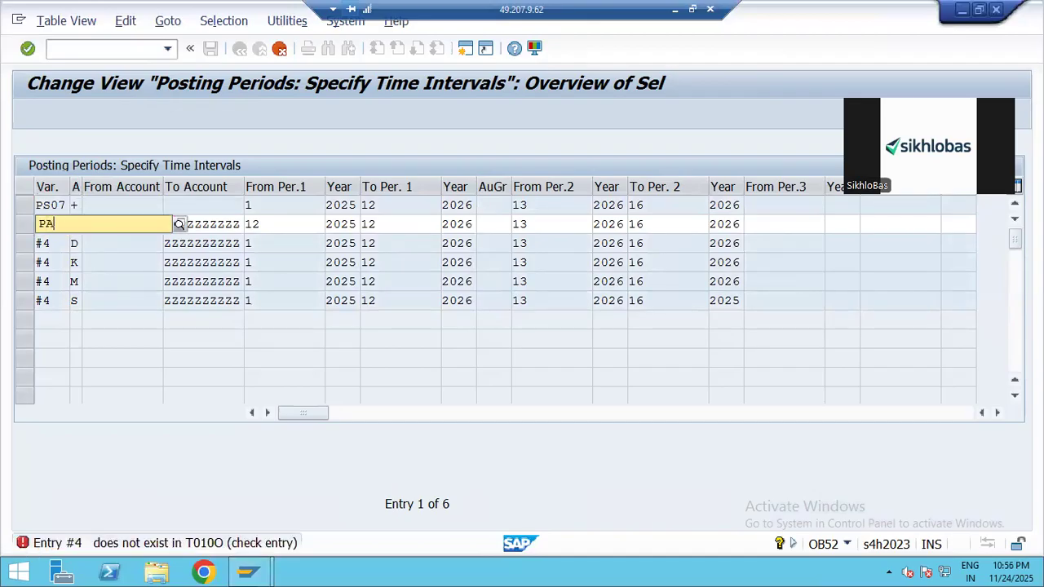
text(S)
key(BackSpace)
text(S07)
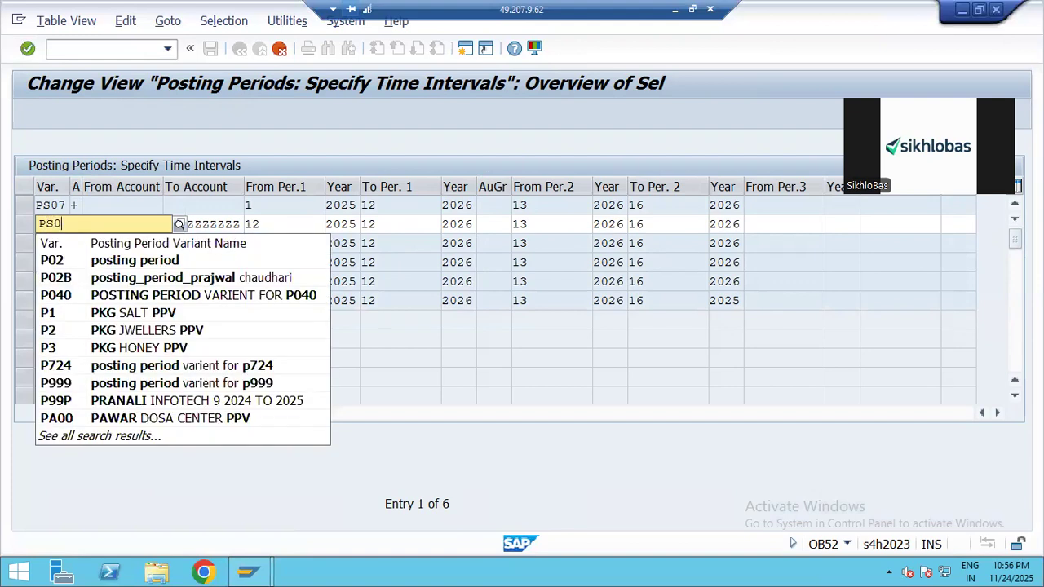
key(Return)
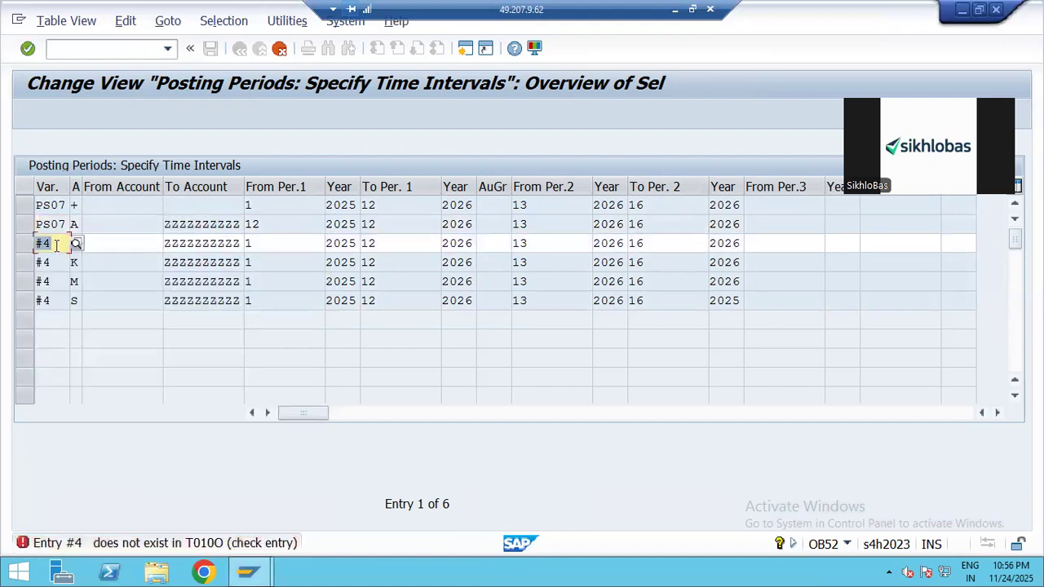
text(PS07)
key(Return)
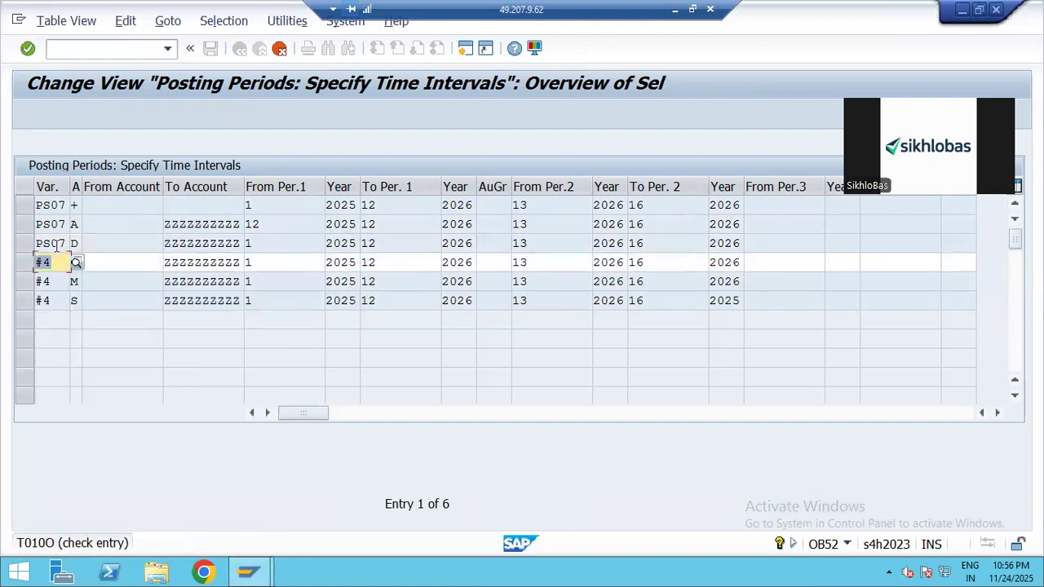
text(PS07)
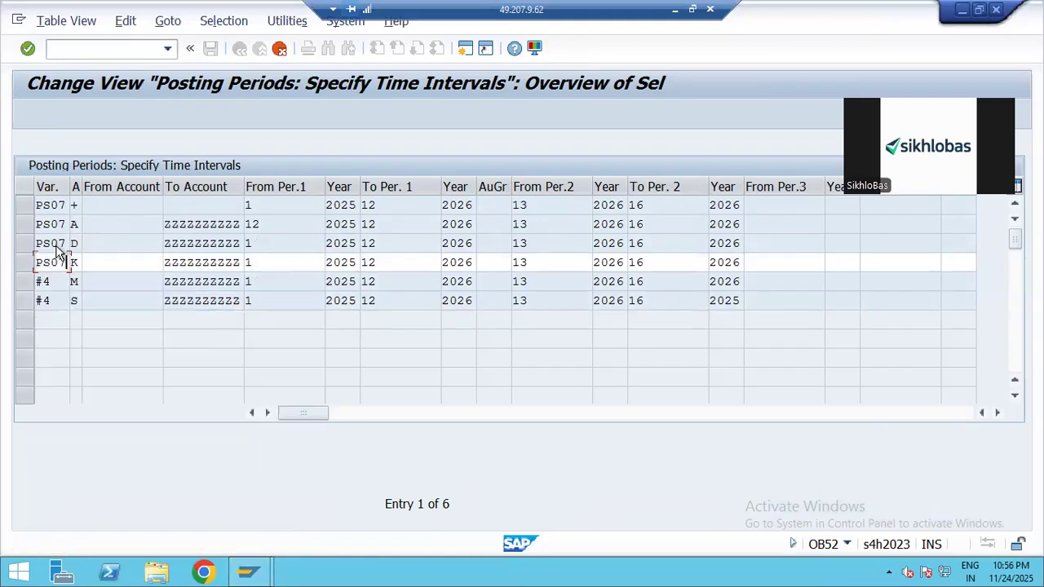
key(Return)
text(PS)
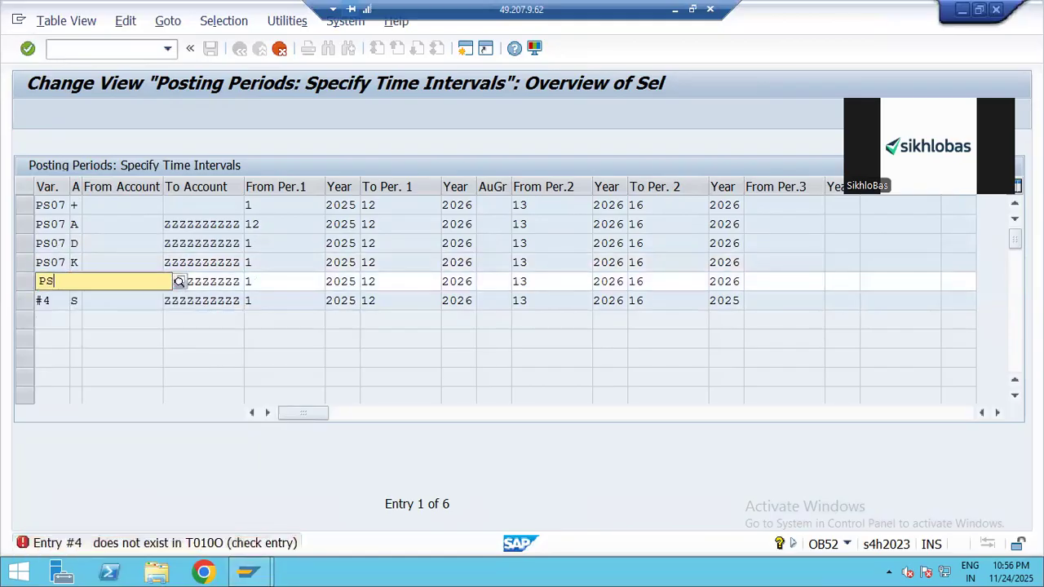
text(07)
key(Return)
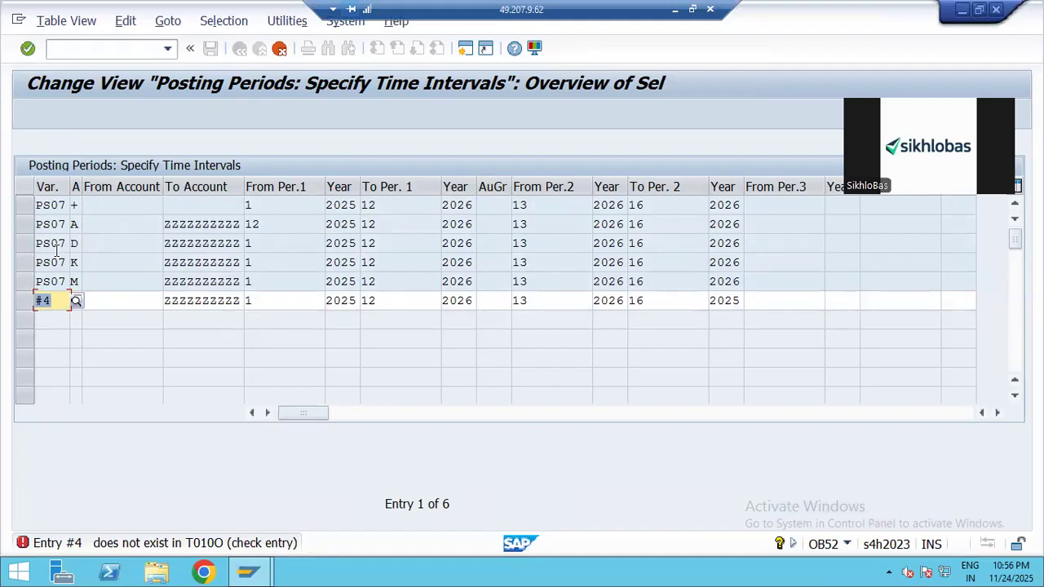
text(PS07)
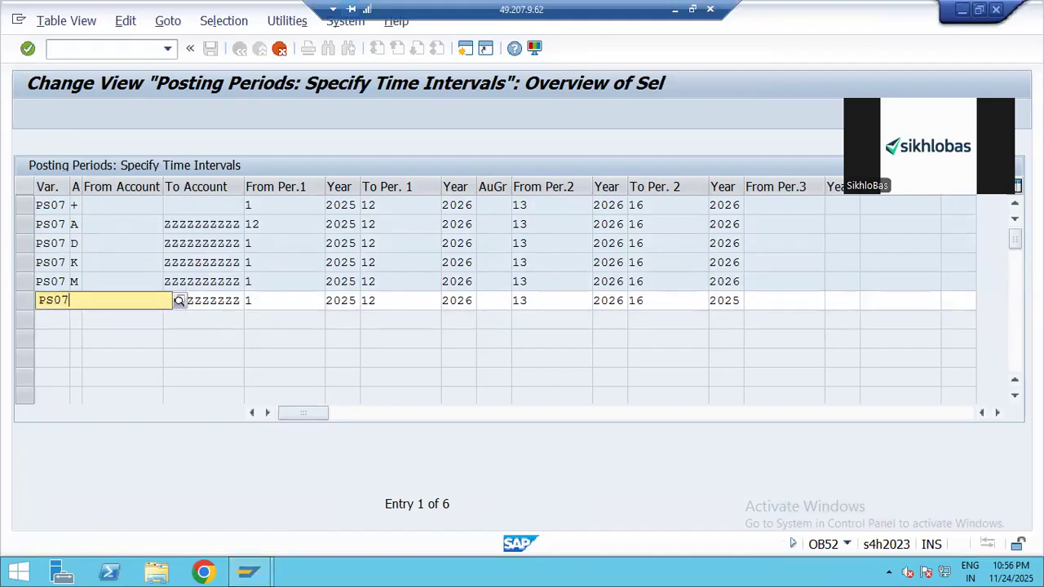
key(Return)
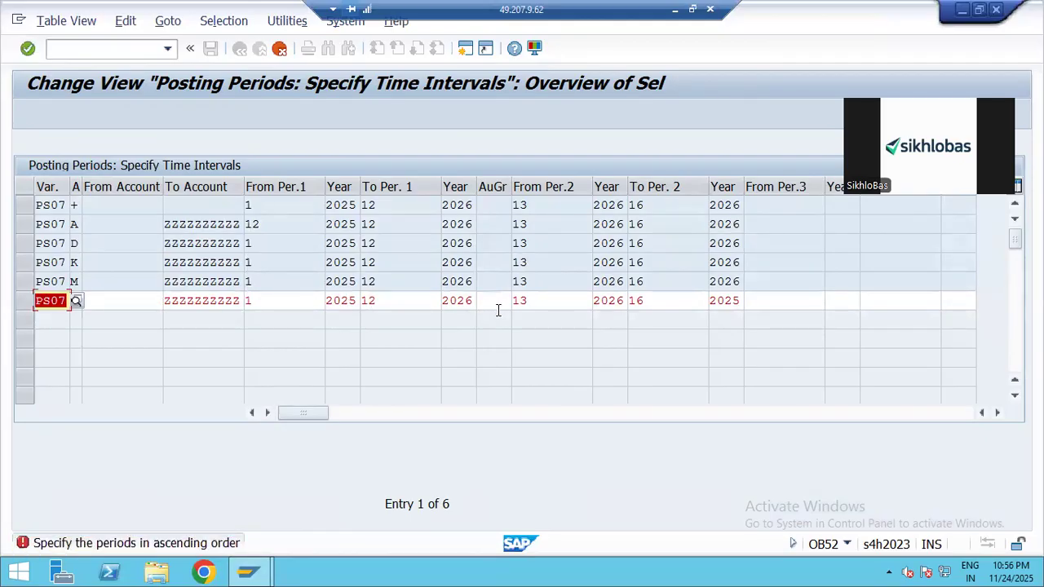
Set the To Per. 2 year of the S entry to 2026 and confirm the copied PS07 entries.
key(Return)
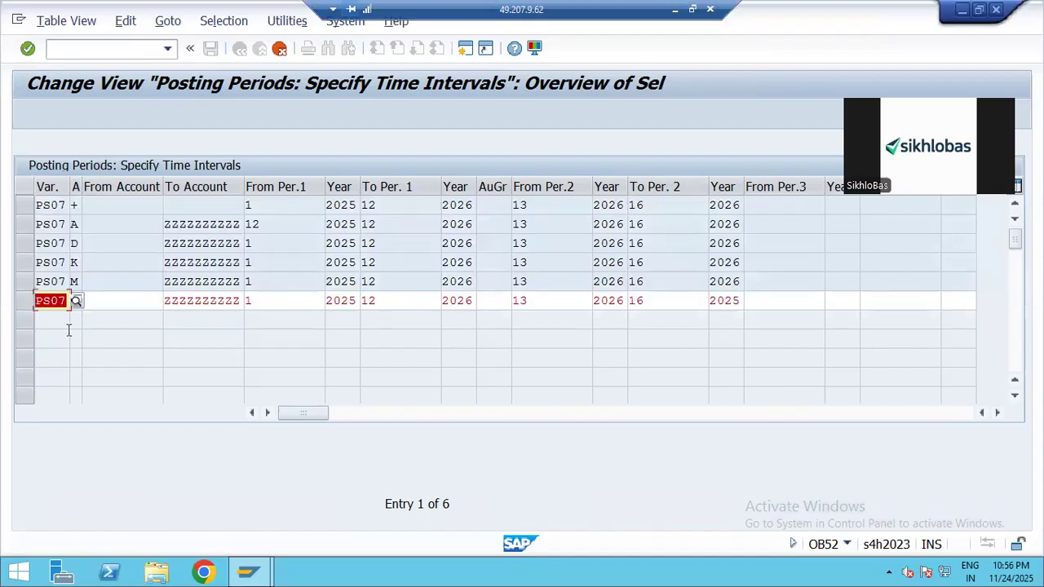
click(123, 301)
key(Return)
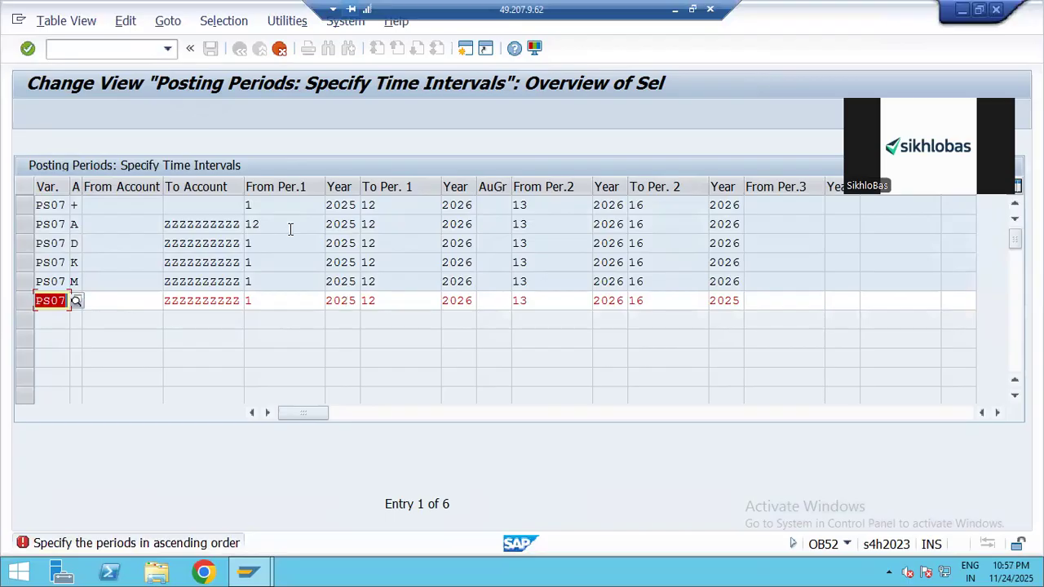
double_click(726, 303)
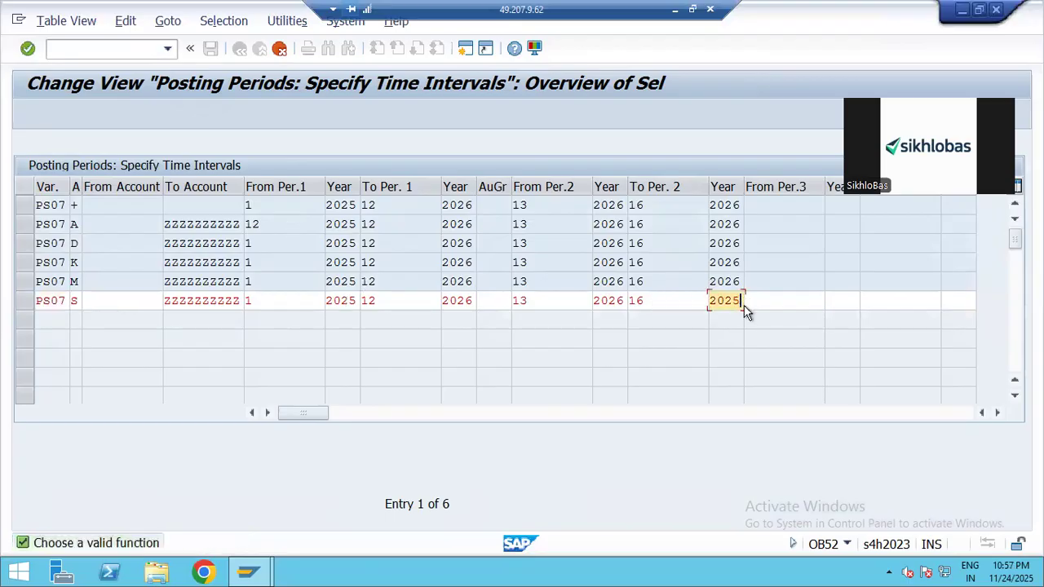
key(BackSpace)
text(6)
key(Return)
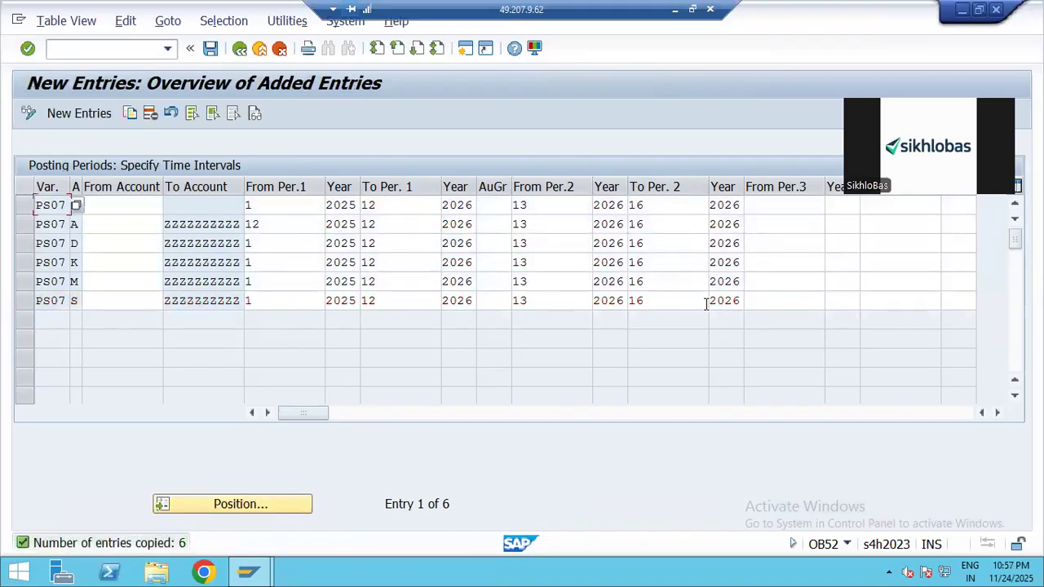
Set From Per.1 to 1 for the PS07 account type A entry and save the posting period intervals.
drag(707, 303, 747, 301)
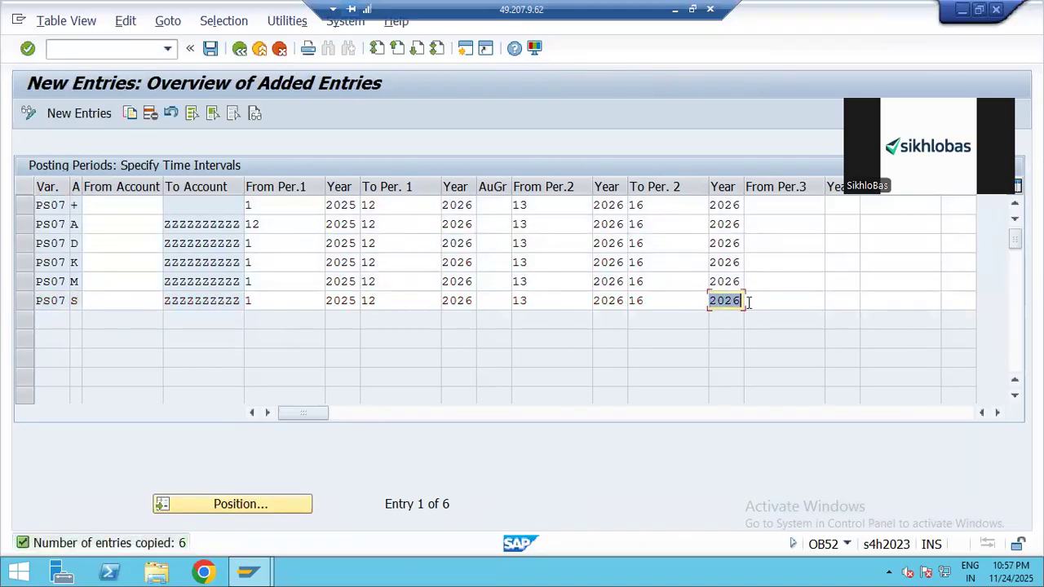
click(277, 220)
key(BackSpace)
click(388, 226)
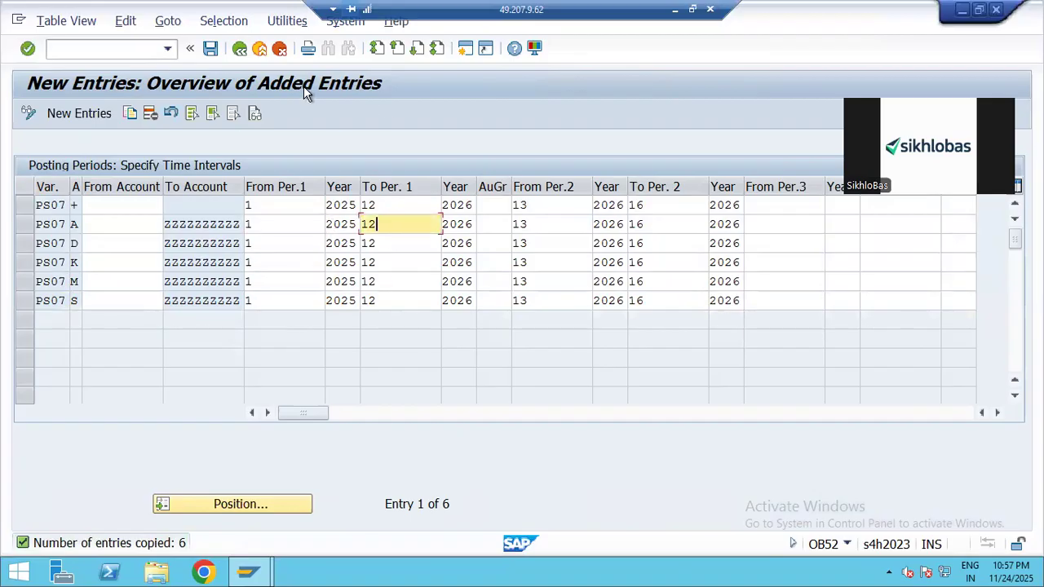
click(210, 49)
key(Return)
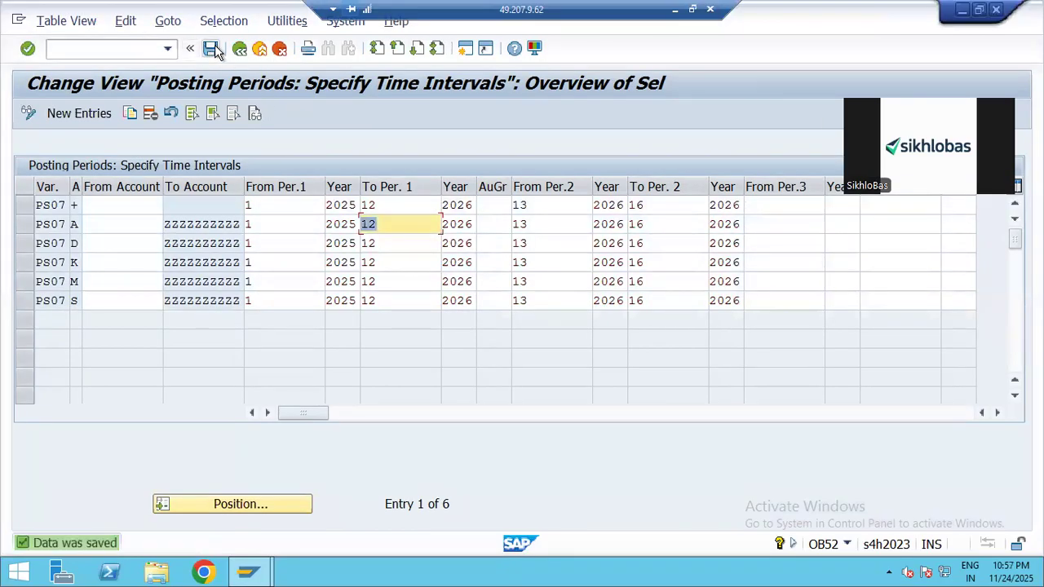
Switch to the Excel MAP sheet and enter DONE in column C for the OBBP variant assignment and OB52 posting period tasks.
click(674, 13)
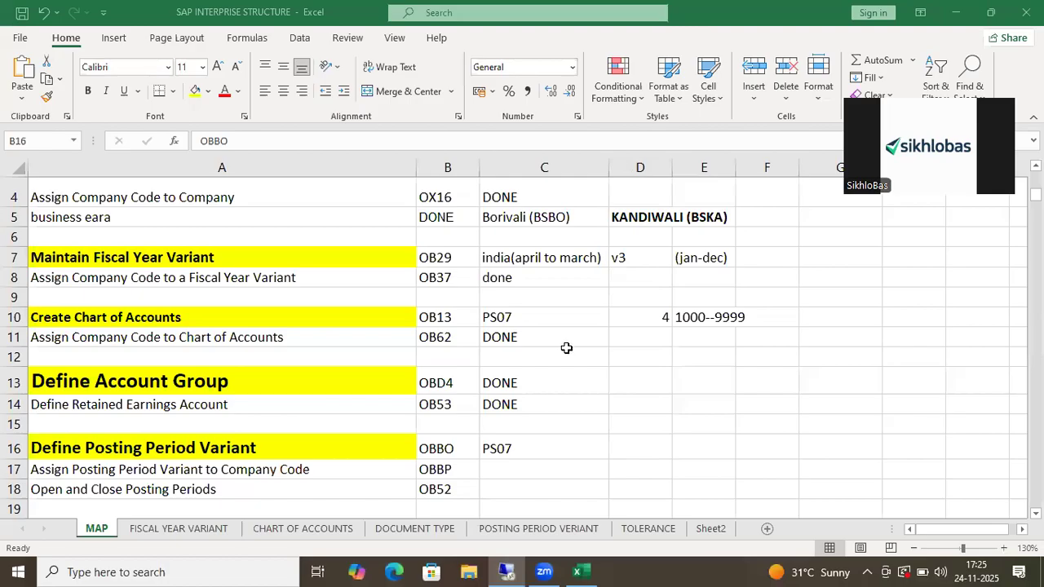
scroll(566, 392, down, 2)
click(534, 323)
click(520, 341)
drag(530, 322, 530, 356)
click(530, 326)
click(535, 334)
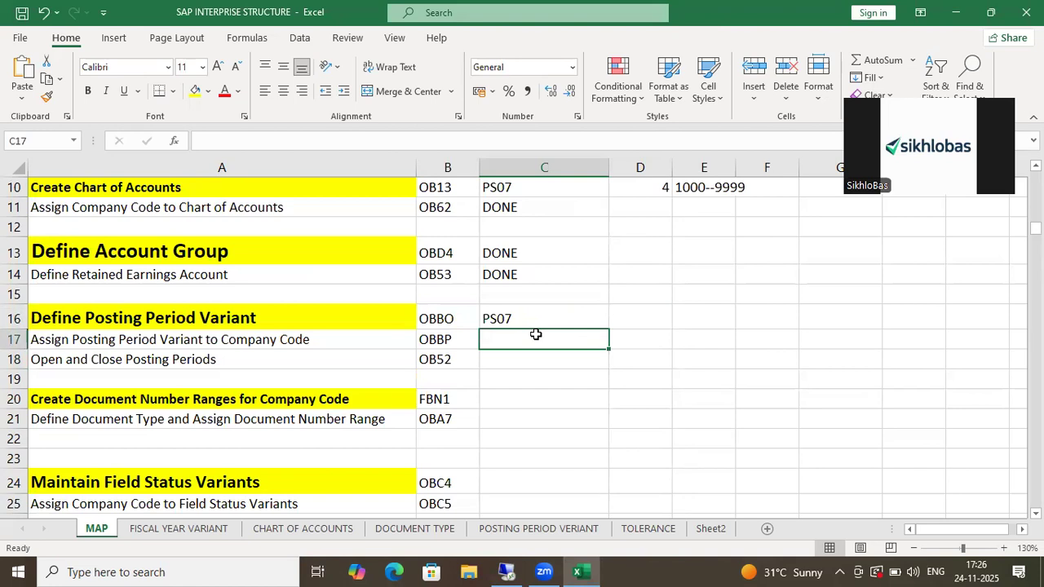
text(DONE)
key(Return)
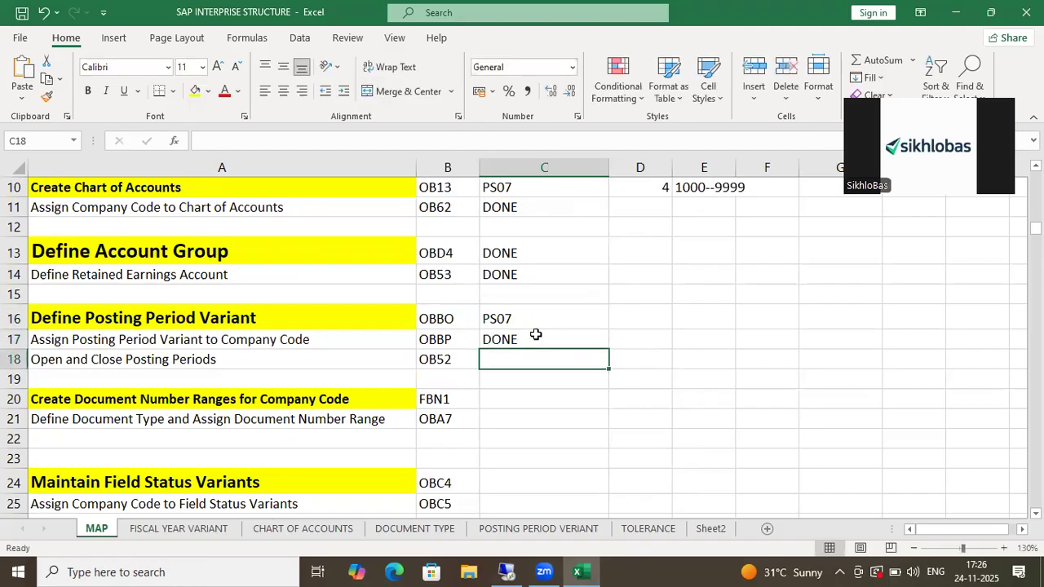
text(DONE)
key(Return)
key(Return)
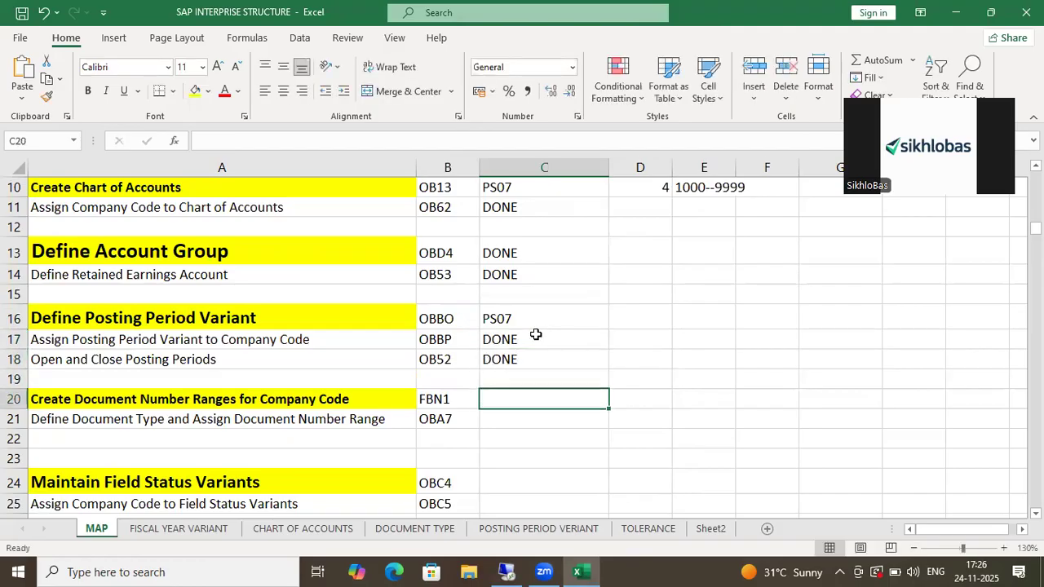
scroll(382, 291, down, 3)
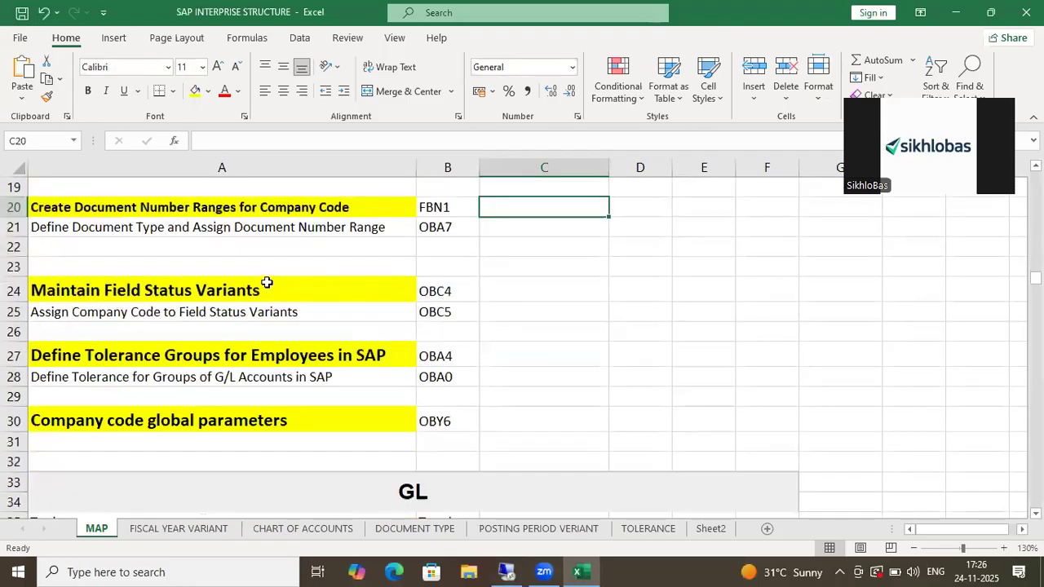
Examine the document number range tasks FBN1 and OBA7 in rows 20 and 21 of the MAP checklist.
drag(109, 207, 549, 212)
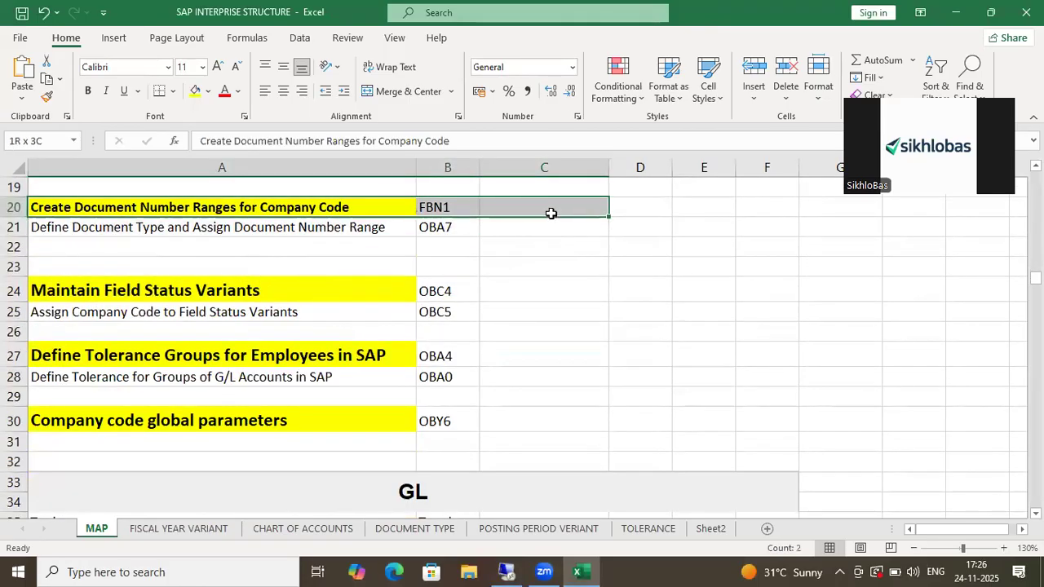
drag(199, 225, 543, 224)
scroll(471, 272, up, 2)
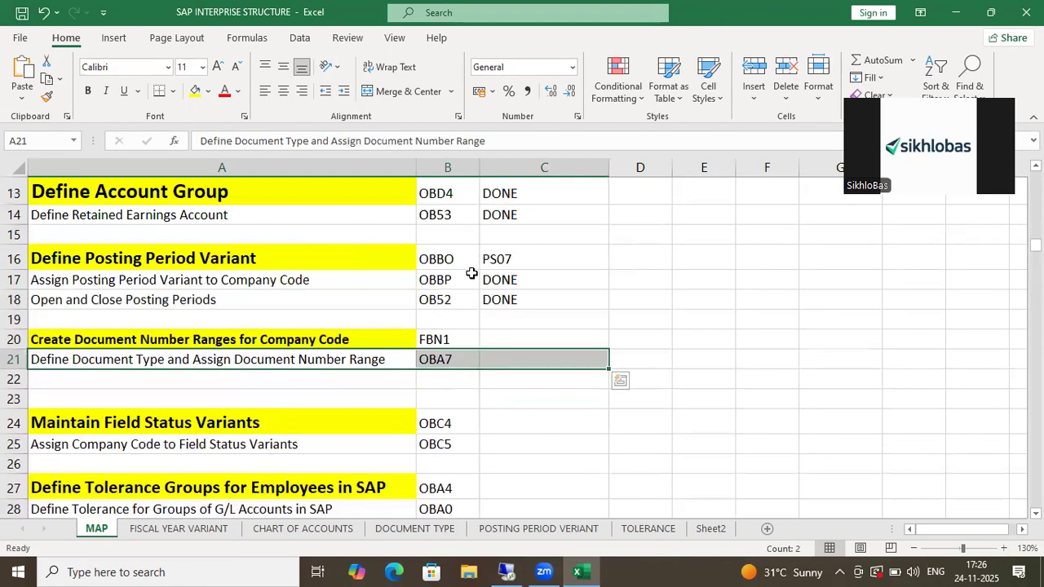
scroll(304, 278, down, 1)
click(147, 271)
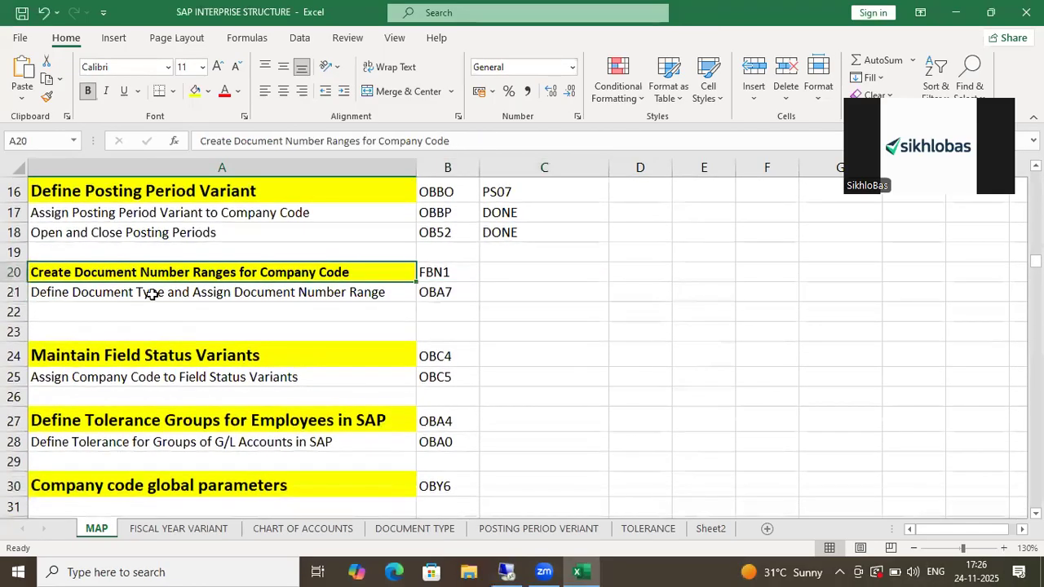
click(127, 296)
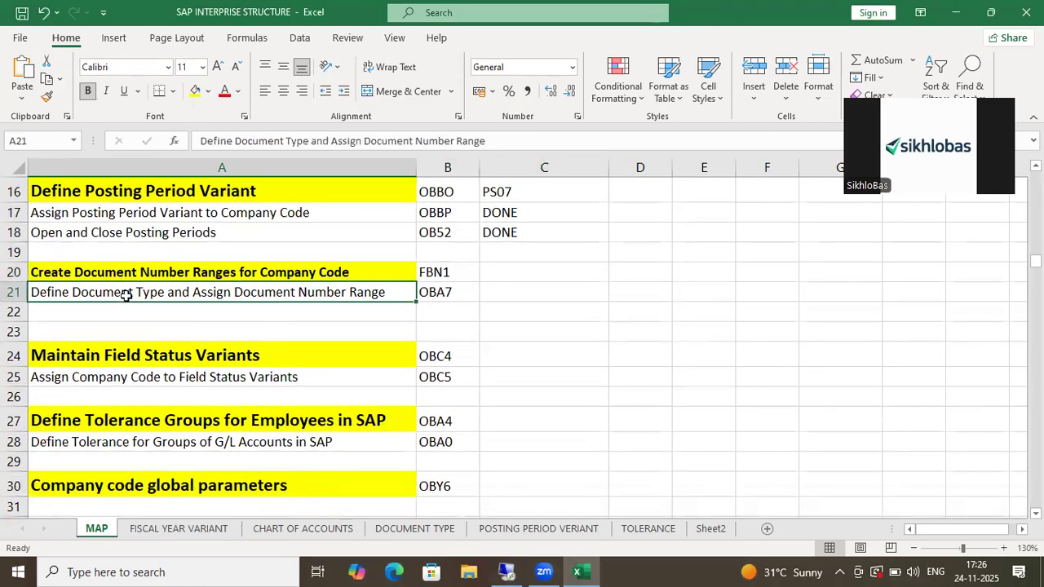
drag(338, 271, 441, 292)
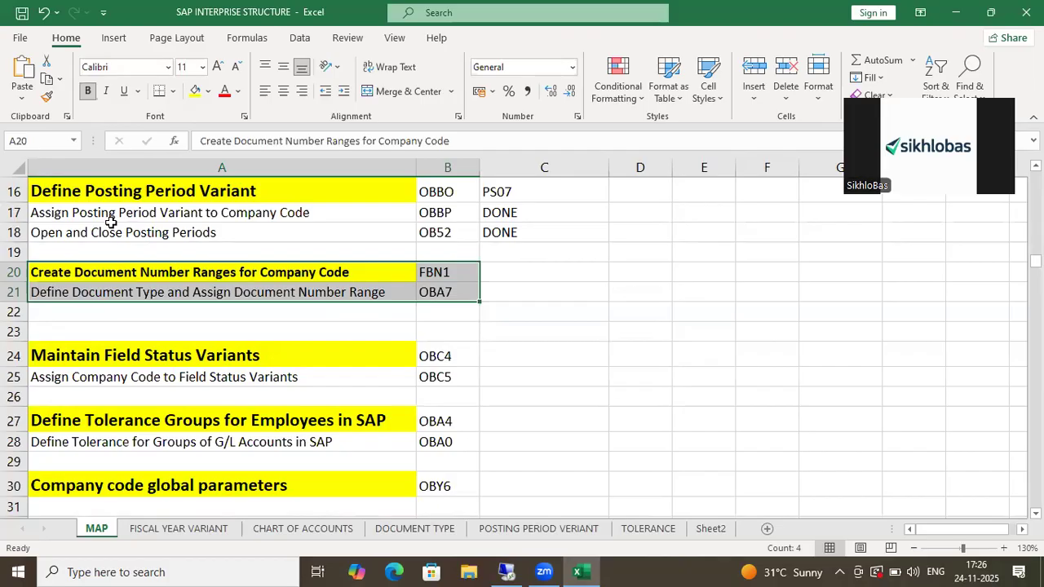
drag(238, 275, 463, 291)
drag(305, 272, 490, 288)
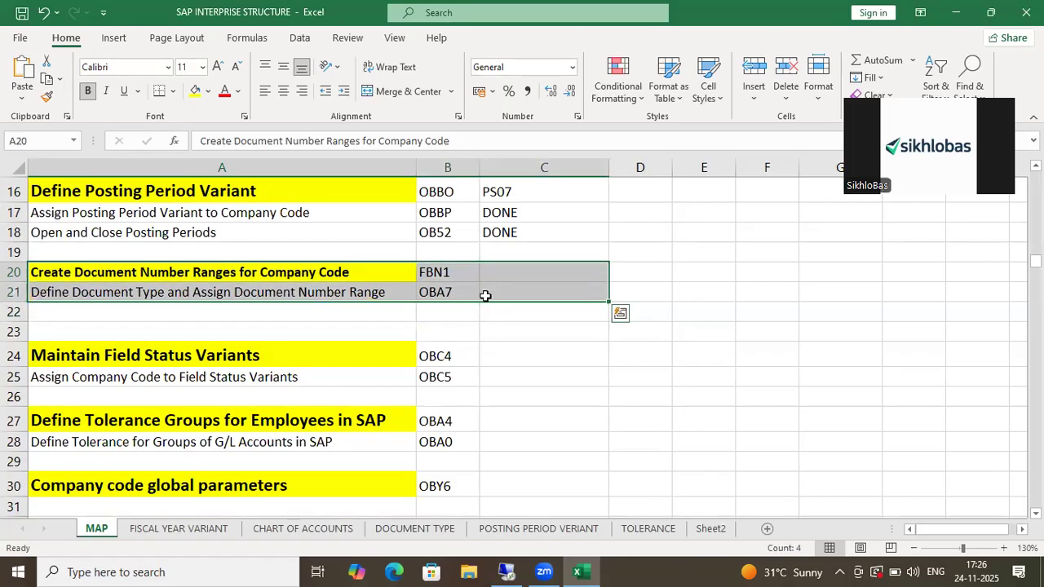
drag(322, 270, 508, 289)
drag(385, 273, 512, 289)
Clear the old SAP document type notes beside the voucher list, from column F across in rows 52 to 60.
scroll(539, 334, down, 13)
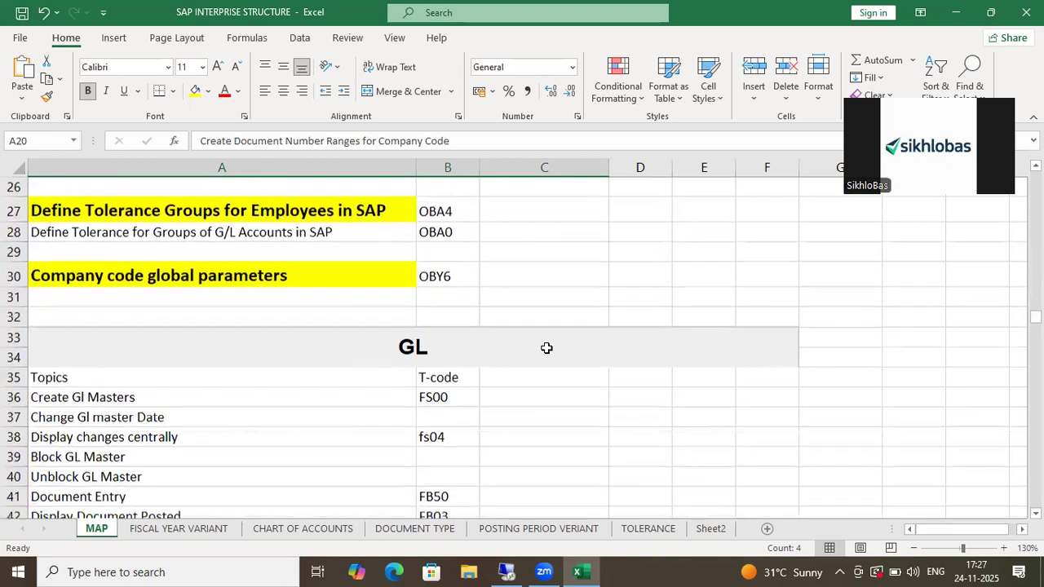
scroll(574, 367, up, 1)
scroll(570, 369, up, 1)
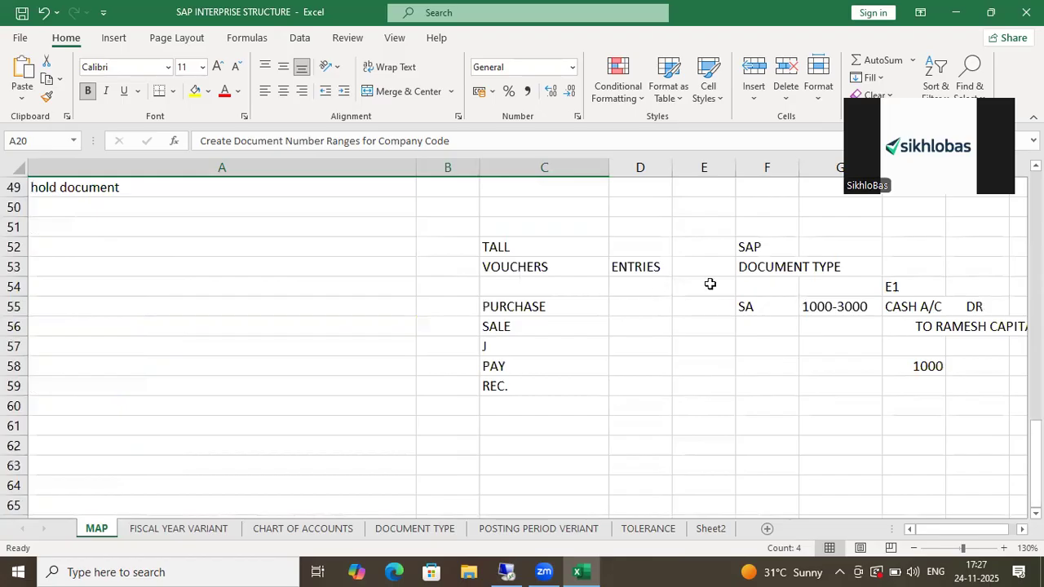
drag(759, 247, 940, 398)
key(Delete)
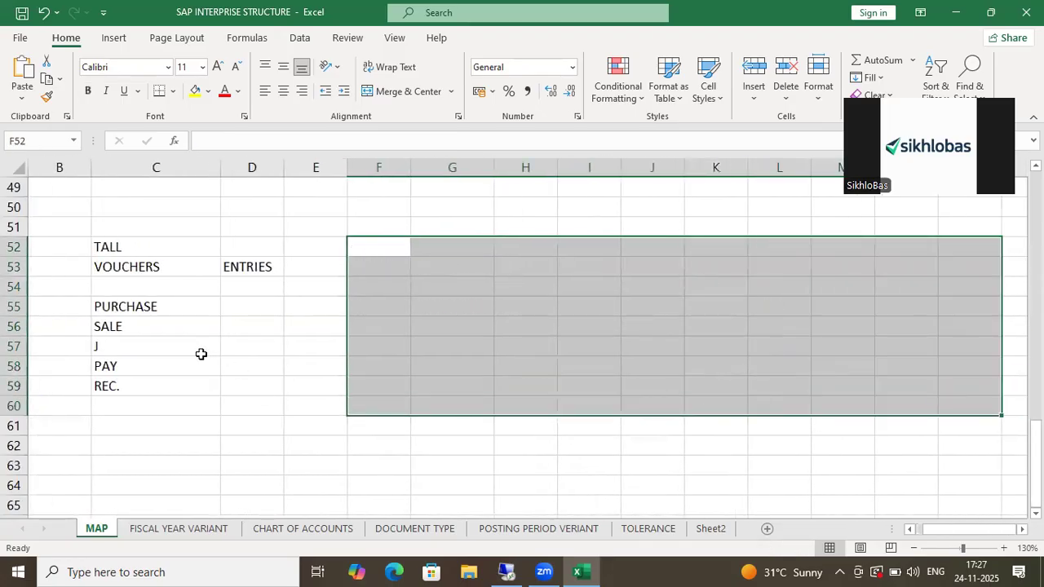
drag(201, 353, 23, 380)
click(448, 366)
Edit the heading in C52 to TALL7 and clear the ENTRIES heading from D53.
double_click(534, 248)
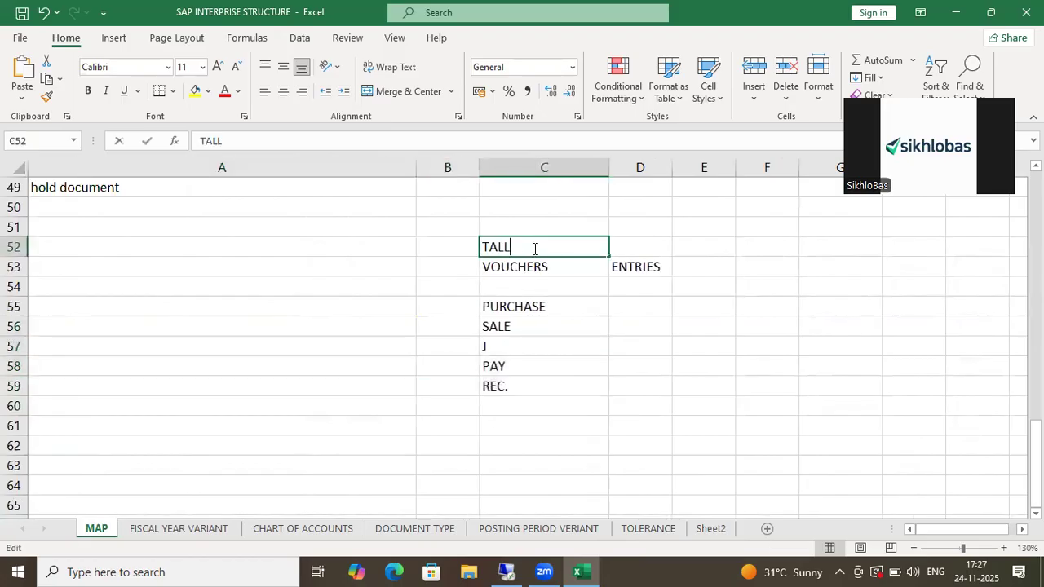
text(7)
click(534, 326)
click(620, 267)
key(Delete)
Try to move the VOUCHERS heading to cell E52, and undo the move.
click(542, 273)
drag(617, 276, 707, 246)
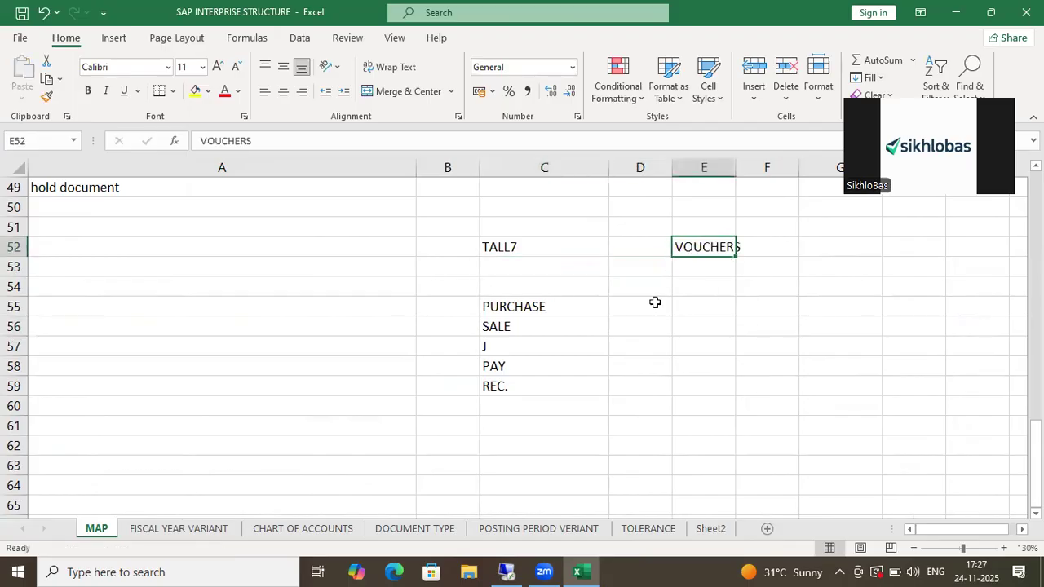
key(ctrl+z)
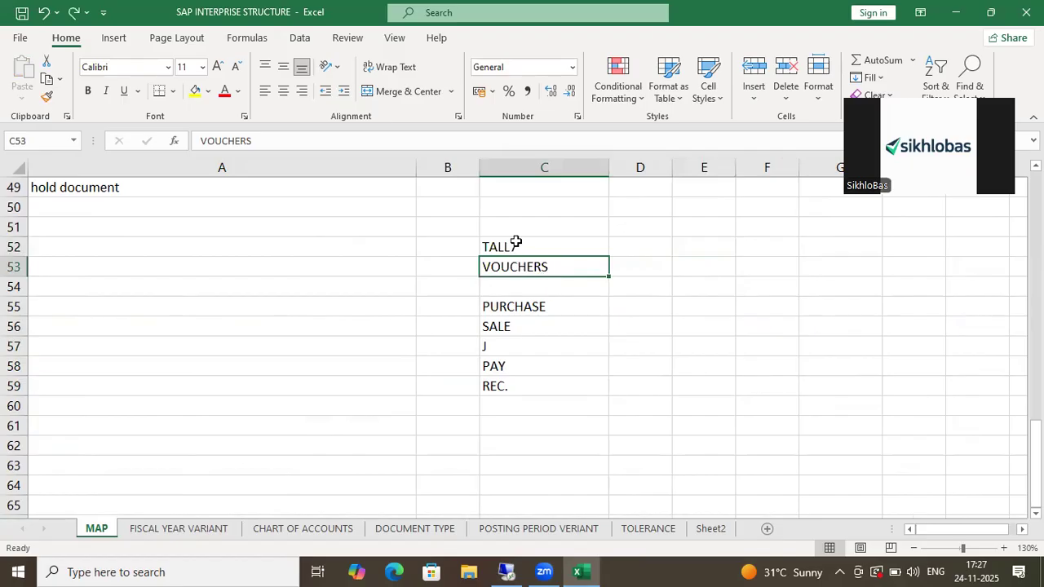
Correct the heading in cell C52 to TALLY.
double_click(556, 246)
key(BackSpace)
text(Y)
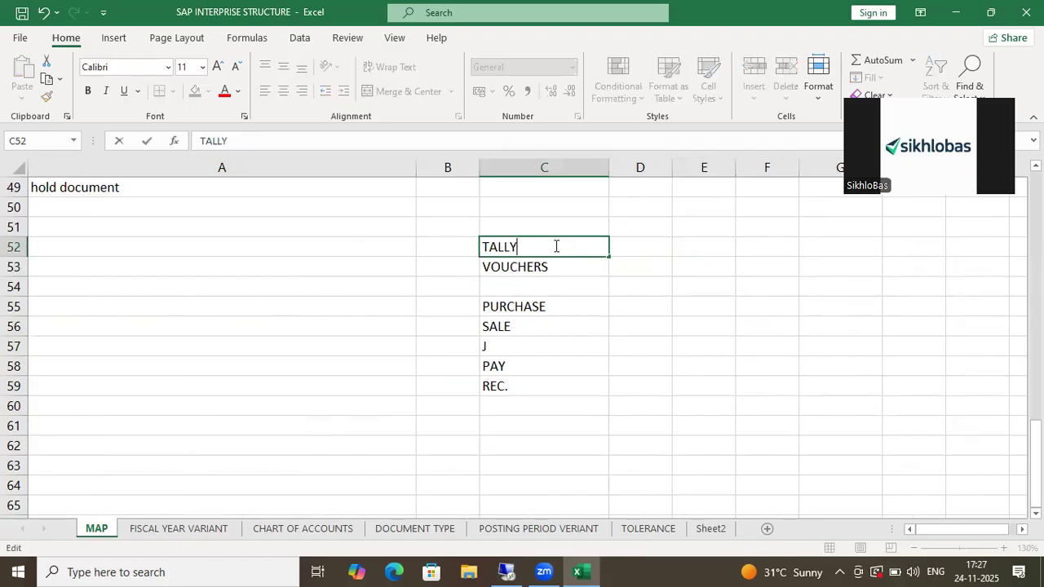
Enter the headings SAP in E52 and DOCUMENT TYPES in E53 beside the Tally voucher list.
click(710, 245)
text(SAP)
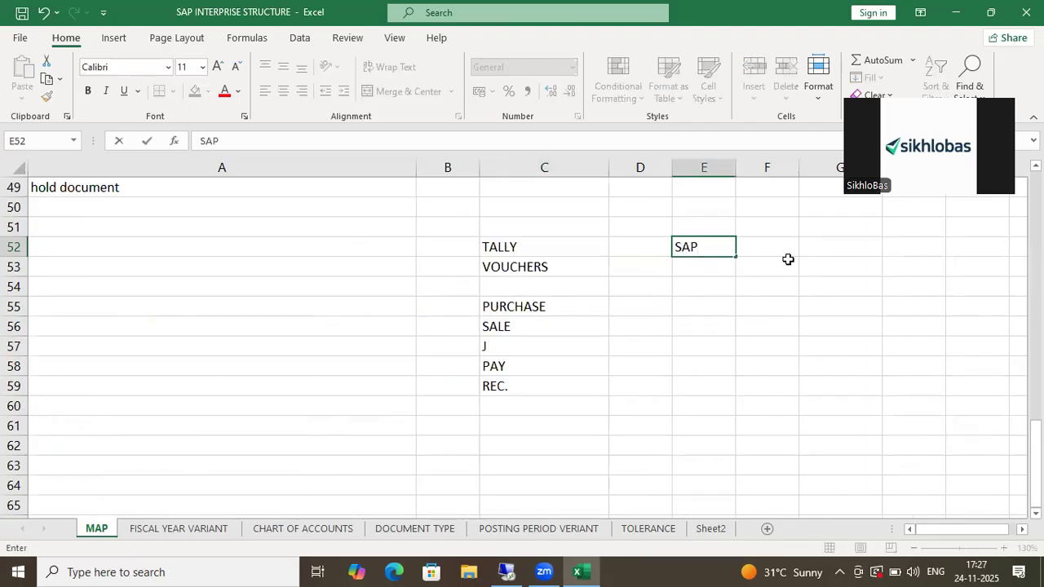
key(Return)
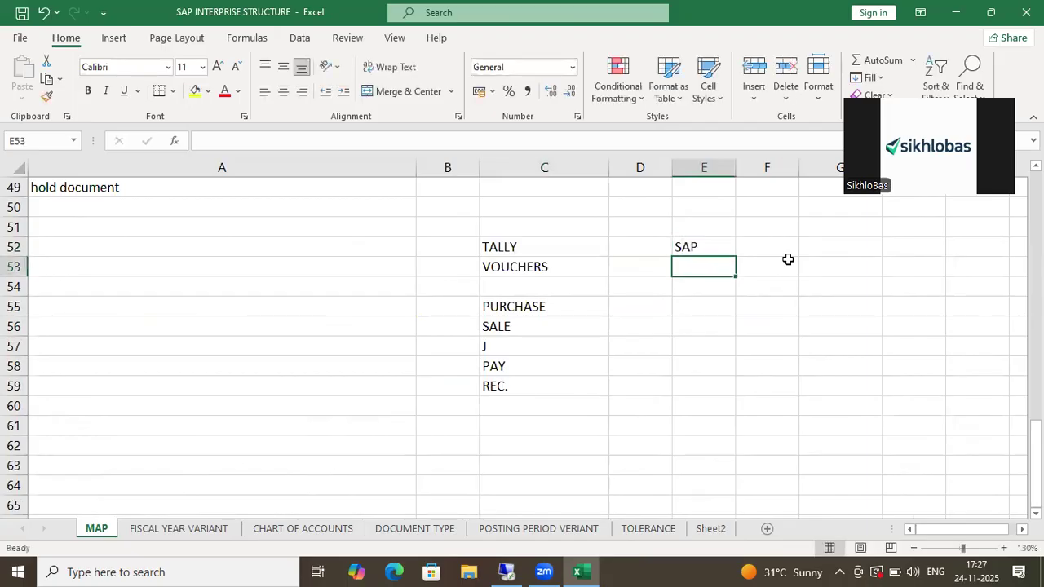
text(D)
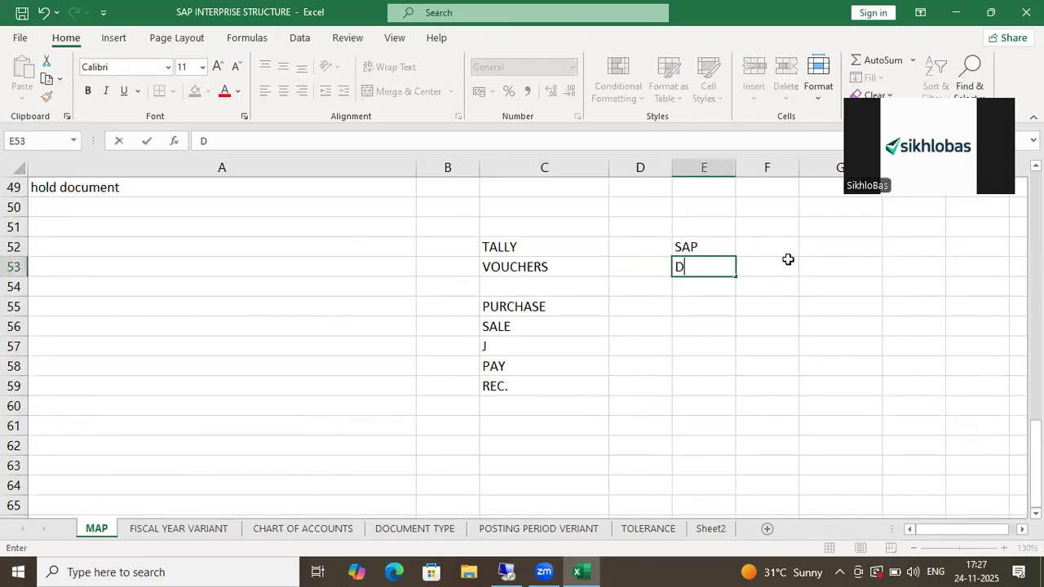
text(OCUMENT )
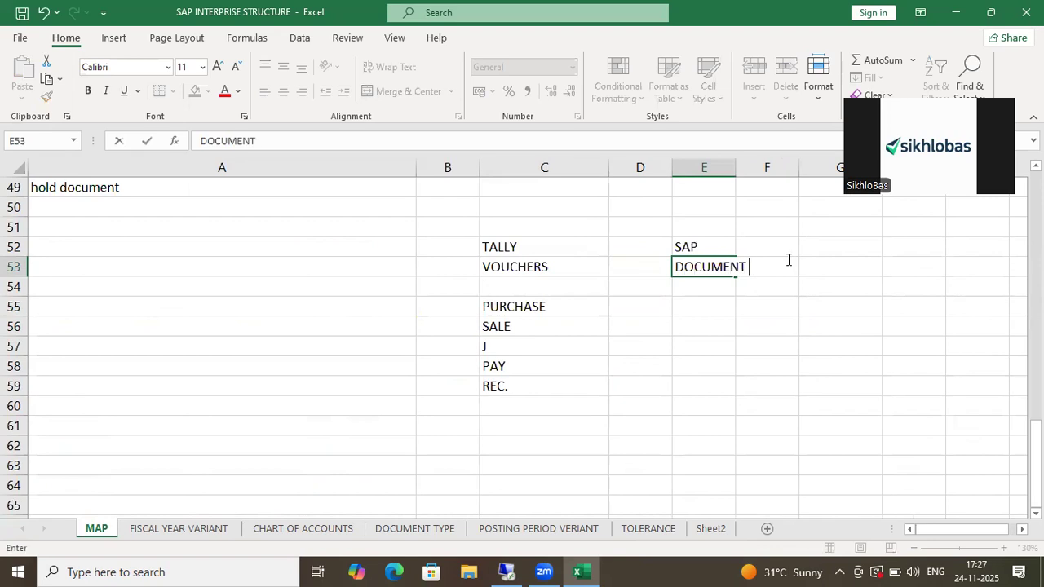
text(TYPES)
key(Return)
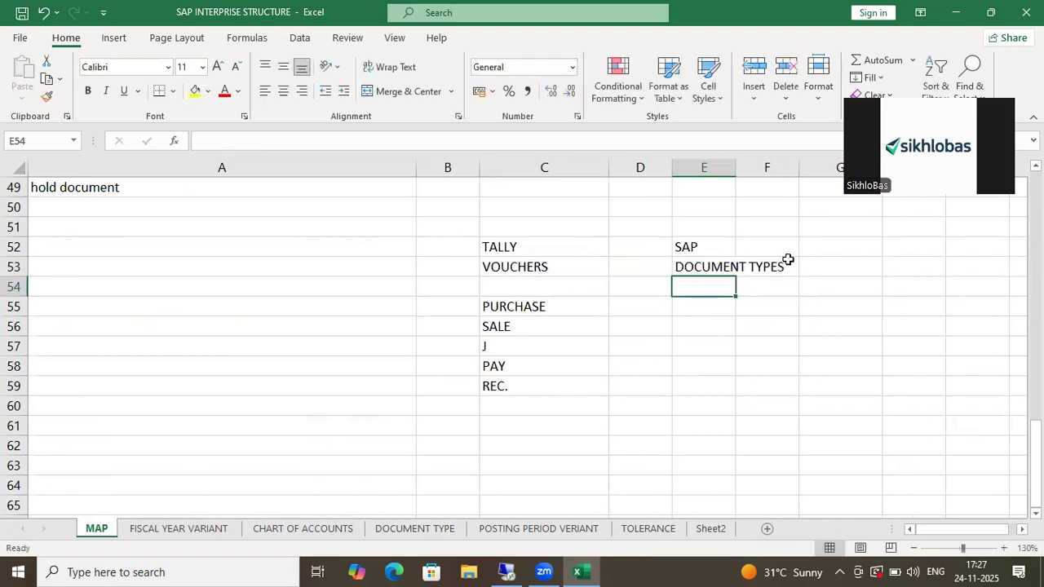
drag(563, 245, 562, 264)
drag(702, 247, 775, 282)
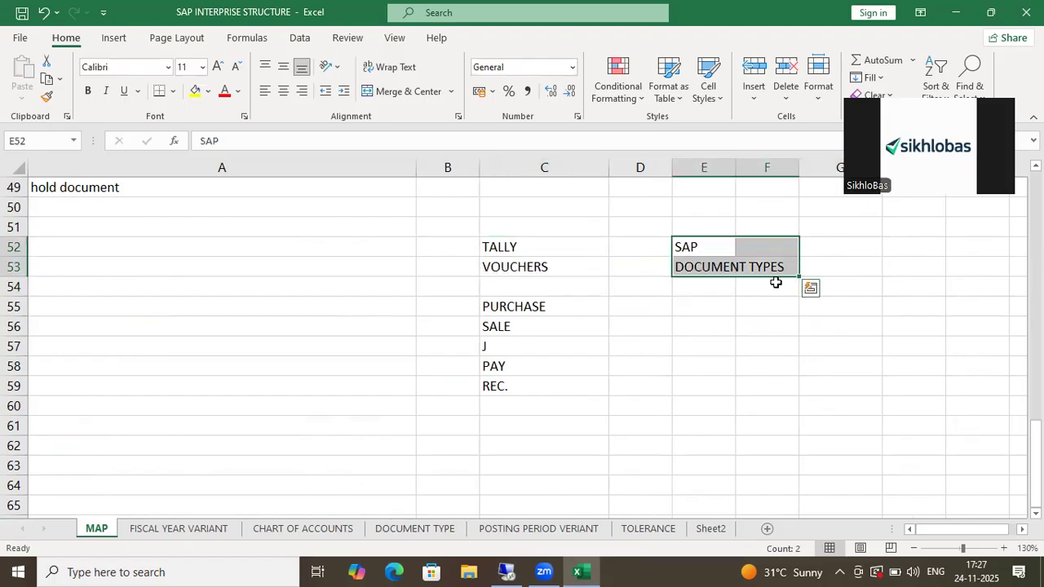
Enter the document types DR in E55 and KZ in E56.
click(699, 304)
text(DR)
key(Return)
text(K)
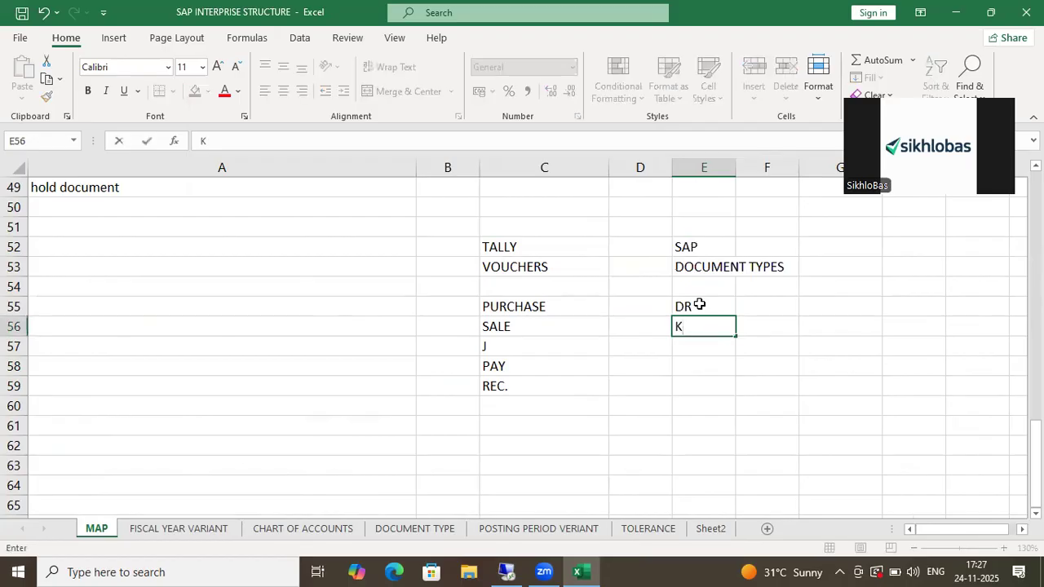
text(Z)
key(Return)
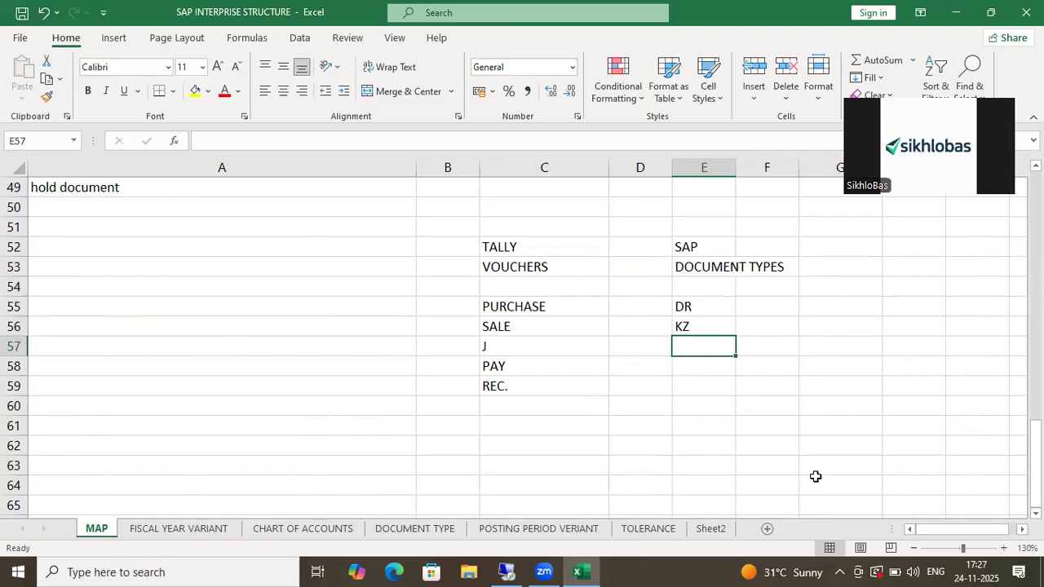
Find the DOCUMENT TYPE sheet and examine its general ledger, accounts payable and accounts receivable document types.
click(531, 528)
click(426, 528)
click(504, 528)
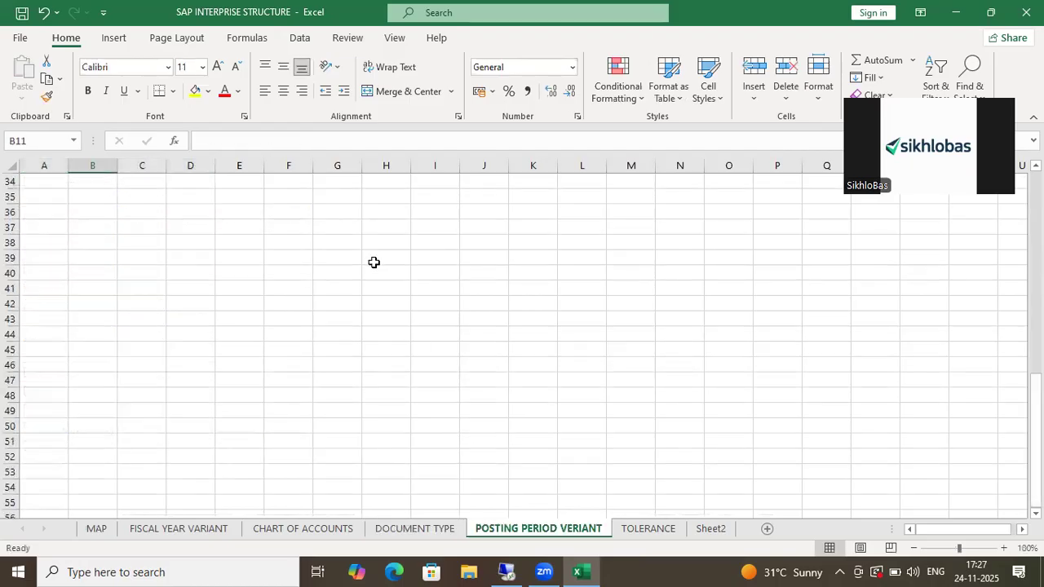
scroll(326, 408, up, 12)
drag(114, 214, 164, 280)
click(422, 532)
scroll(325, 399, up, 3)
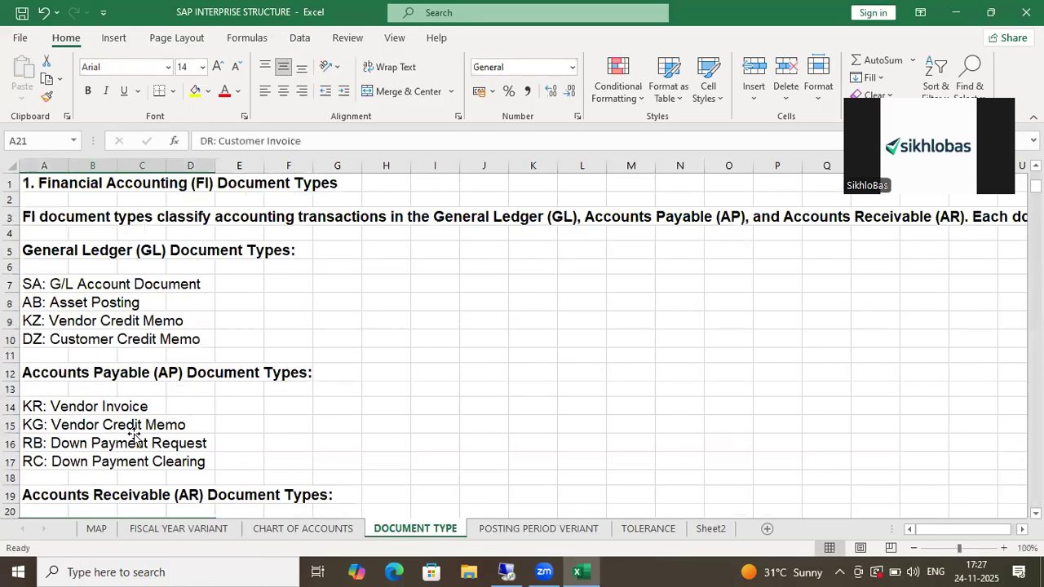
click(46, 283)
drag(47, 283, 235, 285)
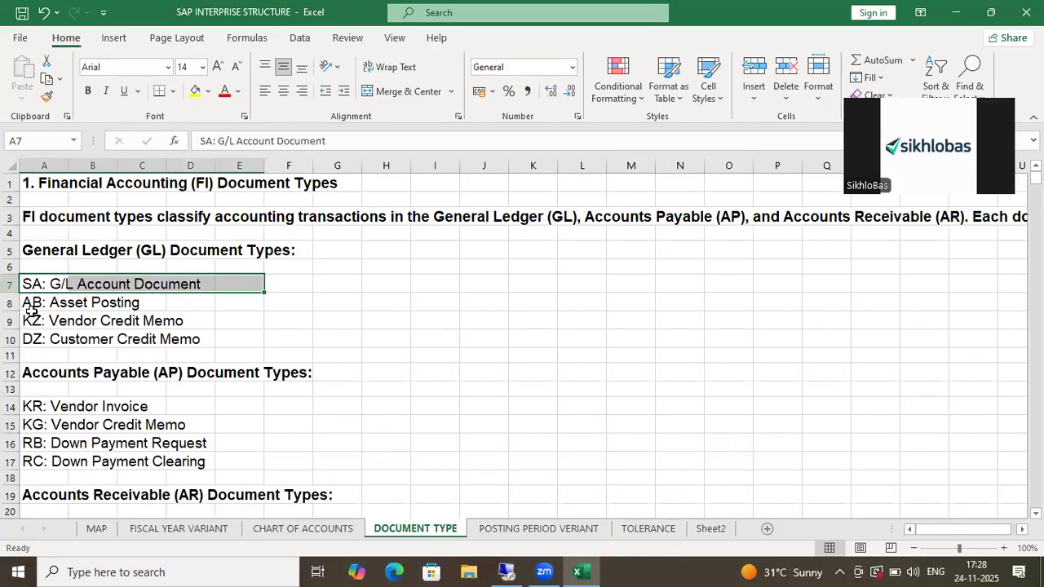
drag(39, 406, 171, 407)
drag(38, 430, 161, 433)
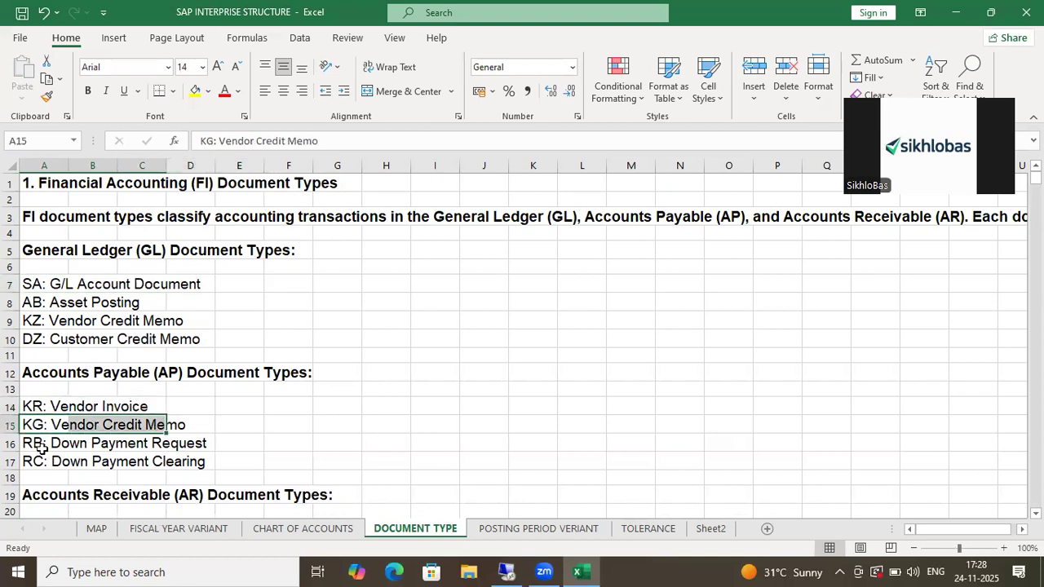
drag(43, 445, 269, 486)
scroll(278, 391, down, 3)
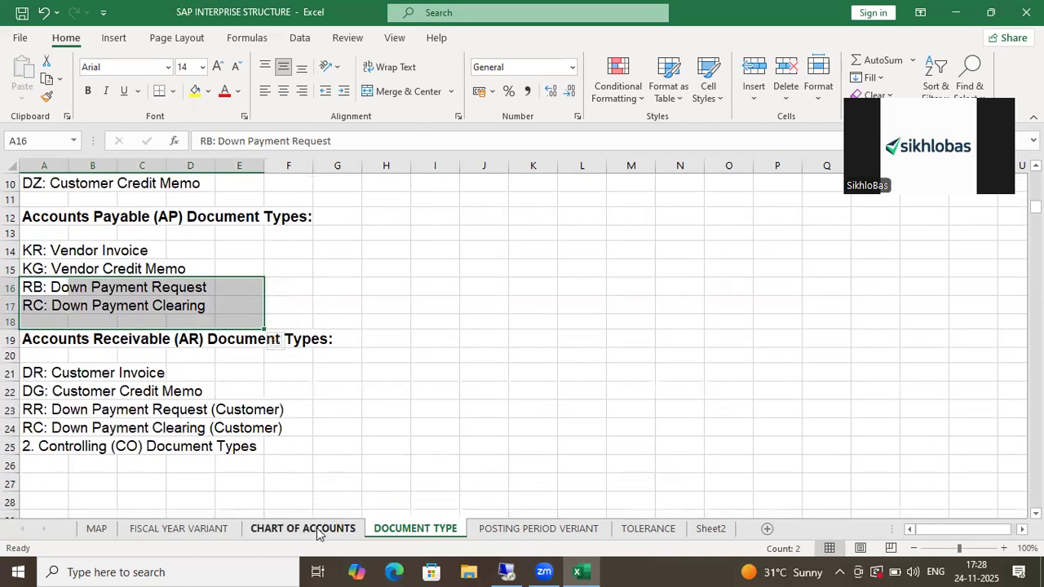
Return to the MAP sheet and compare the Tally vouchers with the SAP document types.
click(318, 530)
click(180, 528)
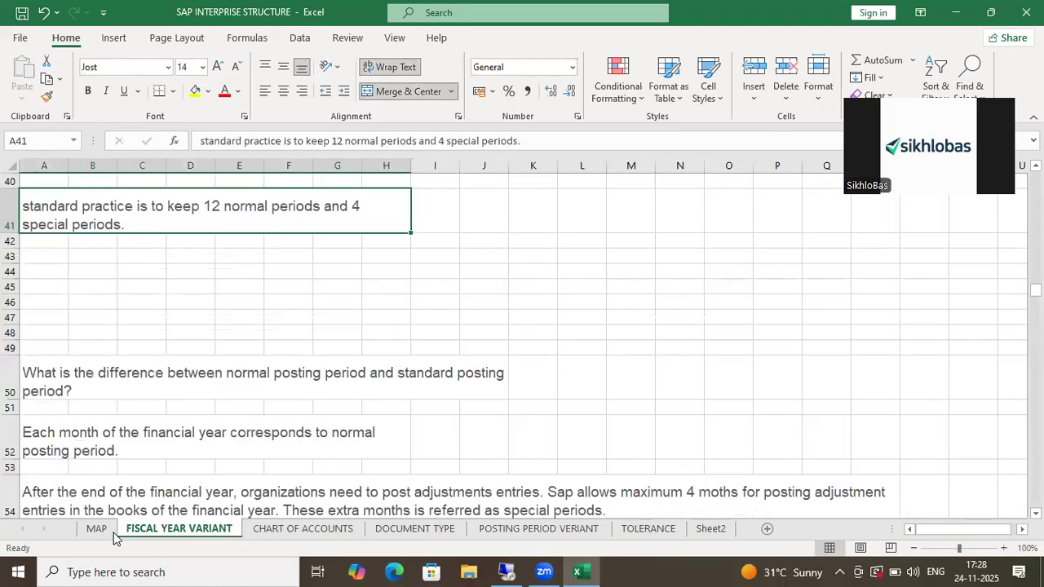
click(96, 528)
scroll(566, 392, up, 2)
scroll(657, 378, down, 1)
scroll(657, 378, down, 1)
drag(721, 307, 718, 326)
click(718, 326)
click(691, 364)
drag(696, 384, 694, 442)
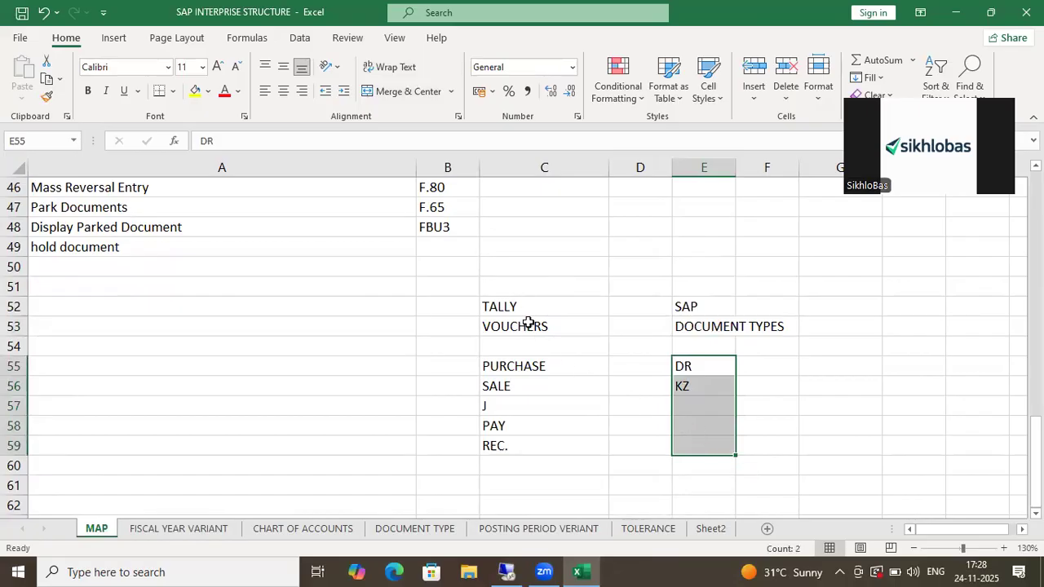
click(504, 366)
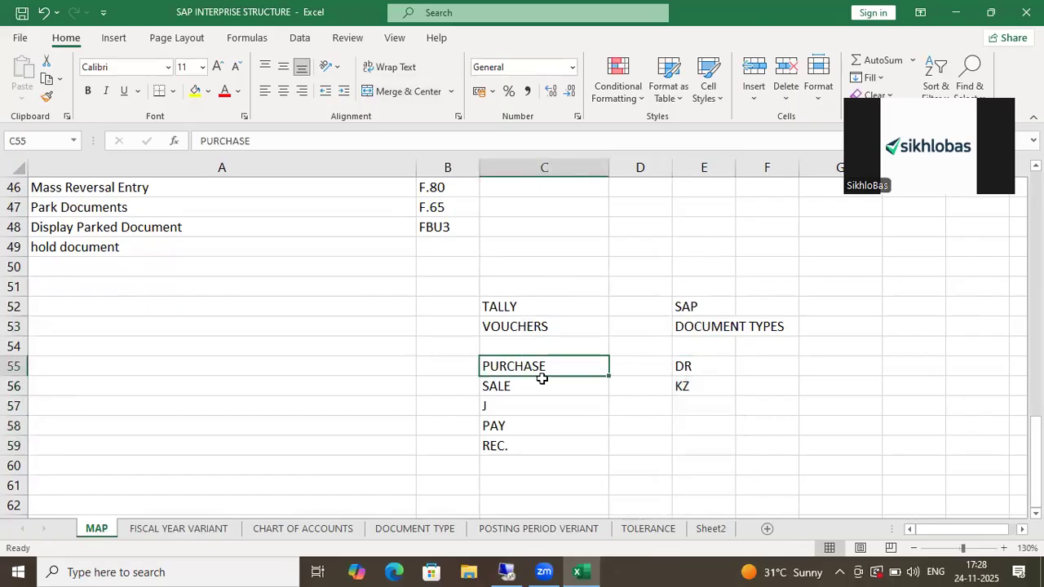
click(531, 386)
Clear the DR and KZ entries under the DOCUMENT TYPES heading.
drag(701, 364, 703, 402)
key(Delete)
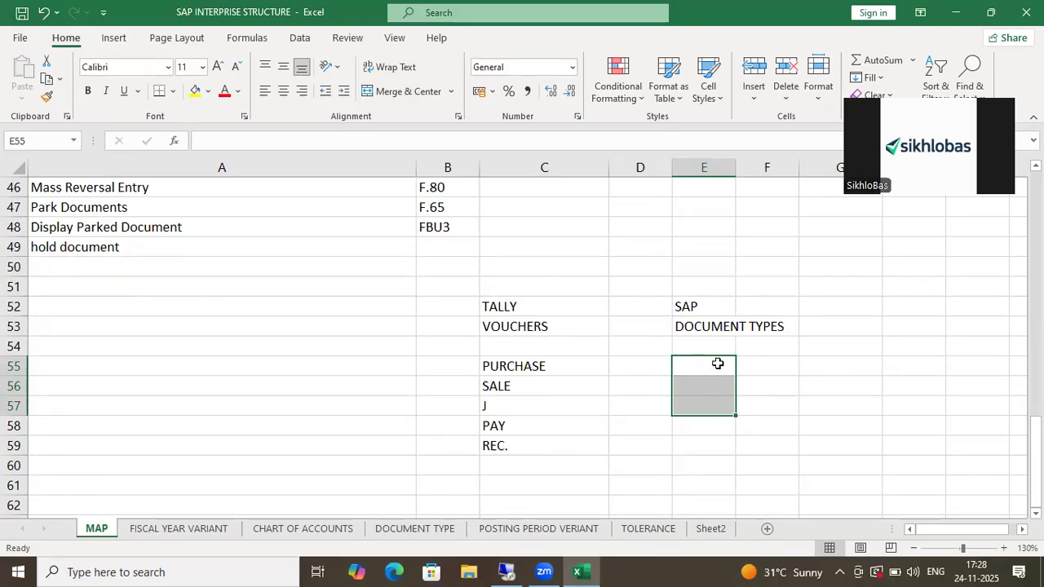
click(719, 346)
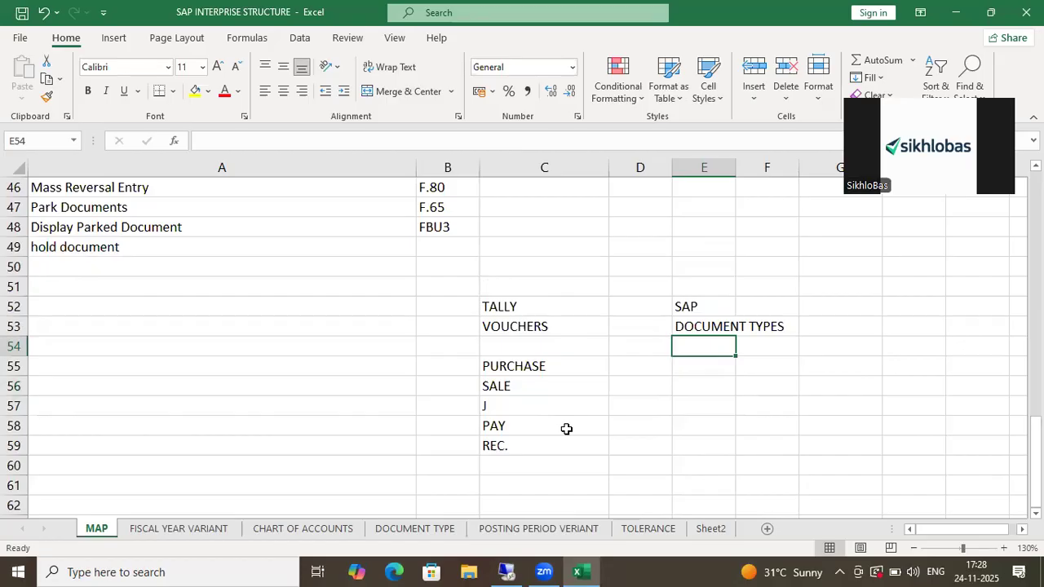
click(704, 373)
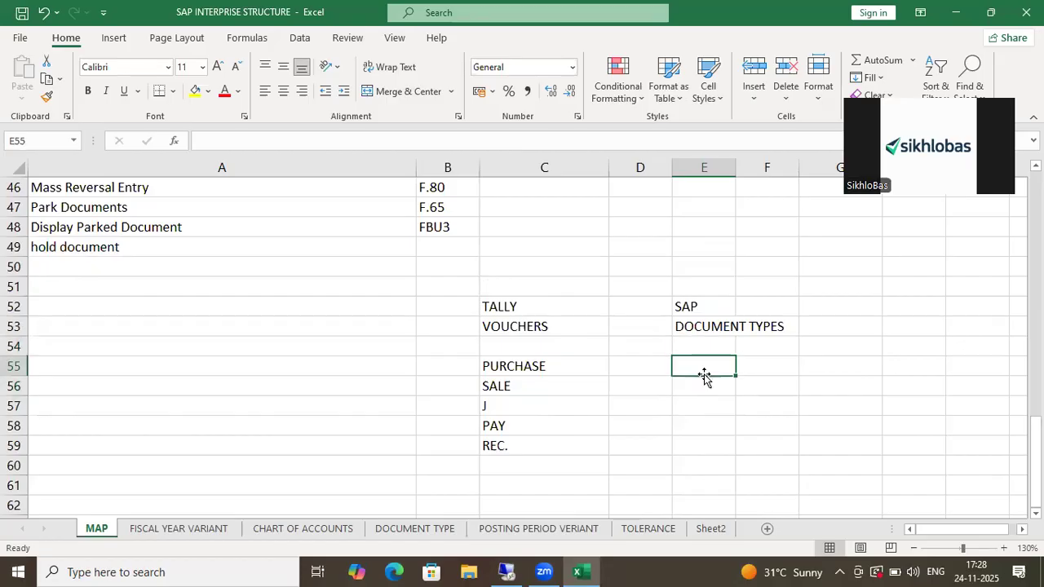
click(566, 441)
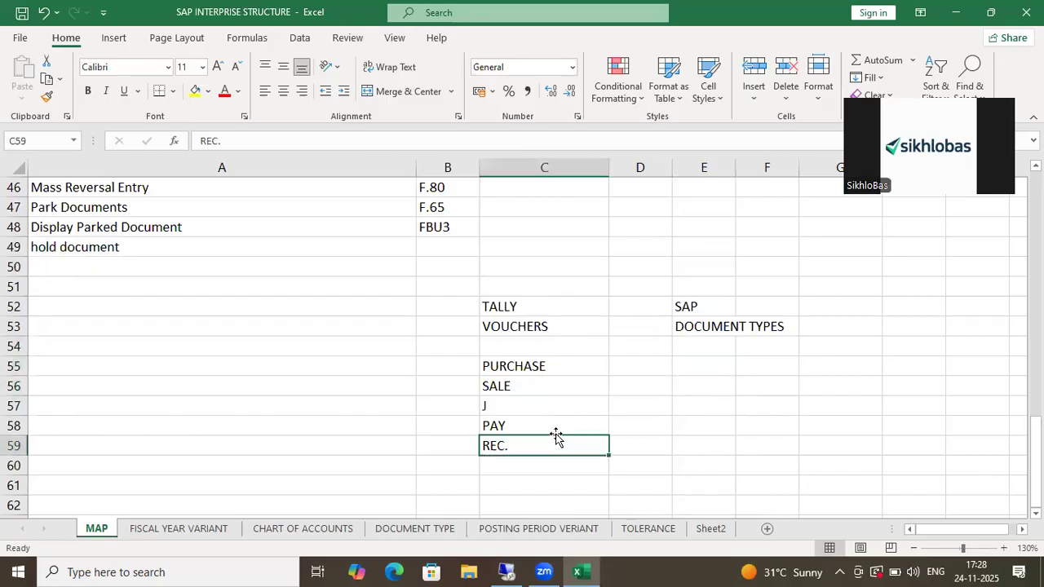
Enter GL in cell E55 under the DOCUMENT TYPES heading.
click(690, 368)
text(G)
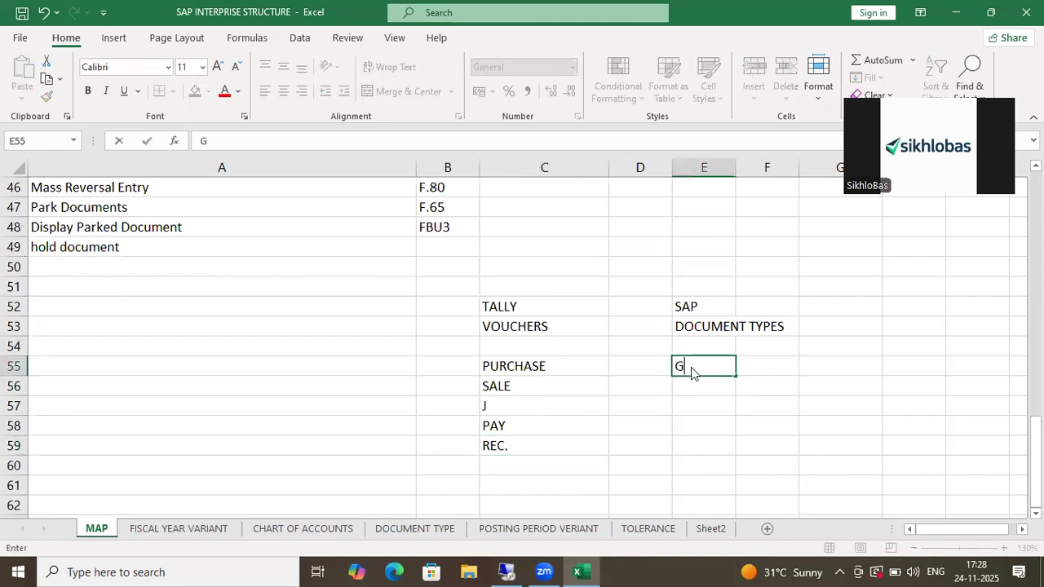
text(L)
key(Tab)
click(690, 368)
key(Return)
click(689, 368)
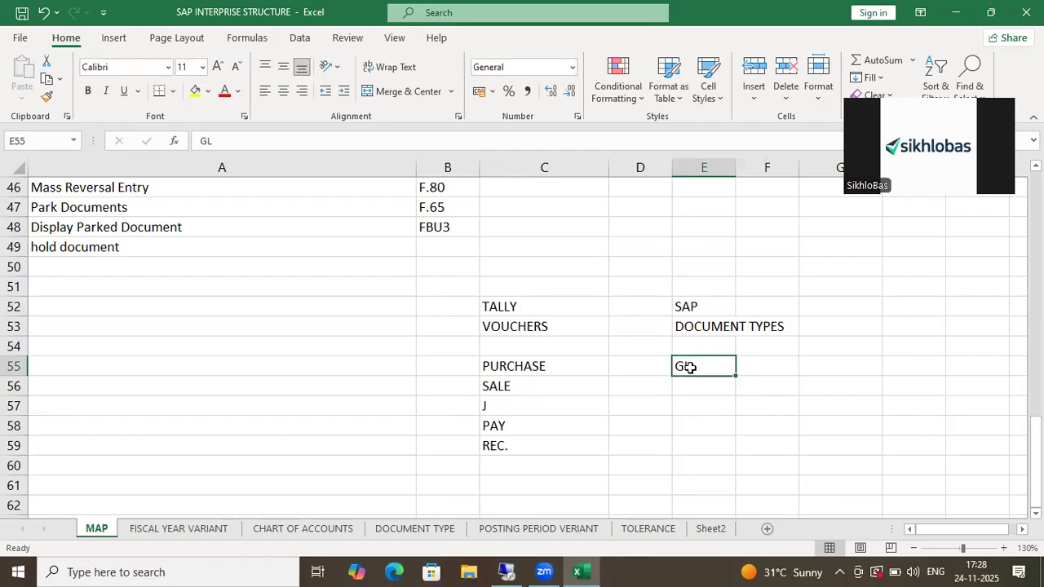
Enter the number range 1000-2000 in cell F55 beside the GL document type.
click(769, 370)
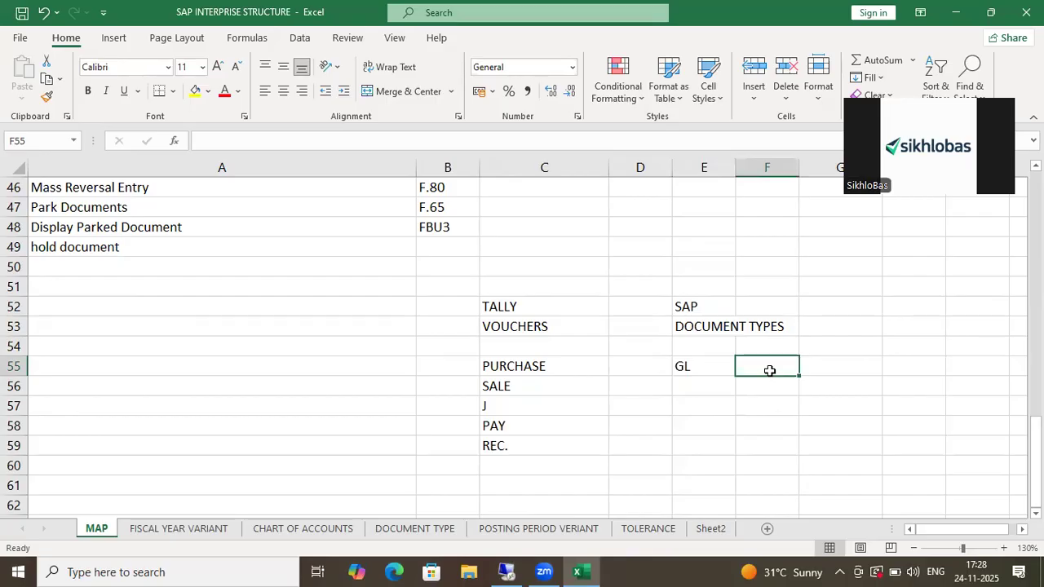
text(1000-2000)
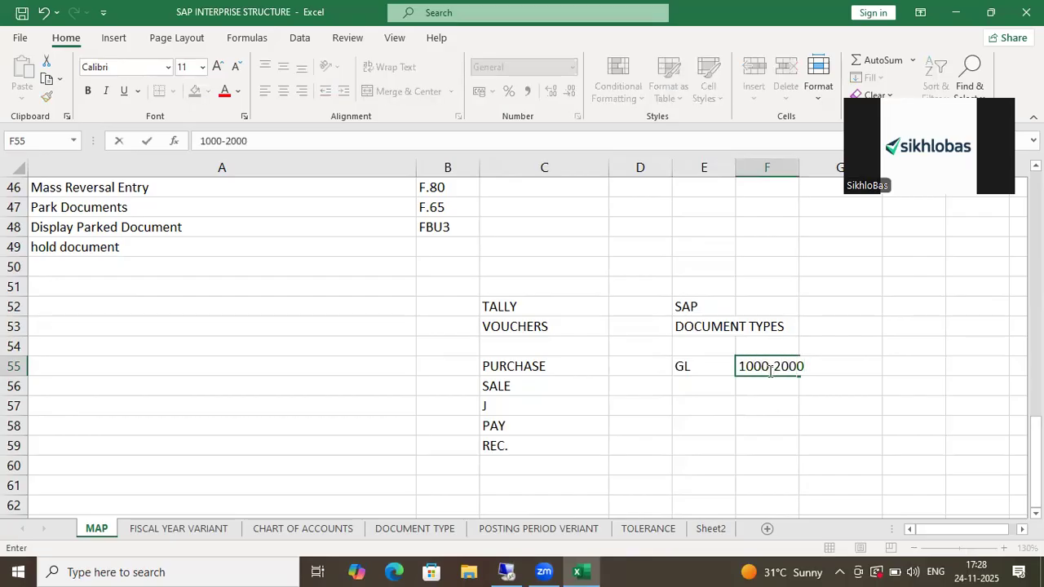
key(Tab)
key(Left)
key(Right)
key(Right)
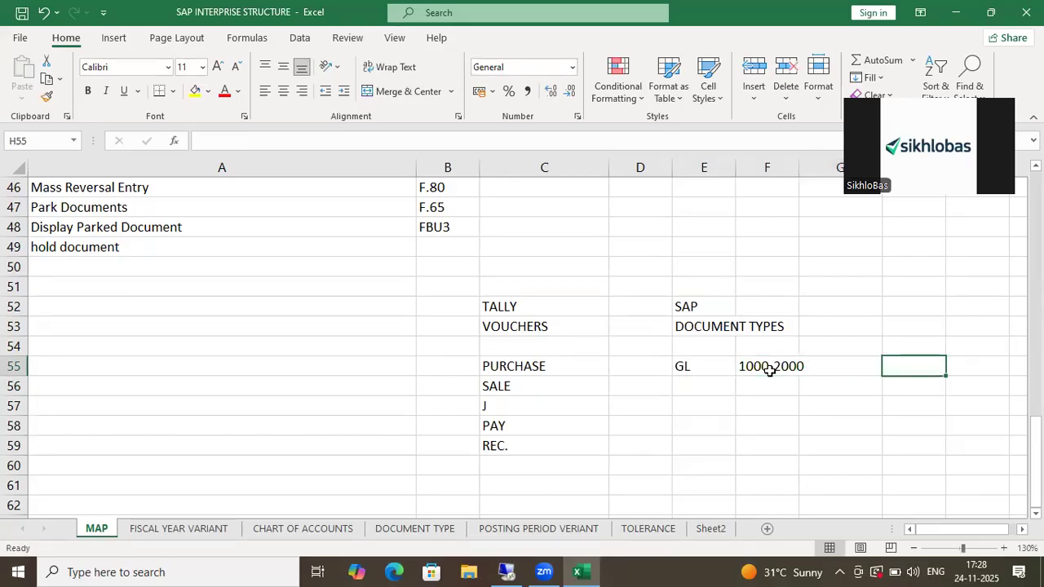
Add a first example entry in G54:G56 with heading E1, the text CASH TO CAPITAL and document number 1000.
key(Up)
key(Left)
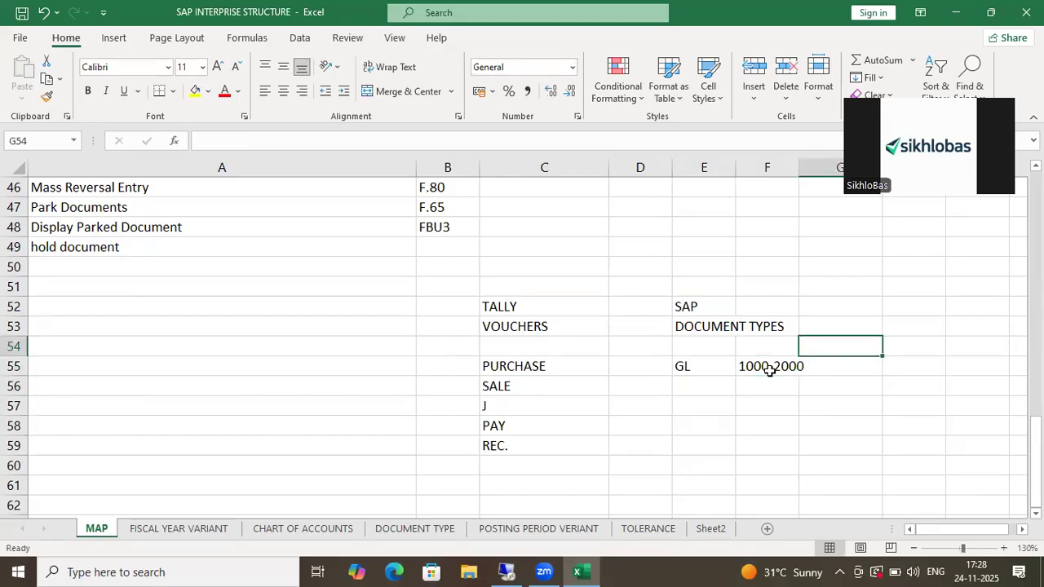
text(E1)
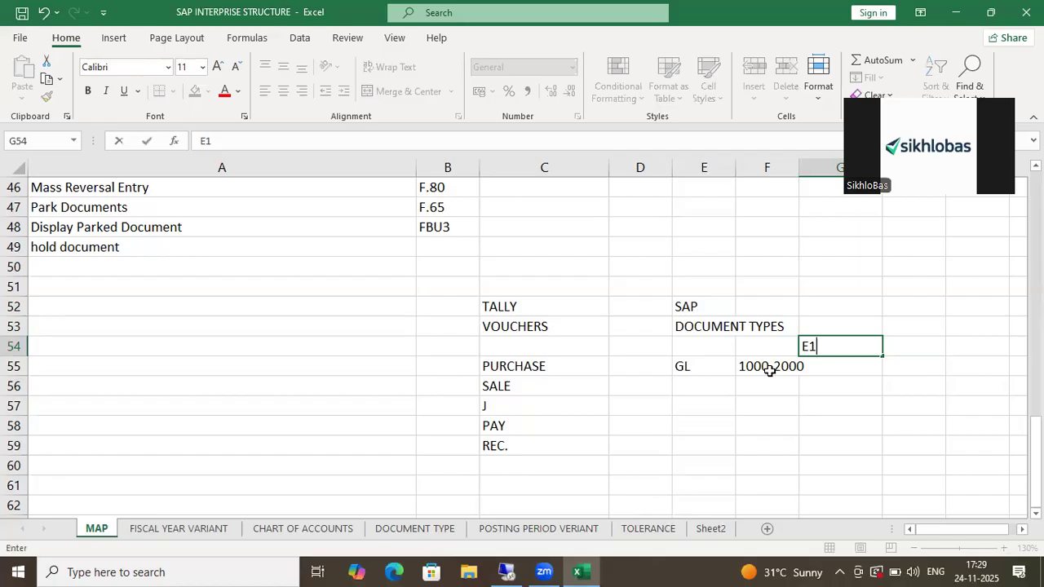
key(Return)
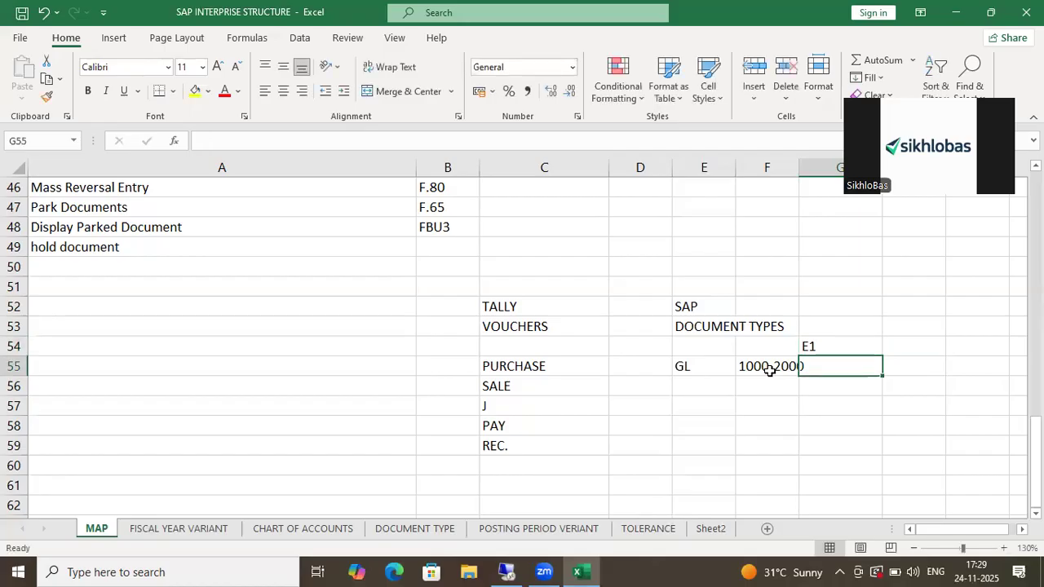
text(CASH TO )
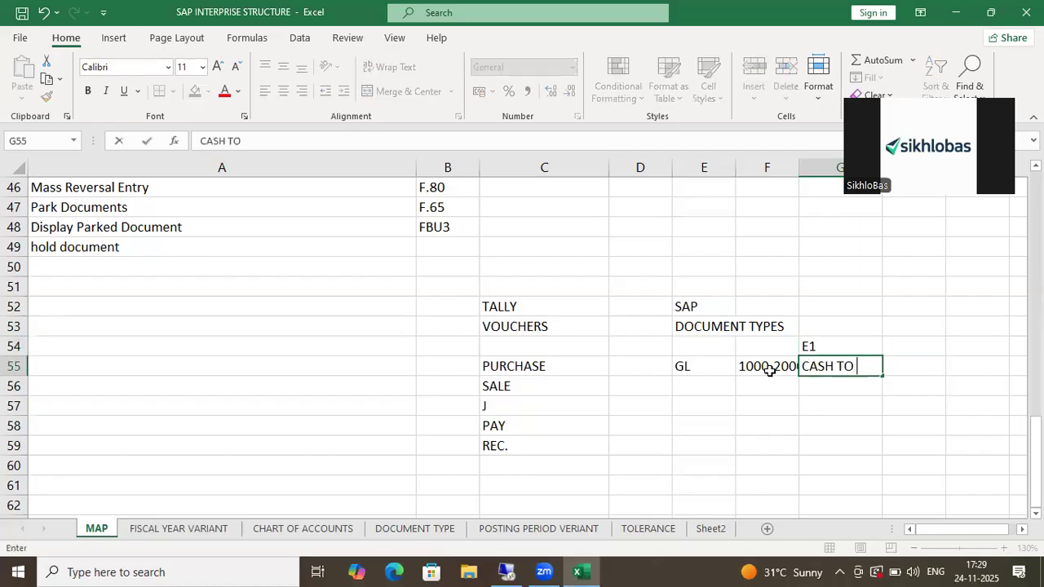
text(CAPITLA)
key(BackSpace)
key(BackSpace)
text(AL)
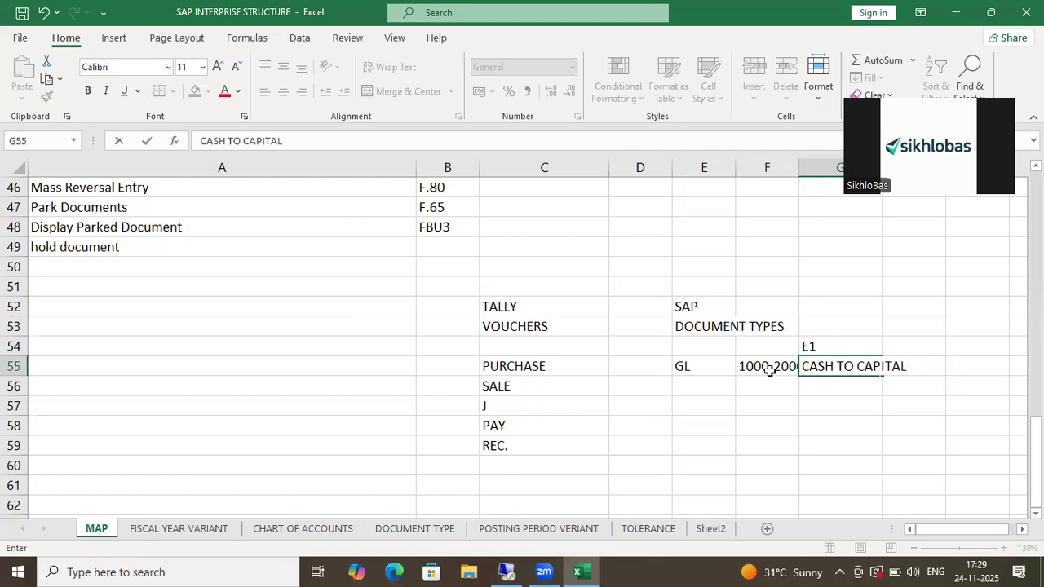
key(Return)
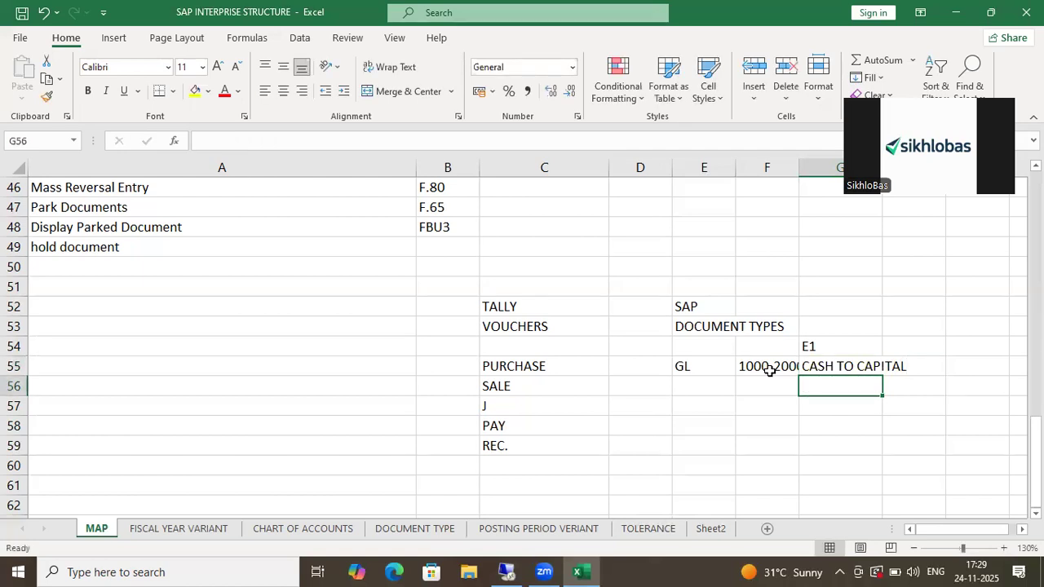
text(1000)
key(Return)
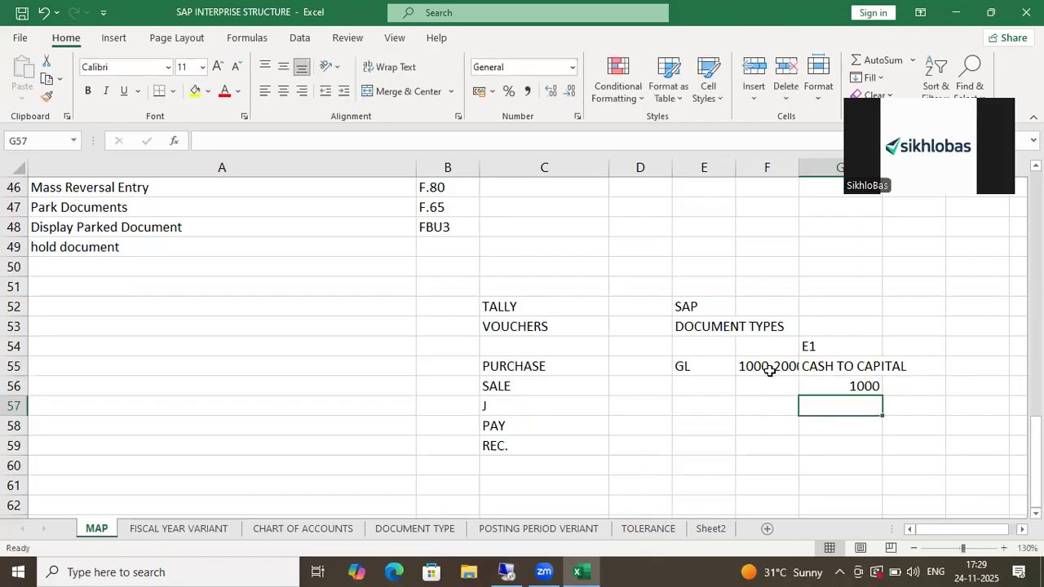
Start a second example in column H with heading R2 in H54 and RENT A.C TO CASH in H55.
key(Up)
key(Right)
key(Right)
key(Up)
key(Up)
key(Left)
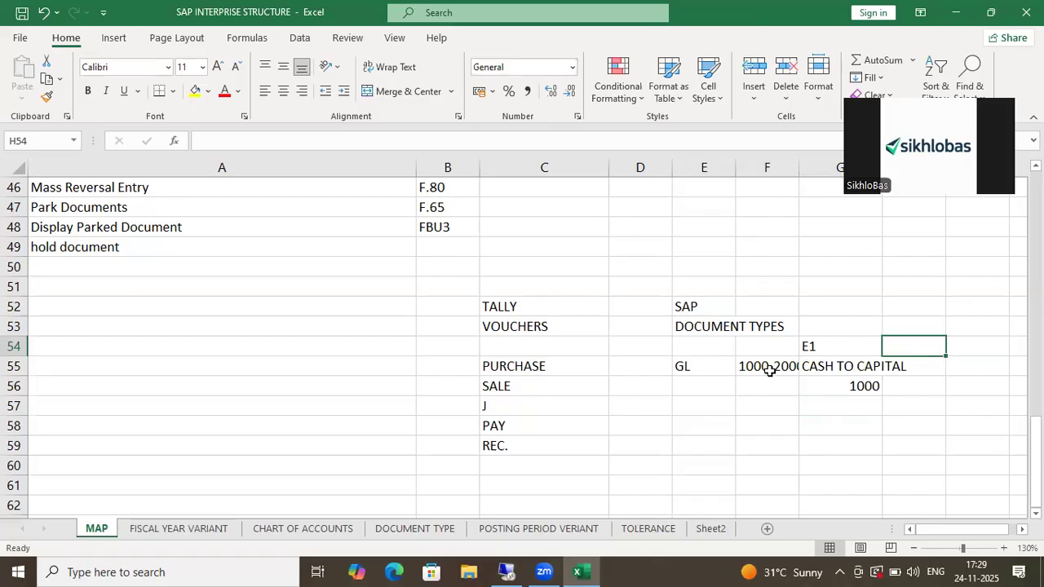
text(R2)
key(Return)
text(TAL)
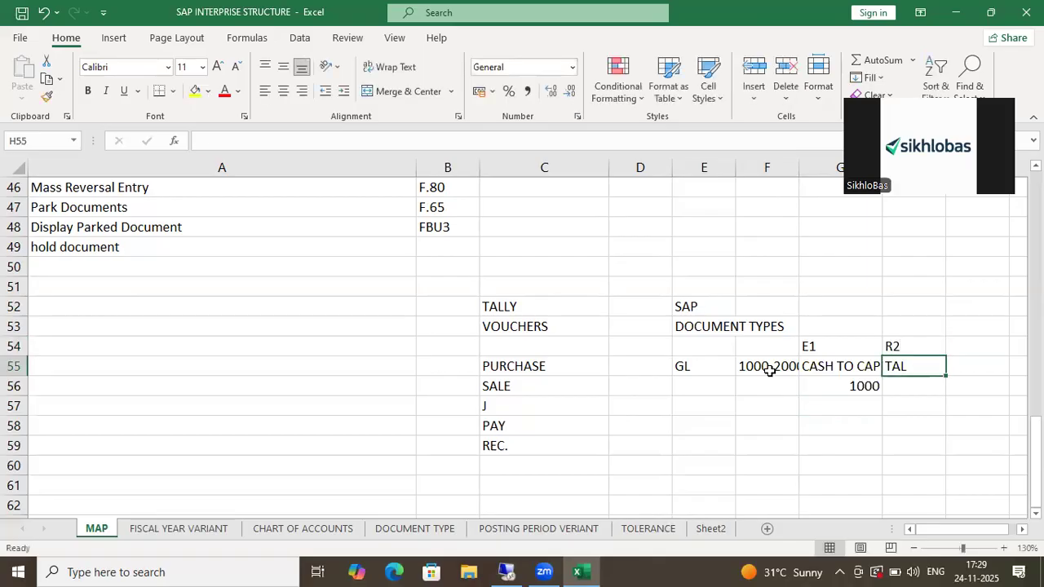
text(RENT )
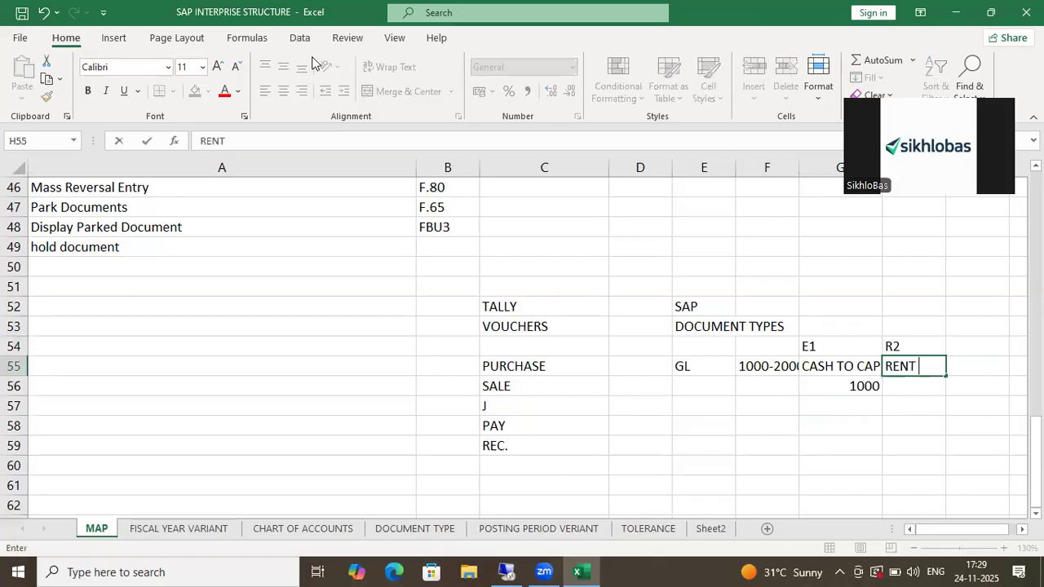
text(A.C TO CASH)
key(Return)
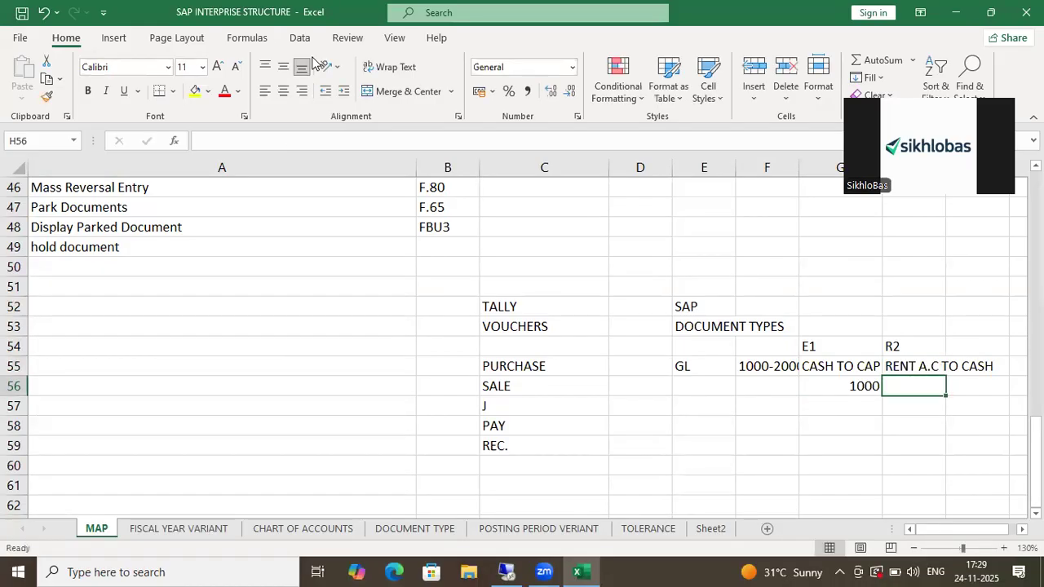
Enter document number 1001 in H56 and correct the second example's heading in H54 to E2.
text(10001)
key(BackSpace)
key(BackSpace)
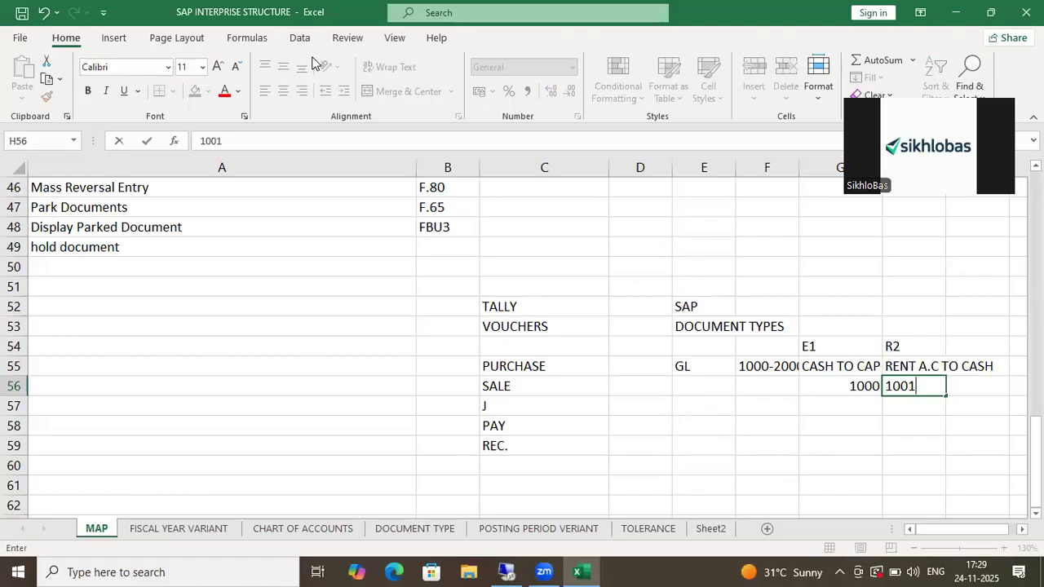
text(1)
key(Return)
key(Up)
key(Up)
key(Up)
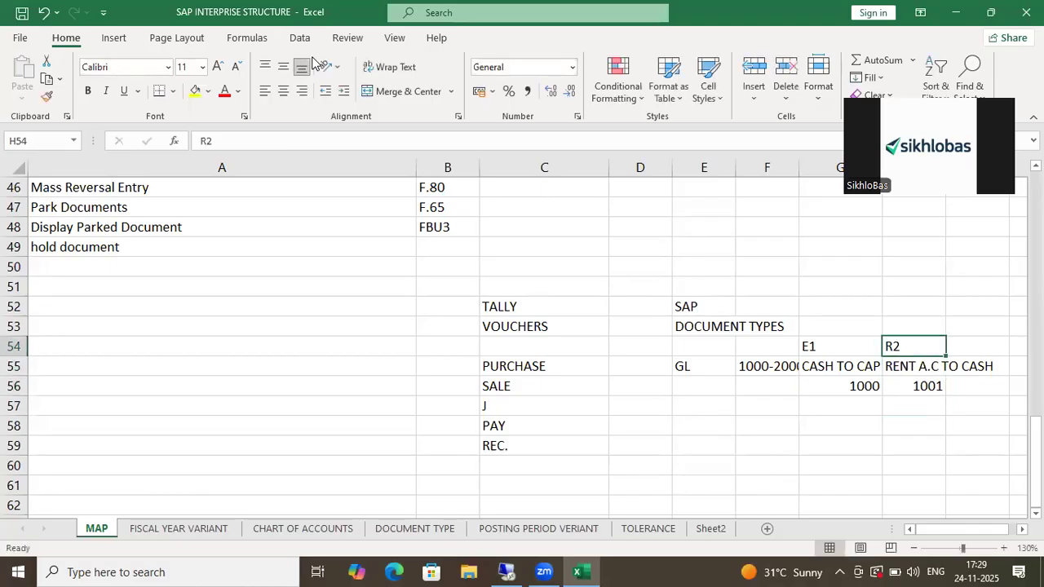
text(E2)
key(Return)
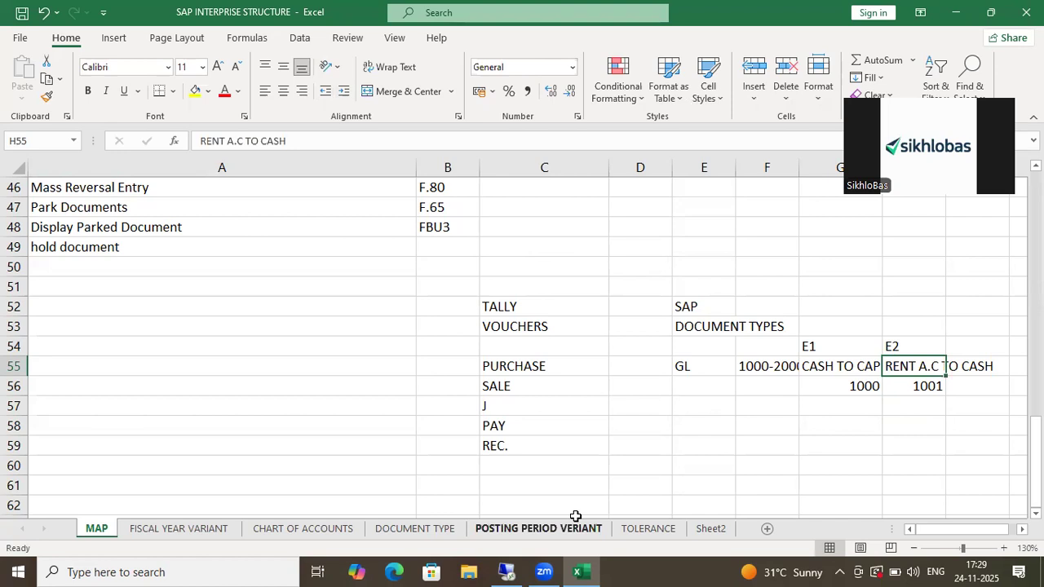
Look up the vendor invoice and customer invoice document types on the DOCUMENT TYPE sheet.
click(414, 528)
scroll(136, 392, up, 3)
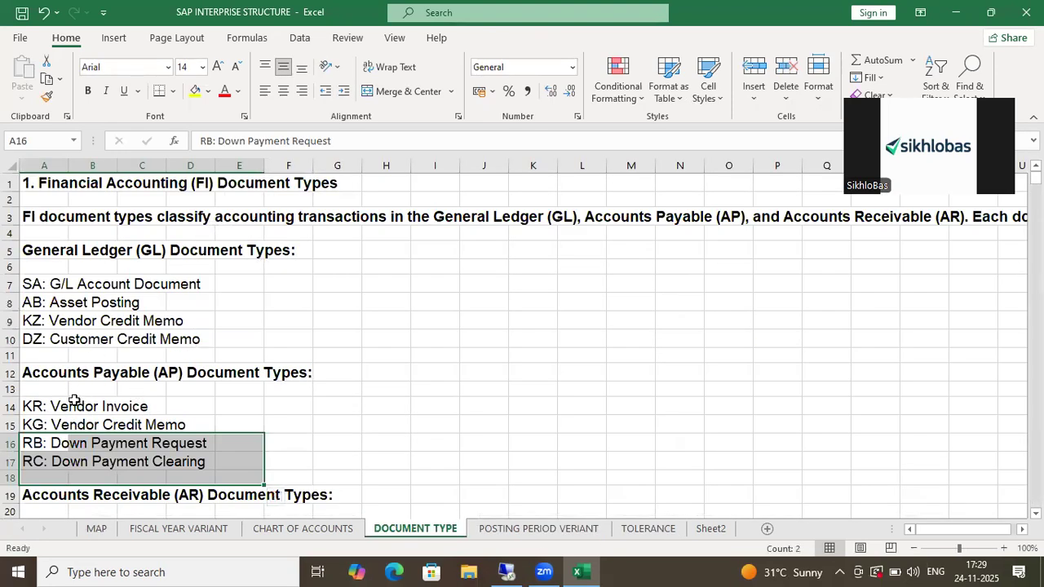
click(82, 406)
drag(82, 406, 167, 405)
scroll(204, 403, down, 2)
click(49, 428)
drag(49, 430, 190, 429)
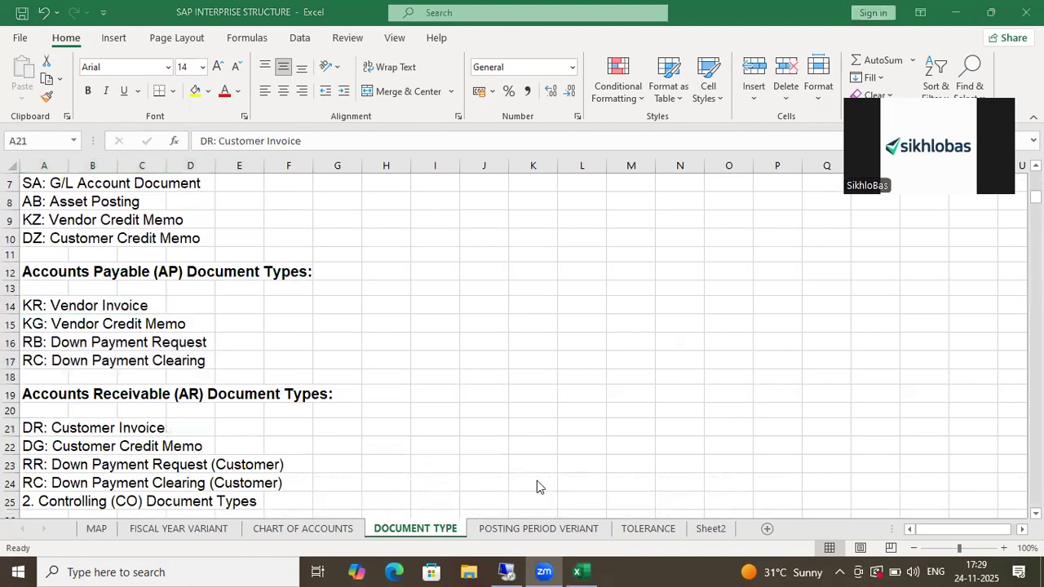
On the MAP sheet, enter KR in E57 and DR in E59 under the DOCUMENT TYPES heading.
click(181, 529)
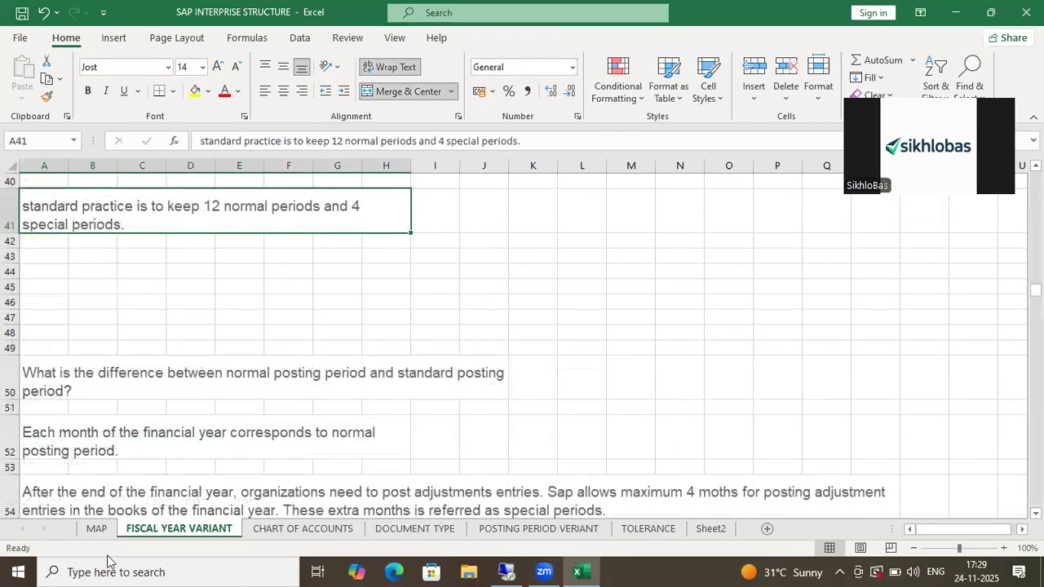
click(96, 529)
click(709, 413)
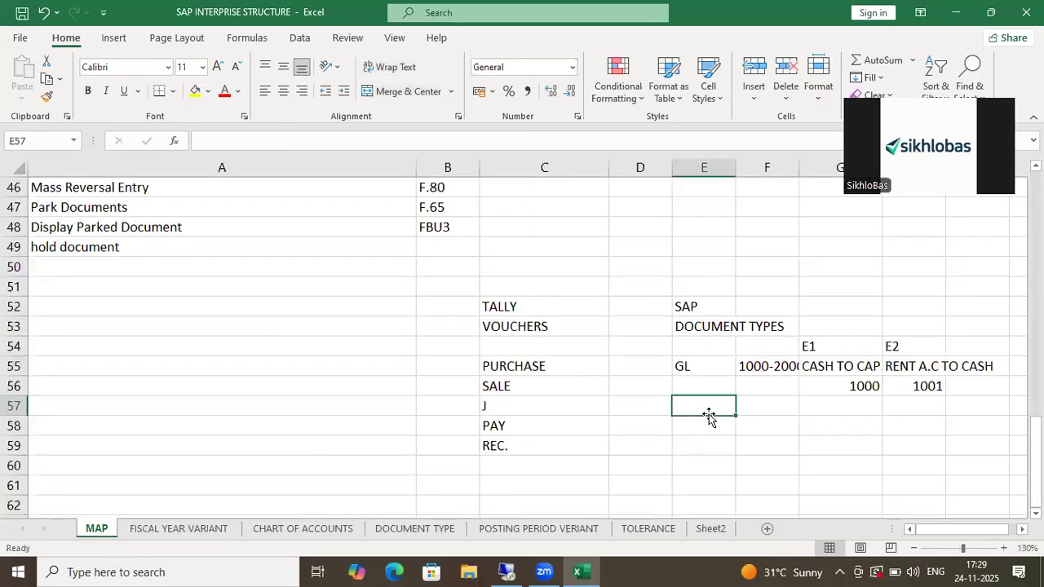
text(KR)
key(Return)
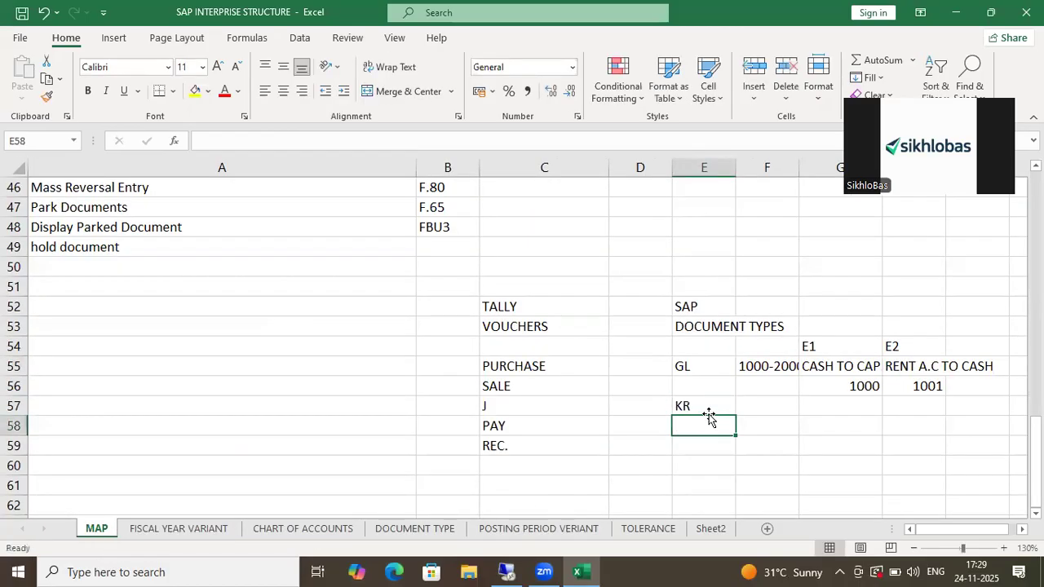
key(Down)
text(DR)
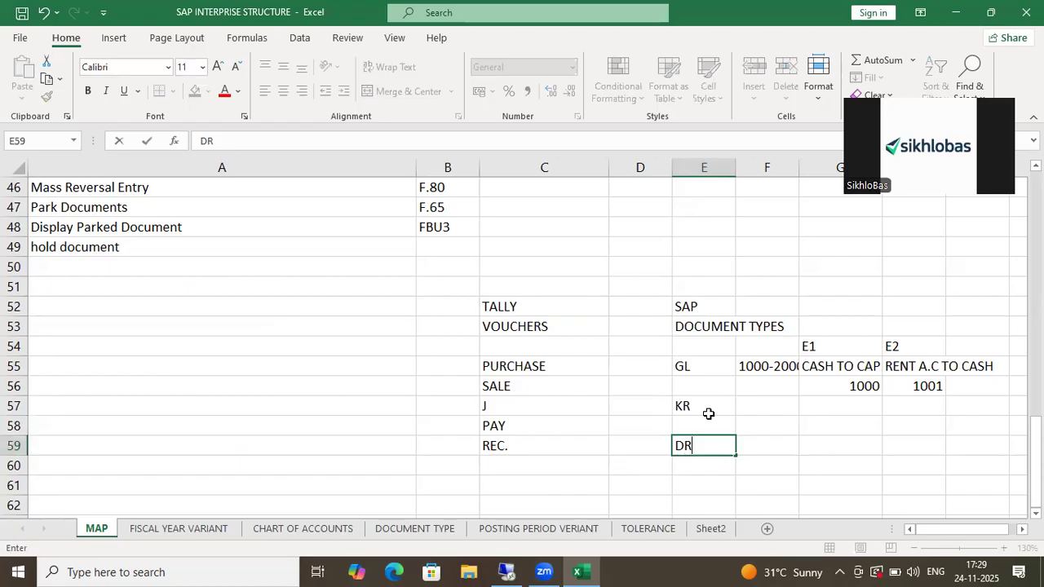
Enter the number ranges 3000-4000 beside KR in F57 and 4000-5000 beside DR in F59.
click(756, 405)
text(300)
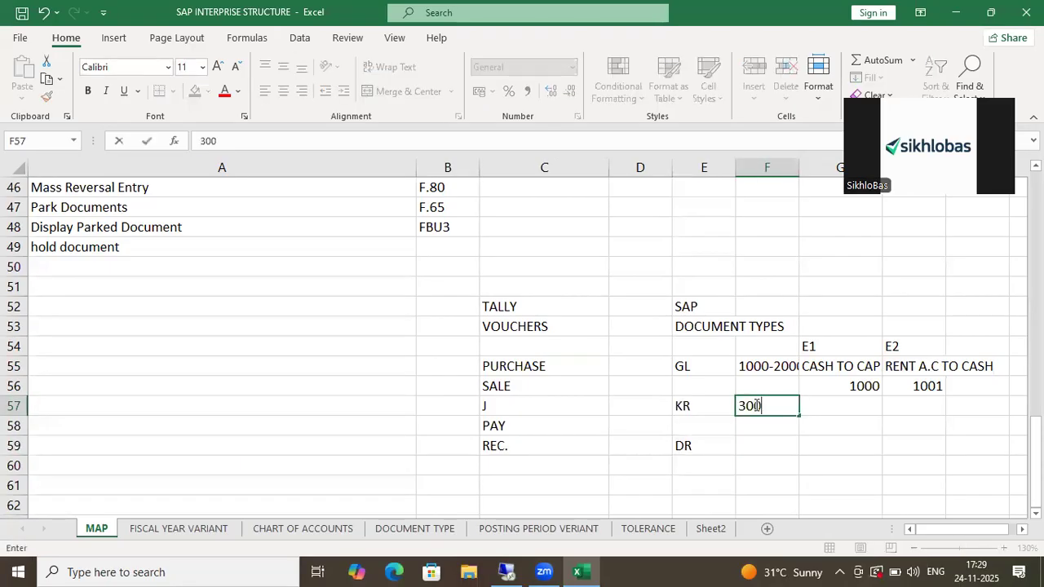
text(0-4000)
click(765, 450)
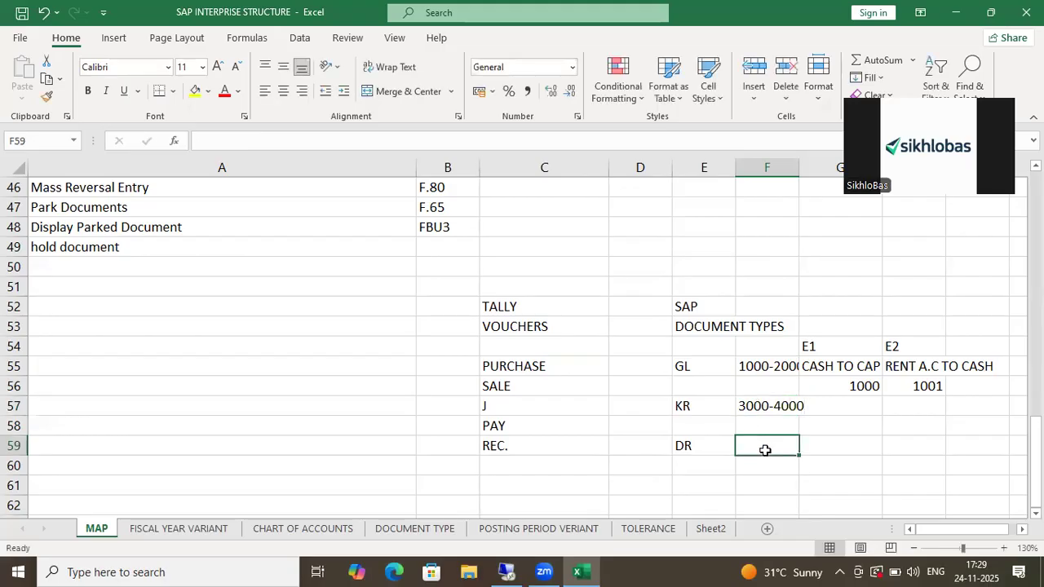
text(4000-200)
key(BackSpace)
key(BackSpace)
key(BackSpace)
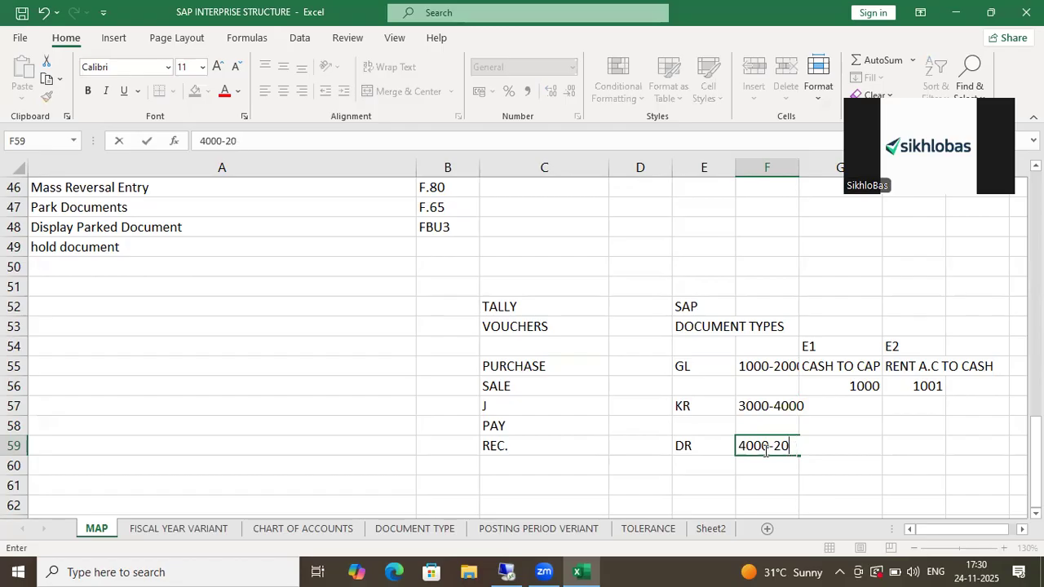
text(5000)
Review the GL, KR and DR document types together with their number ranges.
drag(714, 410, 784, 406)
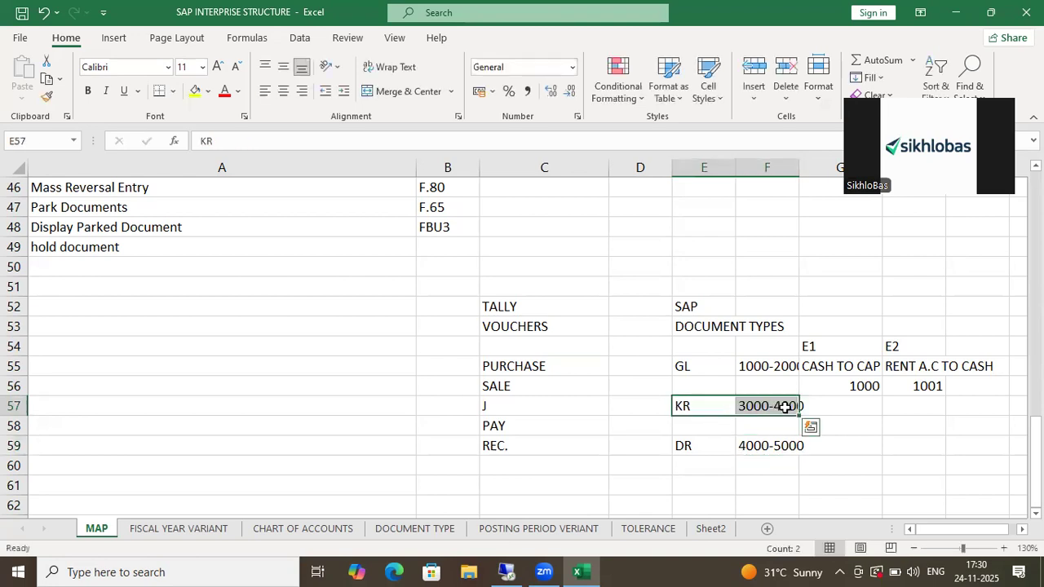
click(708, 453)
drag(755, 451, 759, 445)
click(761, 445)
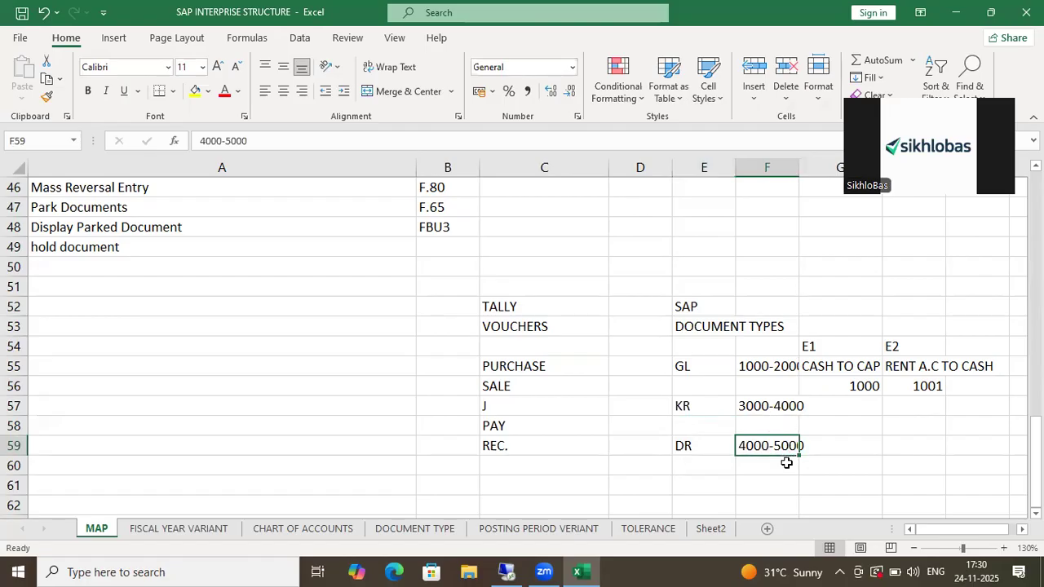
drag(762, 367, 766, 466)
drag(705, 346, 755, 421)
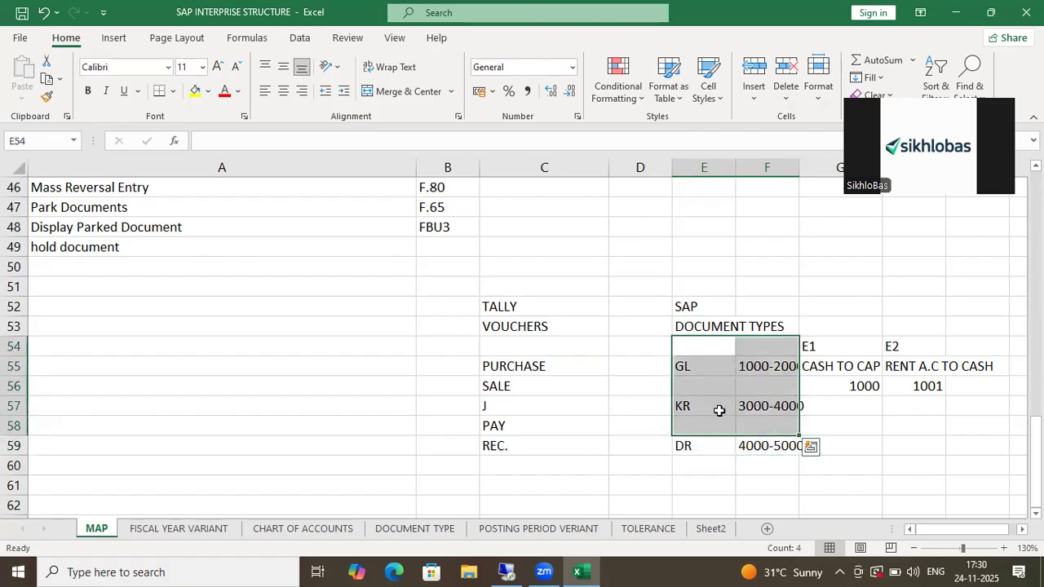
drag(685, 366, 779, 465)
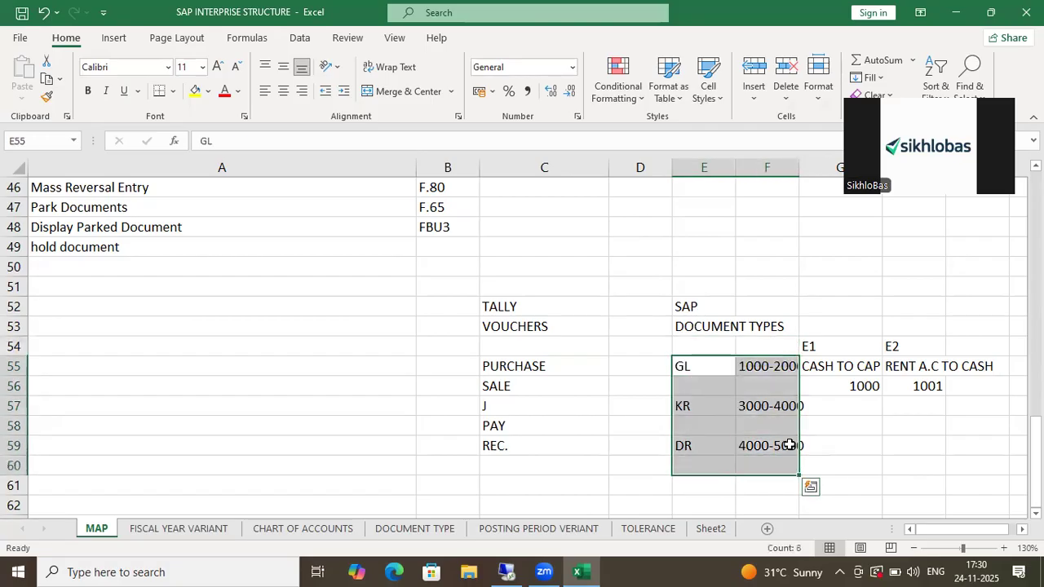
Mark the Define Document Type and Assign Document Number Range task as ONLY VIEW in cell C21.
scroll(314, 398, up, 12)
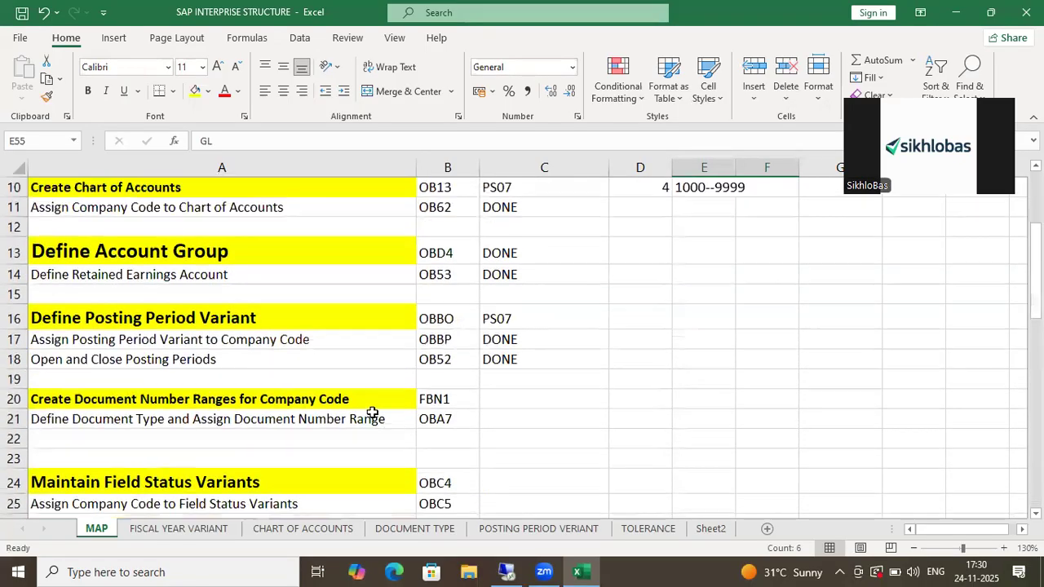
drag(254, 416, 522, 419)
click(521, 419)
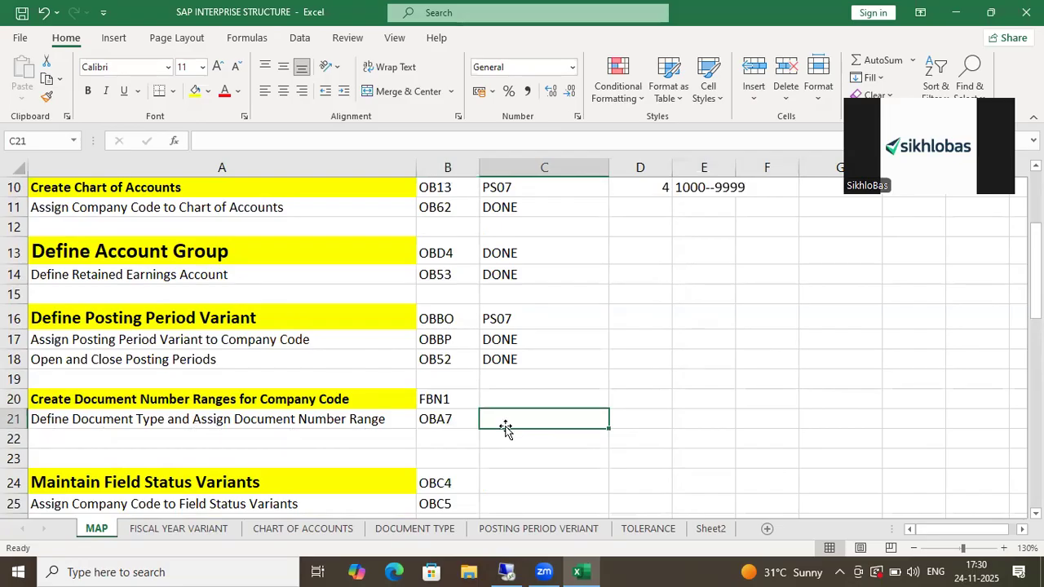
text(ONLY VIEW)
key(Return)
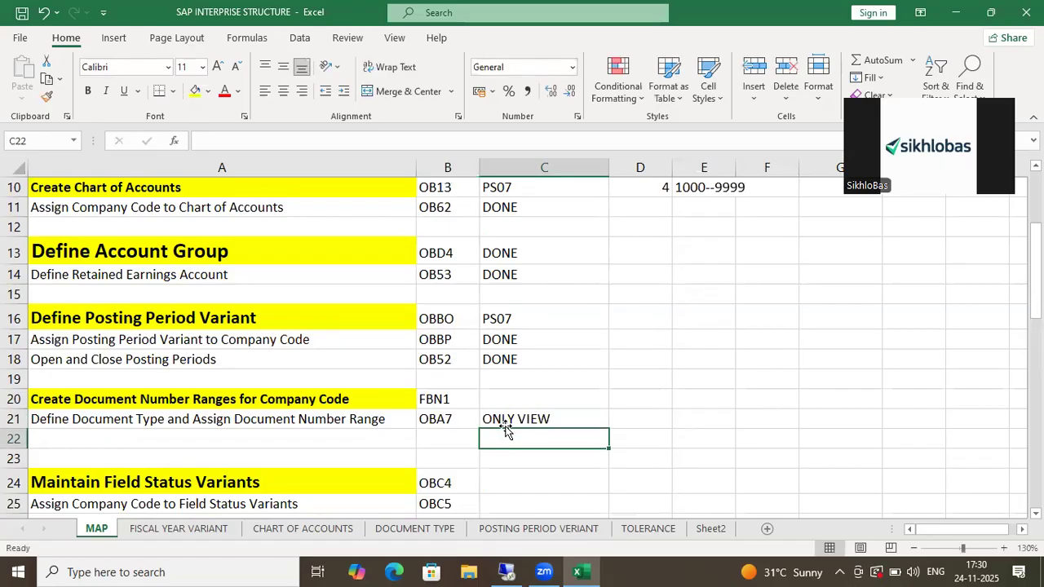
Switch from the OBA7 checklist entry to the SAP remote session, save the posting periods and return to the IMG structure.
click(444, 420)
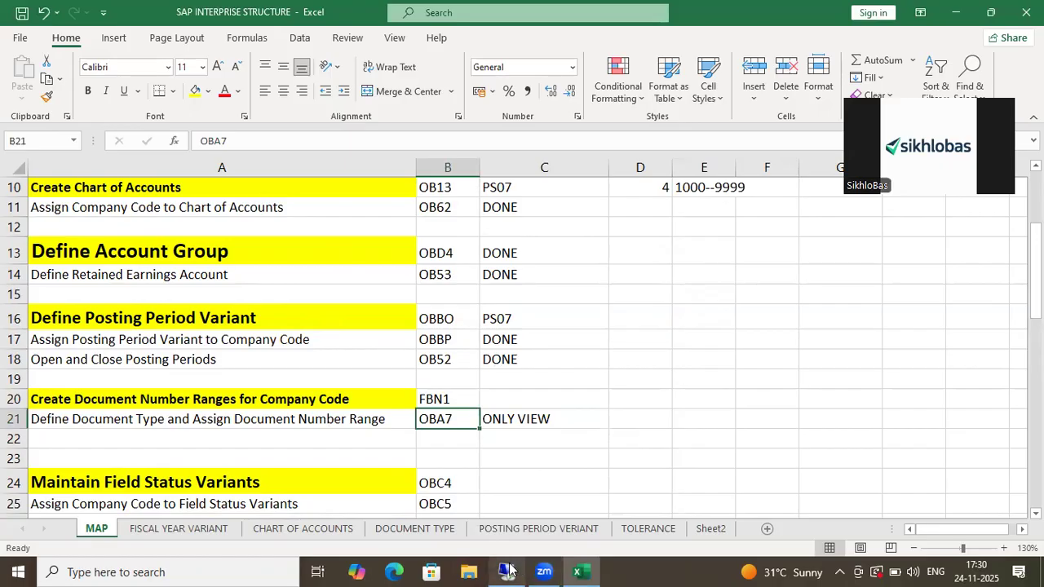
mouse_move(509, 569)
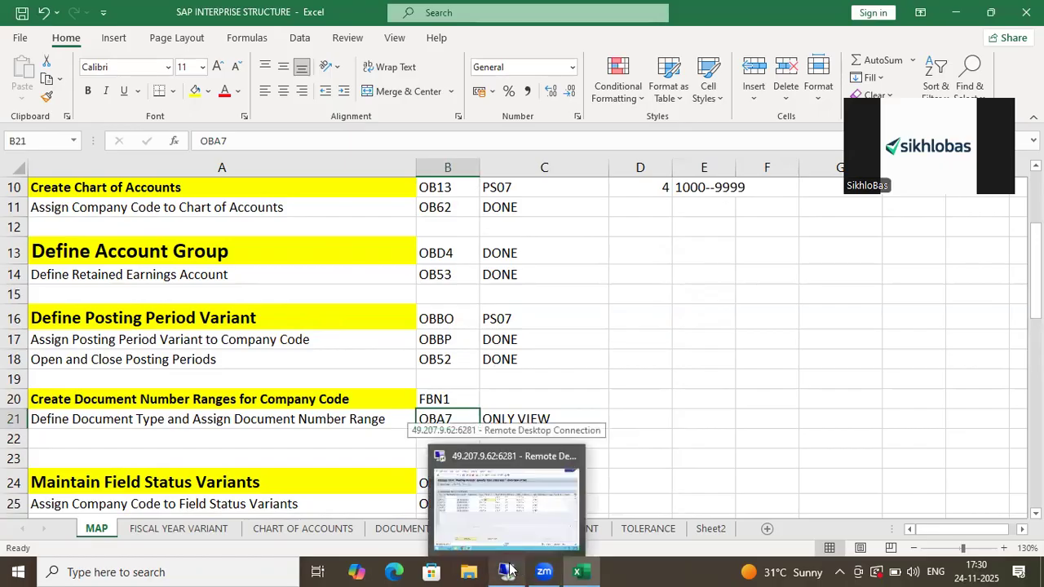
click(509, 570)
click(210, 48)
click(238, 49)
click(238, 49)
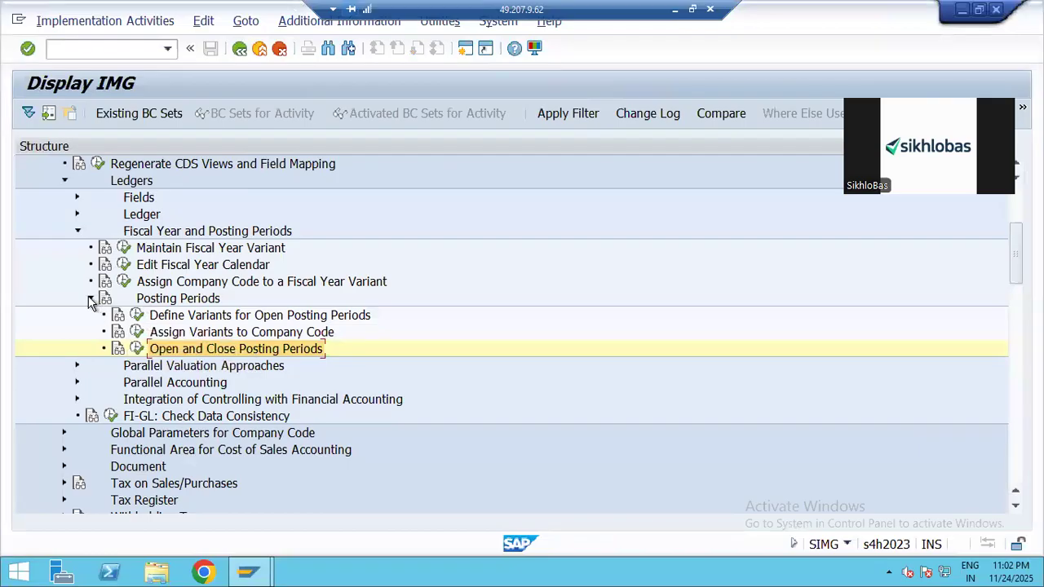
Collapse the Fiscal Year and Posting Periods and Ledgers nodes, and select the Document node in the IMG.
click(77, 230)
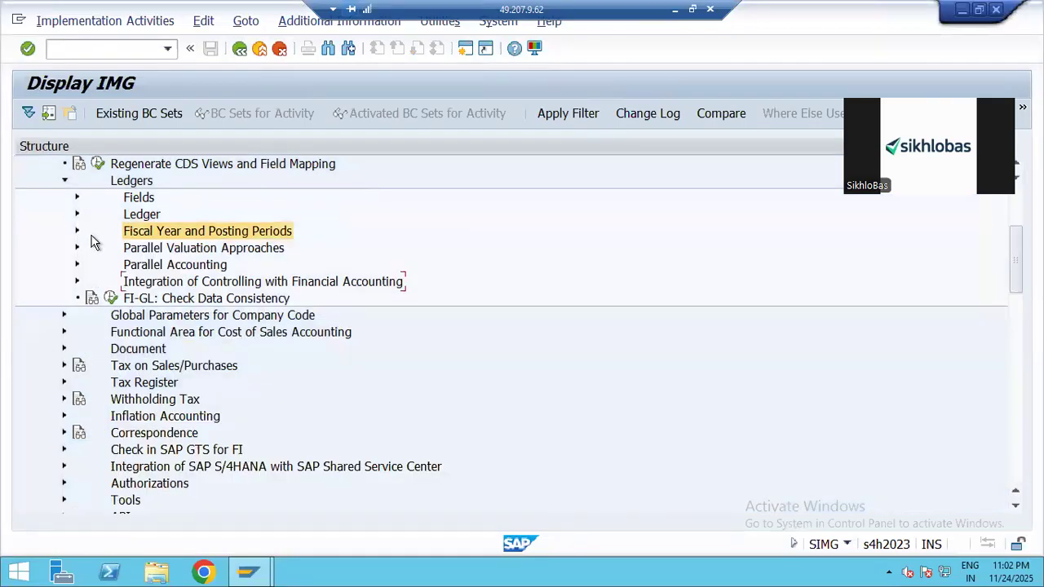
click(64, 181)
click(146, 236)
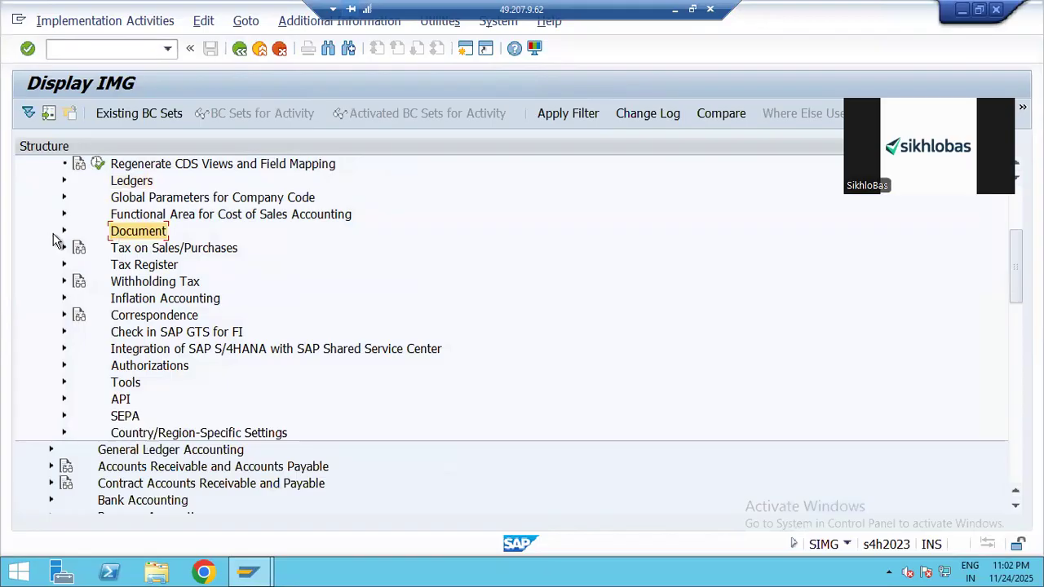
Trace the path through Financial Accounting and Financial Accounting Global Settings, and expand the Document node.
scroll(128, 272, up, 3)
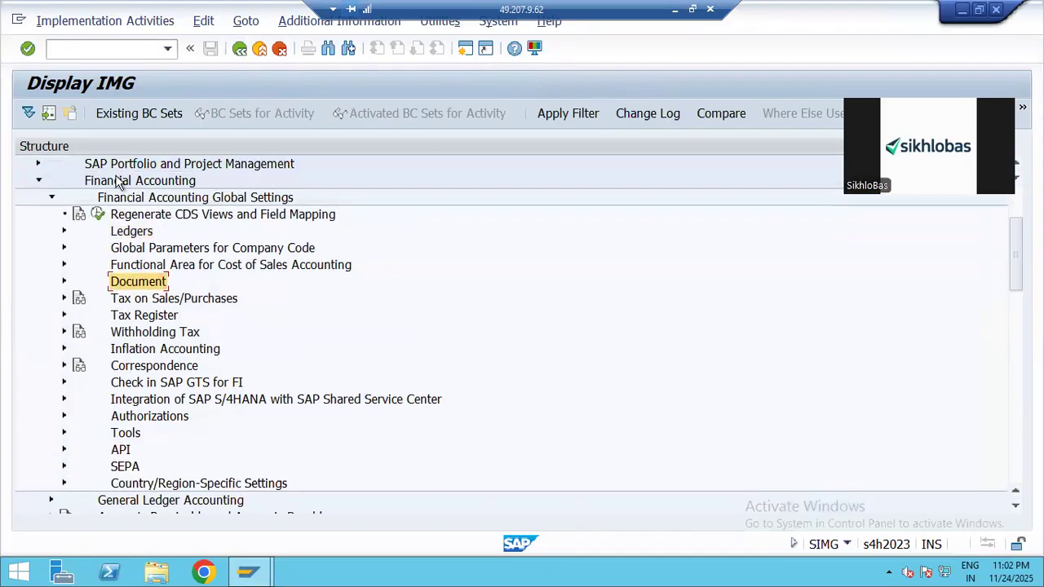
click(116, 180)
click(160, 203)
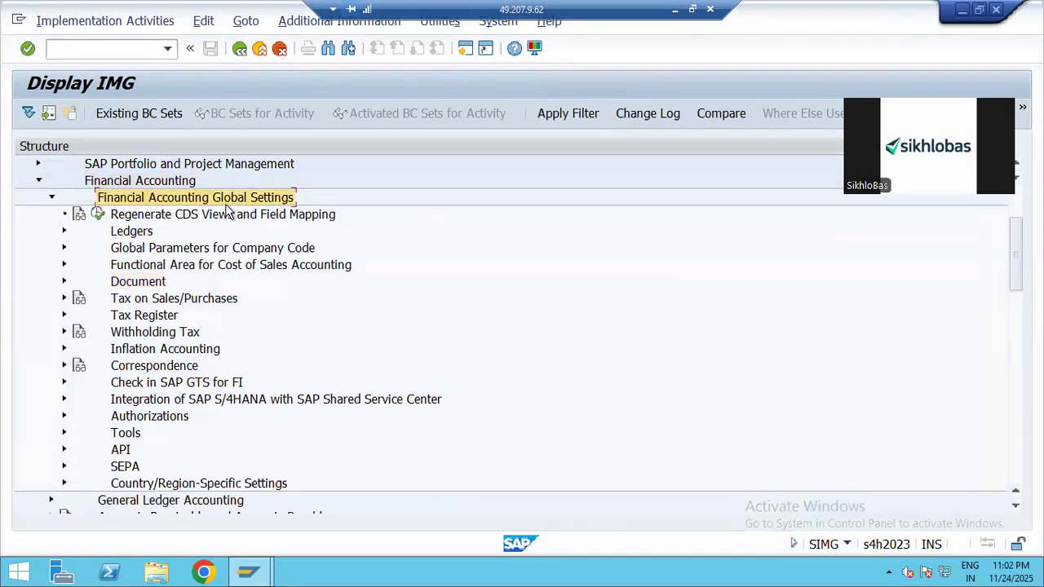
click(132, 184)
click(163, 201)
click(134, 284)
click(65, 281)
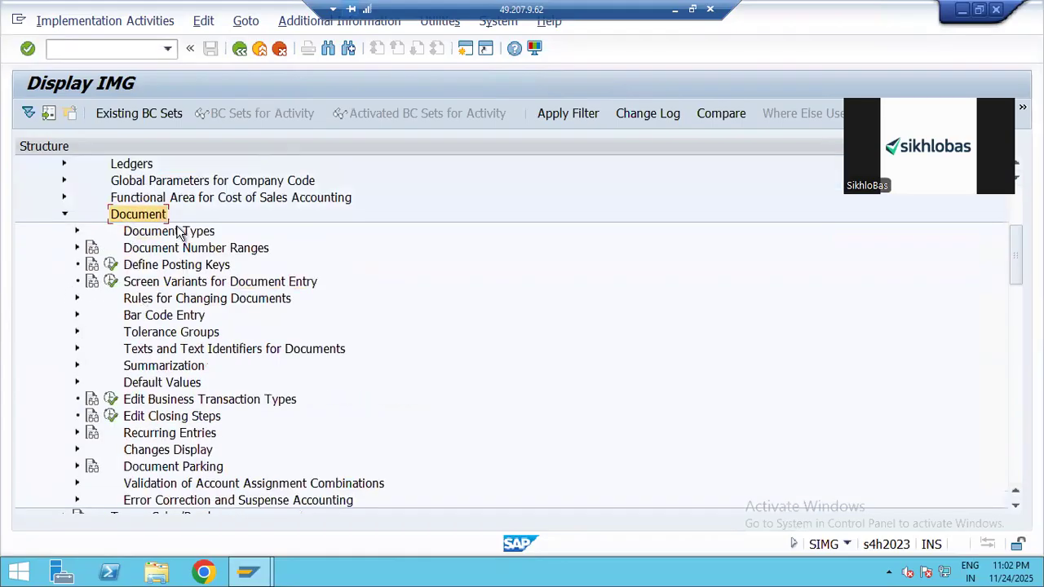
Expand Document Types and Document Number Ranges under the Document node to show their activities.
click(149, 236)
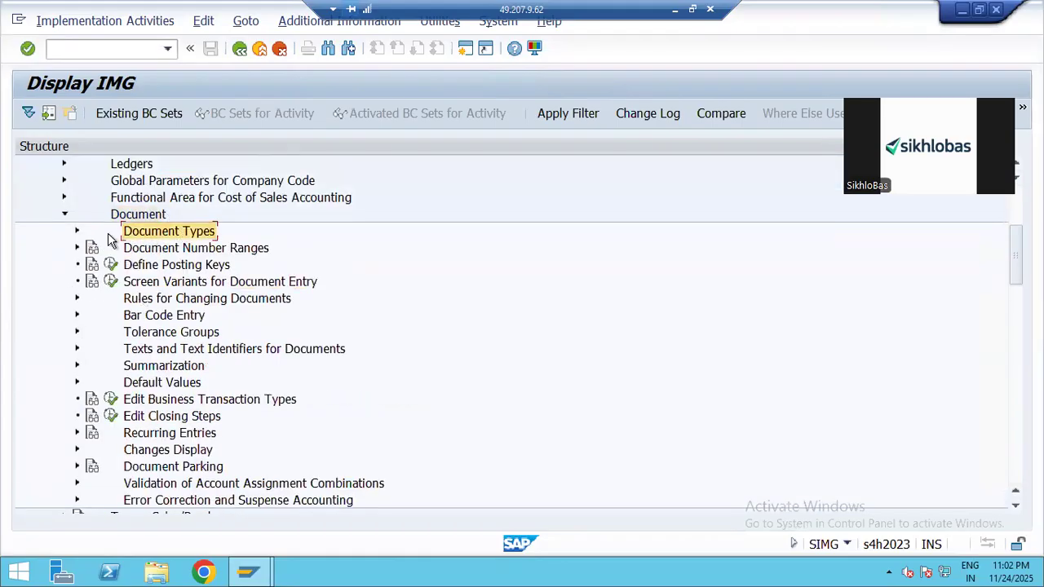
click(78, 231)
click(165, 286)
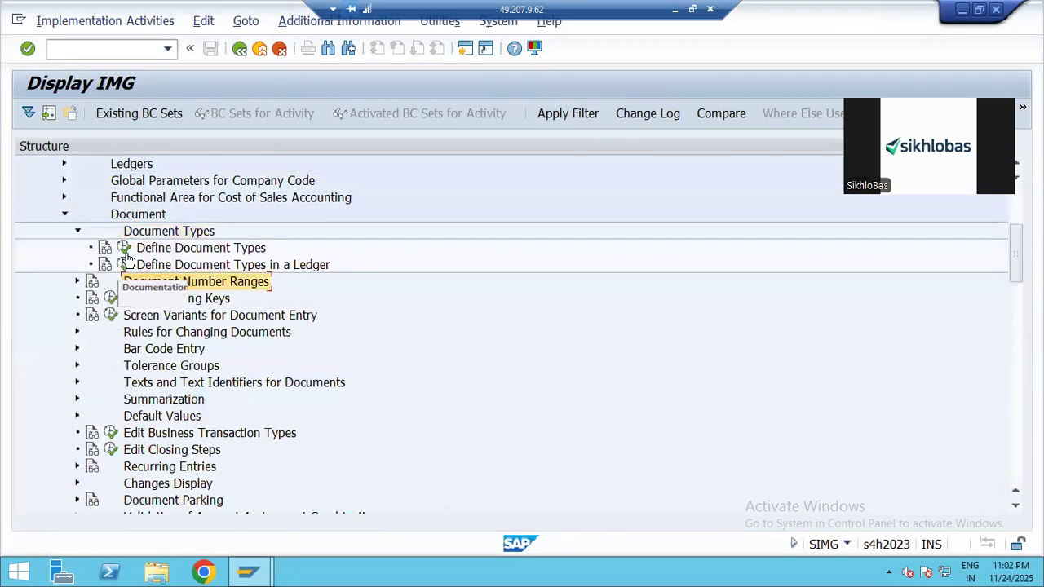
click(166, 249)
click(77, 282)
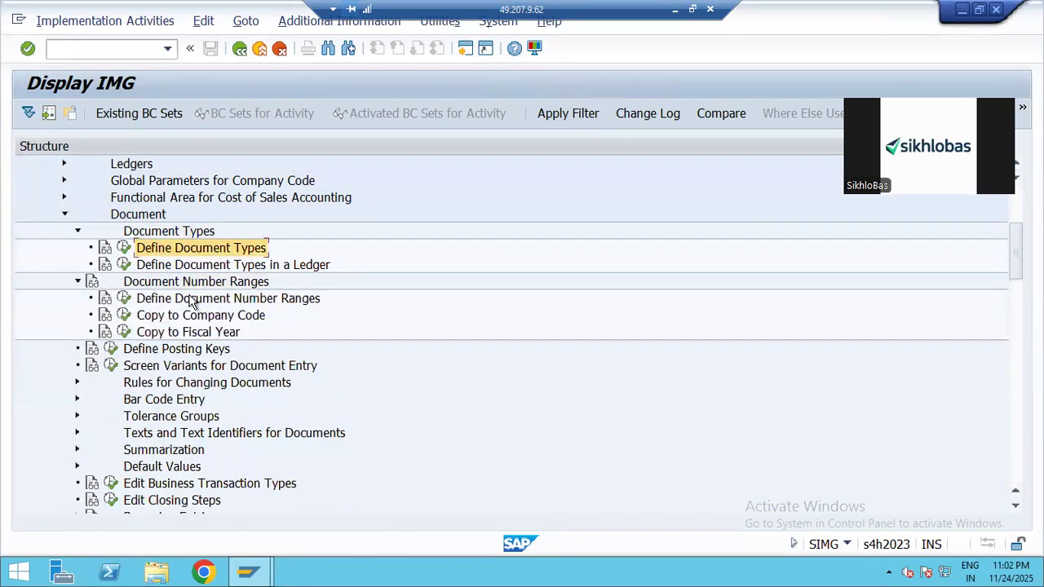
Run the Define Document Types activity and look over the list and its entry count.
click(123, 250)
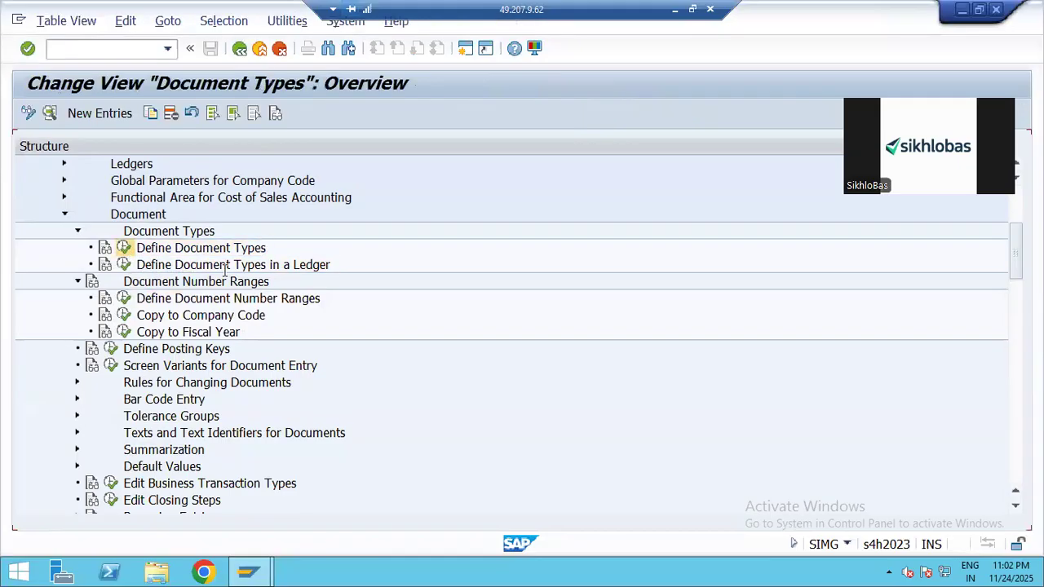
scroll(106, 261, down, 5)
scroll(144, 362, up, 5)
drag(432, 503, 480, 503)
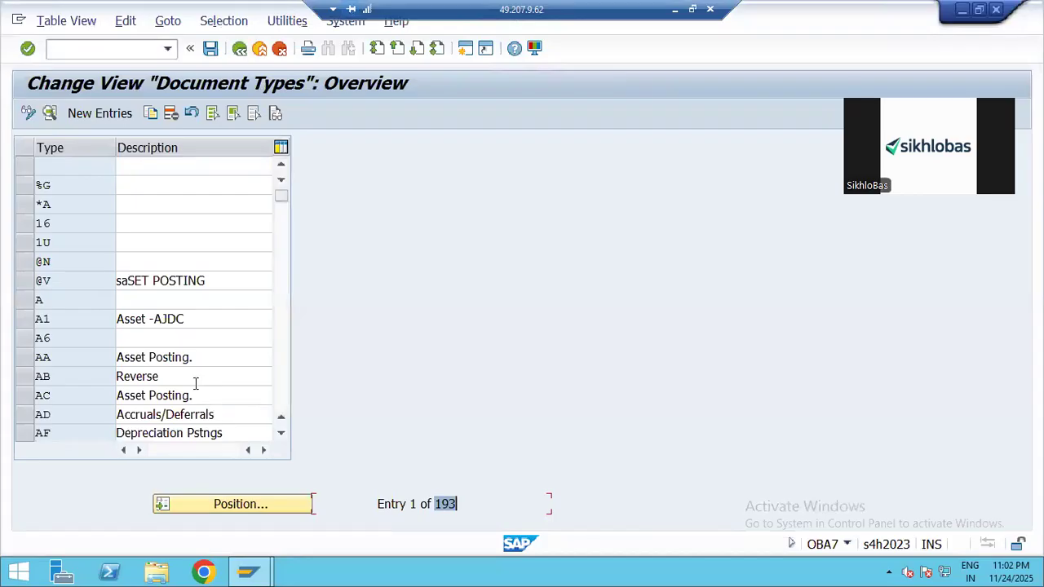
Position the document types list at type GL and check its description.
click(226, 511)
text(GL)
key(Return)
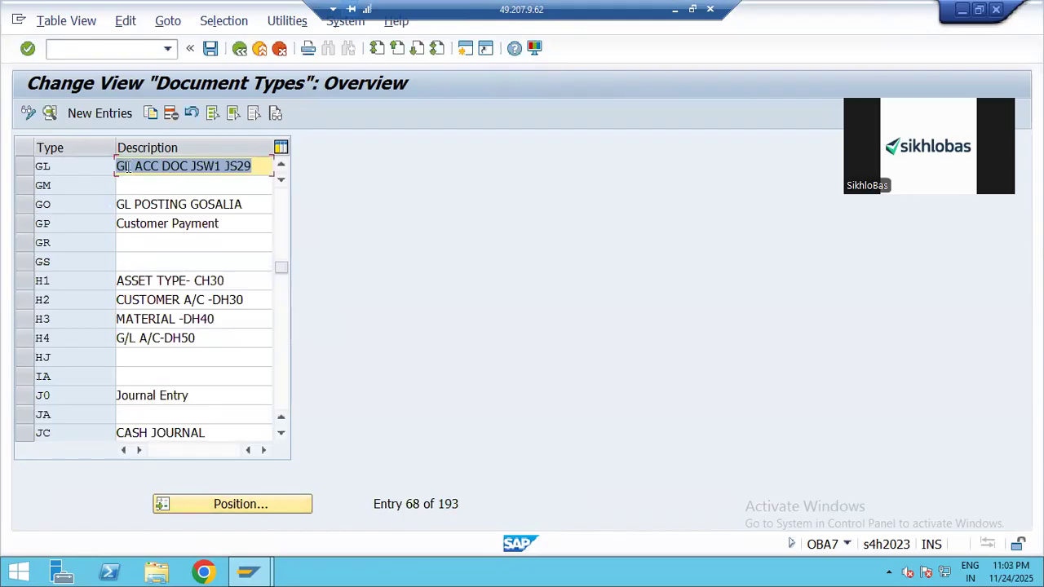
scroll(316, 172, up, 2)
Position the document types list at type SA and select its row.
click(272, 508)
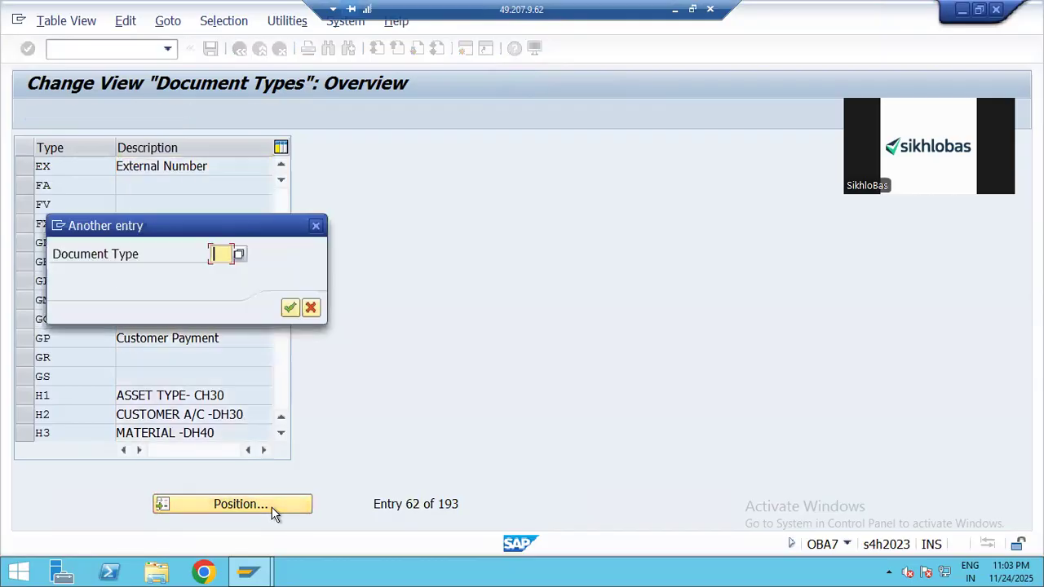
text(SA)
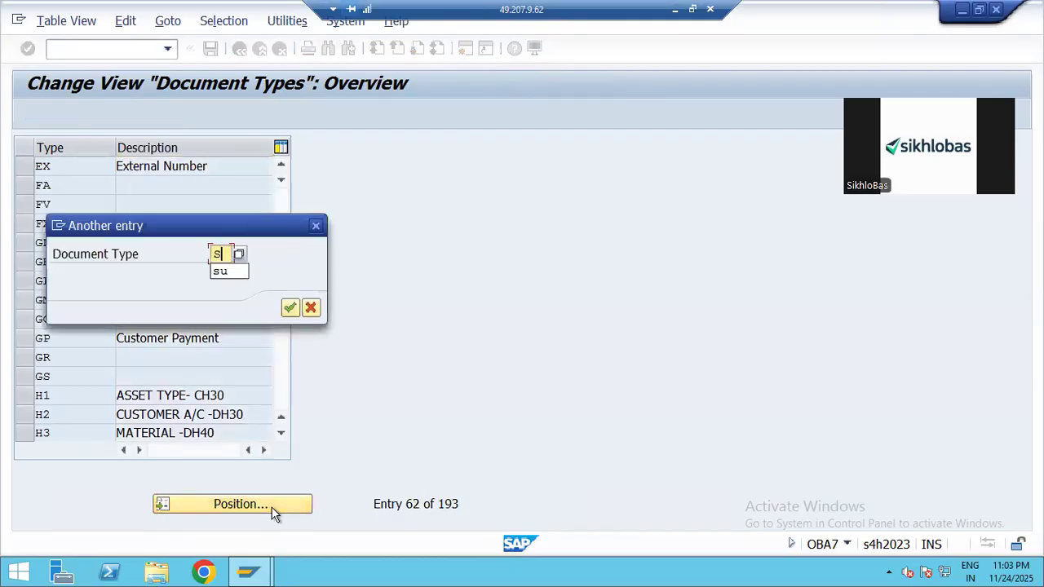
key(Return)
click(23, 166)
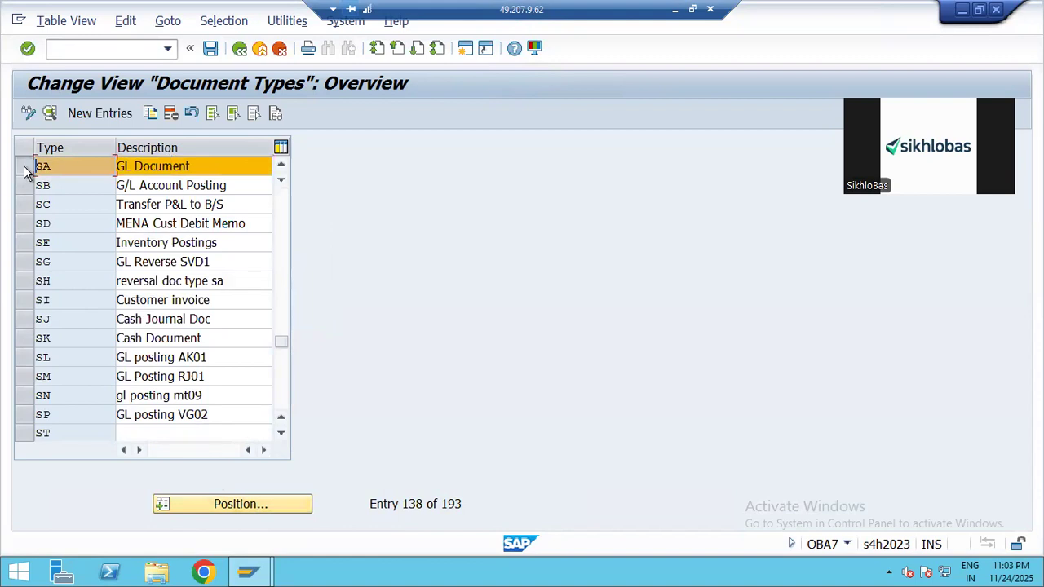
click(26, 169)
Look up document types KR and DR in turn by positioning the list at each entry.
click(228, 505)
text(KR)
key(Return)
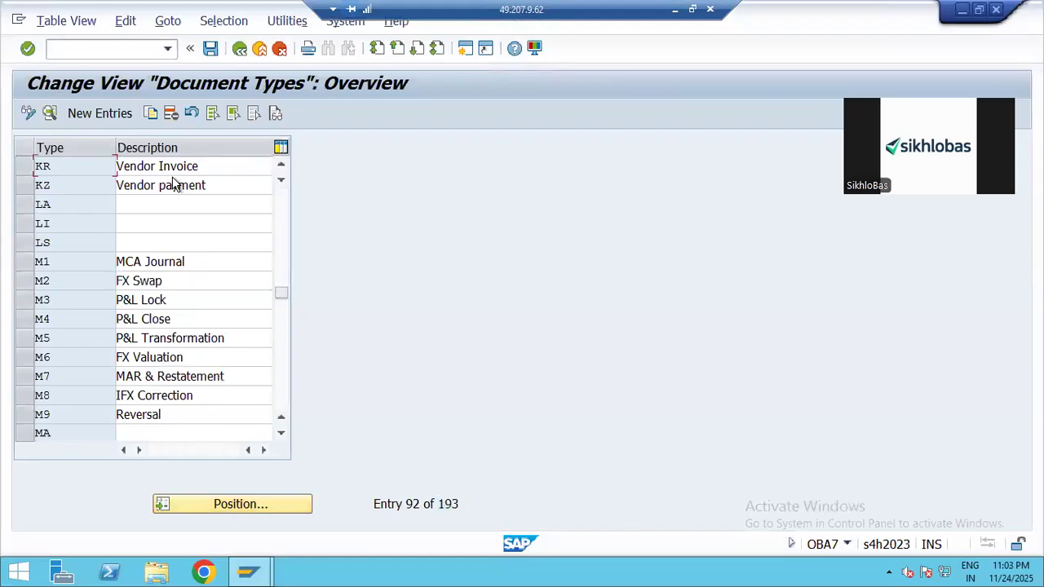
click(253, 506)
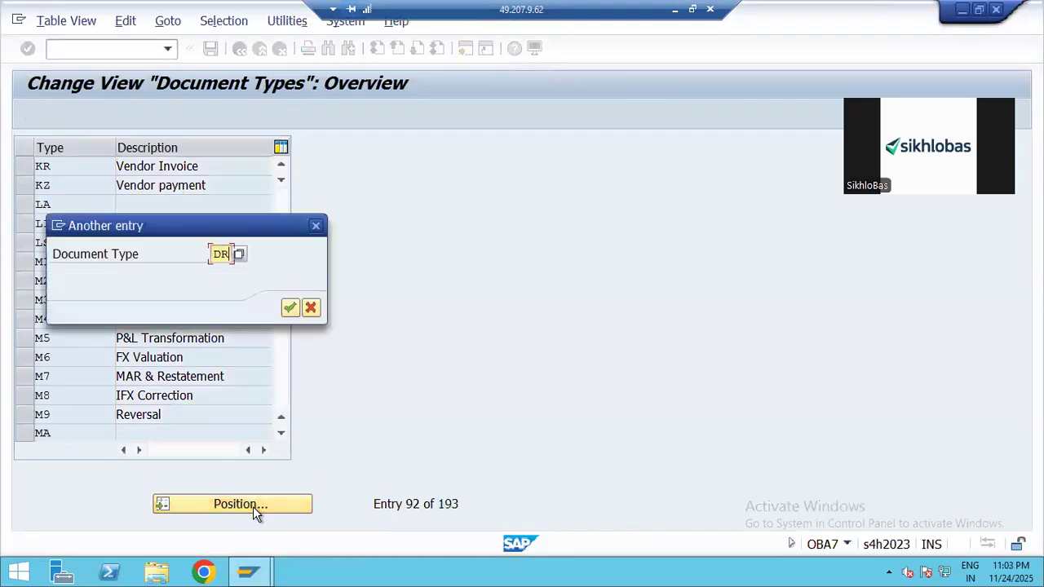
text(DR)
key(Return)
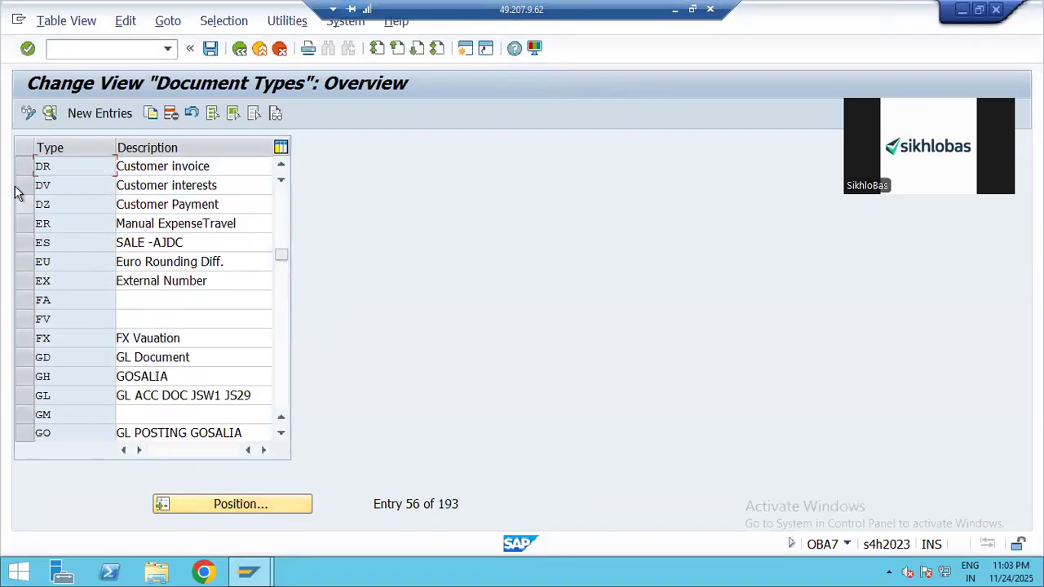
Look up the general ledger document type again in the document types list.
click(232, 503)
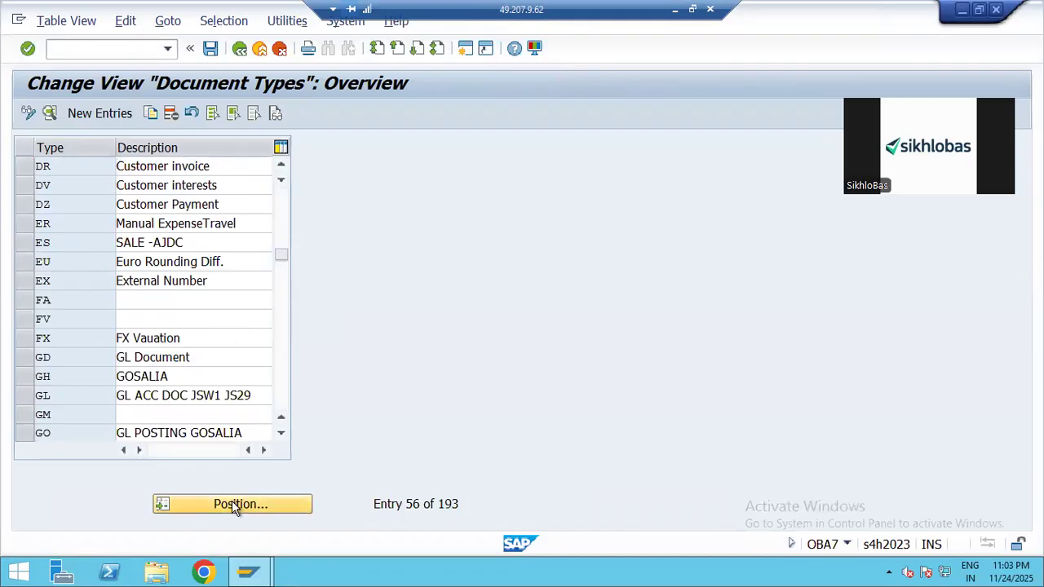
text(SA)
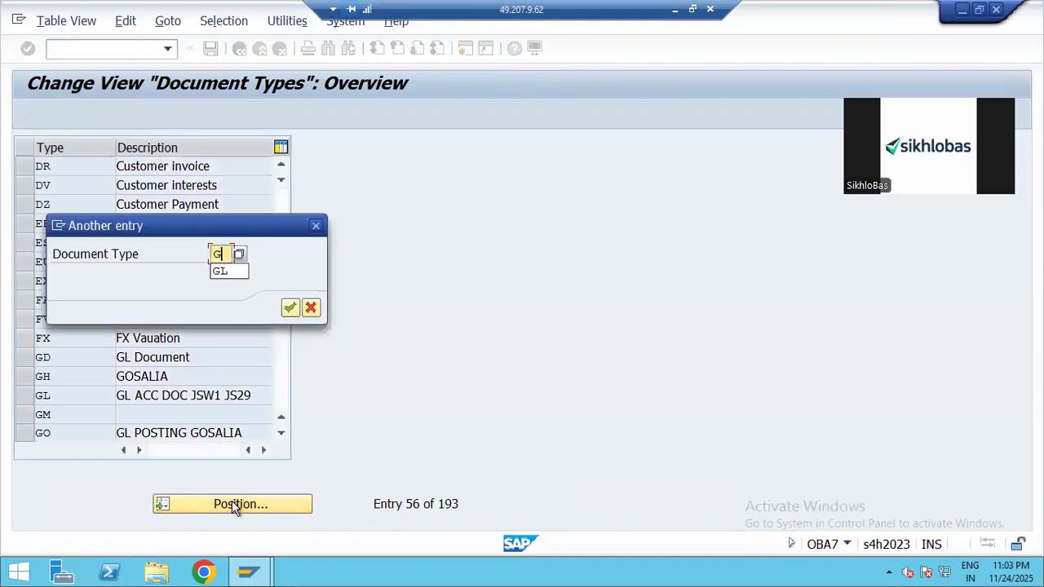
Find document type SA in the document types list and display its details, including its number range assignment.
key(Return)
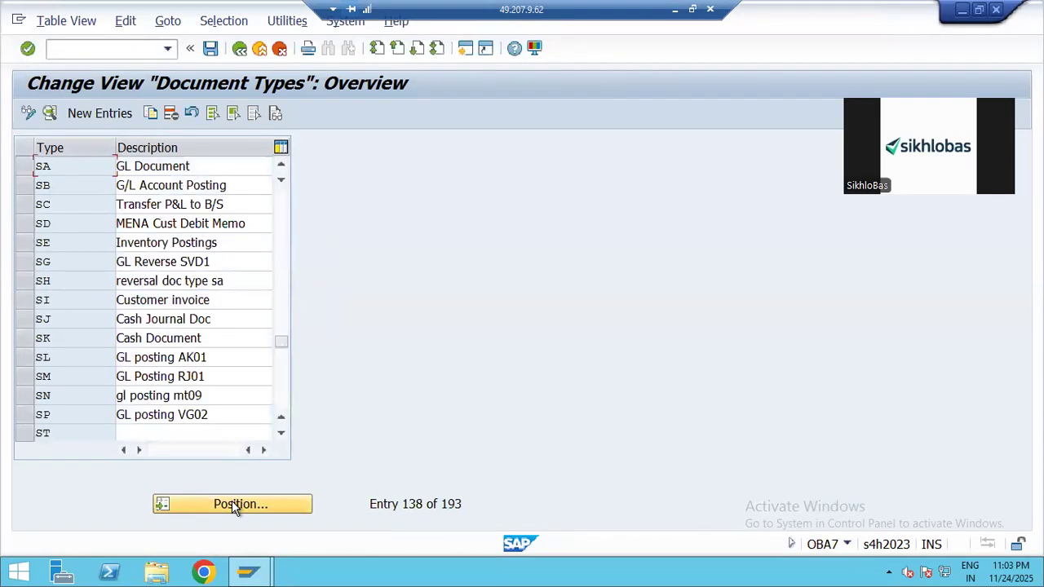
click(23, 167)
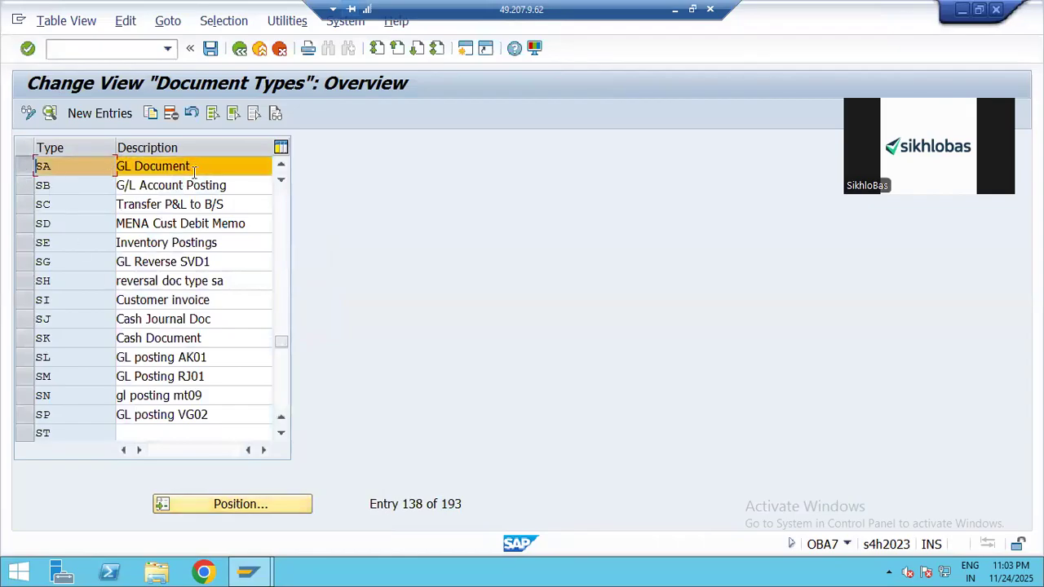
scroll(207, 314, up, 1)
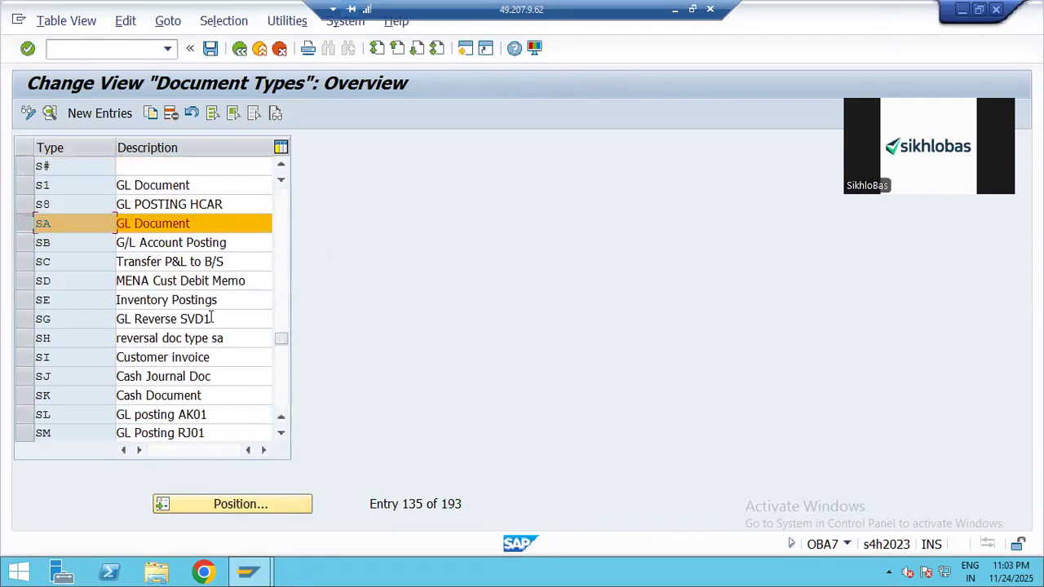
scroll(204, 299, up, 1)
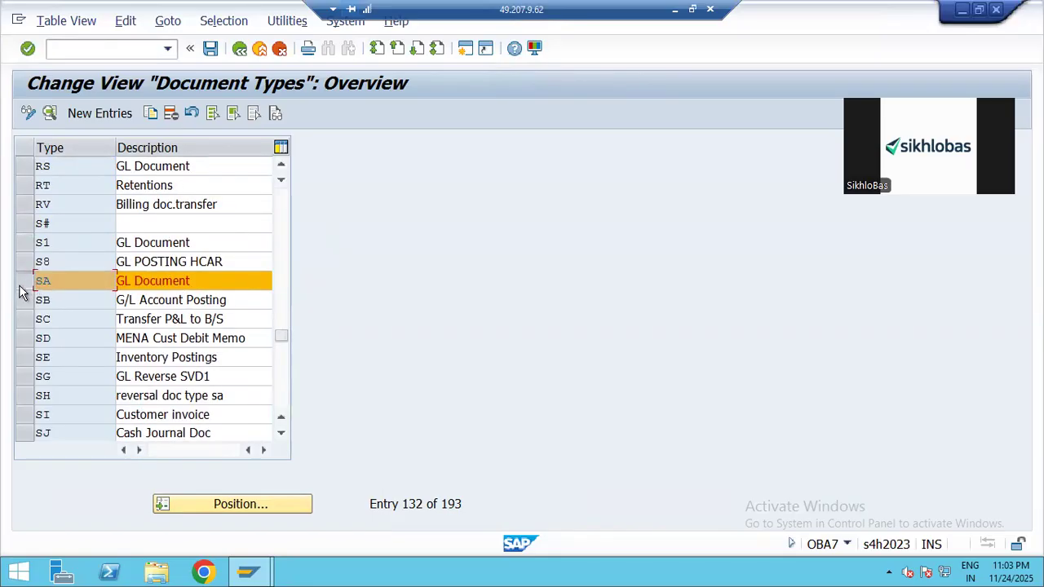
click(50, 112)
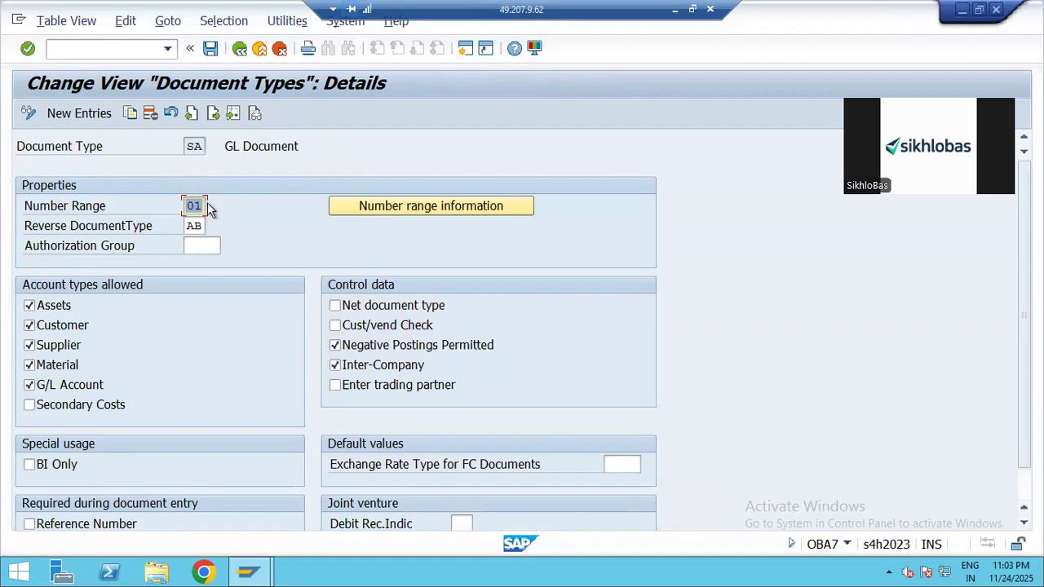
click(238, 50)
click(239, 50)
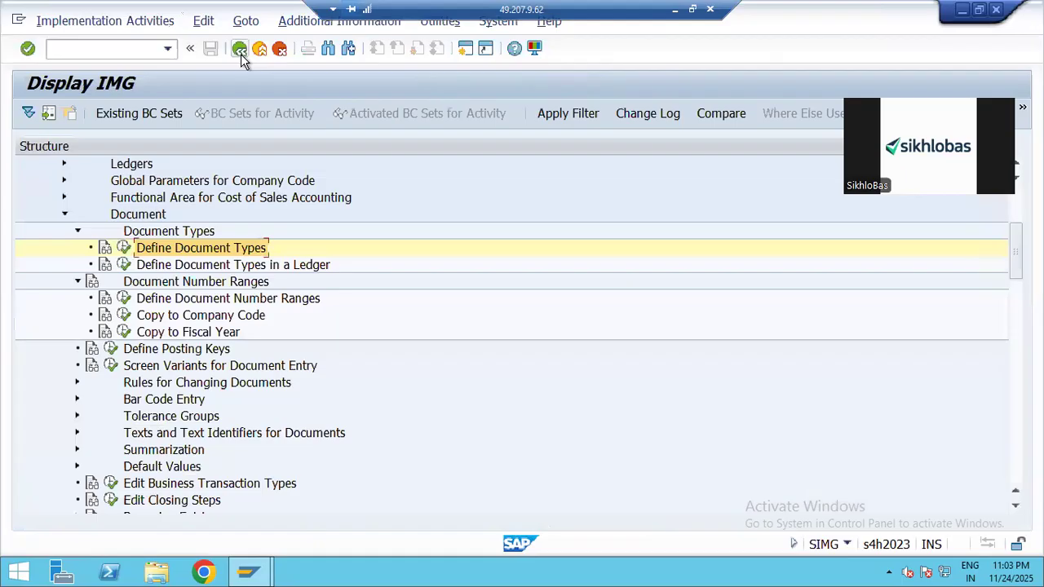
Open Define Document Number Ranges and look at the number range intervals of company code BH07.
click(160, 303)
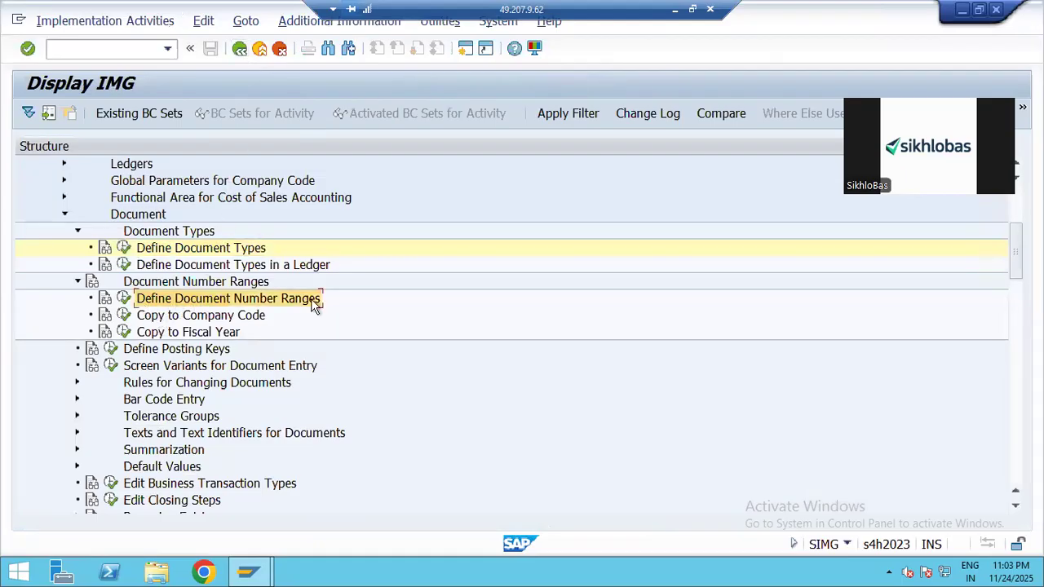
click(123, 298)
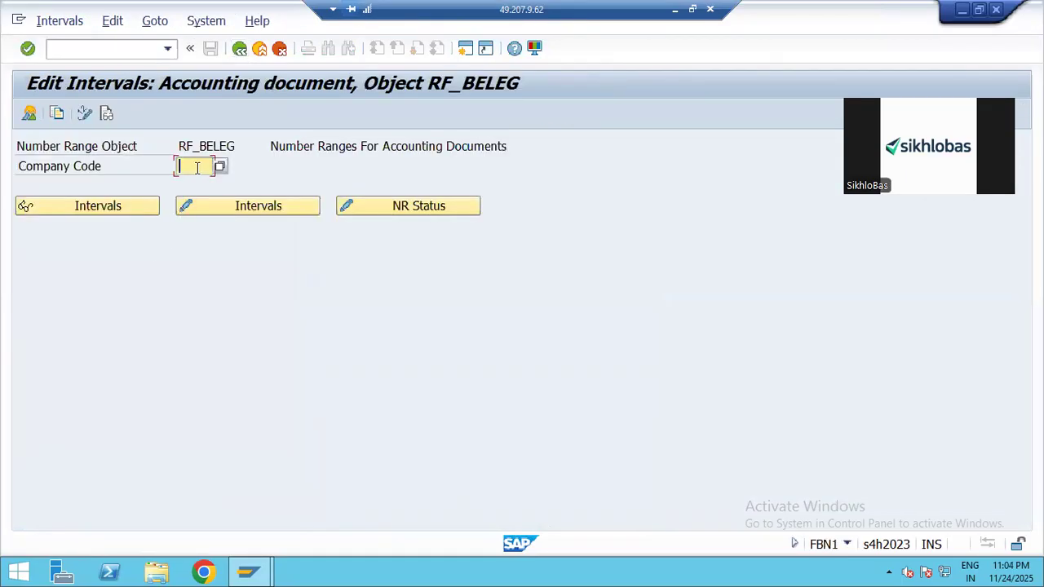
text(BH)
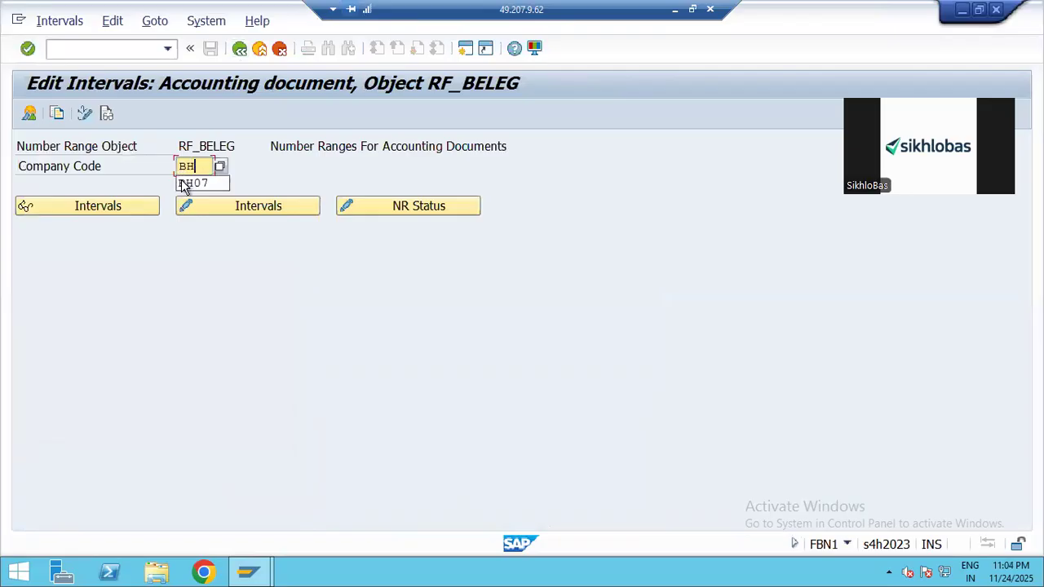
text(07)
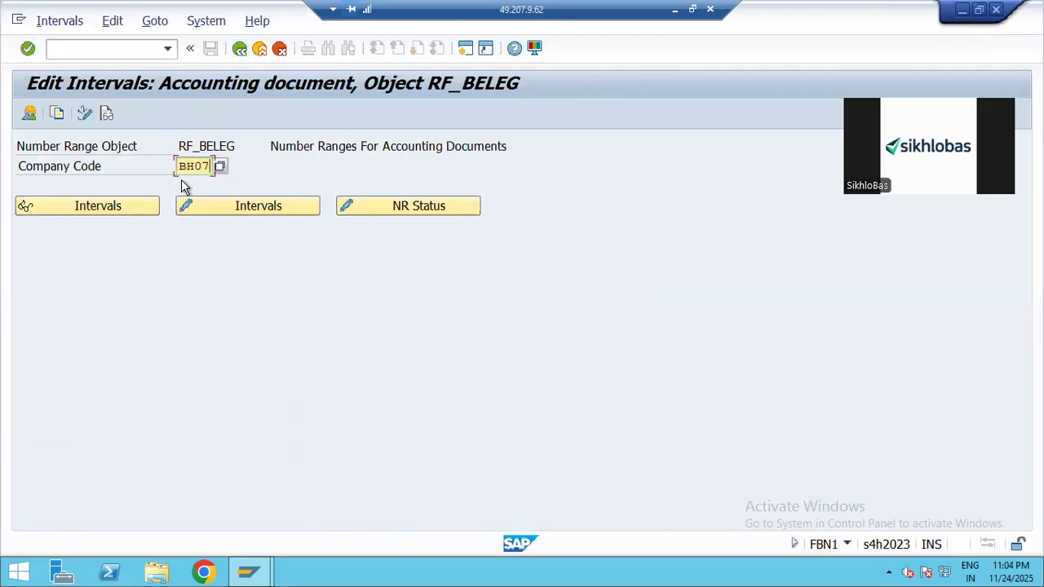
click(230, 211)
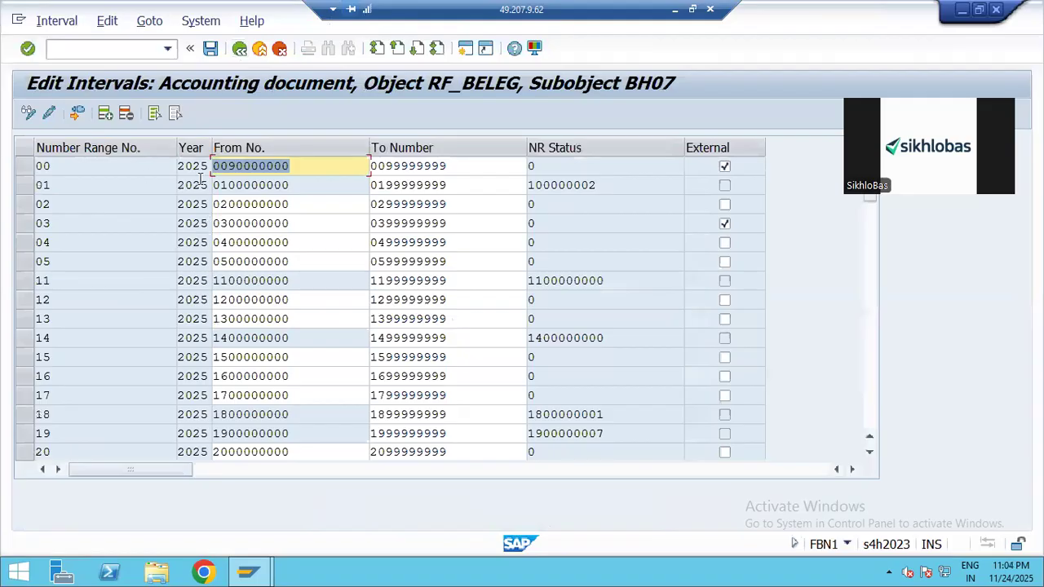
click(239, 48)
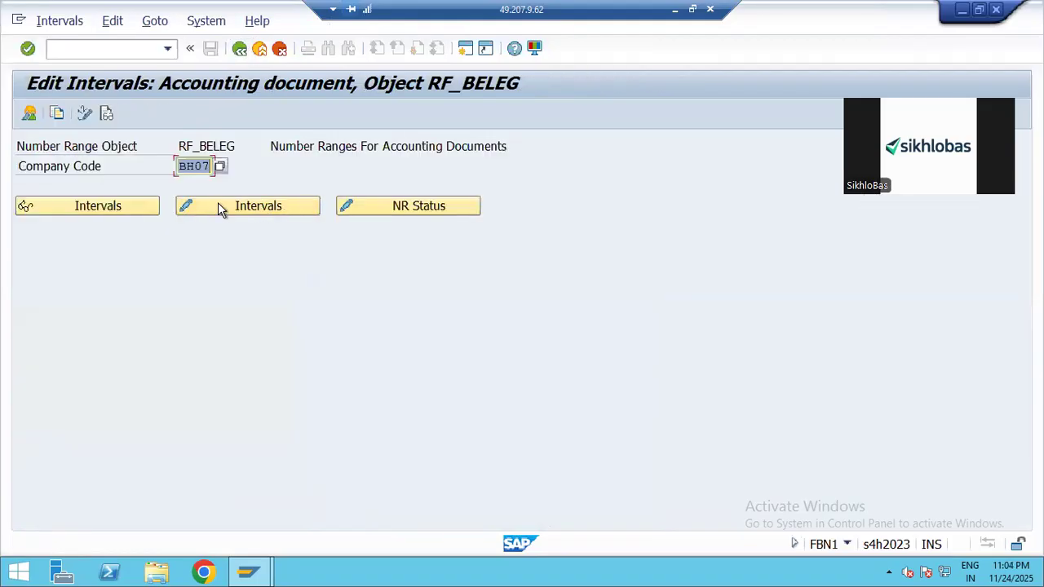
click(217, 204)
click(240, 48)
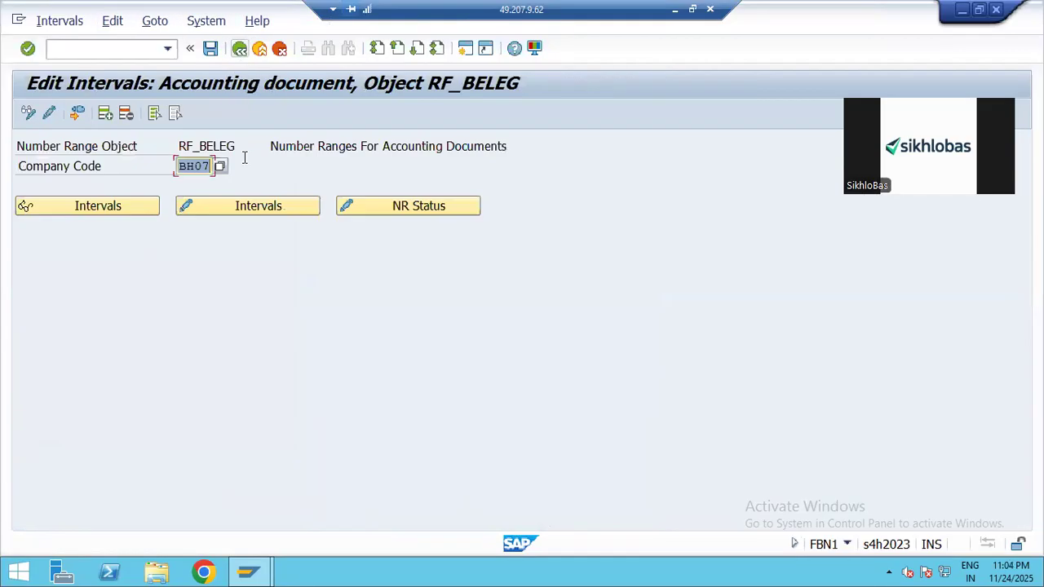
key(BackSpace)
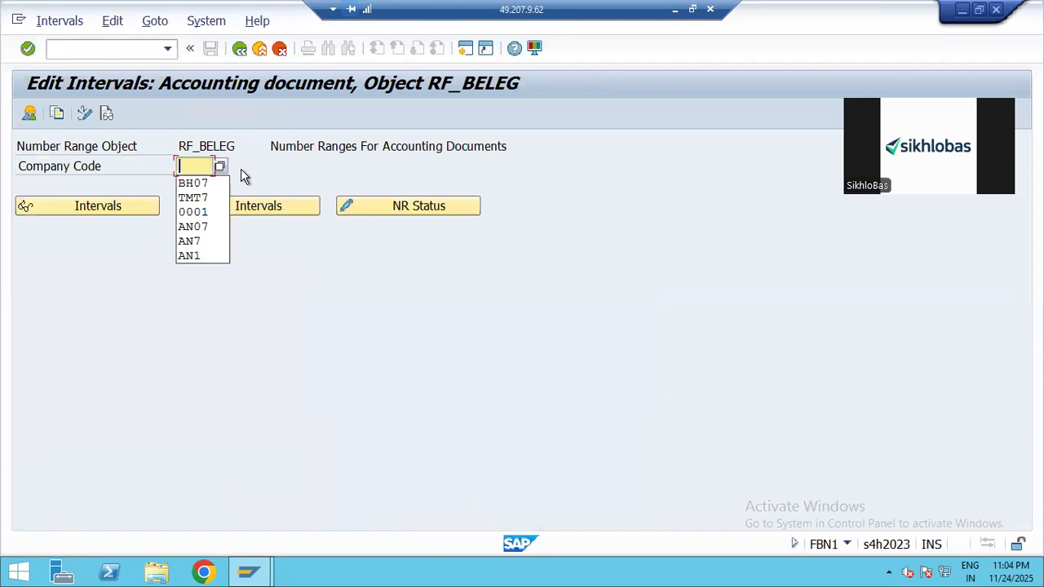
text(PS07)
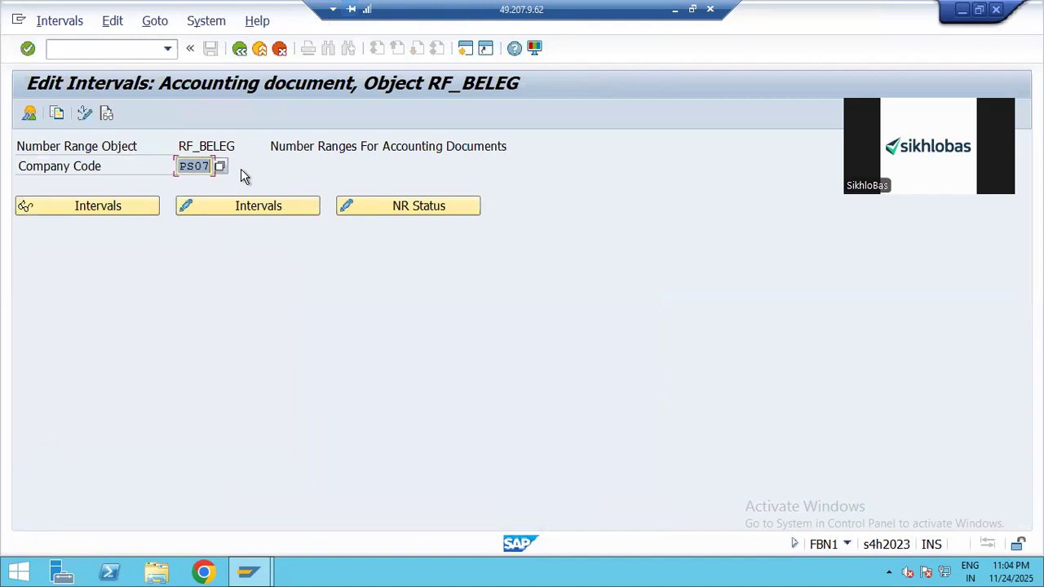
click(237, 205)
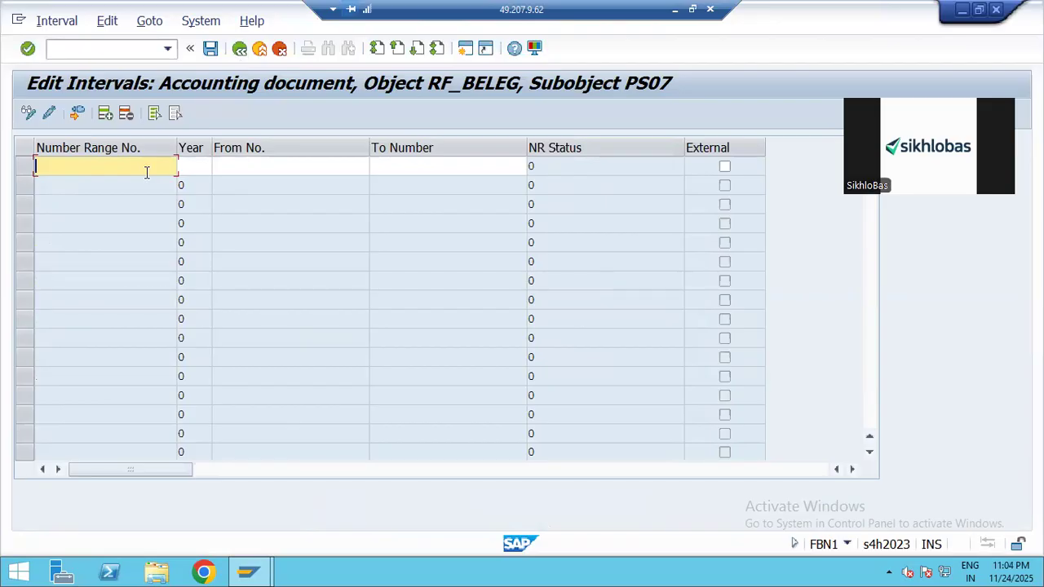
click(186, 167)
text(2025)
click(262, 169)
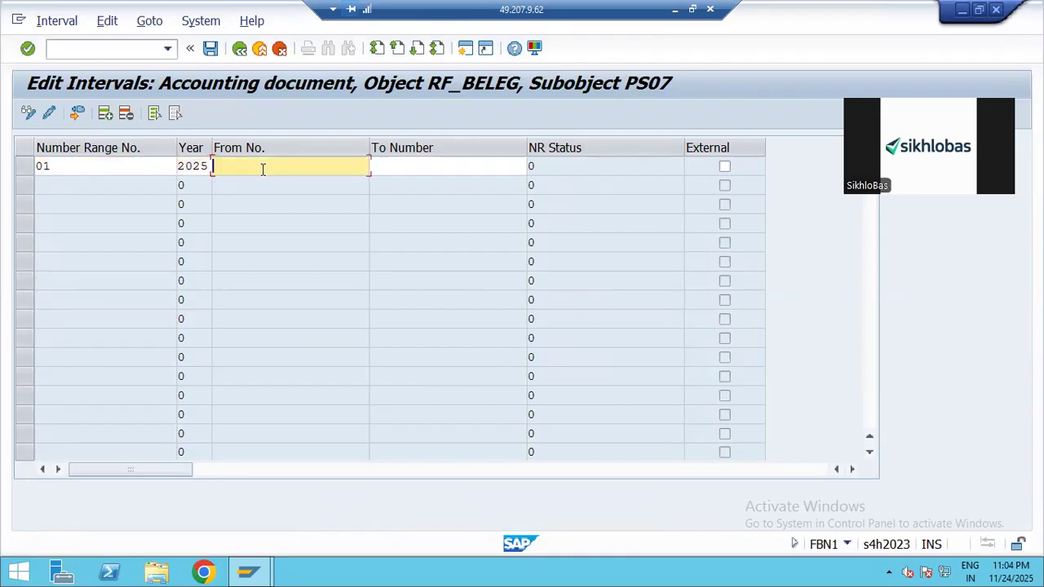
text(1000000000)
click(399, 165)
text(1999999999)
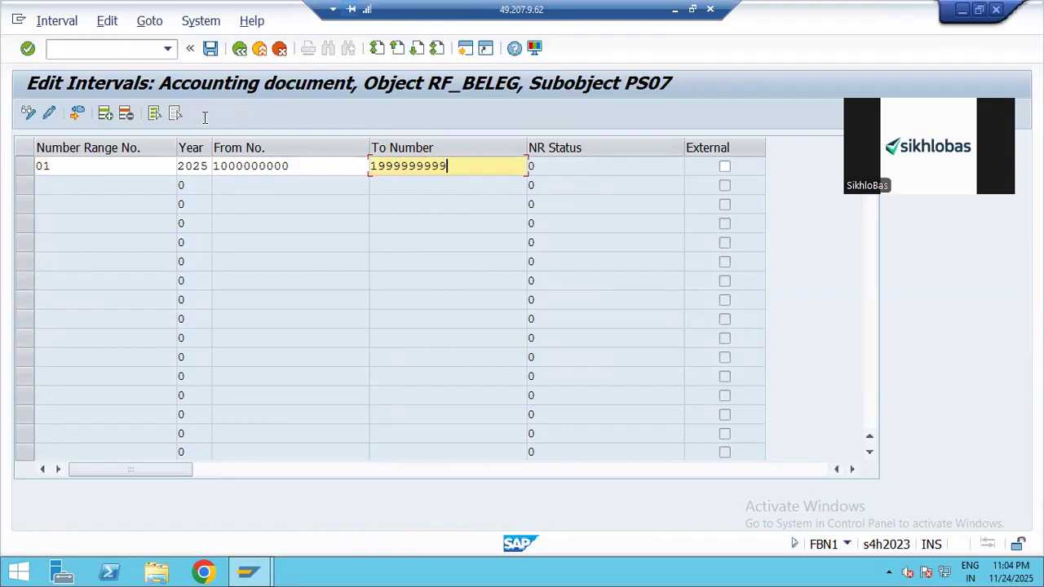
click(210, 49)
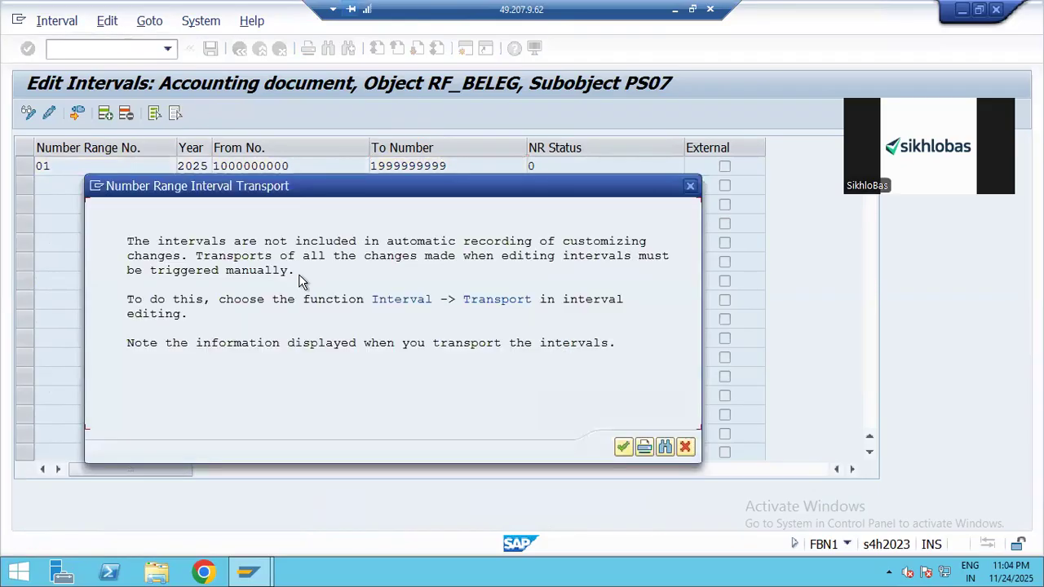
click(623, 446)
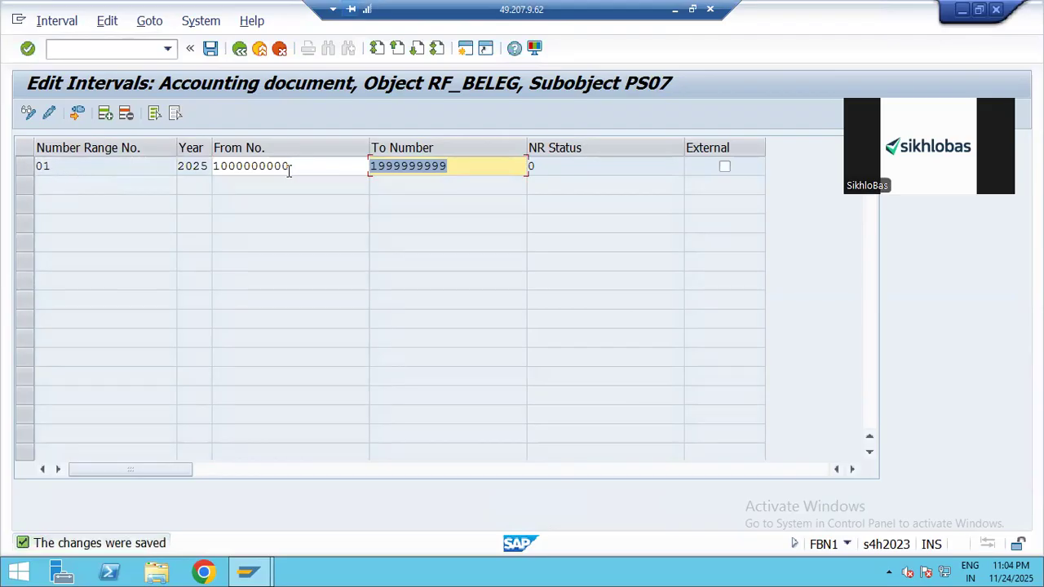
Delete number range interval 01 from company code PS07, save the change and leave the interval list.
drag(292, 167, 208, 177)
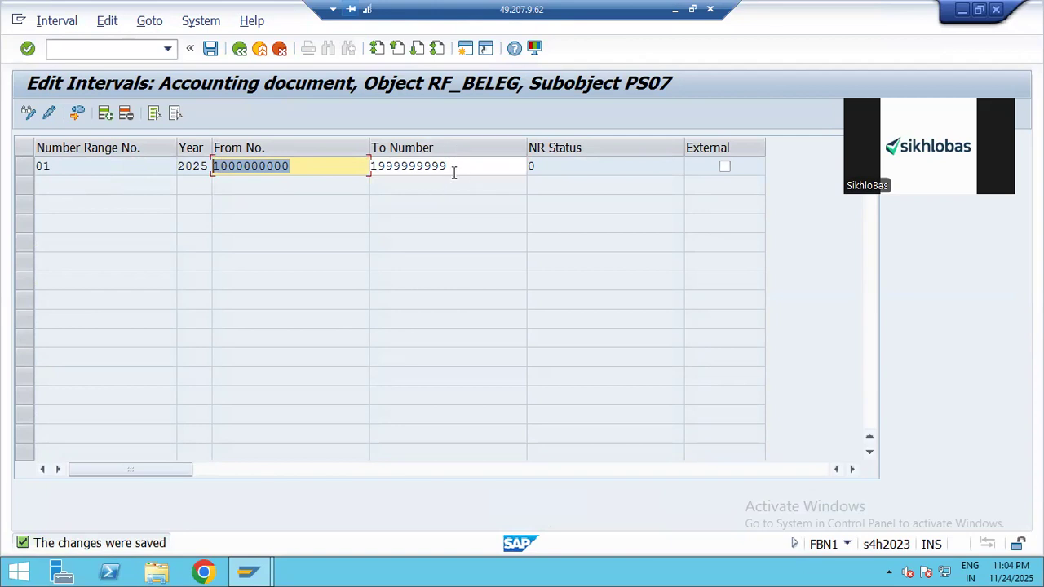
drag(455, 171, 385, 184)
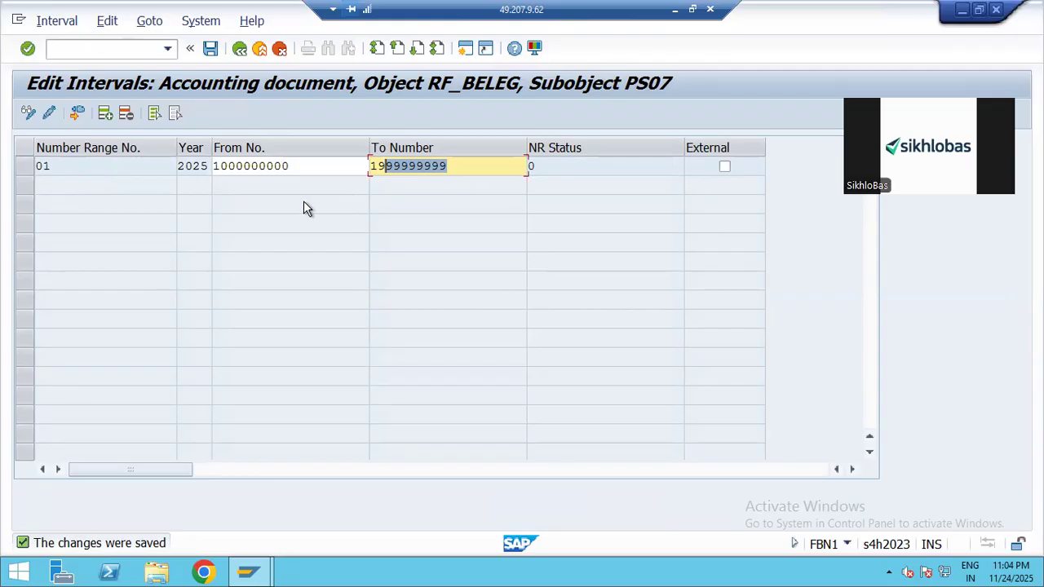
click(26, 167)
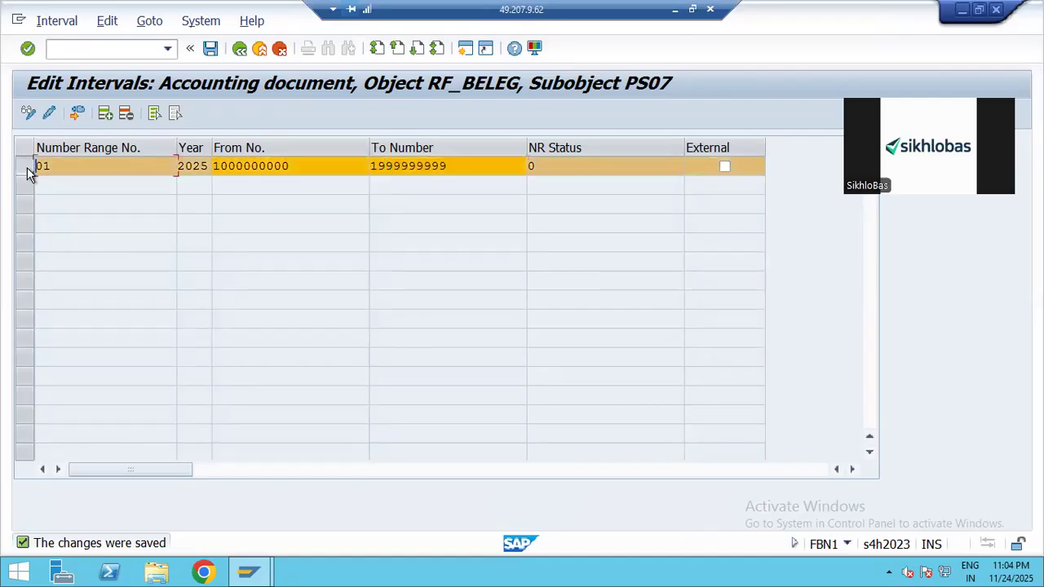
click(126, 114)
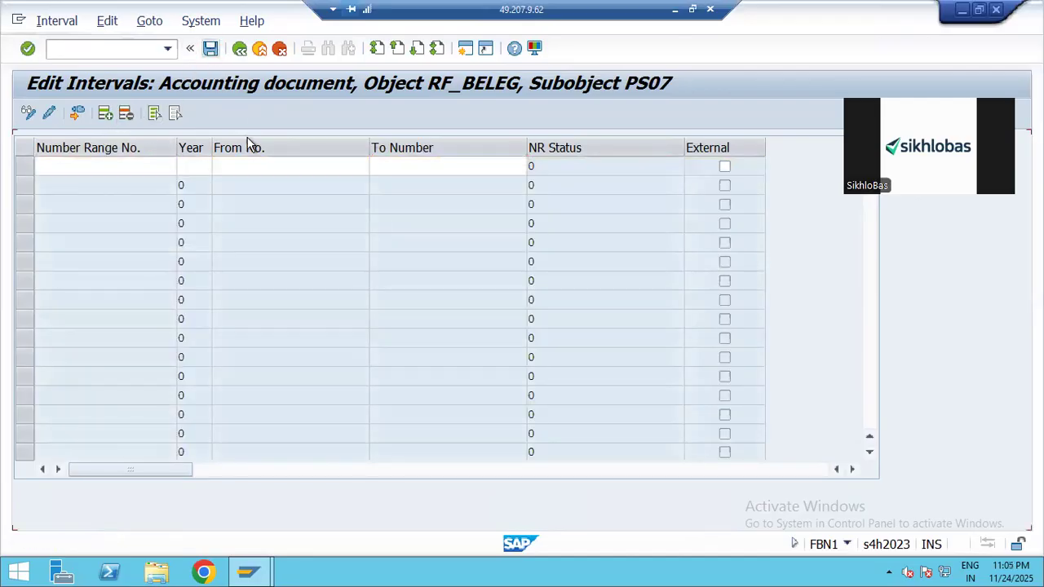
key(ctrl+s)
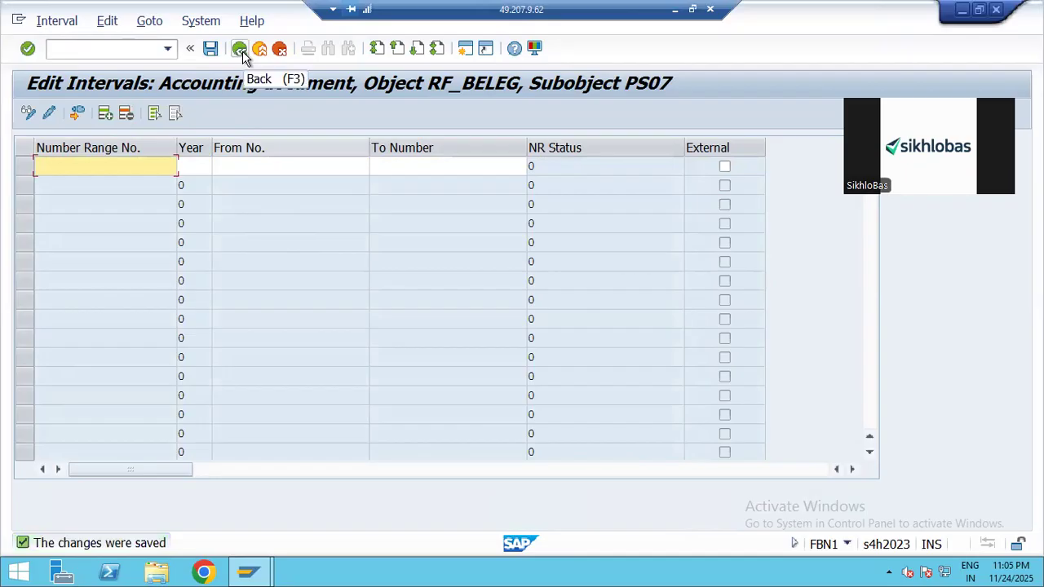
click(240, 50)
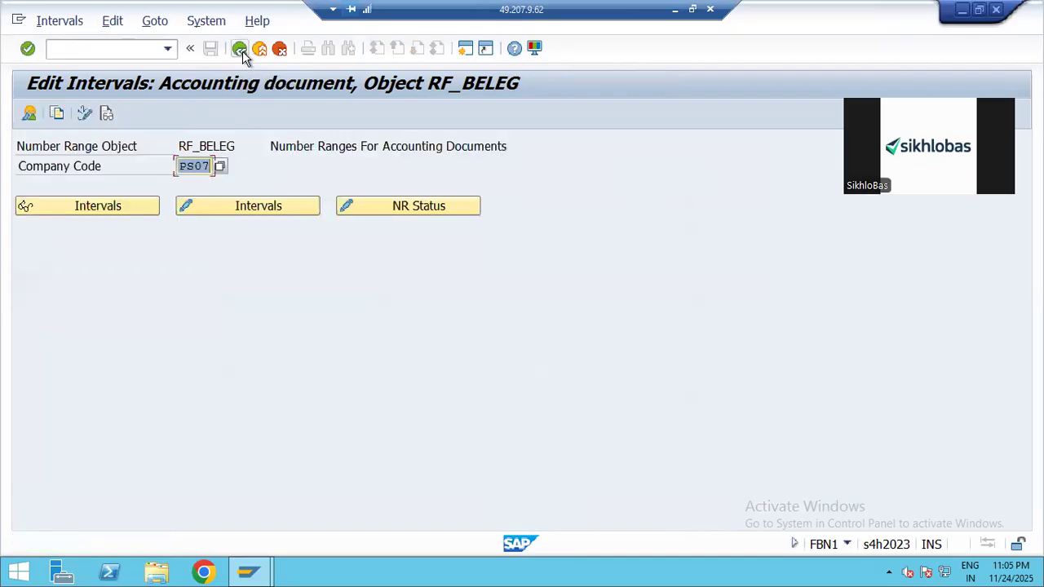
Review the number range intervals and their years for company code 0001, then return to the customizing structure.
text(0001)
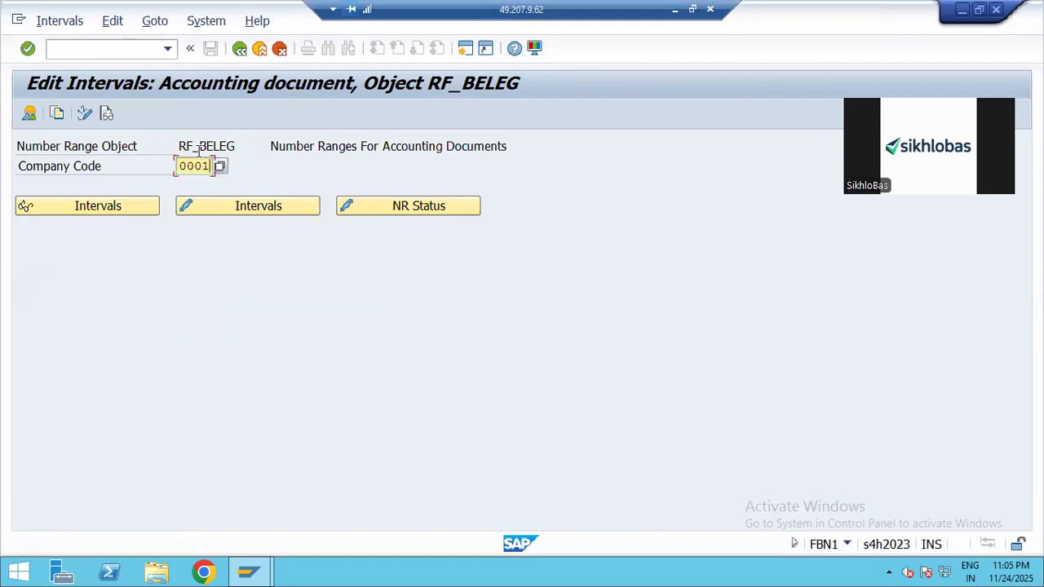
click(226, 208)
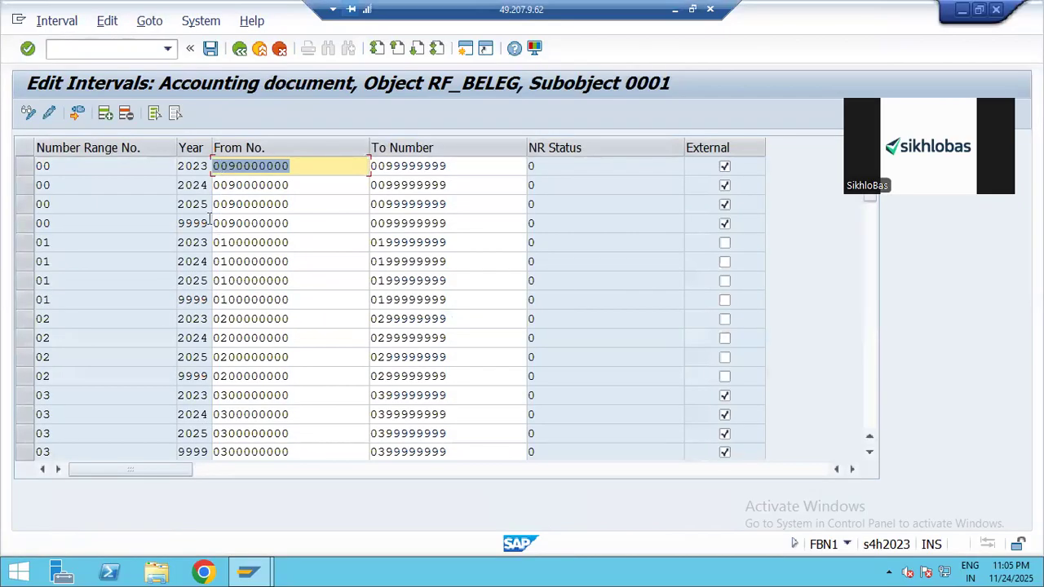
scroll(47, 216, down, 5)
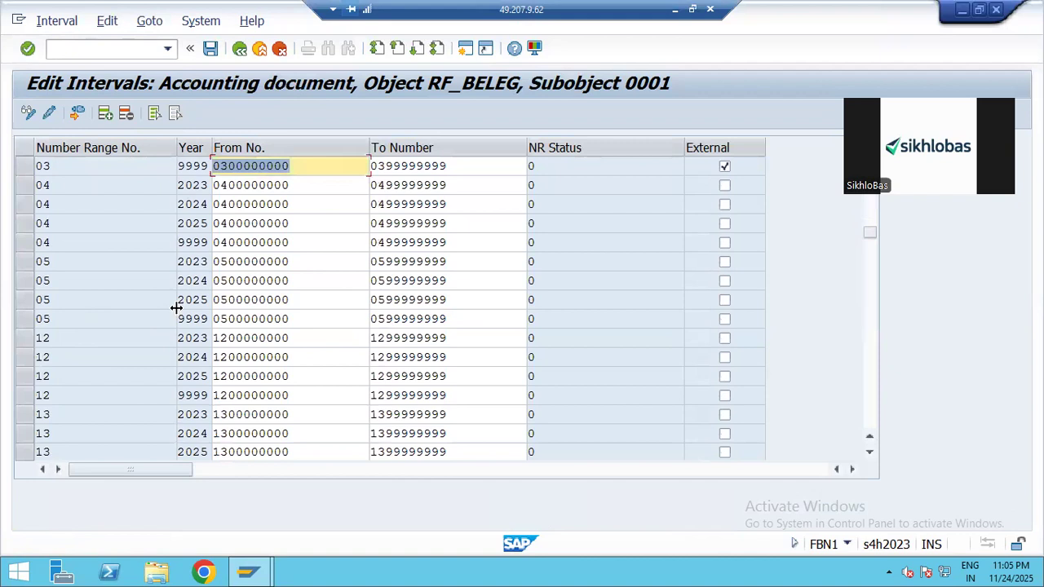
double_click(180, 224)
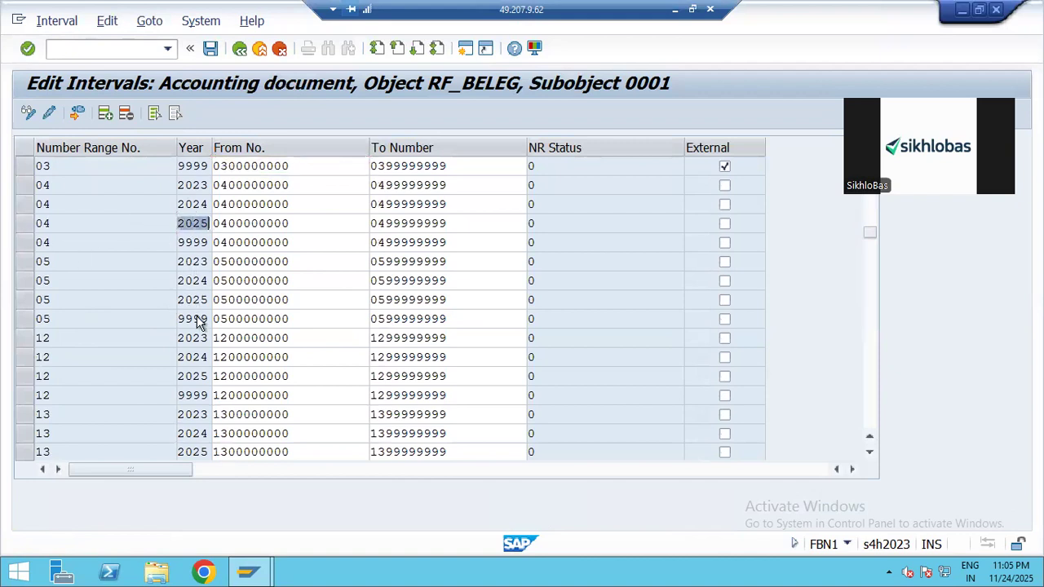
scroll(233, 65, up, 3)
click(239, 50)
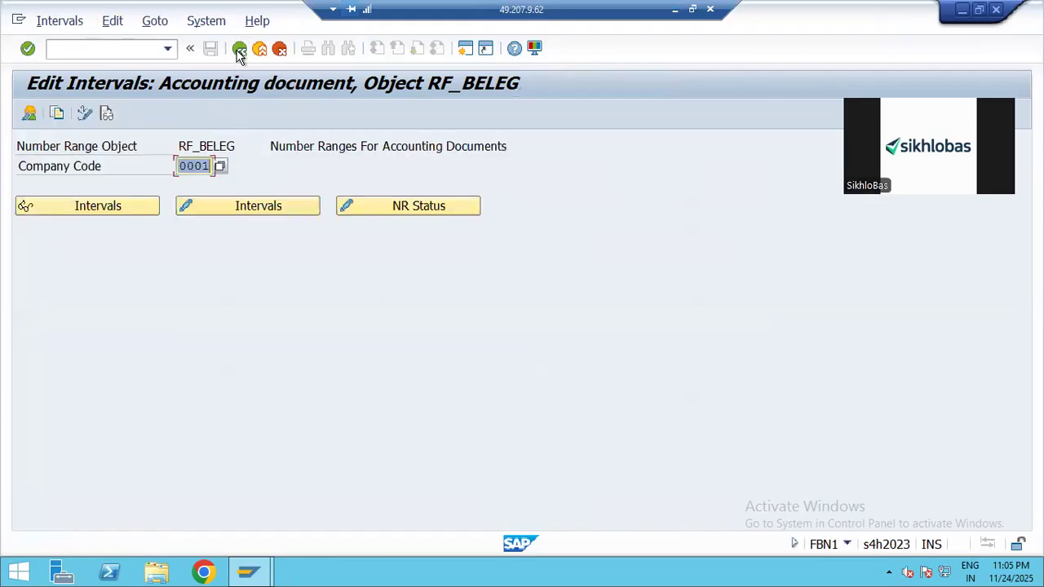
click(239, 49)
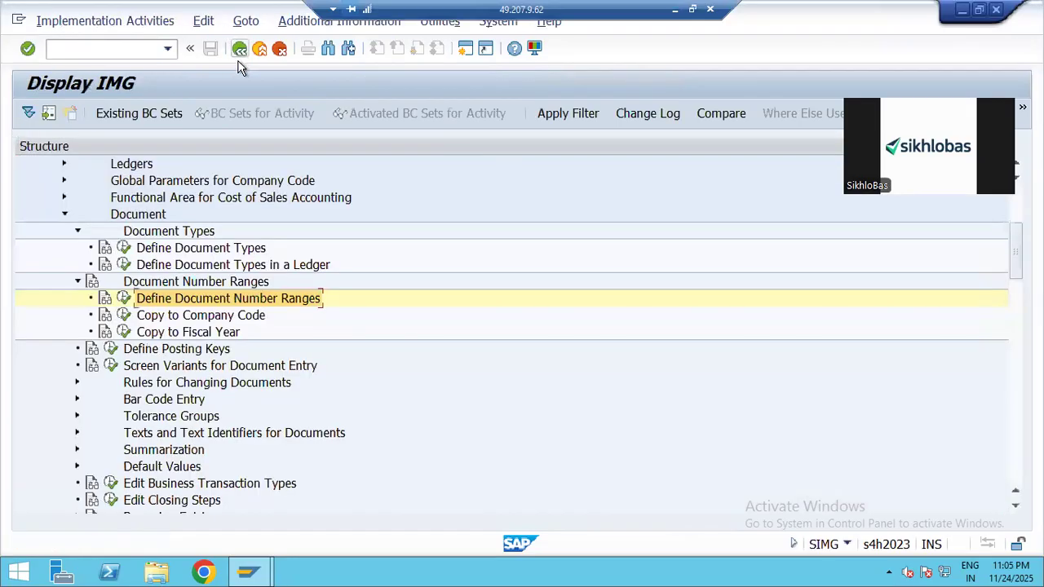
Open the Copy to Company Code activity for document number ranges, accept the transport notice and set the fiscal year to 2025.
click(230, 318)
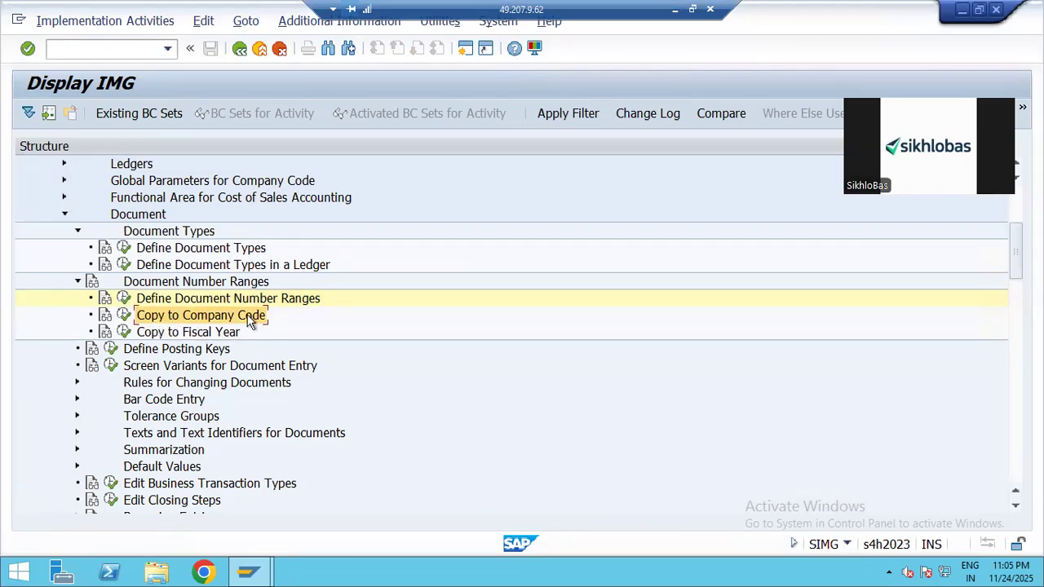
click(124, 316)
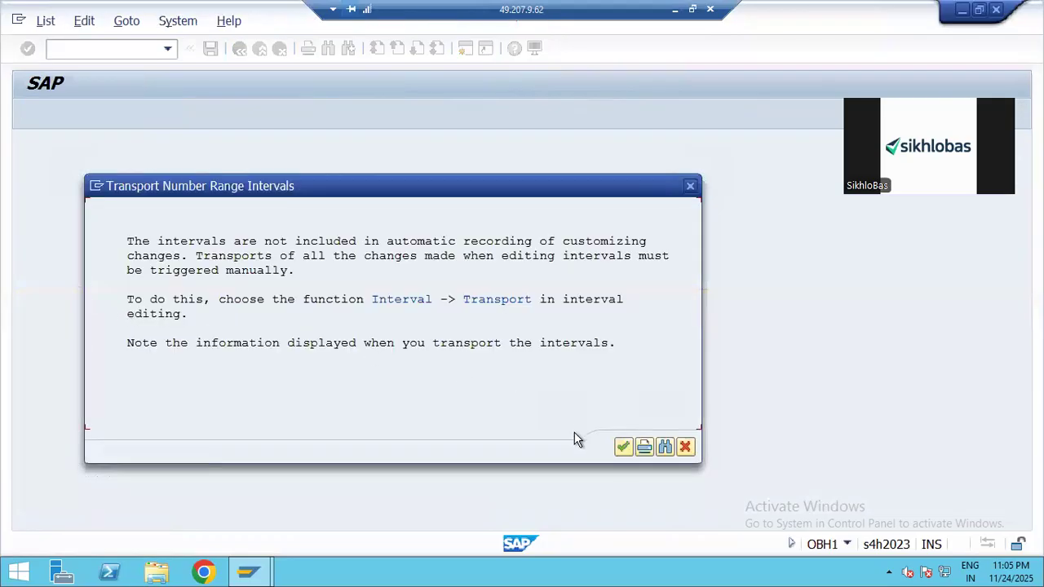
click(623, 447)
click(295, 185)
text(2025)
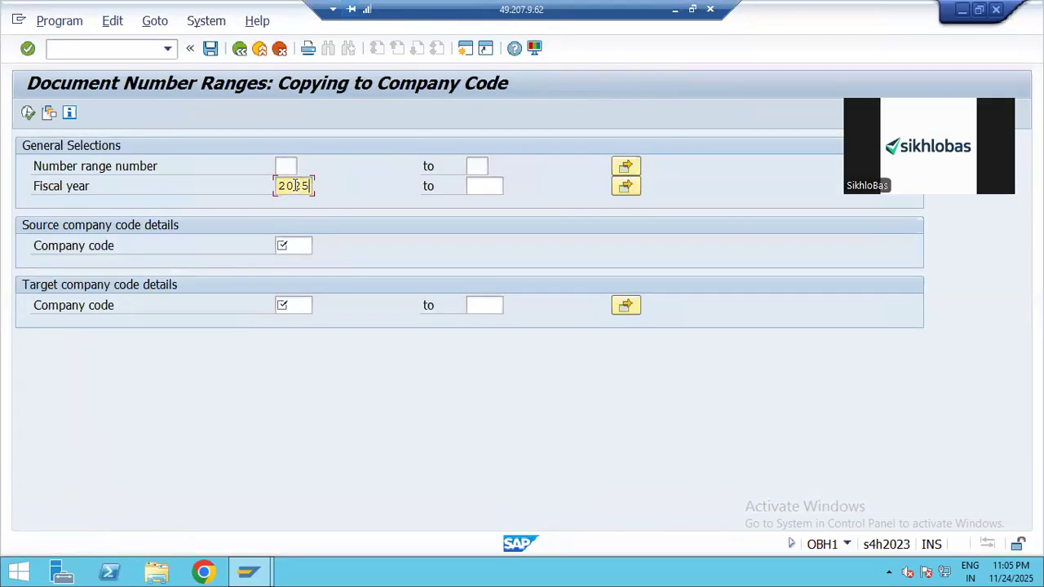
Copy the number ranges from source company code 0001 to target company code PS07 and confirm the execution.
click(293, 247)
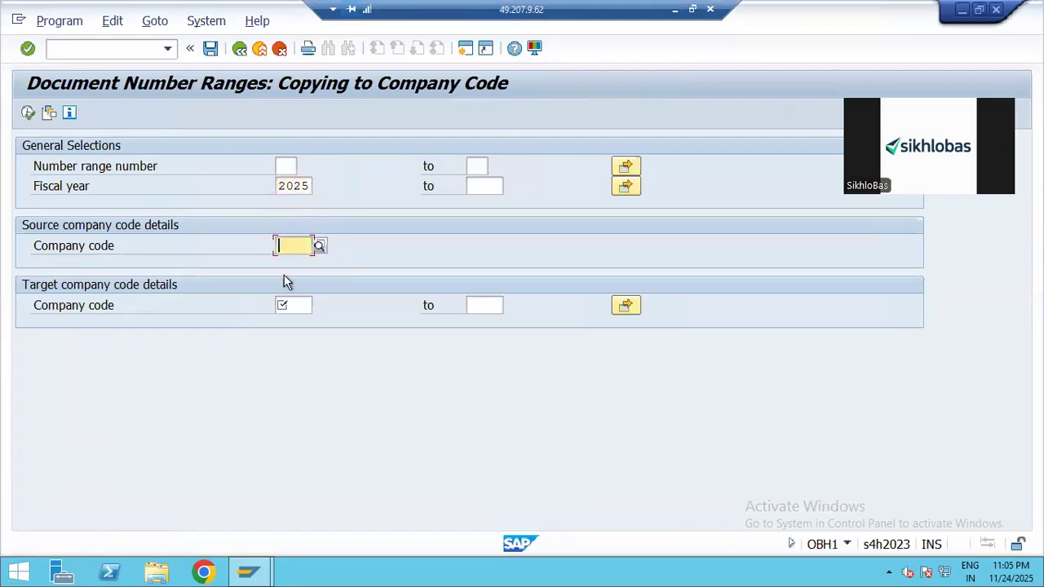
text(0001)
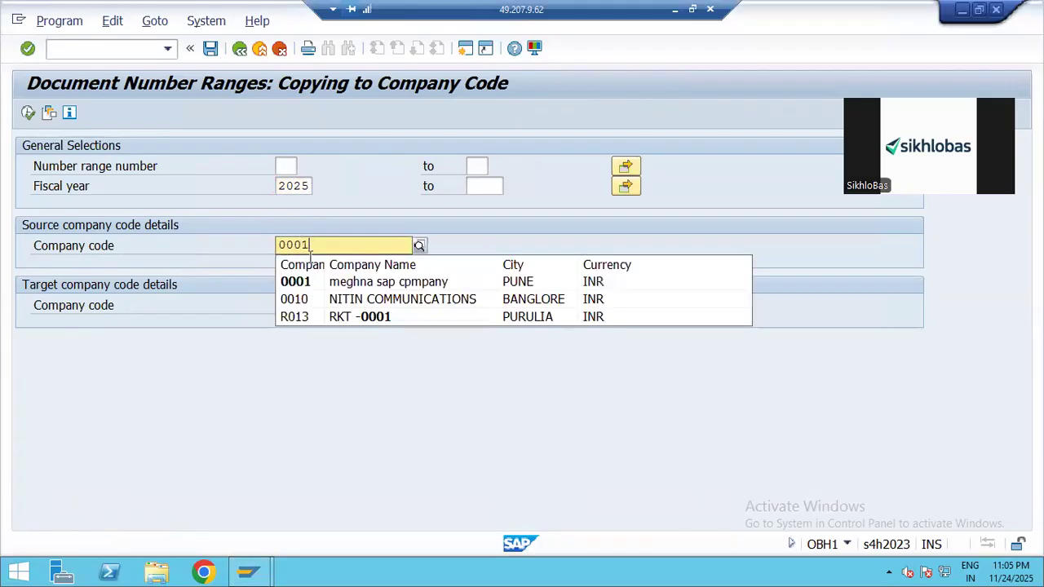
click(300, 279)
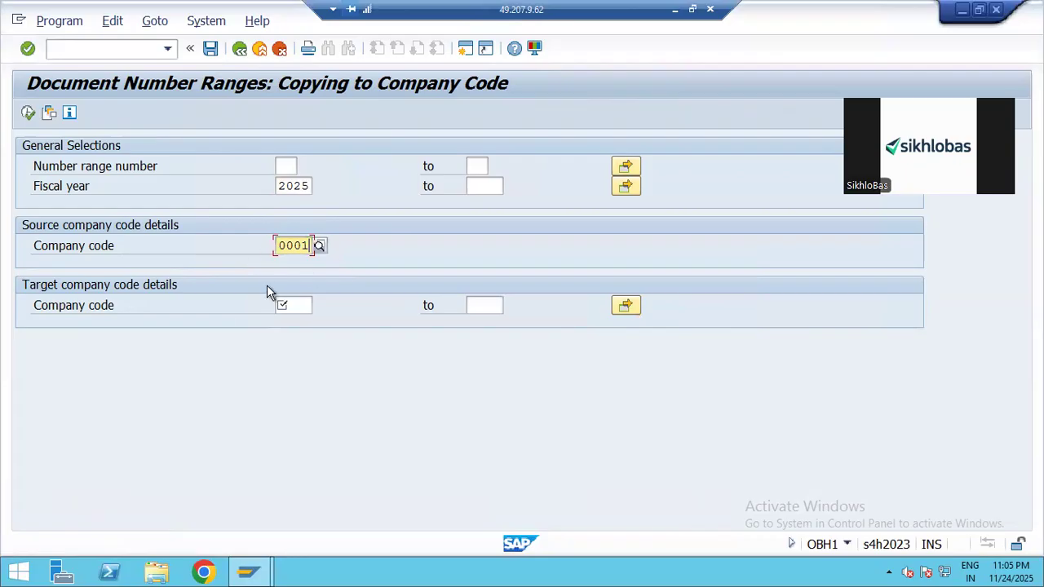
click(294, 302)
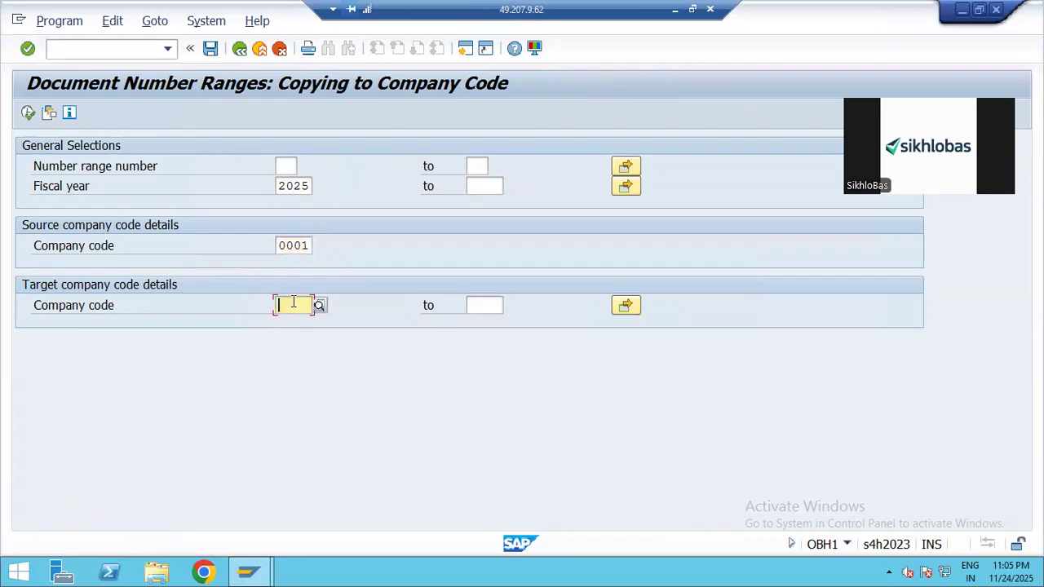
text(PS07)
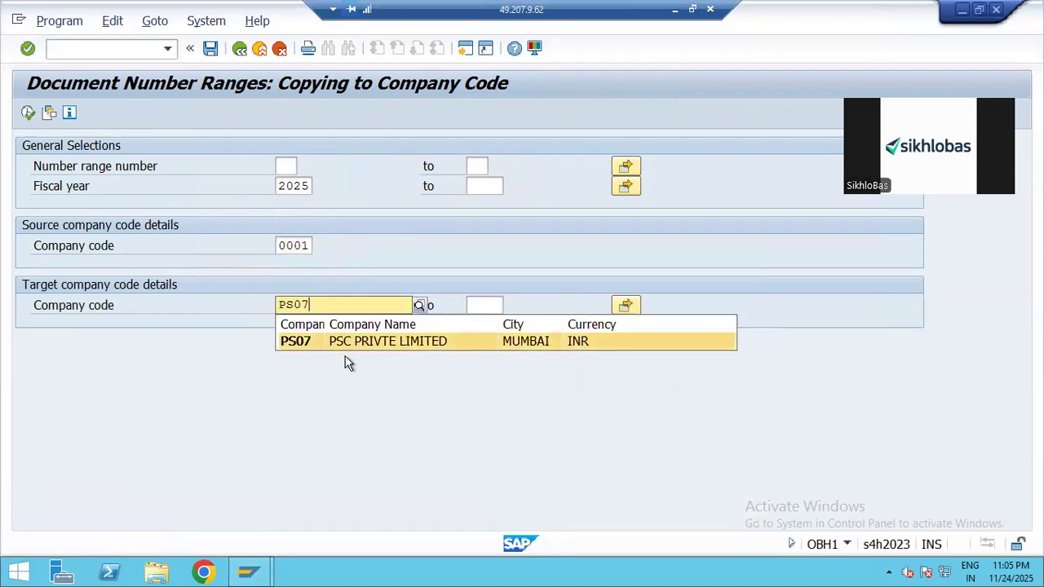
click(354, 346)
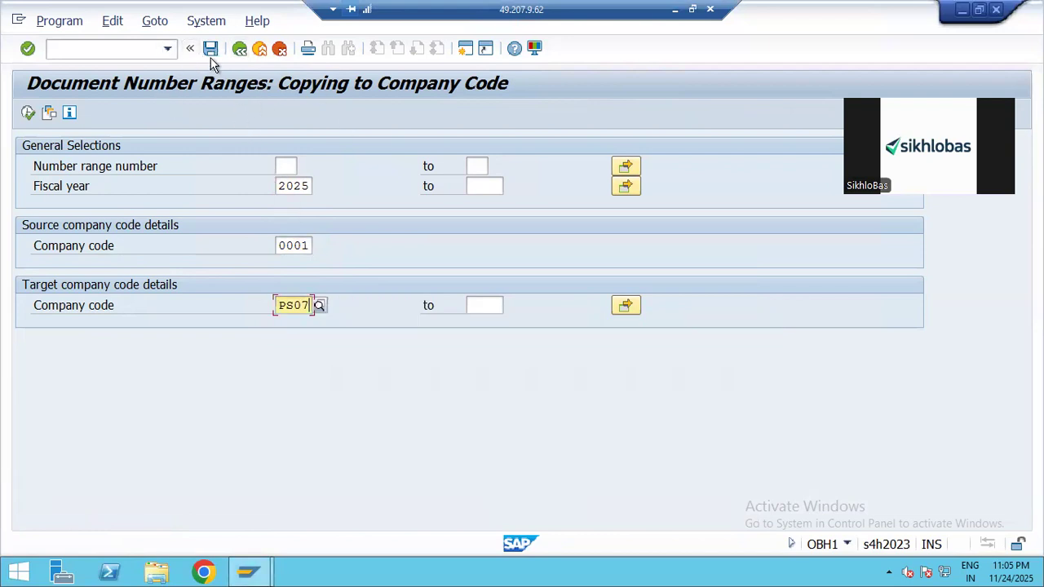
click(28, 114)
click(258, 335)
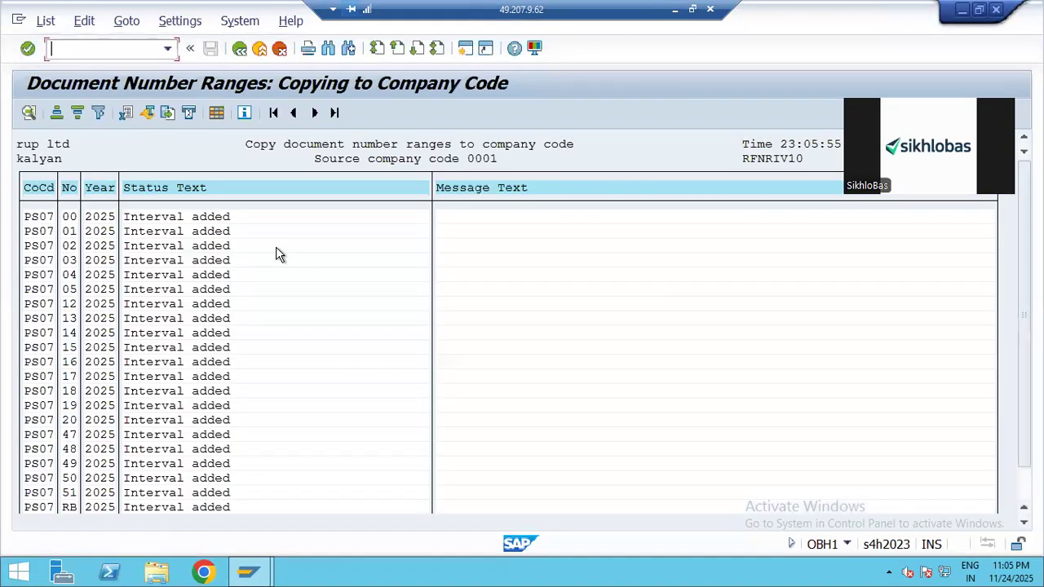
Review the copy log of the PS07 number range intervals and go back to the customizing structure.
click(85, 233)
key(alt+Tab)
click(720, 120)
click(71, 377)
click(240, 49)
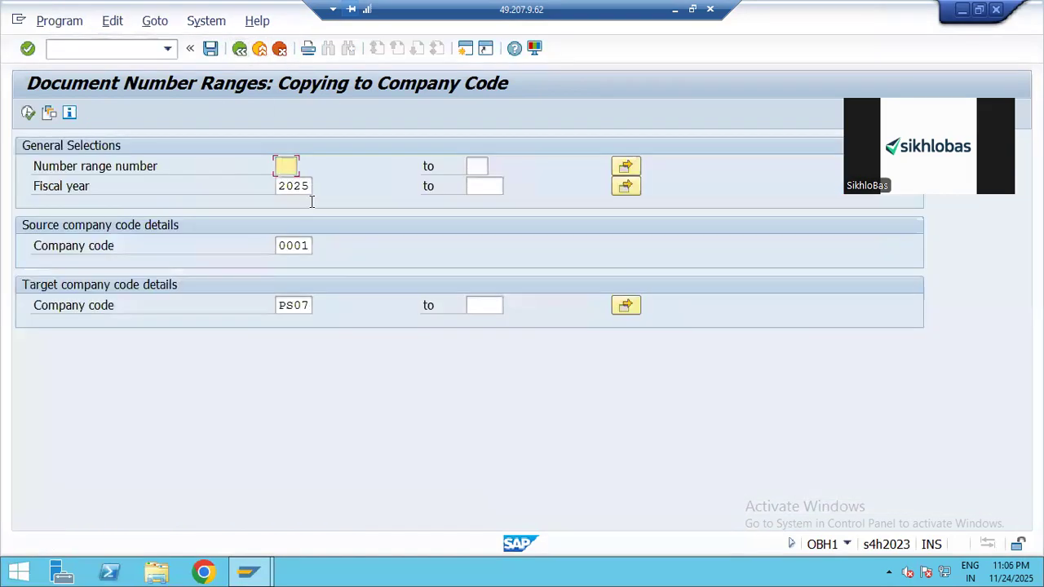
click(240, 49)
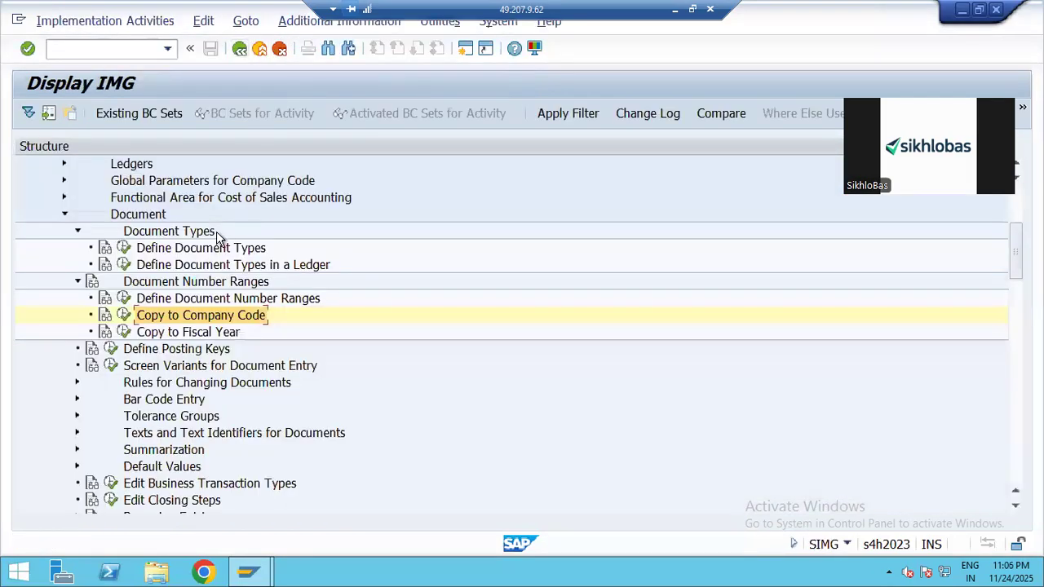
click(124, 297)
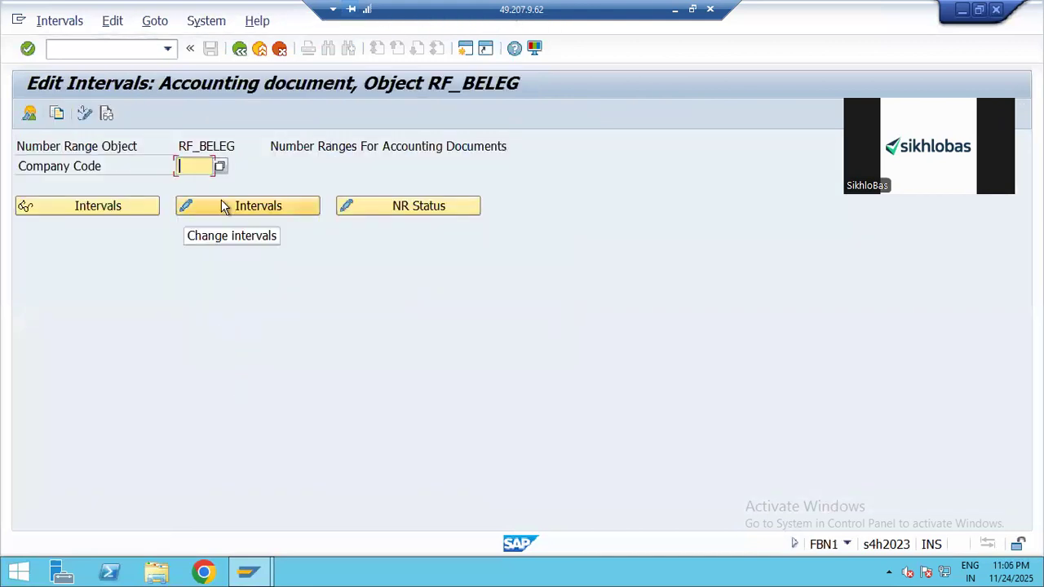
click(240, 49)
In Define Document Types, look up the number range assigned to document type DR and return to the overview.
click(123, 248)
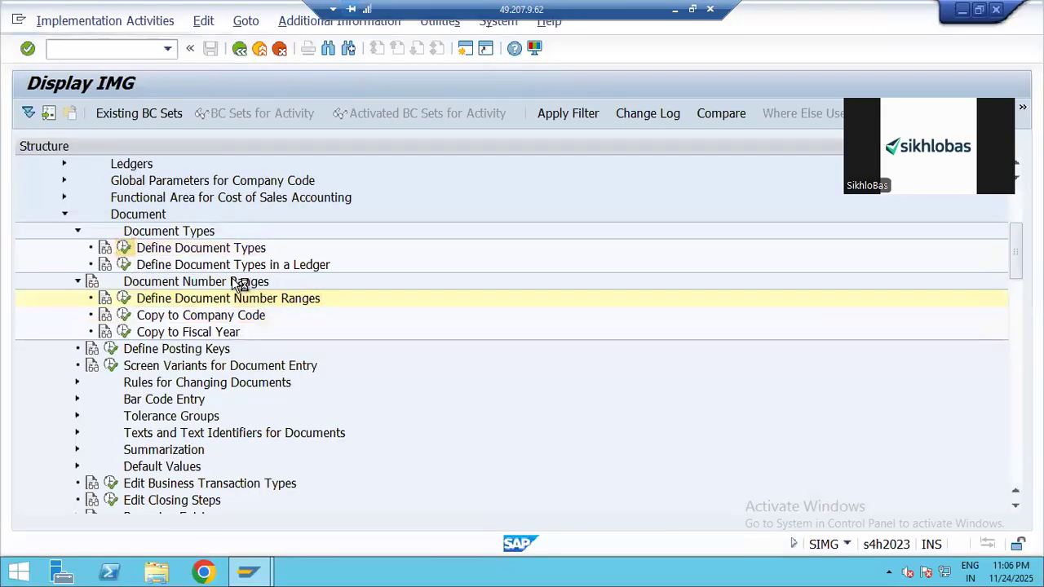
click(216, 505)
text(DR)
key(Return)
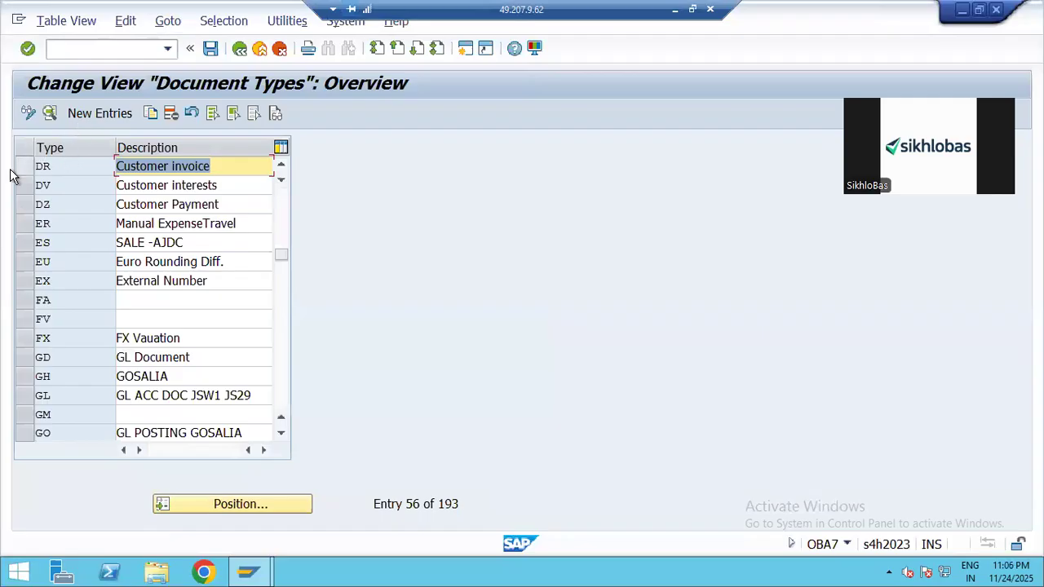
click(49, 115)
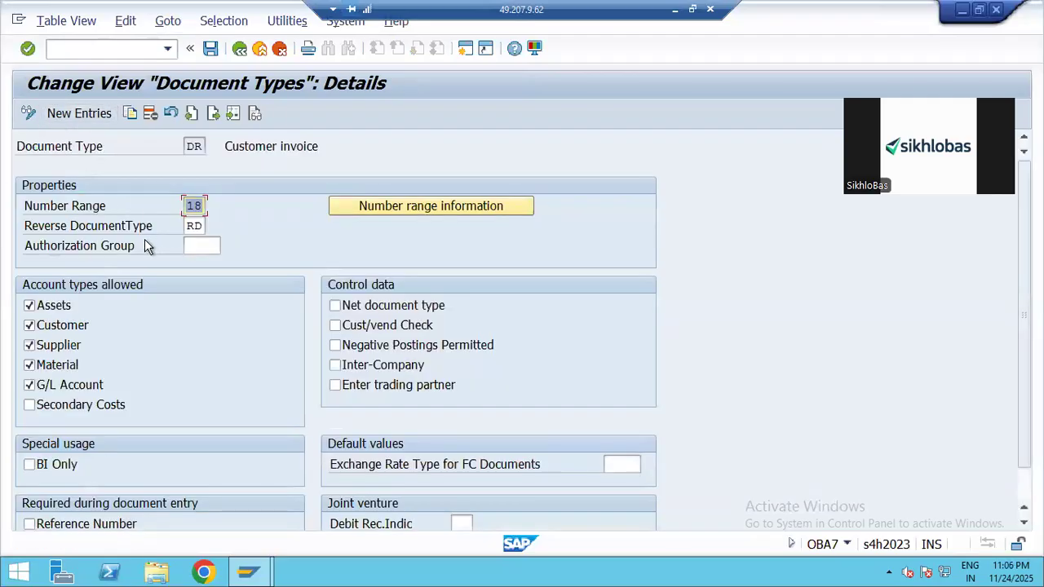
click(239, 48)
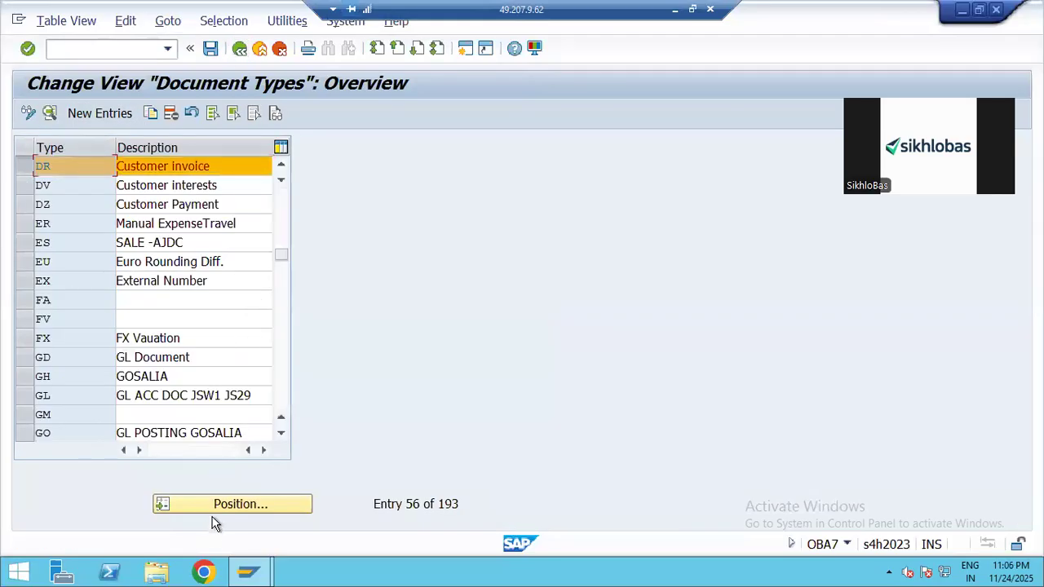
Look up the number range assigned to document type KR, then leave the document types.
click(208, 504)
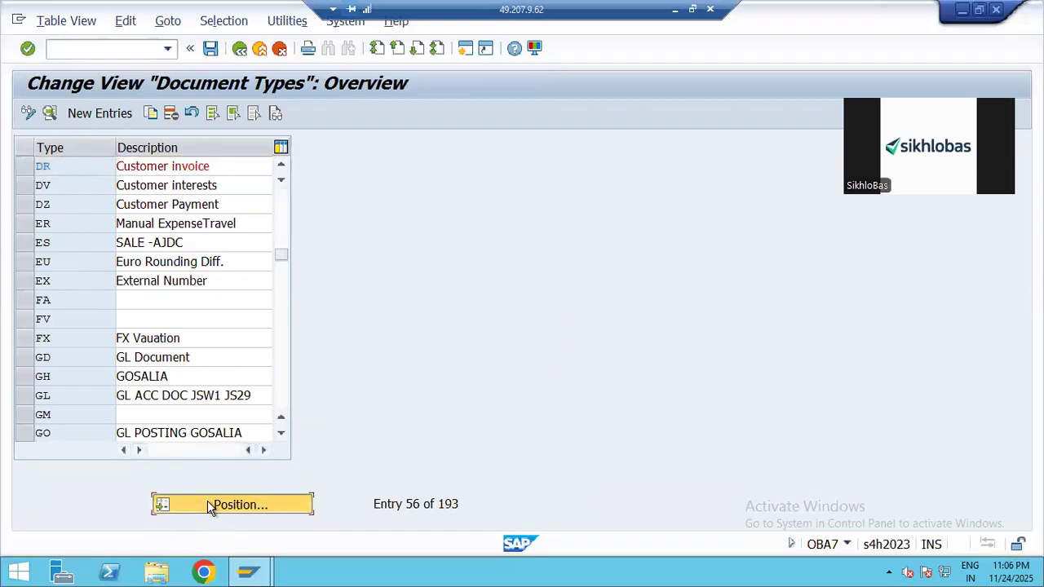
text(KR)
key(Return)
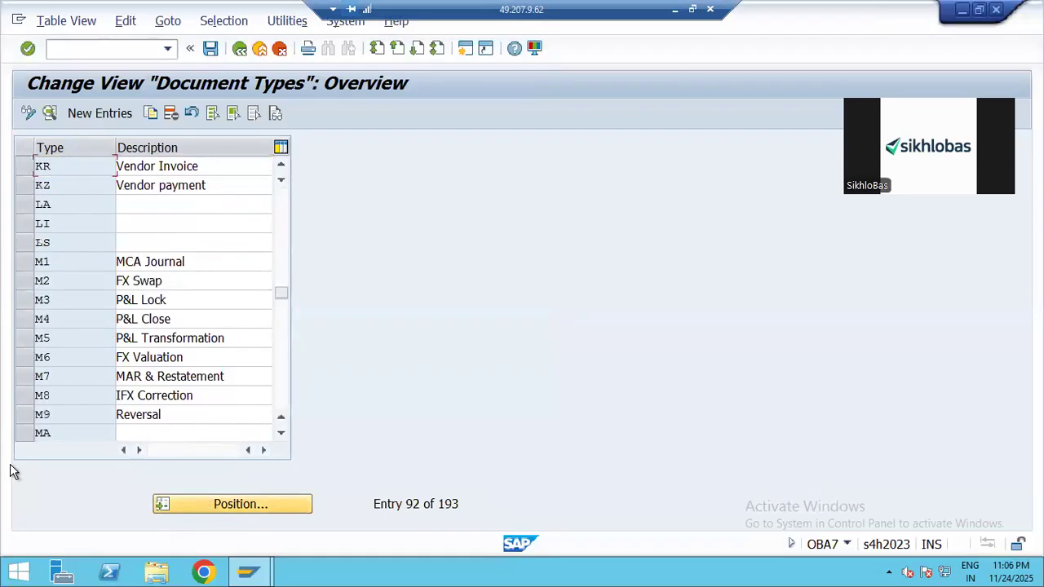
click(24, 168)
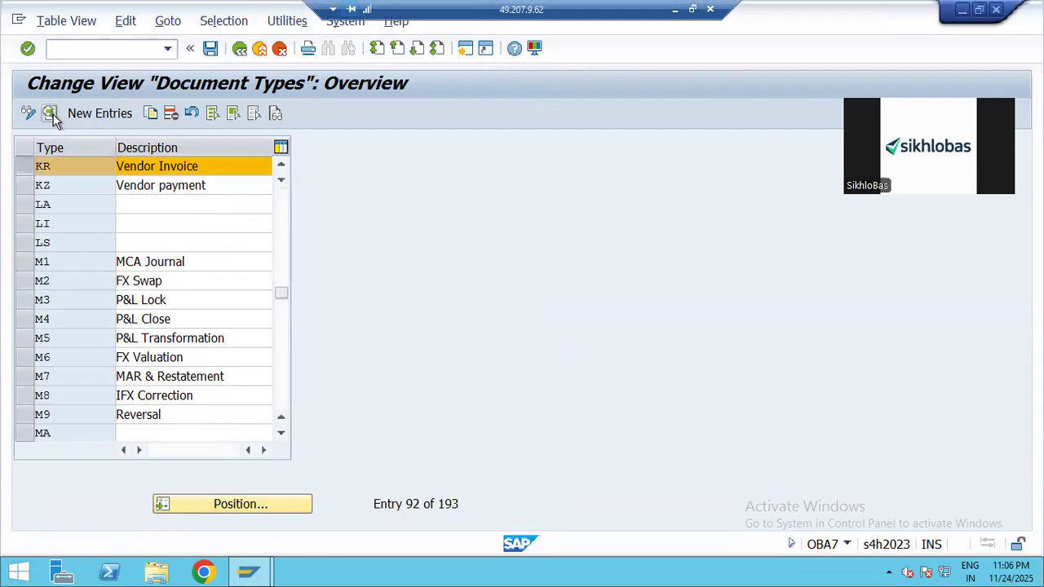
click(49, 113)
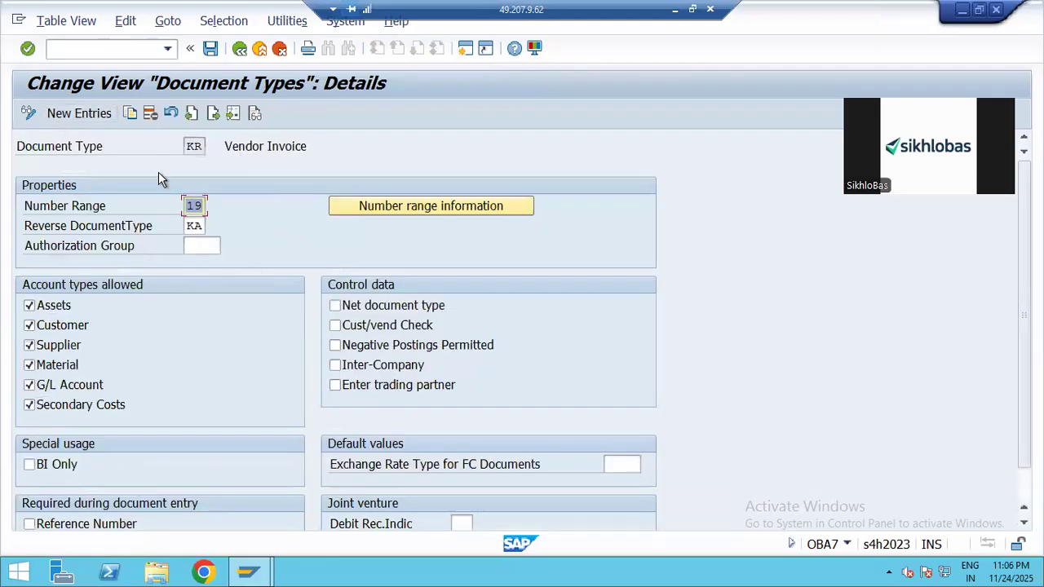
click(239, 49)
click(239, 51)
Reopen Define Document Types, check the number range of document type AA and return to the customizing structure.
click(127, 247)
click(241, 499)
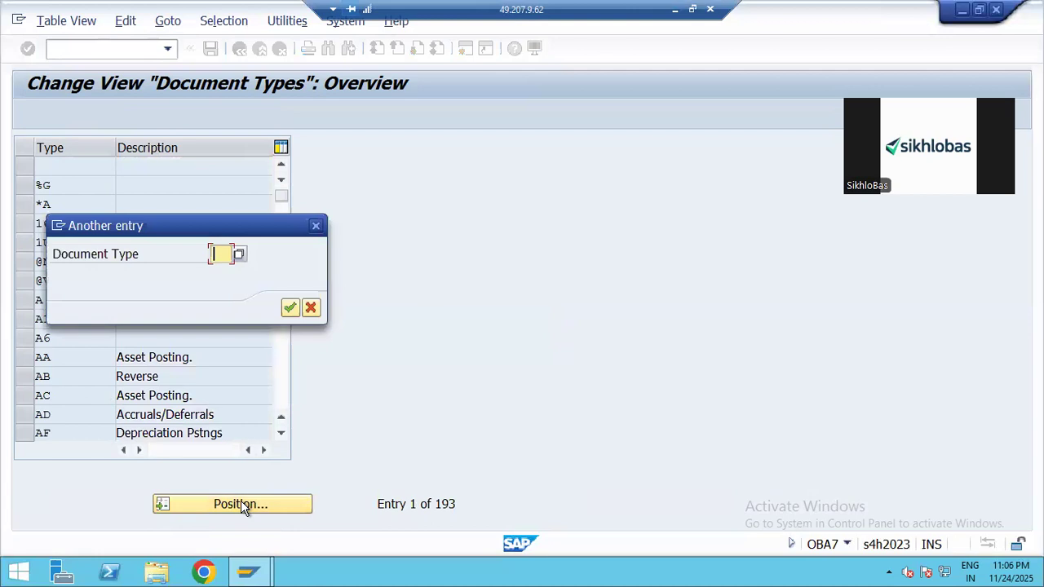
text(AA)
click(289, 307)
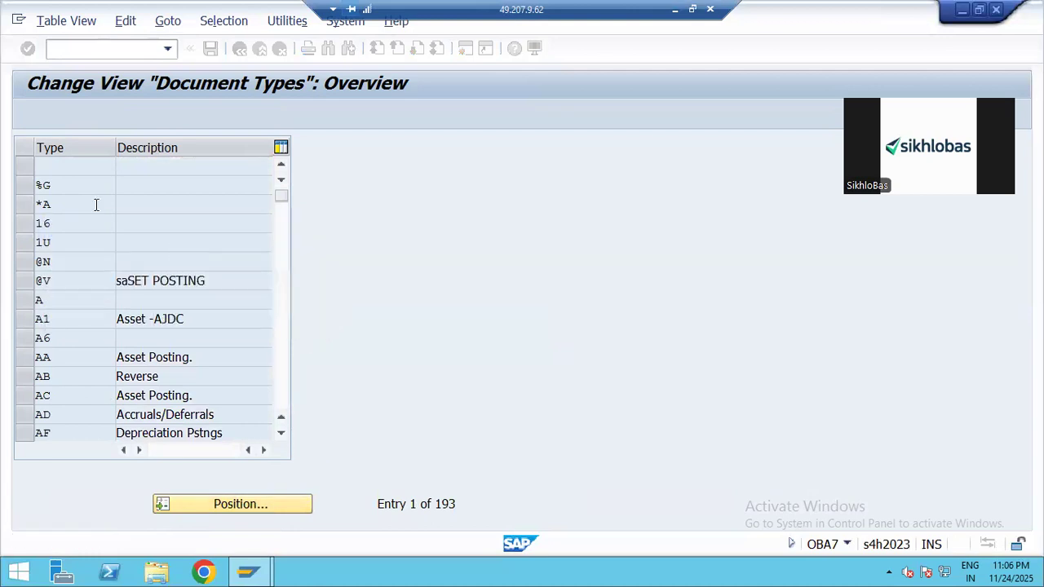
click(22, 167)
click(51, 112)
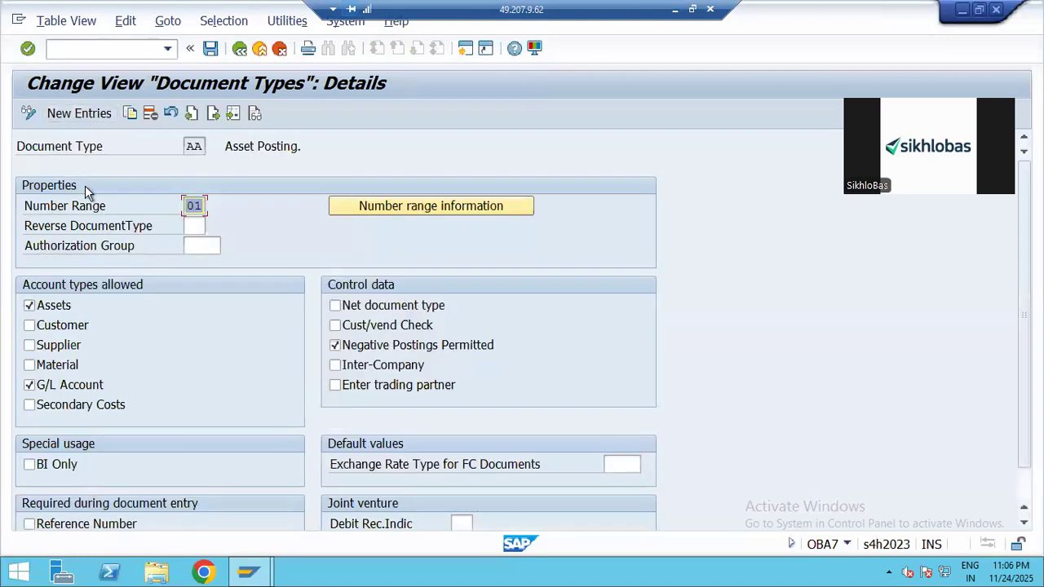
click(240, 50)
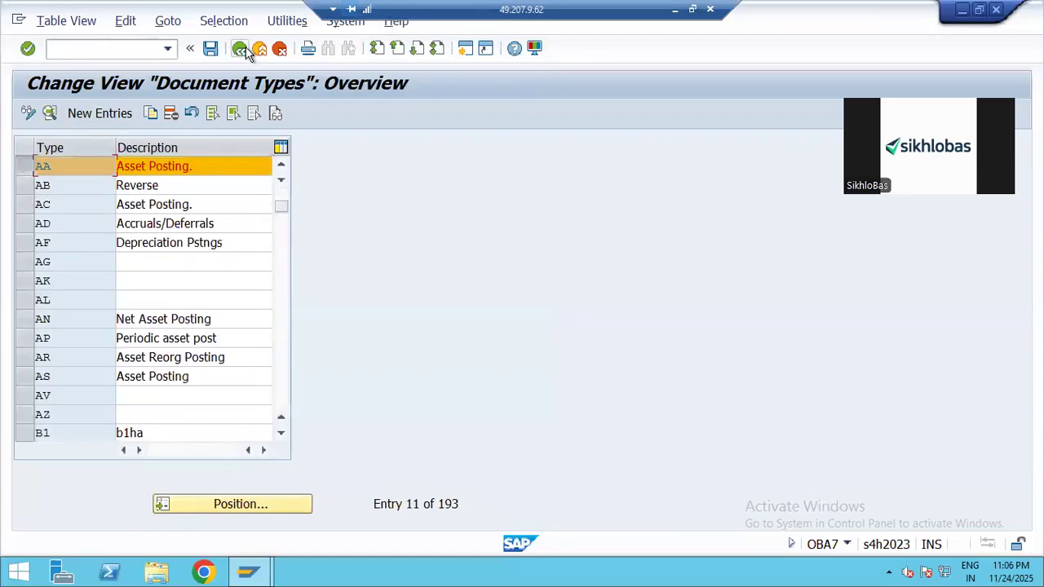
click(23, 167)
click(239, 50)
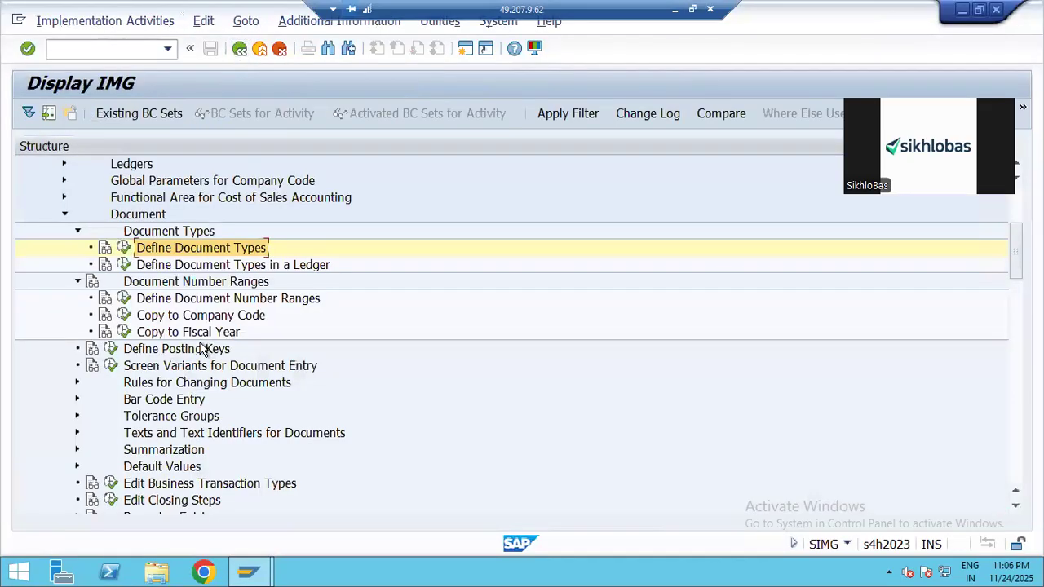
Open Define Document Number Ranges in change mode for company code PS07 and look through its interval list.
click(163, 302)
click(124, 299)
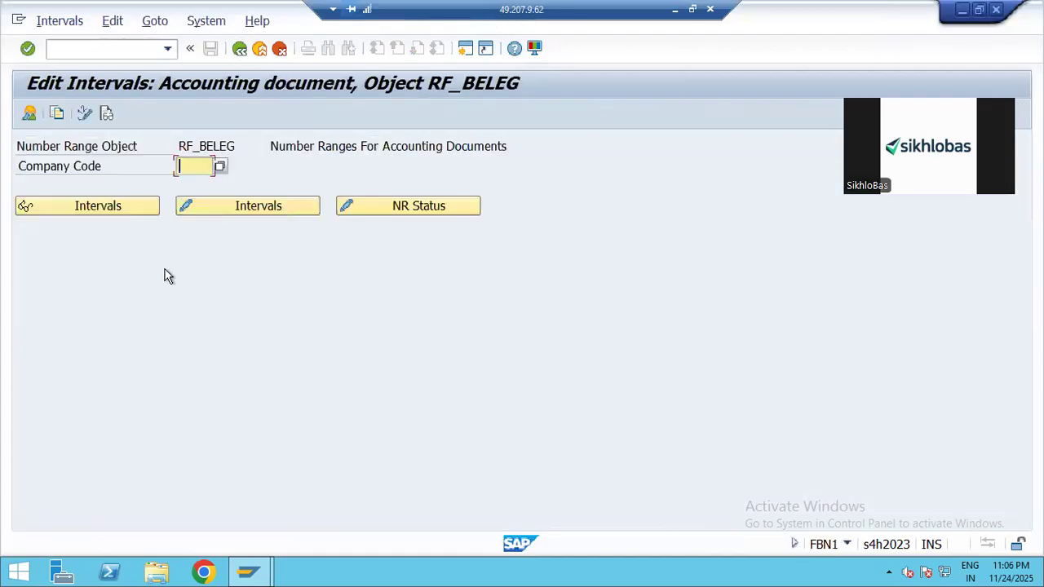
text(B)
key(BackSpace)
text(PS)
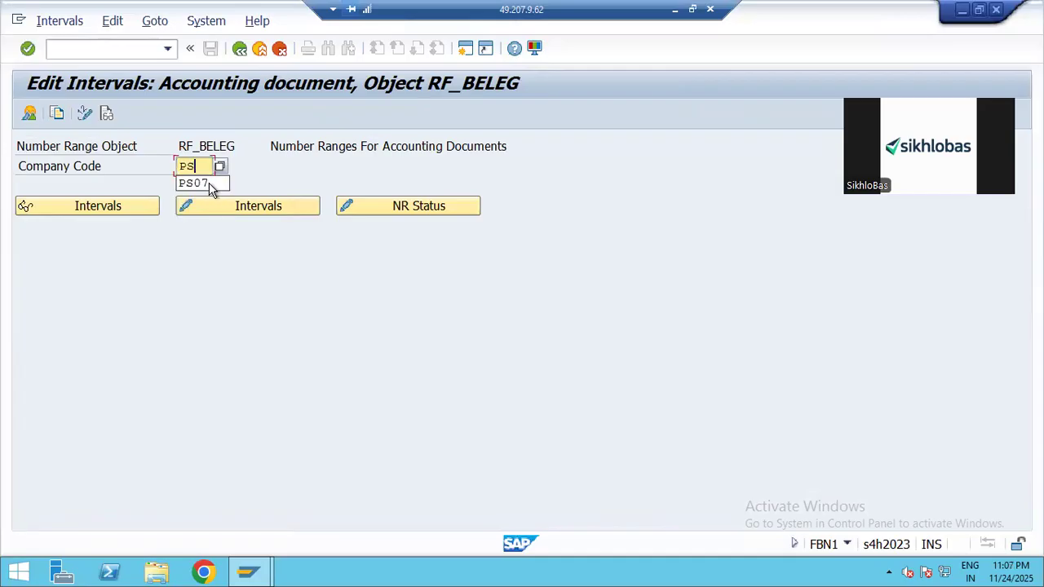
click(206, 183)
click(221, 207)
scroll(215, 277, down, 3)
scroll(261, 373, up, 3)
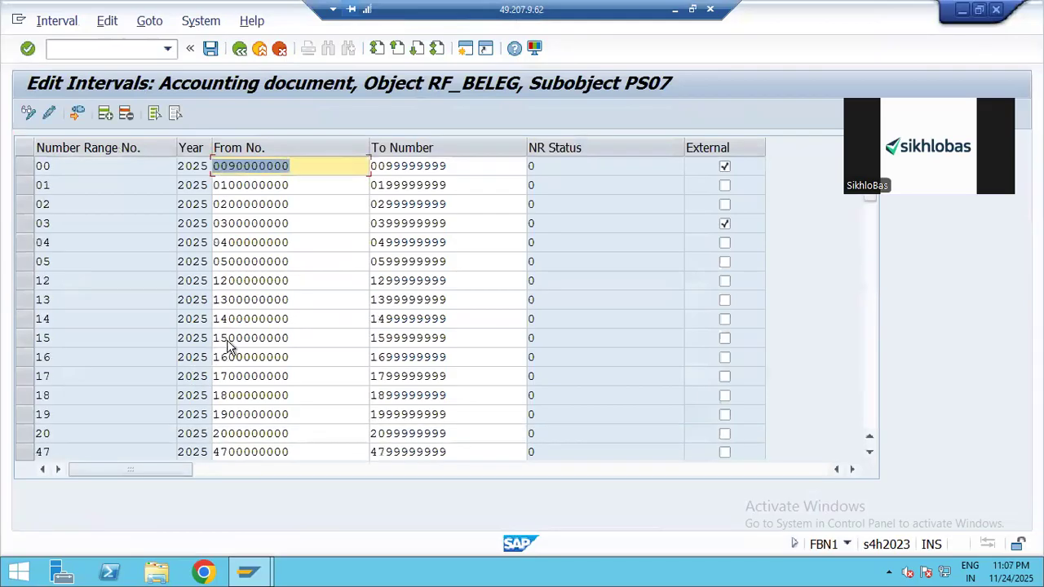
Examine the number limits of intervals 01, 18 and 19 for company code PS07, then leave the interval list.
click(21, 193)
click(21, 195)
scroll(280, 351, down, 2)
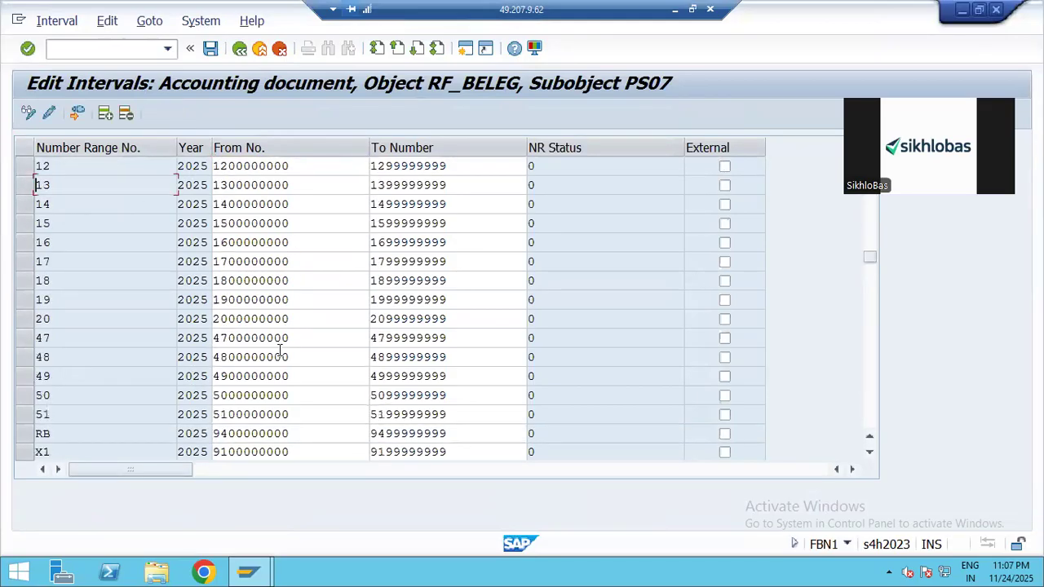
scroll(280, 351, down, 1)
drag(26, 227, 25, 243)
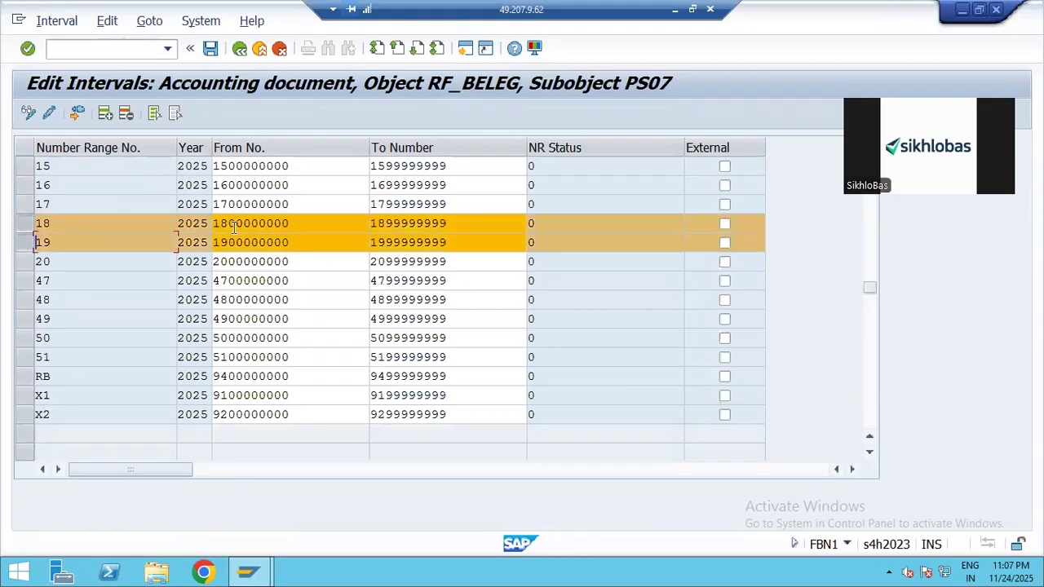
drag(290, 224, 212, 231)
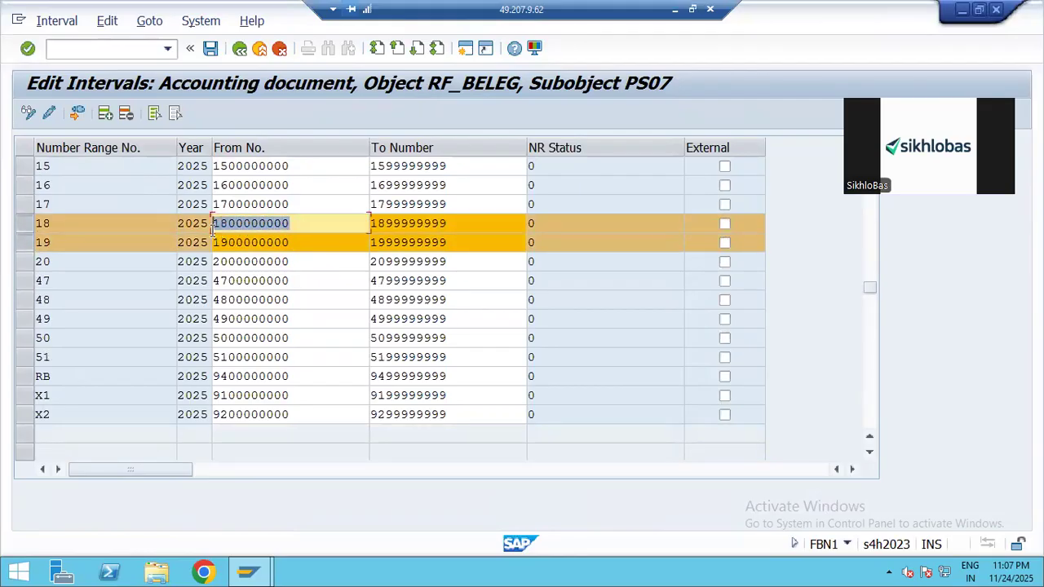
click(306, 225)
drag(285, 242, 201, 261)
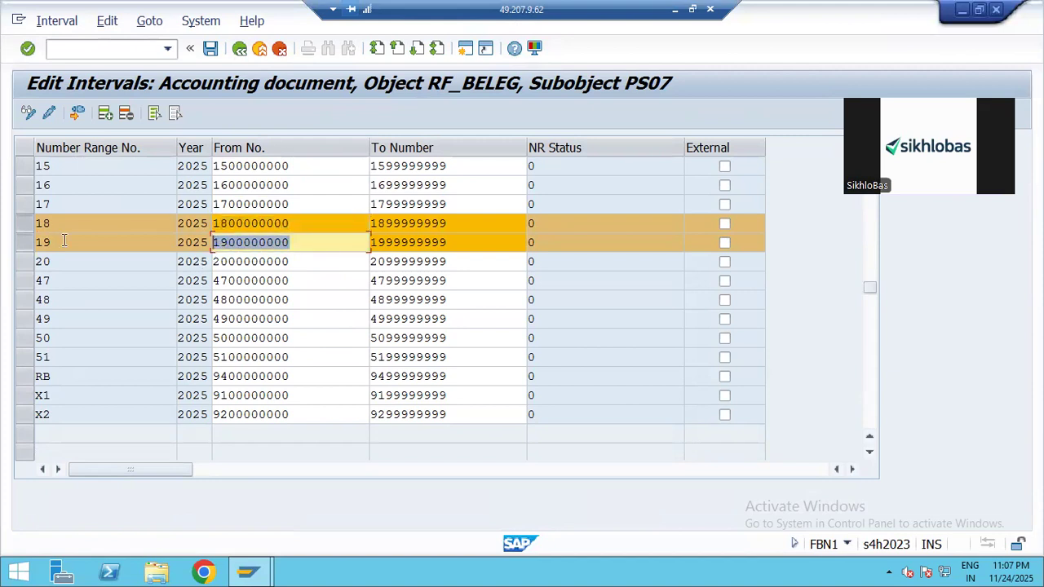
click(24, 243)
click(25, 225)
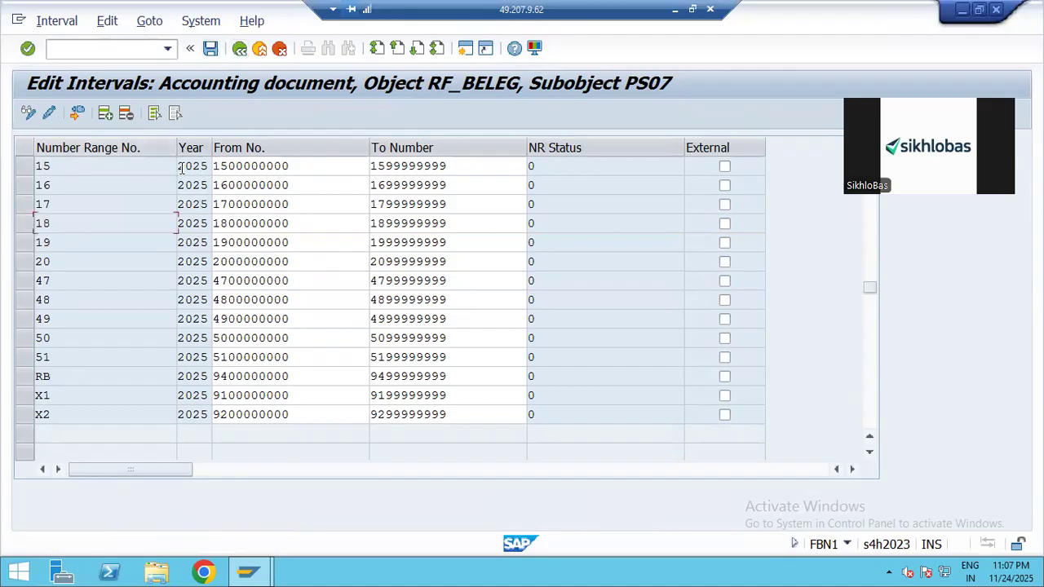
click(239, 48)
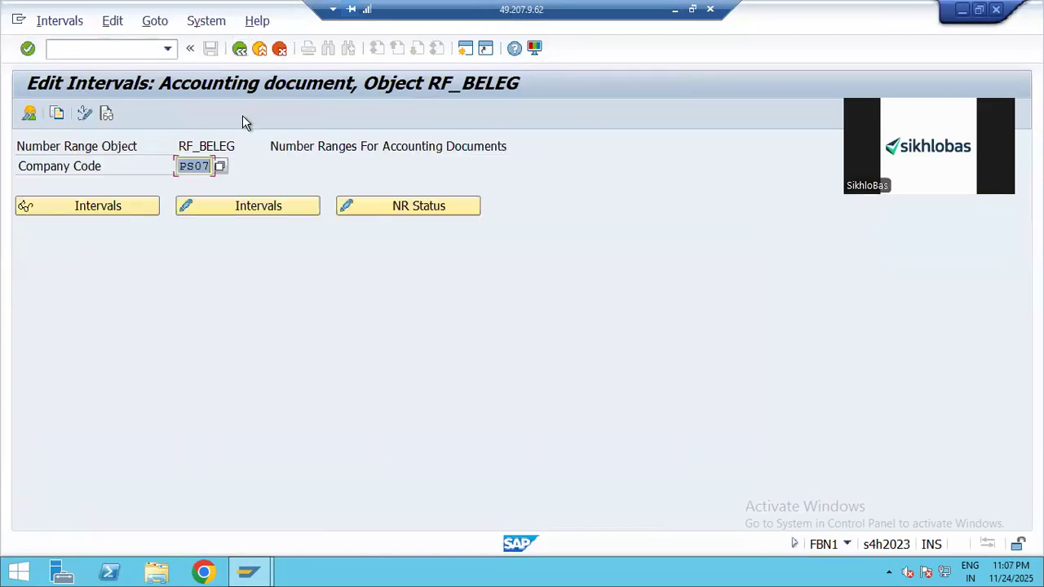
Return to the customizing structure, open Copy to Fiscal Year for document number ranges and acknowledge the transport notice.
click(242, 49)
click(194, 317)
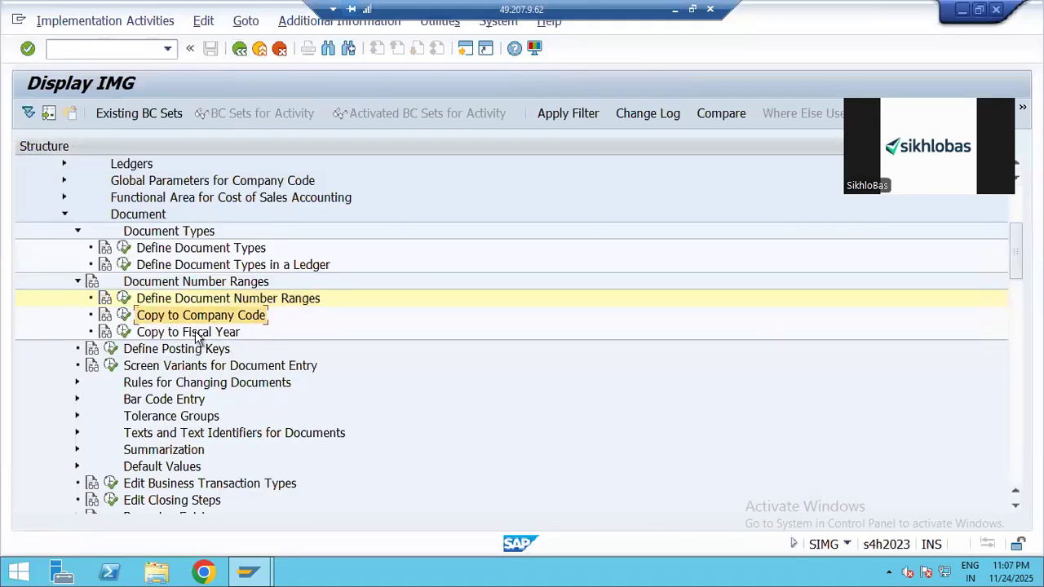
click(196, 335)
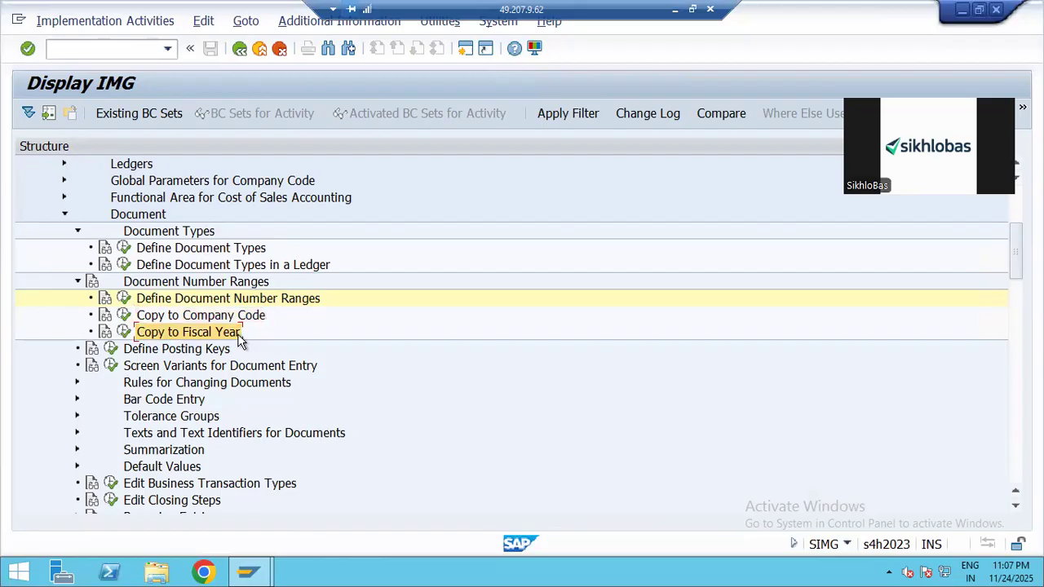
click(126, 339)
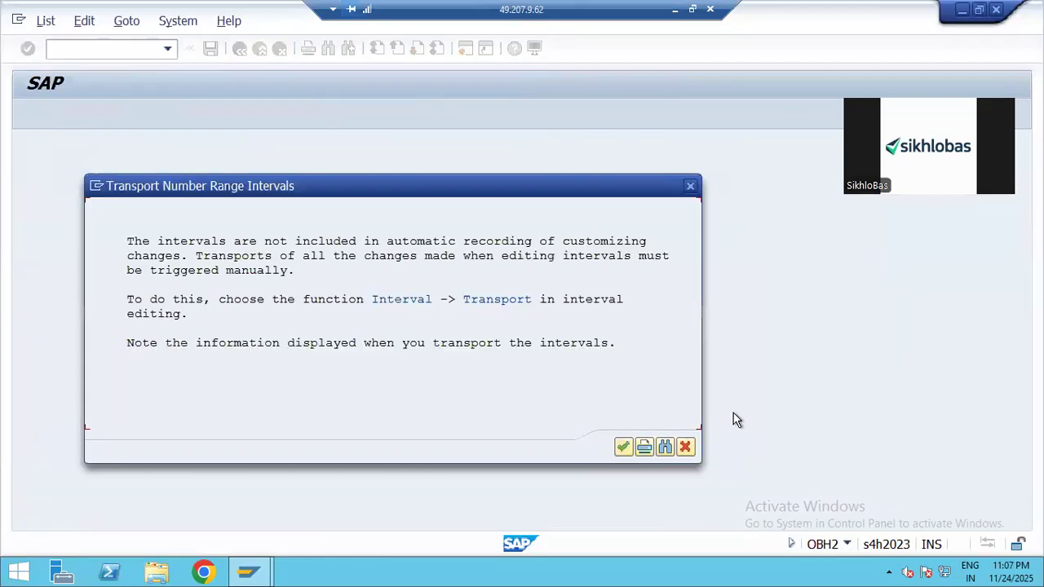
click(622, 448)
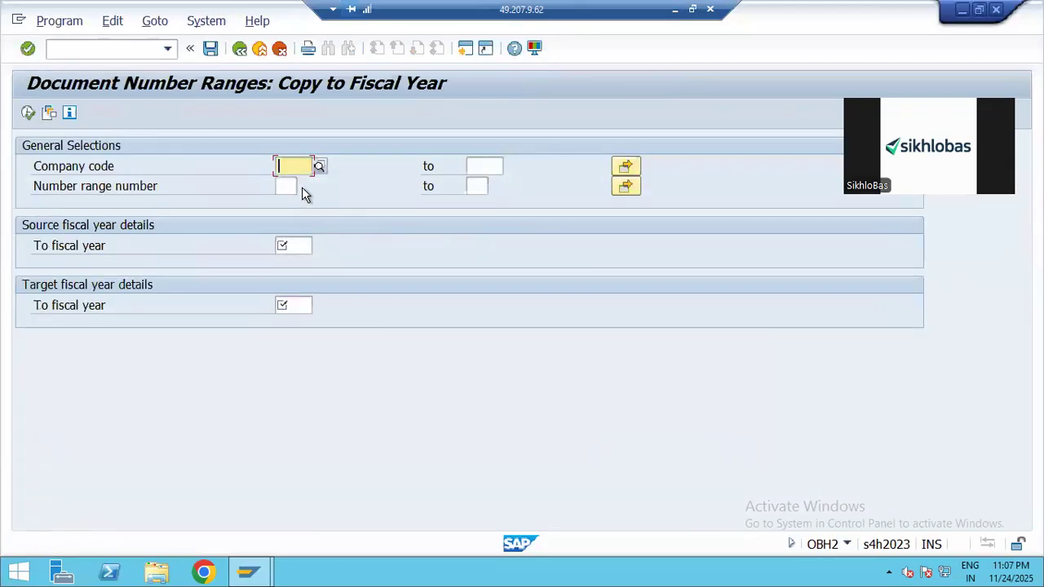
Copy the document number ranges of company code PS07 from fiscal year 2025 to 2026 and return to the customizing structure.
text(PS07)
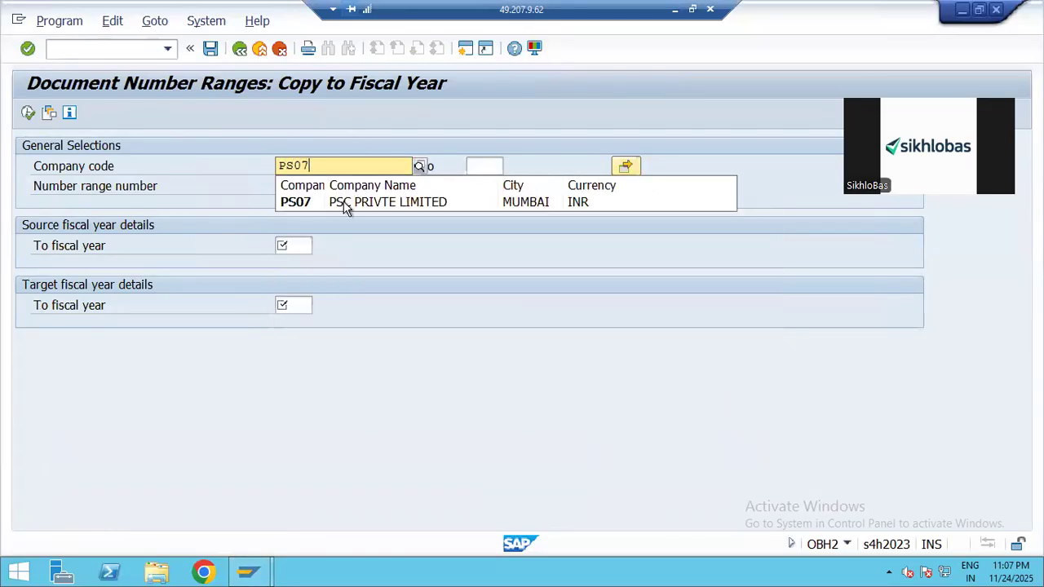
click(283, 202)
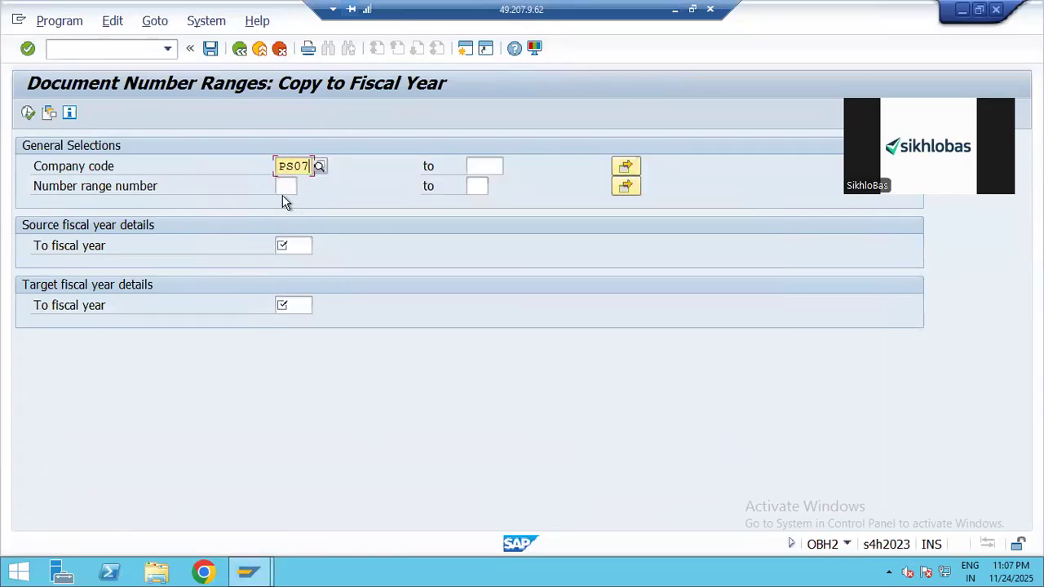
click(296, 244)
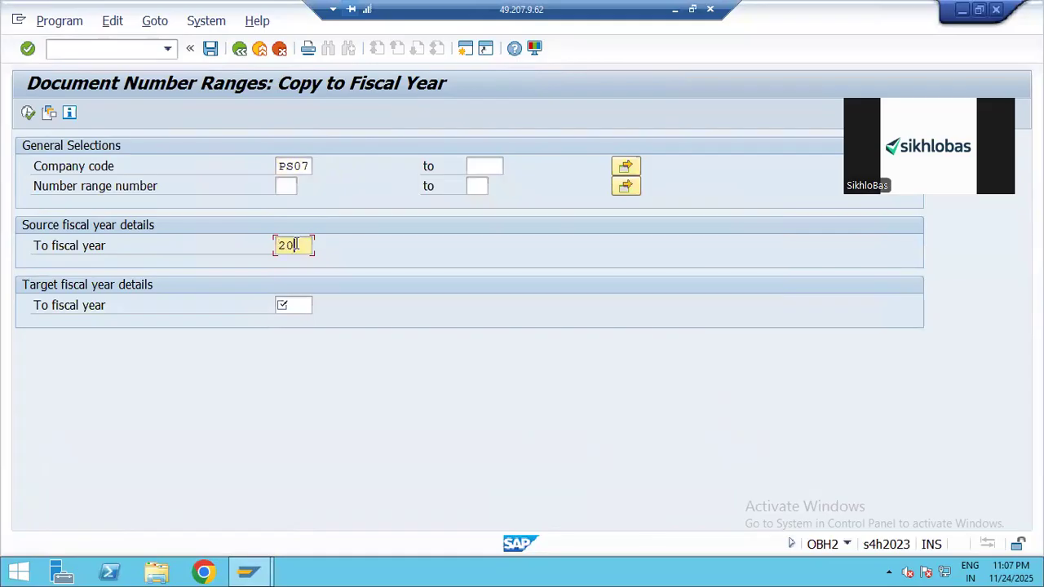
click(296, 307)
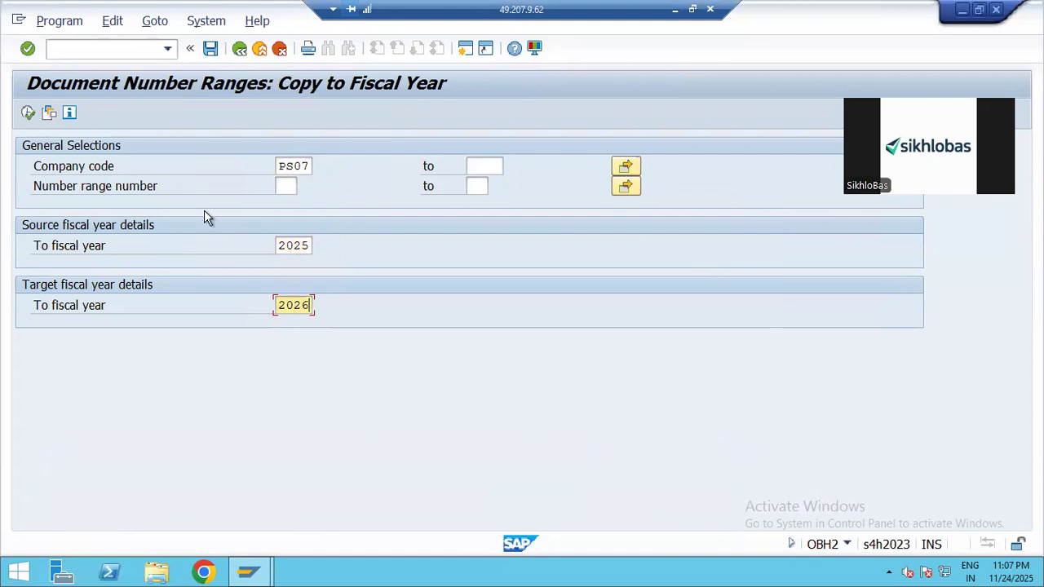
click(27, 114)
click(276, 332)
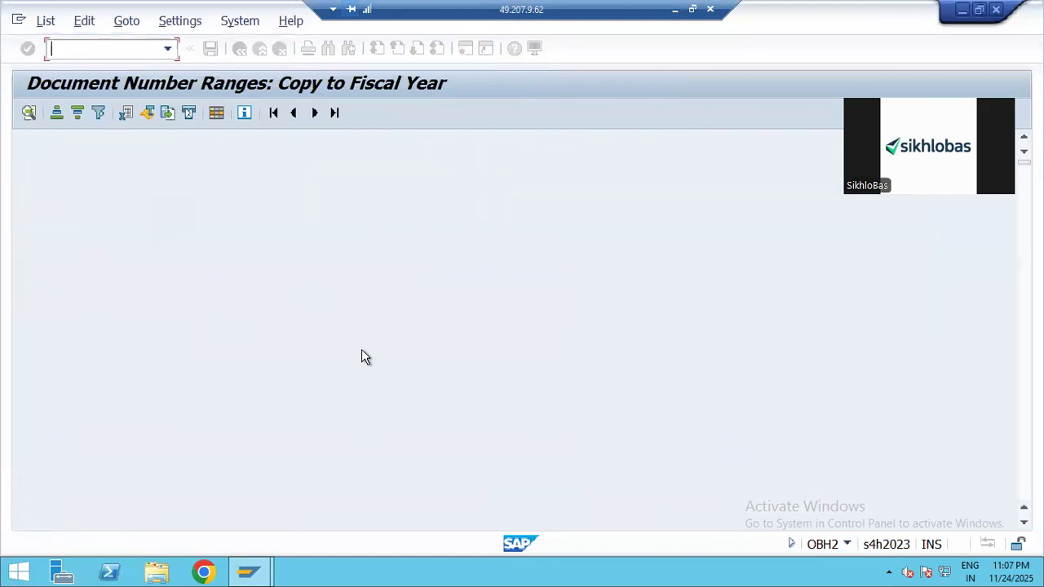
click(239, 49)
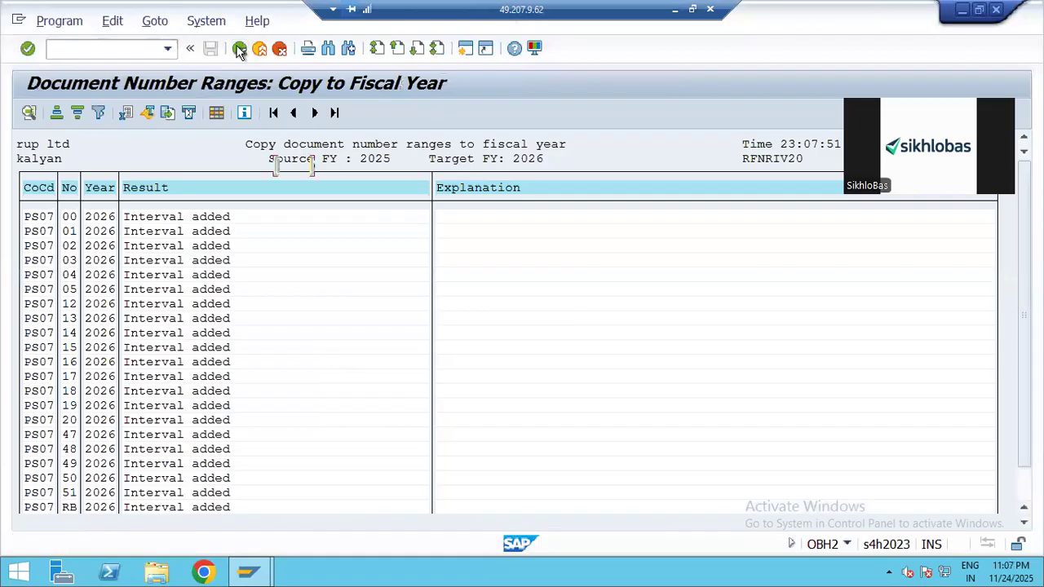
click(239, 49)
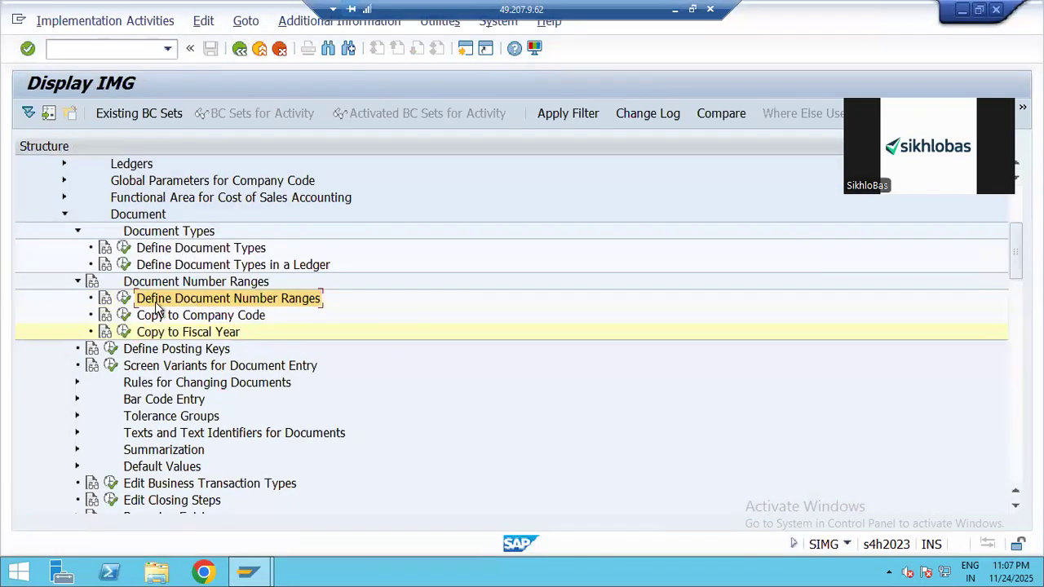
Open Define Document Number Ranges in change mode for company code PS07 and check the 2026 intervals.
click(124, 299)
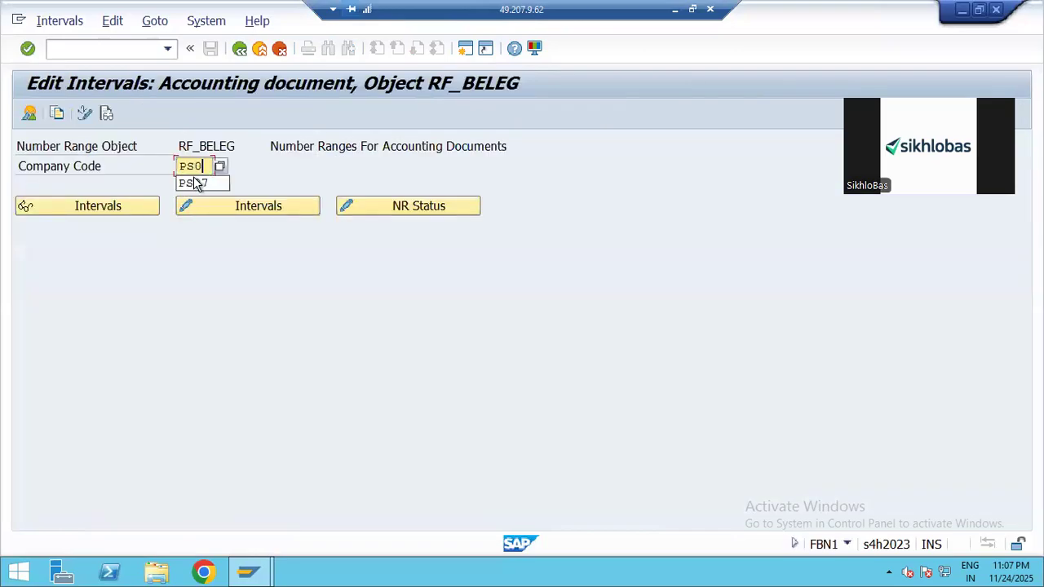
click(196, 183)
click(225, 209)
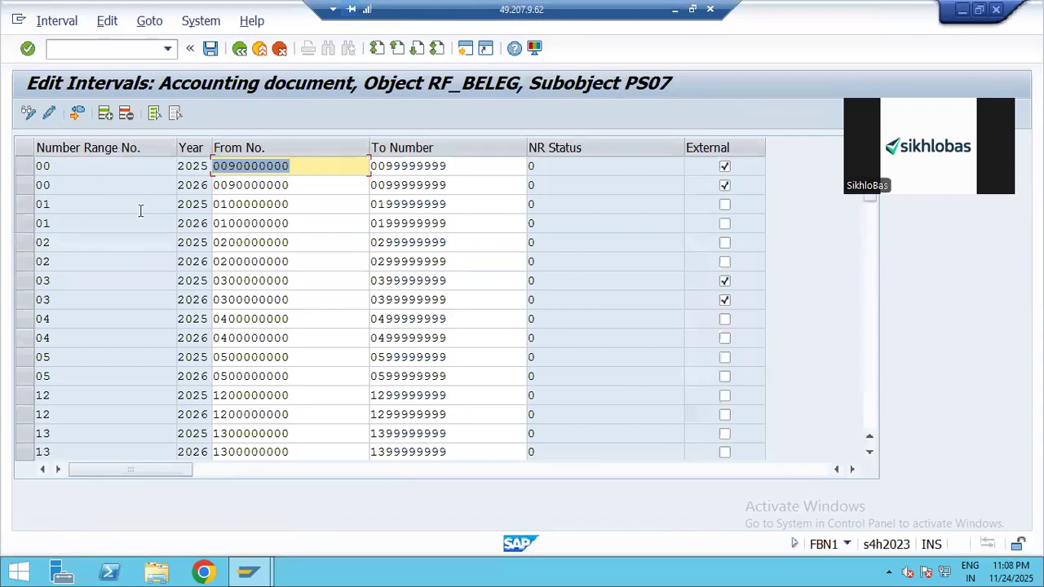
click(193, 223)
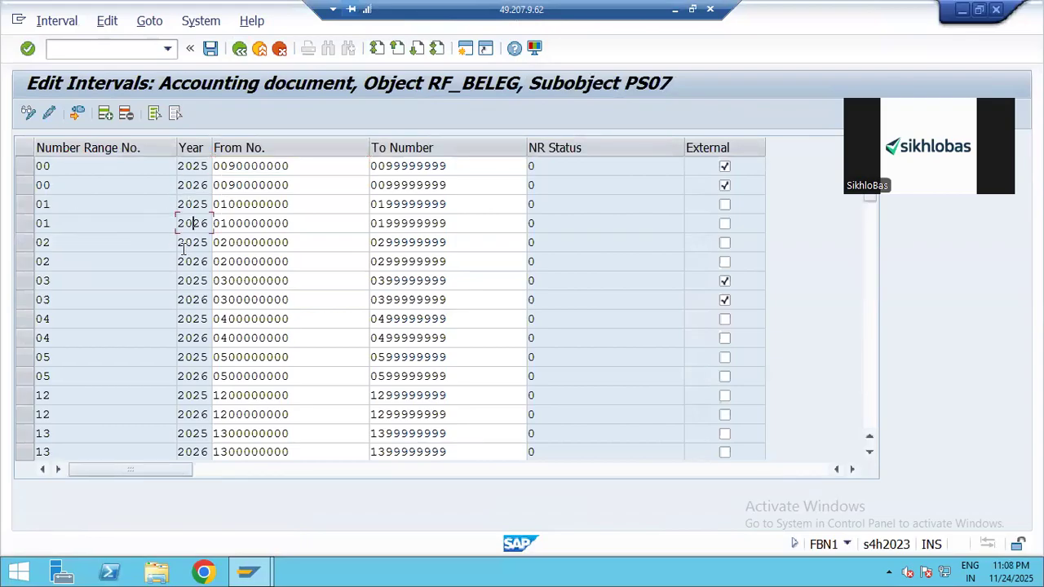
Delete the 2026 intervals 00, 01, 02, 03, 04, 05, 12 and 13 of company code PS07.
click(24, 186)
click(25, 224)
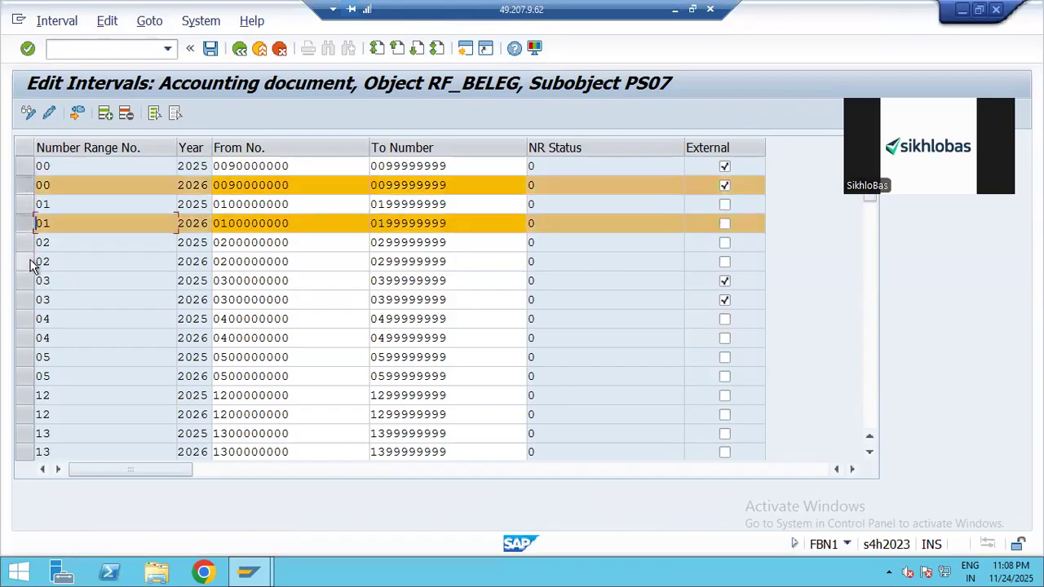
click(24, 261)
click(25, 300)
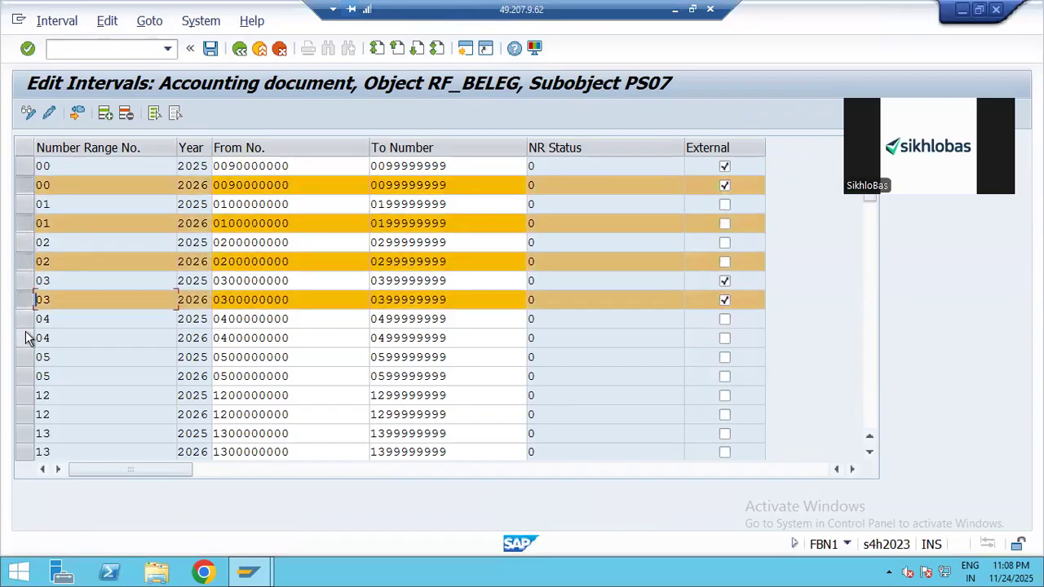
click(25, 337)
click(24, 376)
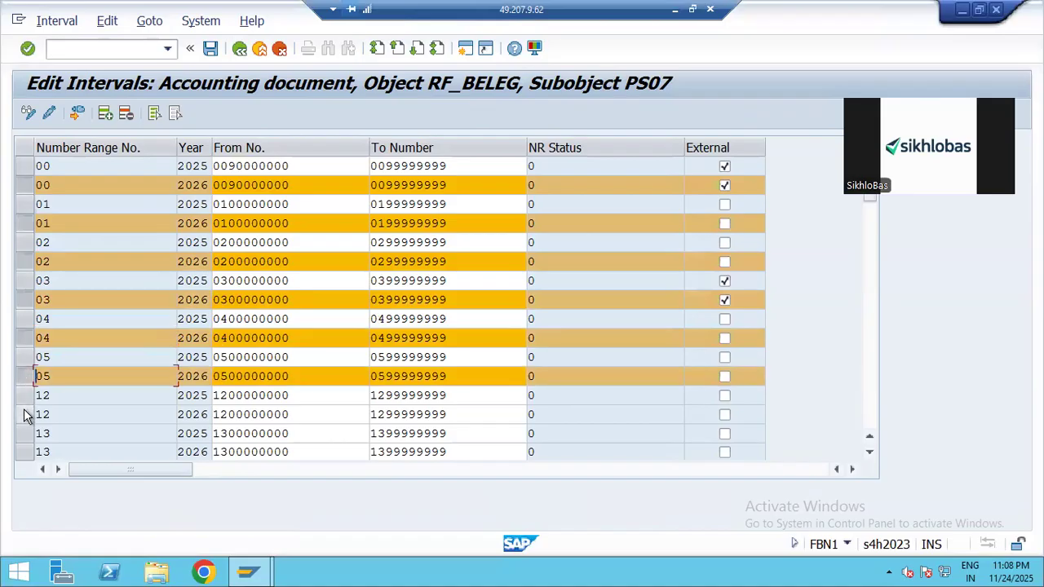
click(24, 415)
click(24, 452)
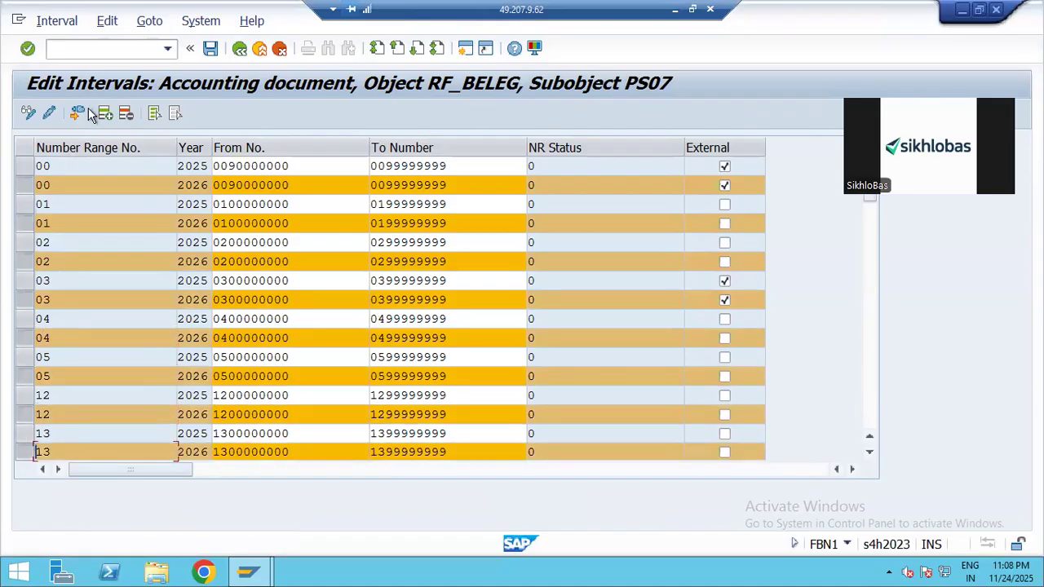
click(127, 114)
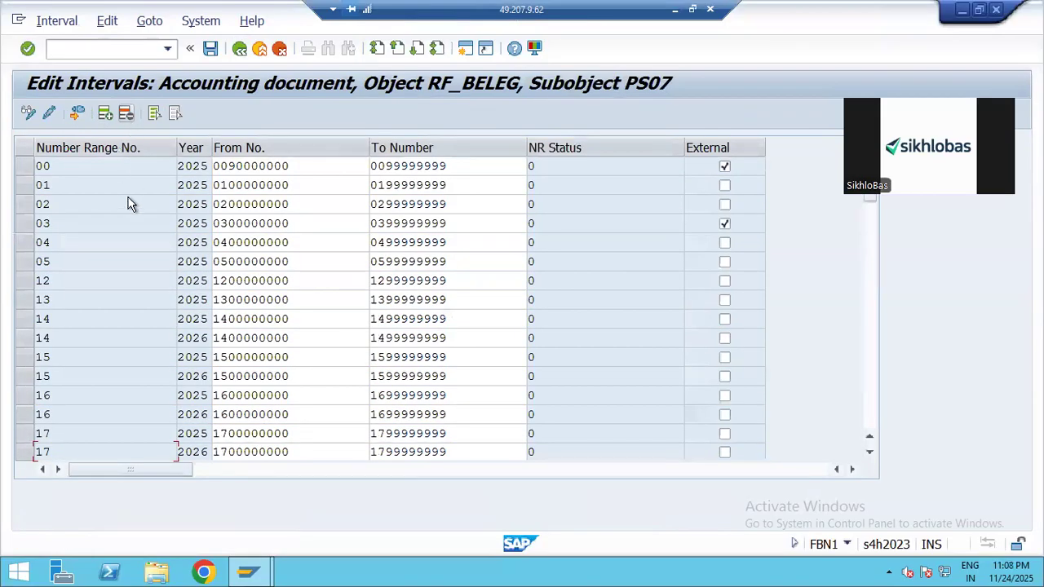
Delete the remaining 2026 intervals of company code PS07: 14 to 20, 47 to 51, RB, X1 and X2.
click(25, 337)
click(24, 376)
click(25, 414)
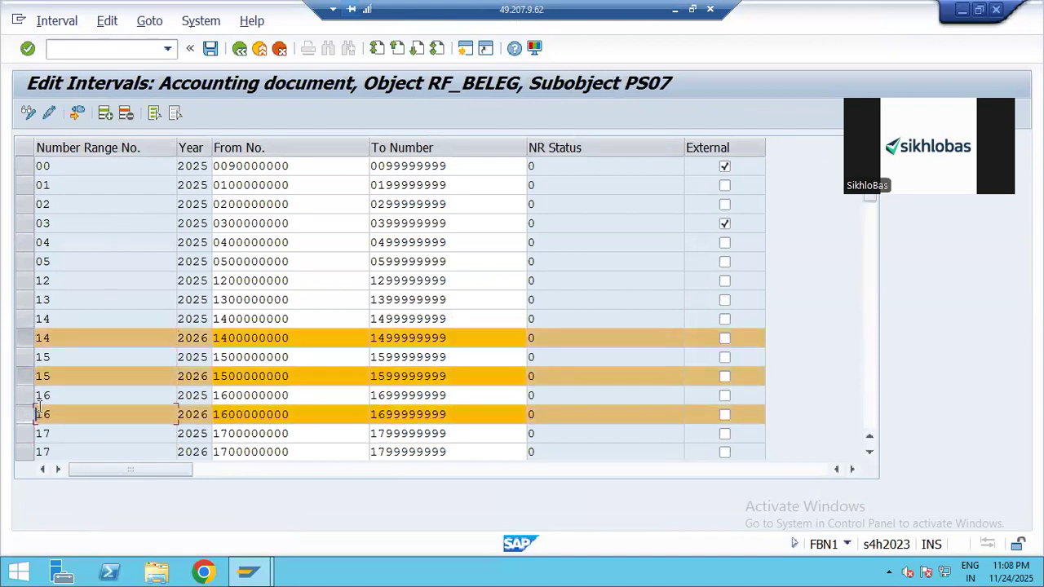
scroll(25, 359, down, 3)
click(24, 280)
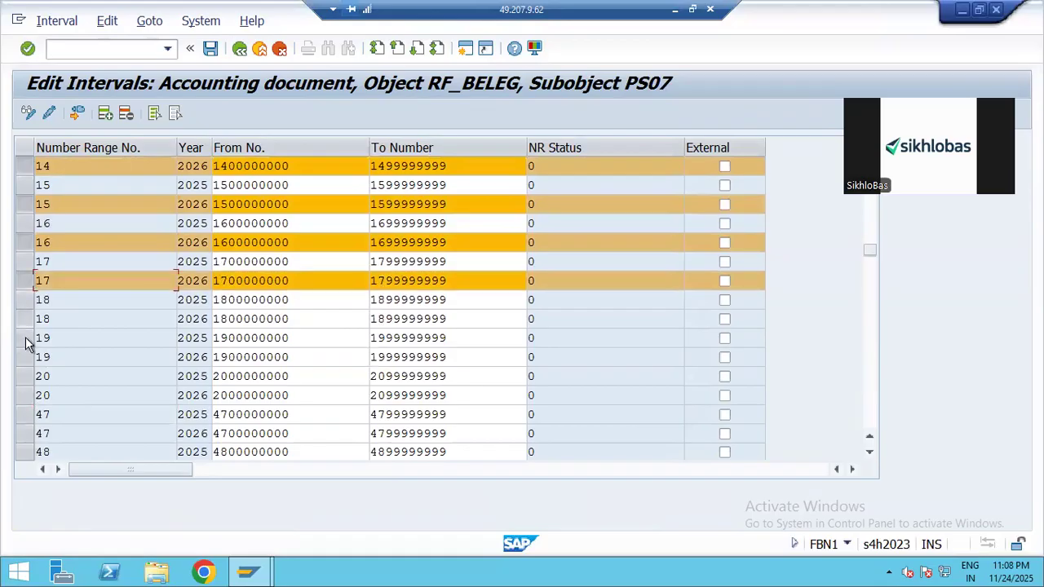
click(24, 319)
click(24, 357)
click(24, 394)
click(25, 433)
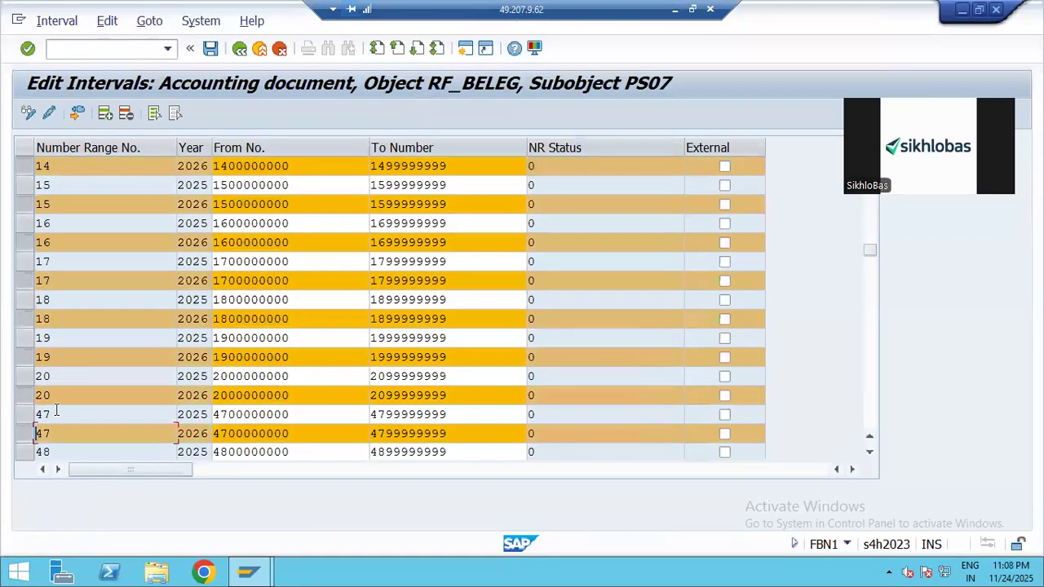
scroll(24, 424, down, 3)
click(23, 300)
click(25, 338)
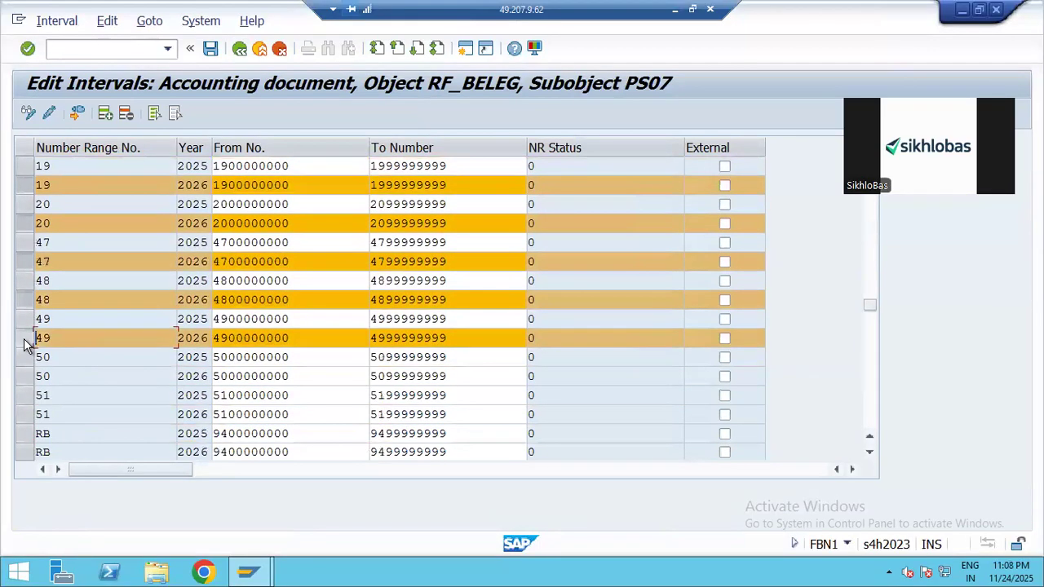
scroll(26, 338, down, 1)
scroll(49, 318, down, 1)
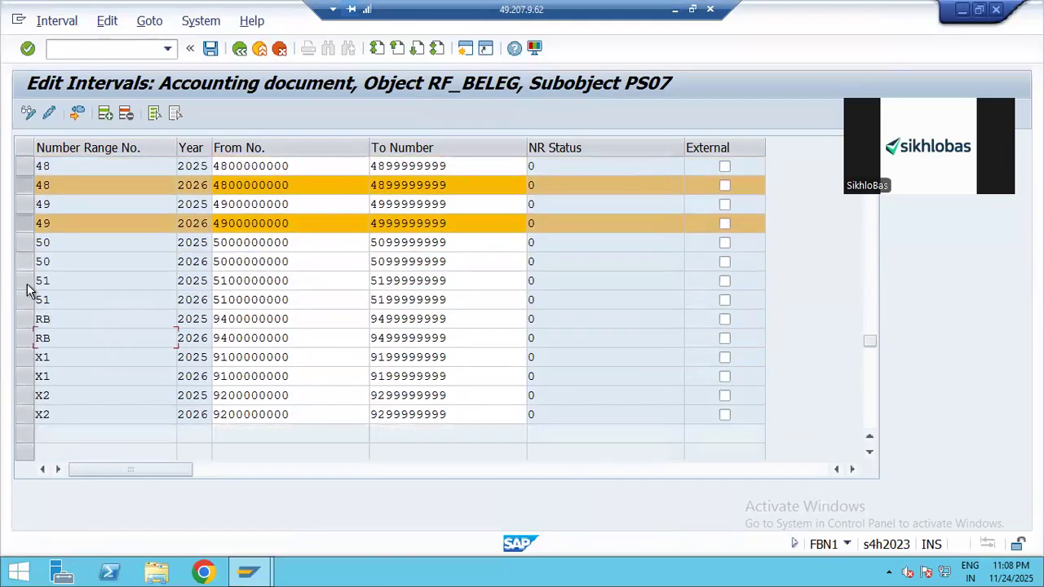
click(24, 261)
click(24, 300)
click(24, 338)
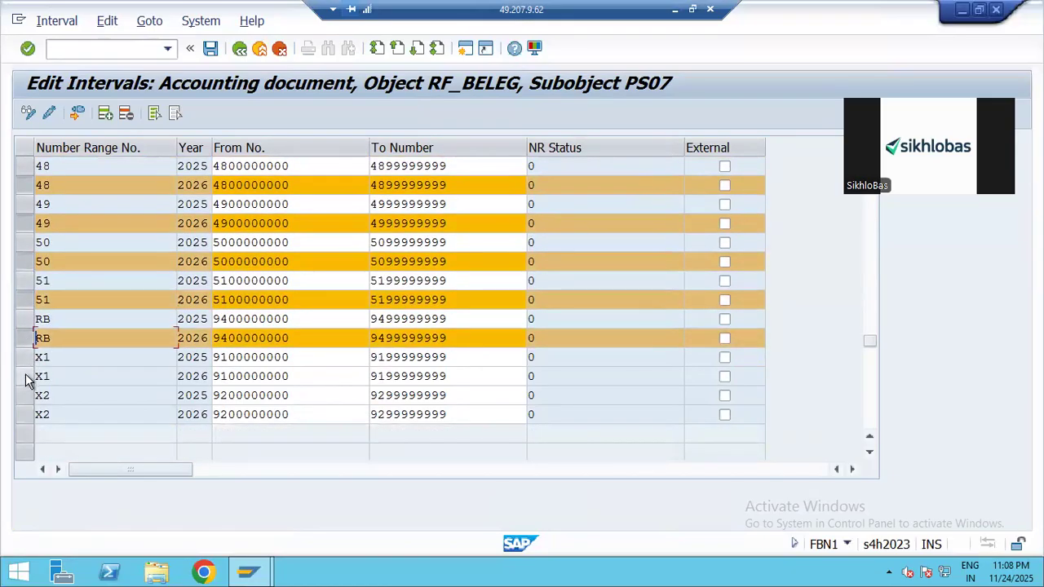
click(25, 376)
click(25, 414)
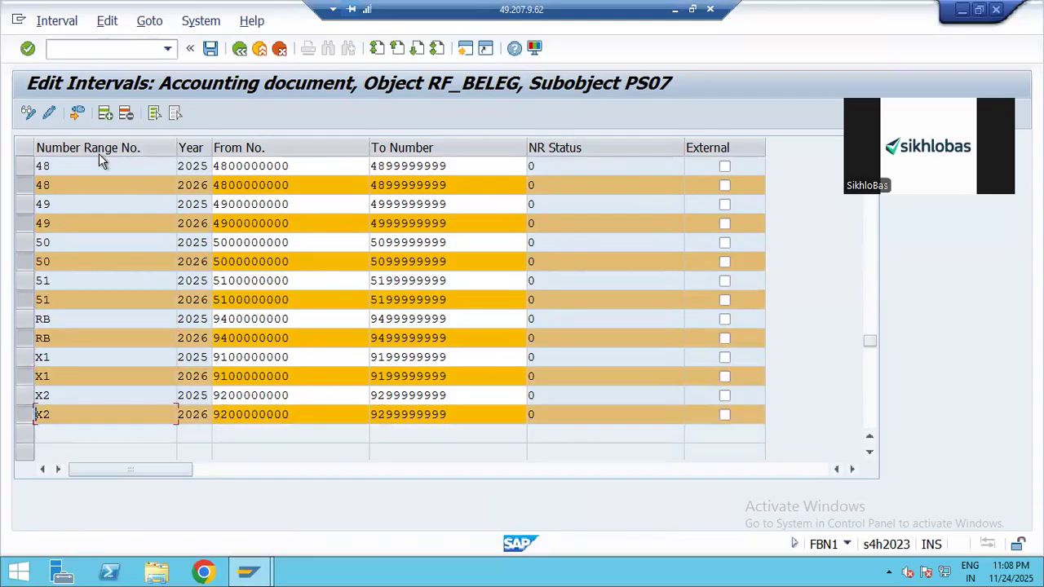
click(123, 118)
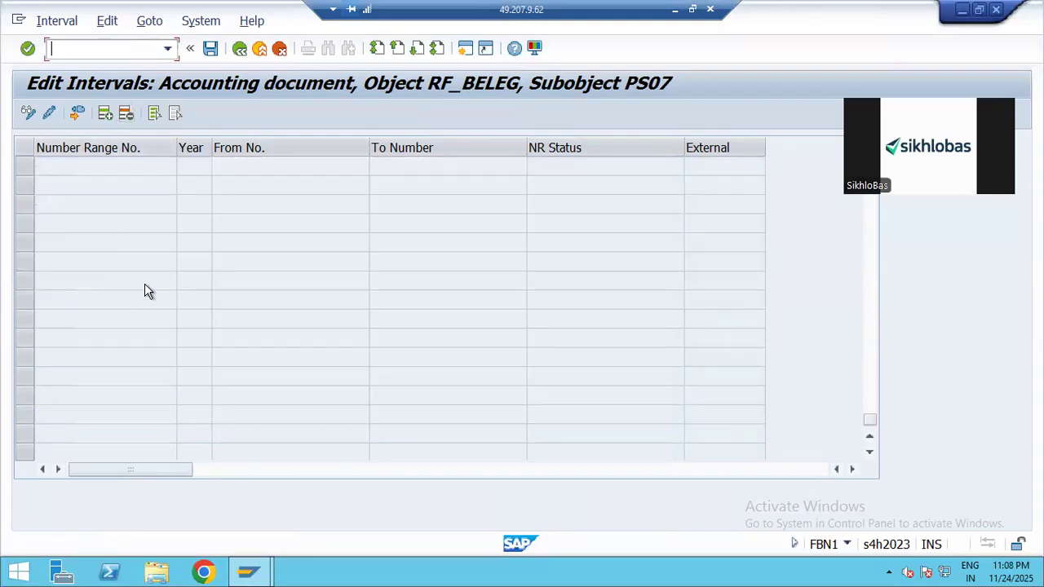
Exit interval editing with Yes, acknowledge the transport notice, and reopen the PS07 intervals to check the remaining years.
click(241, 52)
click(308, 356)
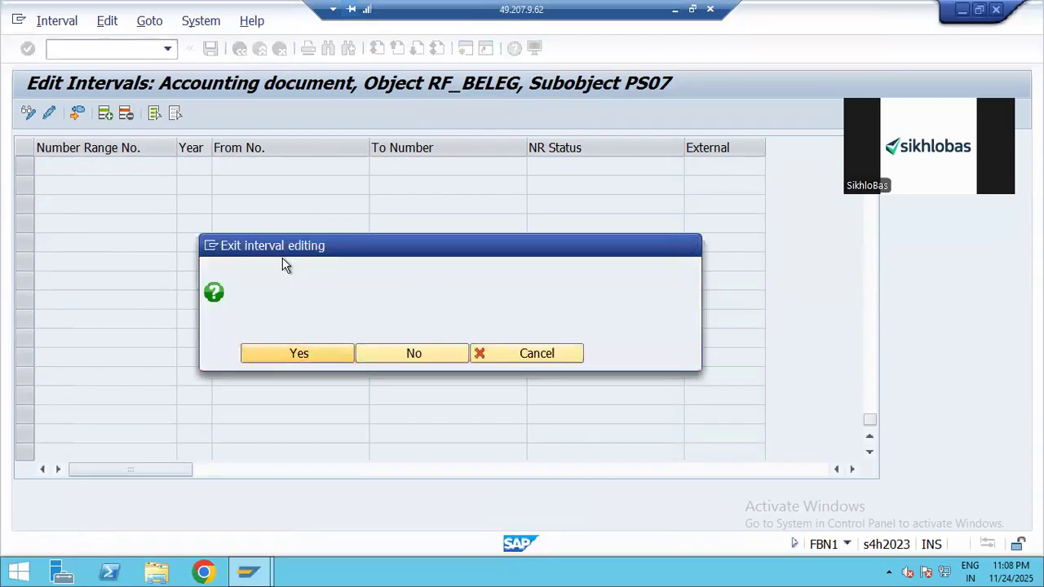
click(624, 446)
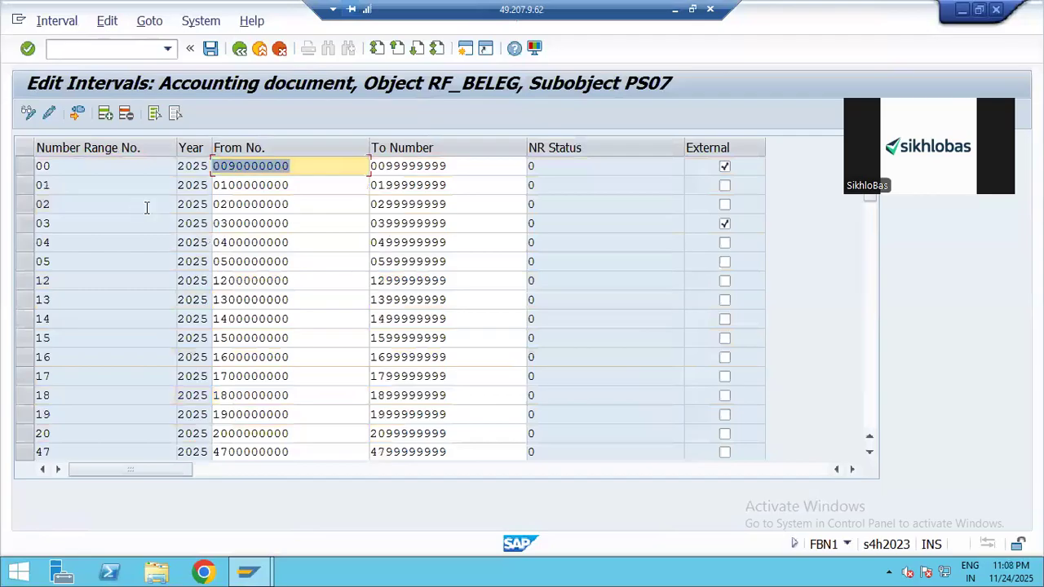
scroll(245, 302, down, 4)
scroll(245, 287, up, 4)
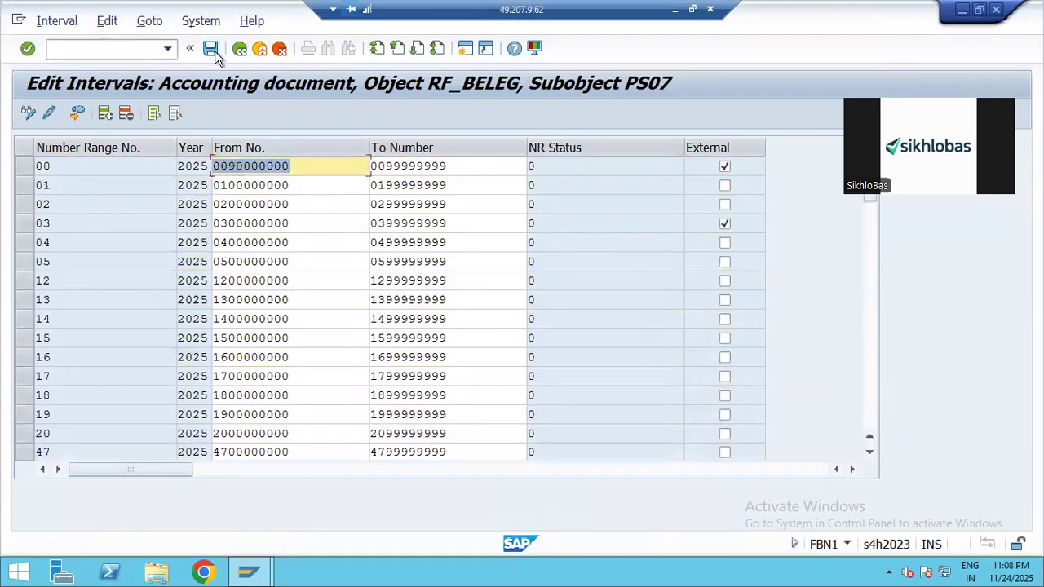
Switch to the Excel enterprise structure workbook and enter DONE in D20 and D21 for the FBN1 and OBA7 topics.
click(672, 10)
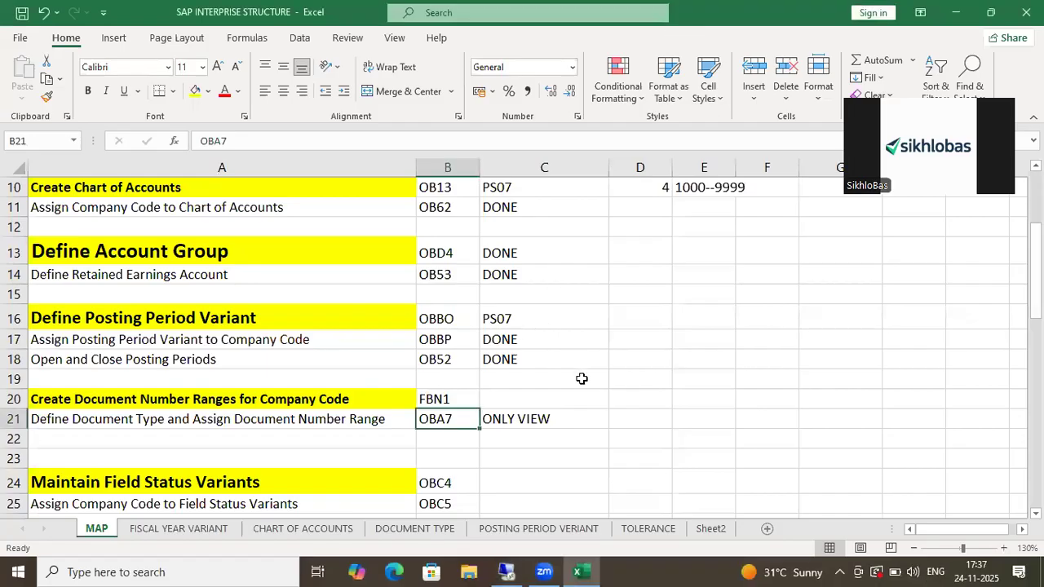
click(600, 398)
click(617, 398)
text(DONE)
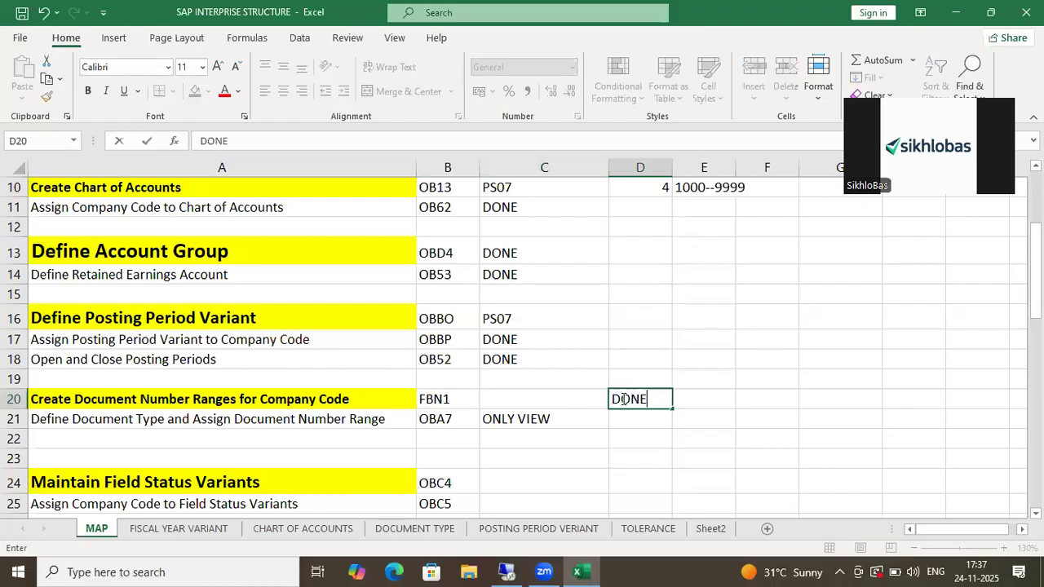
key(Return)
text(DONE)
key(Return)
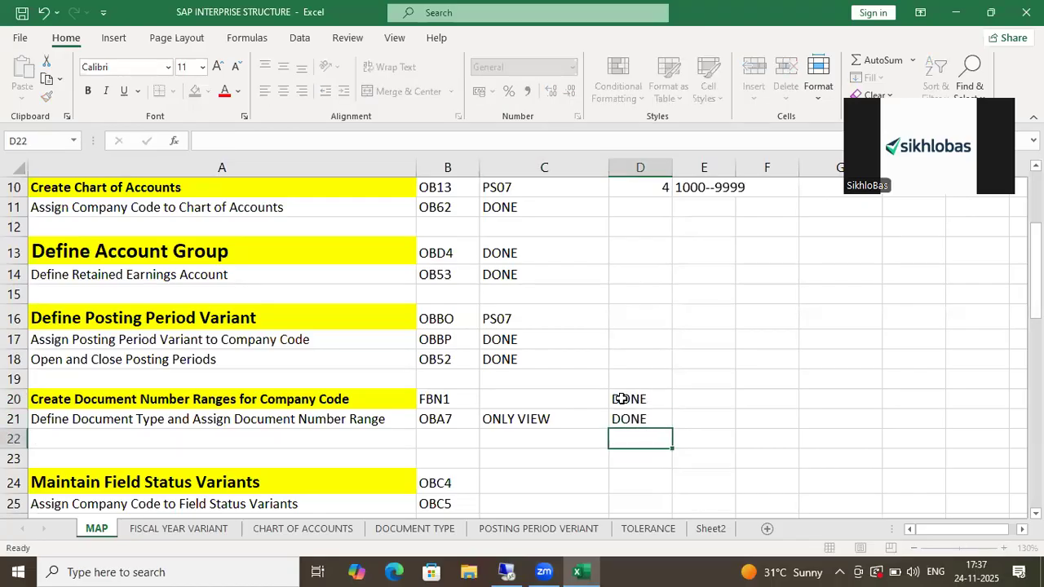
Review the topics in A16:D21 of the MAP sheet and look through the configuration topics below them.
drag(250, 317, 666, 424)
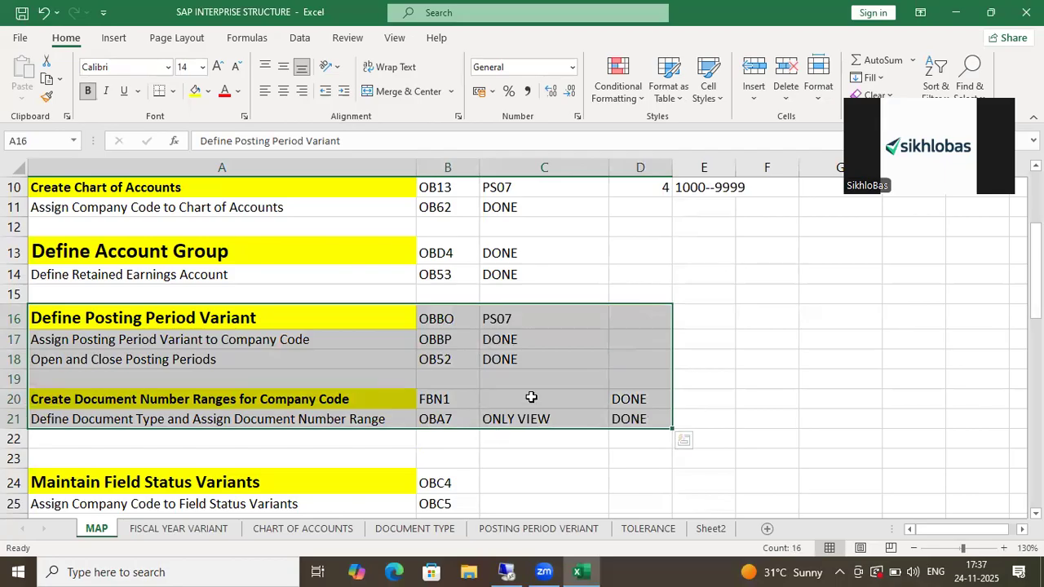
scroll(531, 396, down, 1)
scroll(460, 394, down, 3)
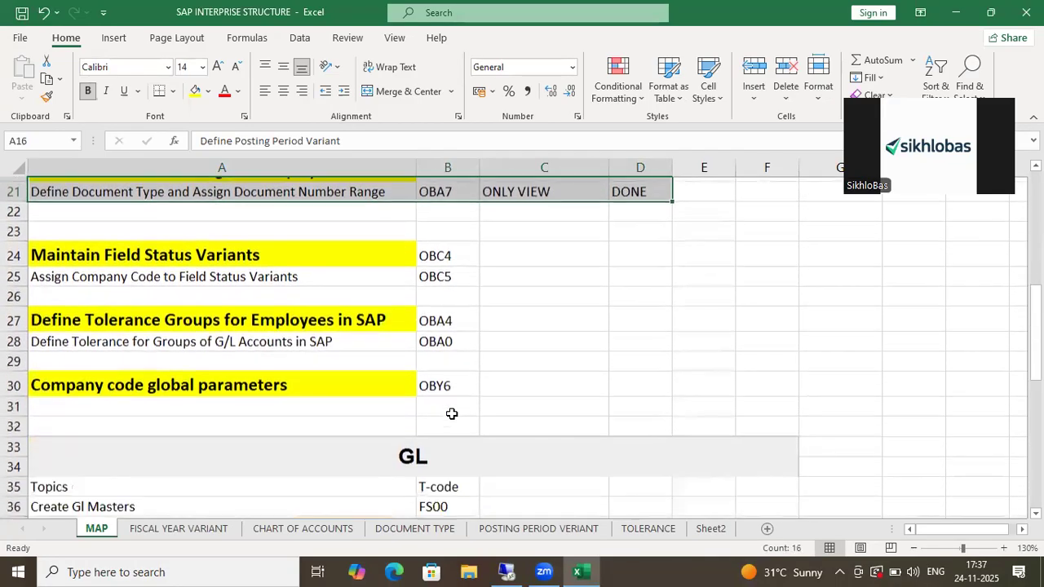
Select the field status variant topics in A24:B25, switch to SAP, leave the interval editing and open transaction FB50.
drag(124, 232, 266, 254)
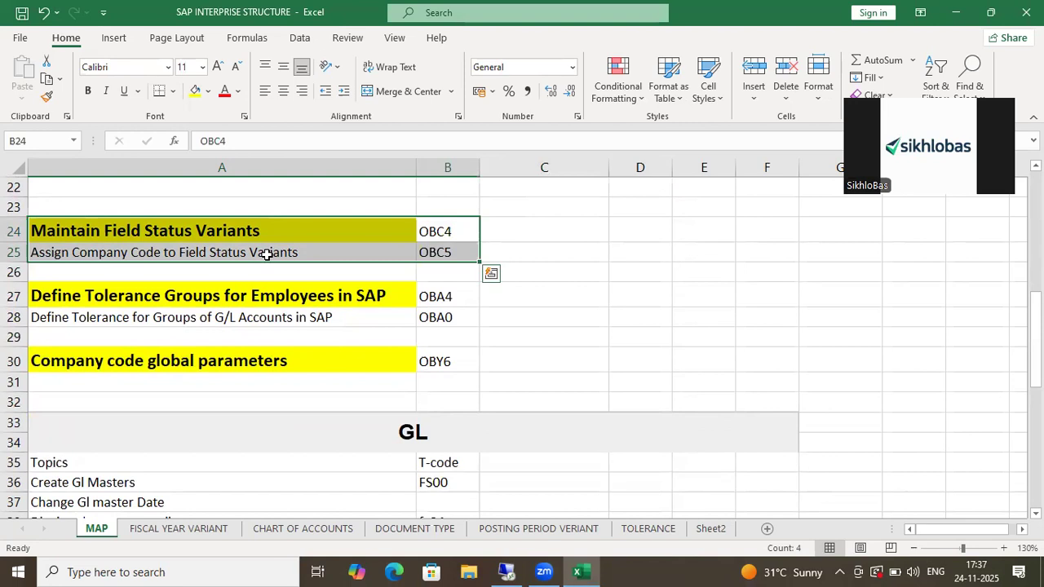
click(508, 571)
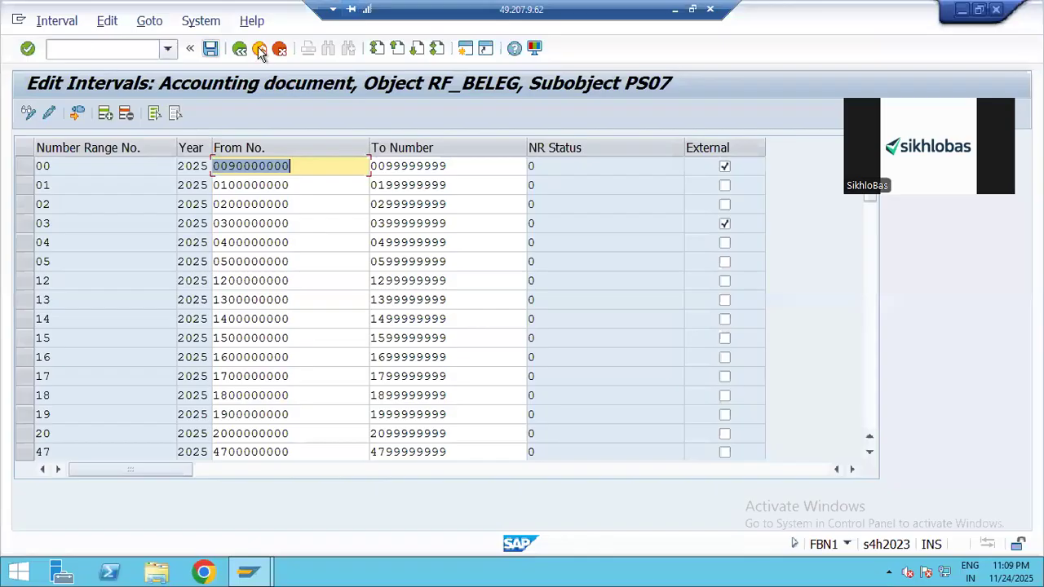
click(135, 49)
key(Return)
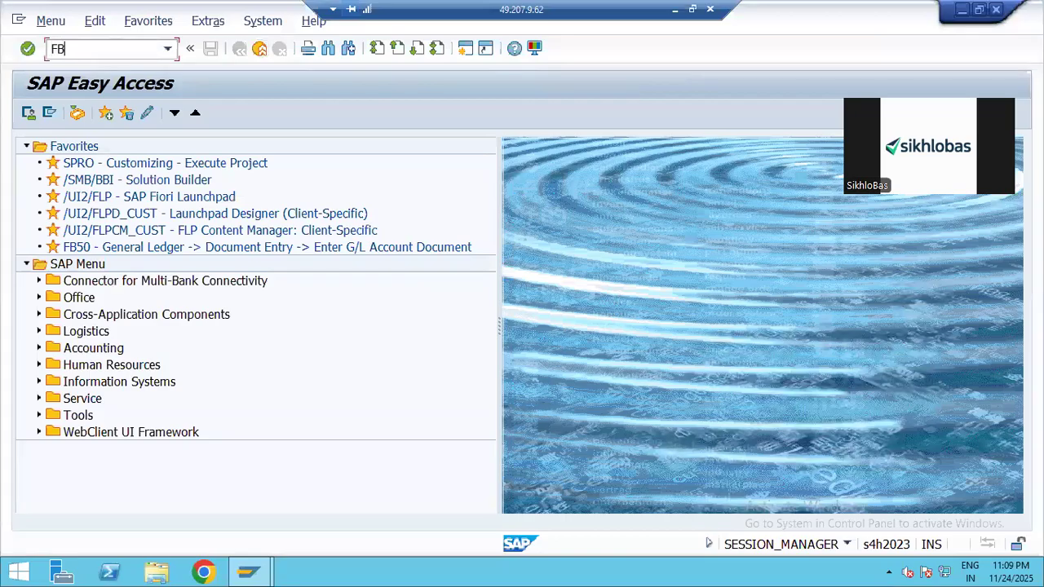
key(Return)
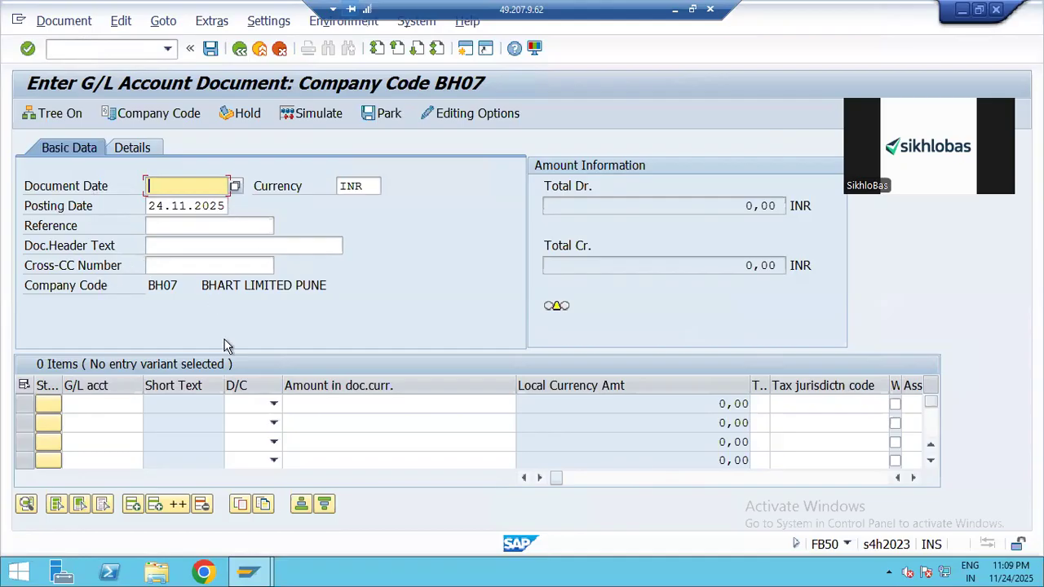
Examine the line item columns available for a G/L account document in company code BH07, from Local Currency Amt through Material, and return to the start.
click(102, 405)
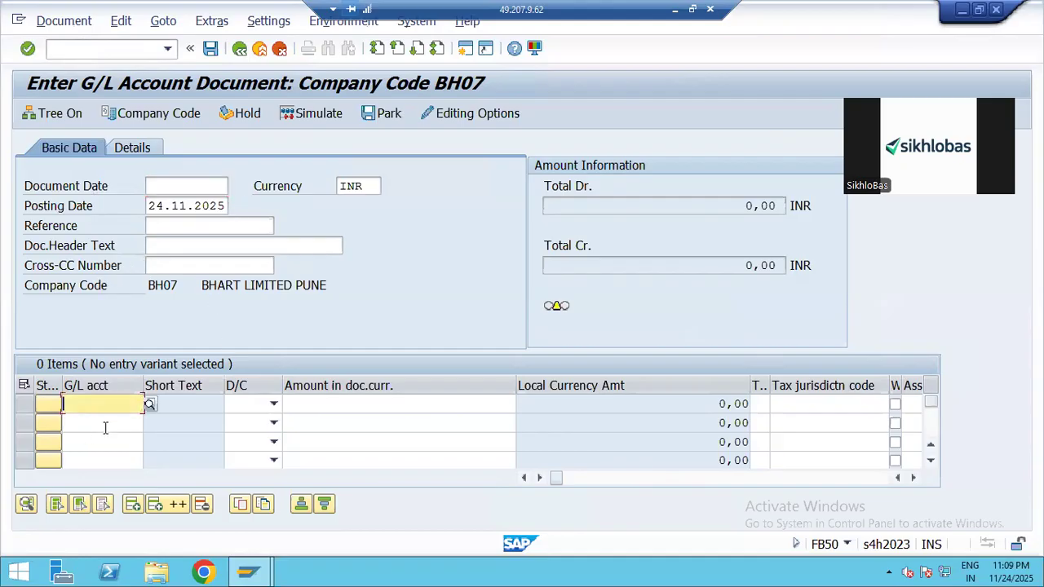
click(914, 478)
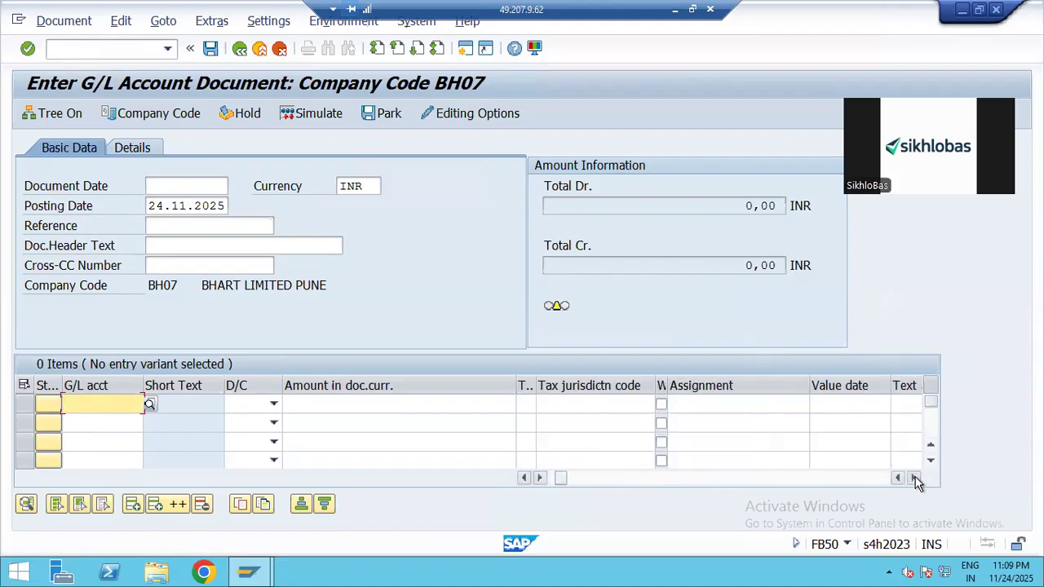
click(914, 478)
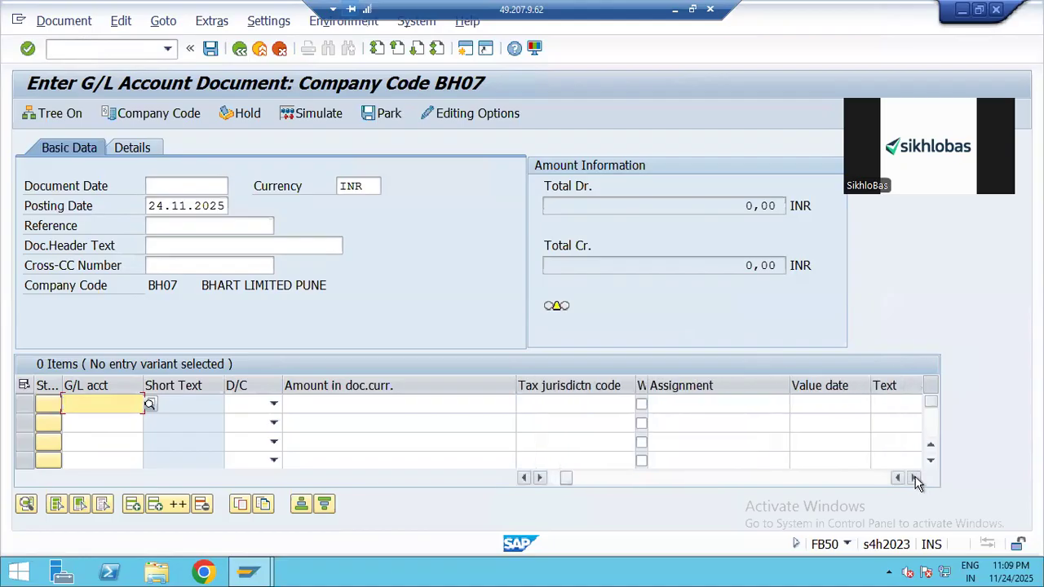
click(914, 478)
click(914, 478)
click(914, 478)
click(914, 478)
click(914, 478)
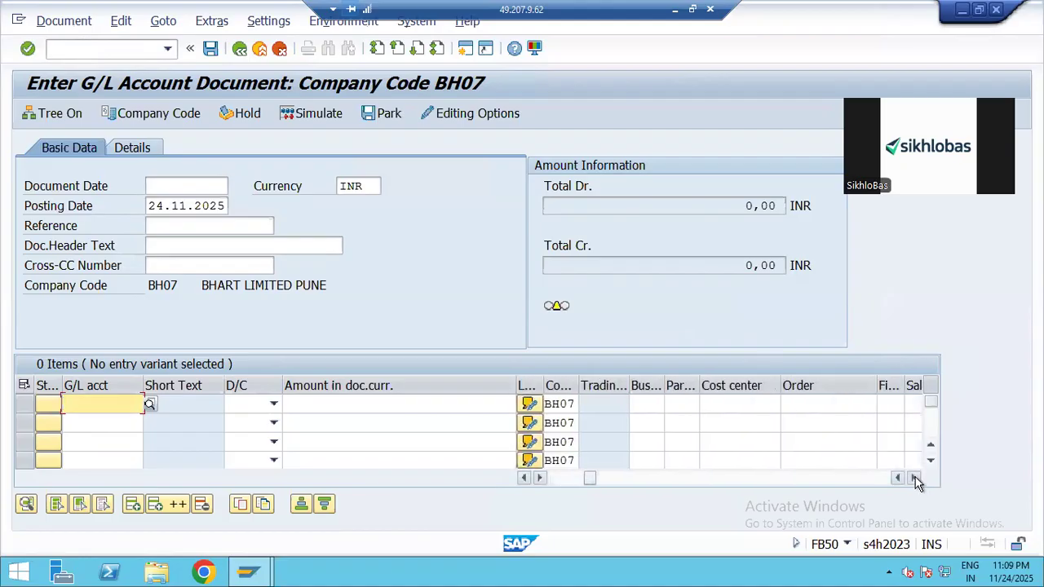
click(915, 478)
click(914, 478)
click(914, 478)
click(914, 477)
click(914, 478)
click(915, 478)
click(914, 478)
click(914, 478)
click(915, 478)
click(915, 478)
click(914, 478)
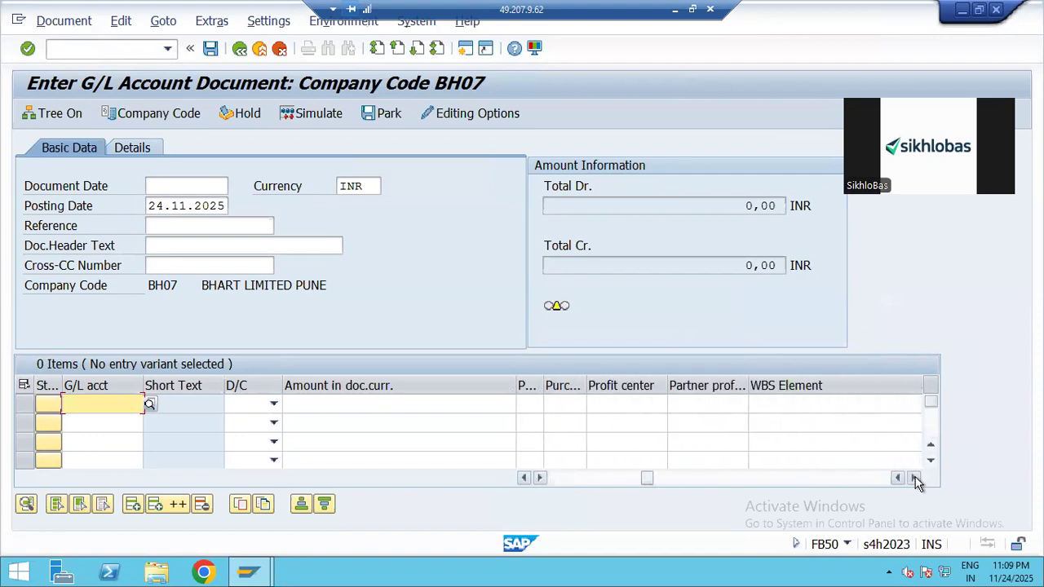
click(914, 478)
click(914, 478)
click(914, 478)
click(914, 478)
click(914, 478)
click(914, 478)
click(914, 478)
click(914, 478)
click(914, 478)
click(914, 478)
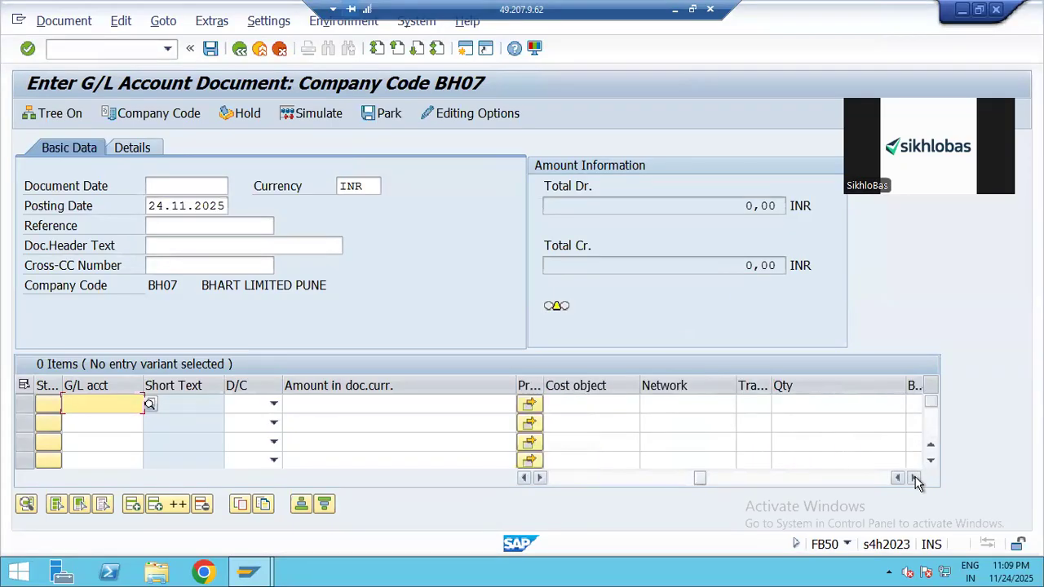
click(914, 478)
click(914, 478)
click(914, 478)
click(914, 478)
click(914, 478)
click(914, 478)
click(915, 478)
click(914, 478)
click(915, 478)
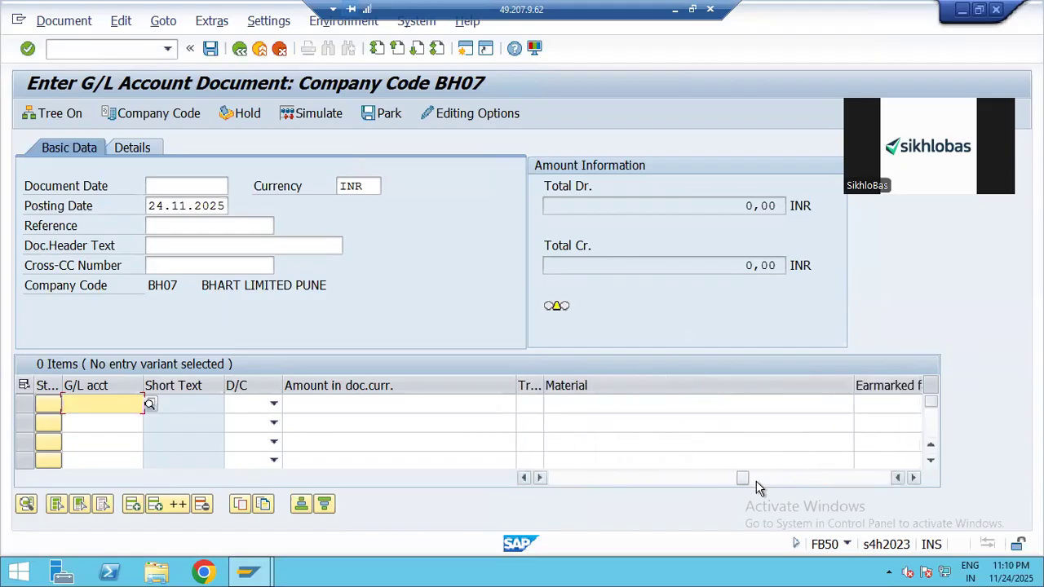
drag(744, 478, 546, 486)
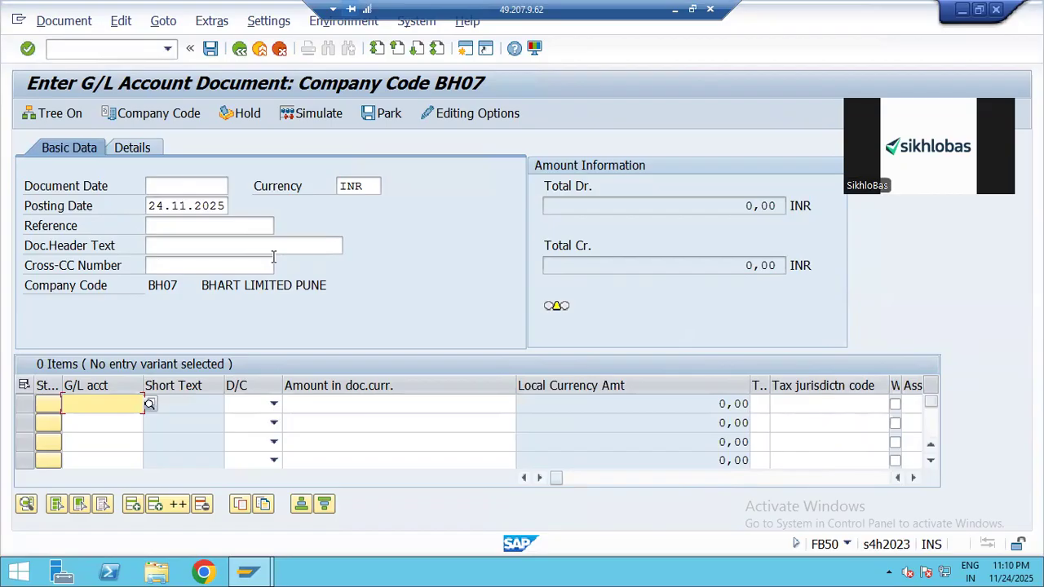
Switch to the Excel workbook and enter 0001 in C24 beside the Maintain Field Status Variants code OBC4.
click(674, 12)
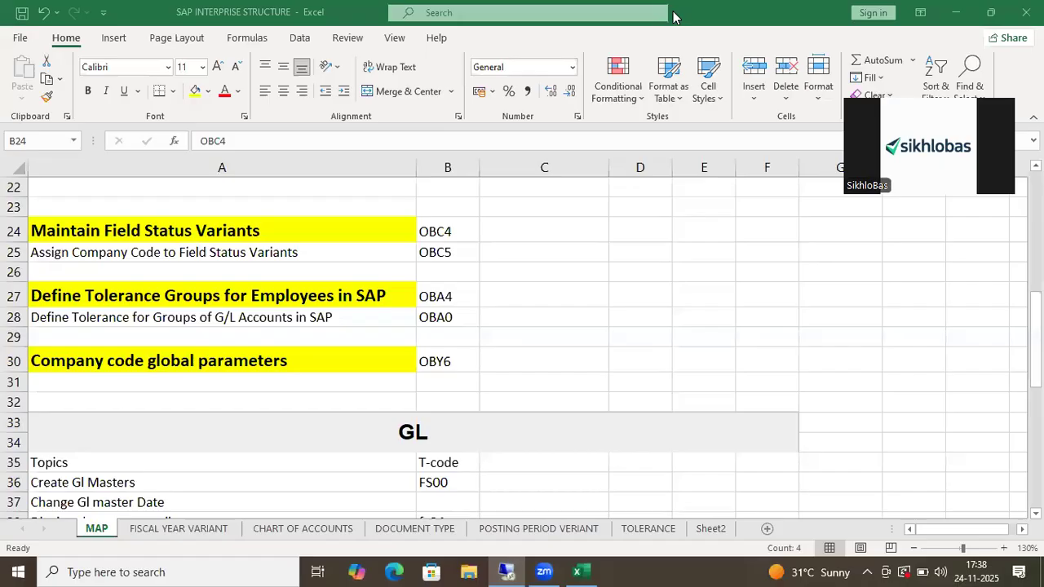
drag(212, 233, 443, 234)
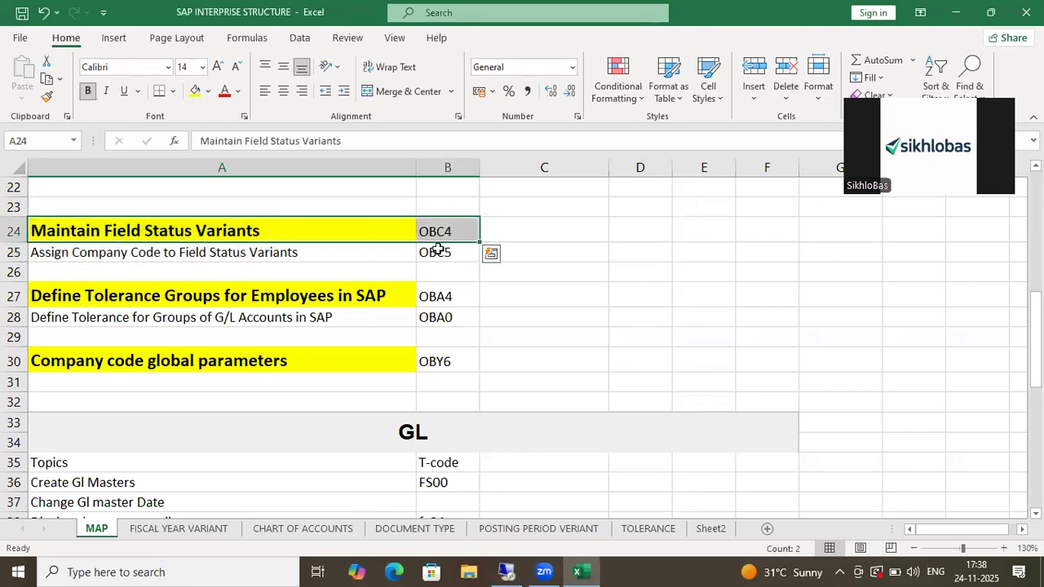
click(507, 227)
drag(373, 234, 441, 233)
click(443, 232)
click(561, 235)
text(0001)
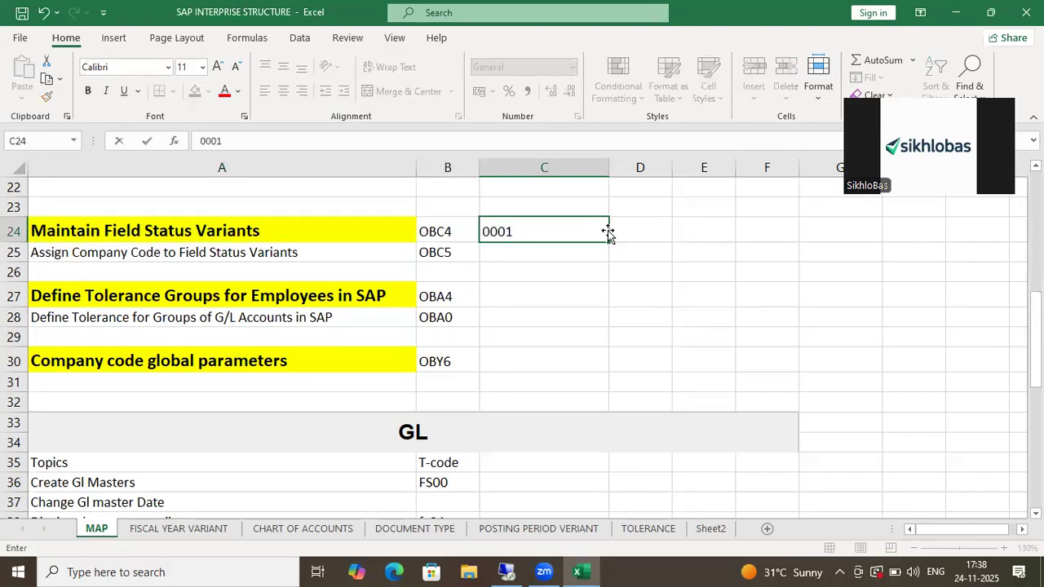
key(Tab)
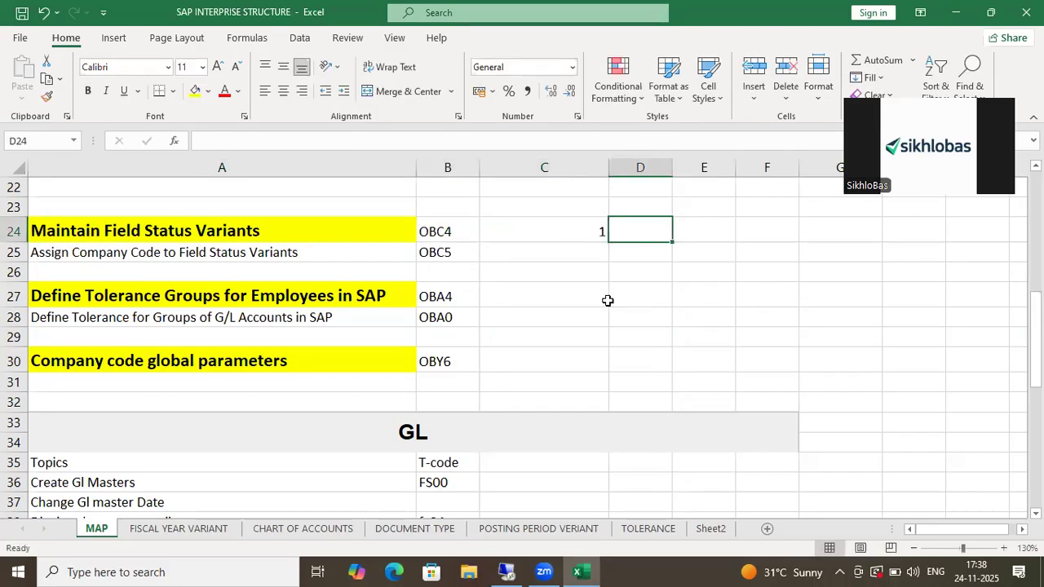
Clear the entry in C24 of the Maintain Field Status Variants row.
key(alt+Tab)
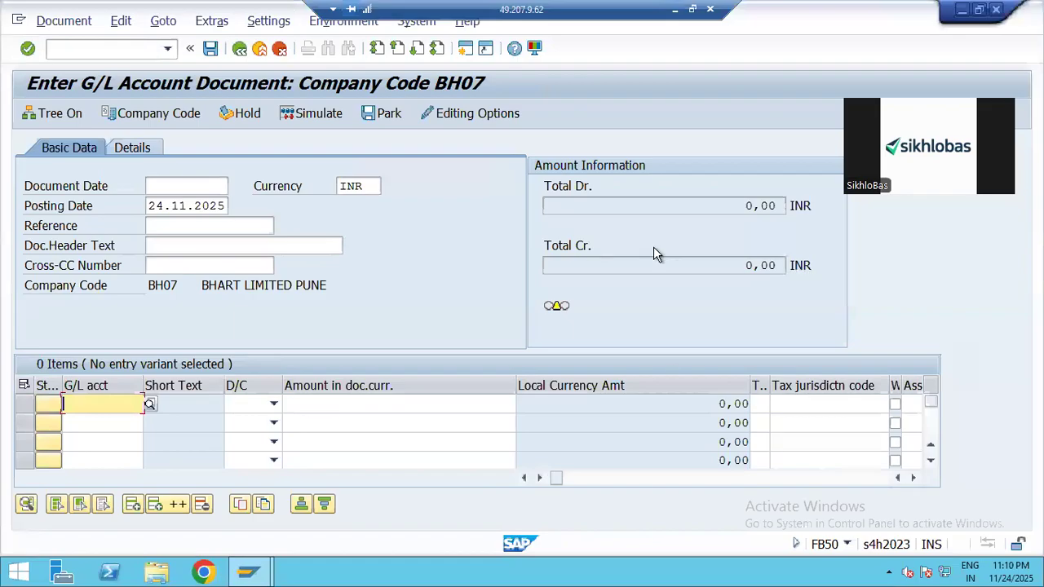
key(alt+Tab)
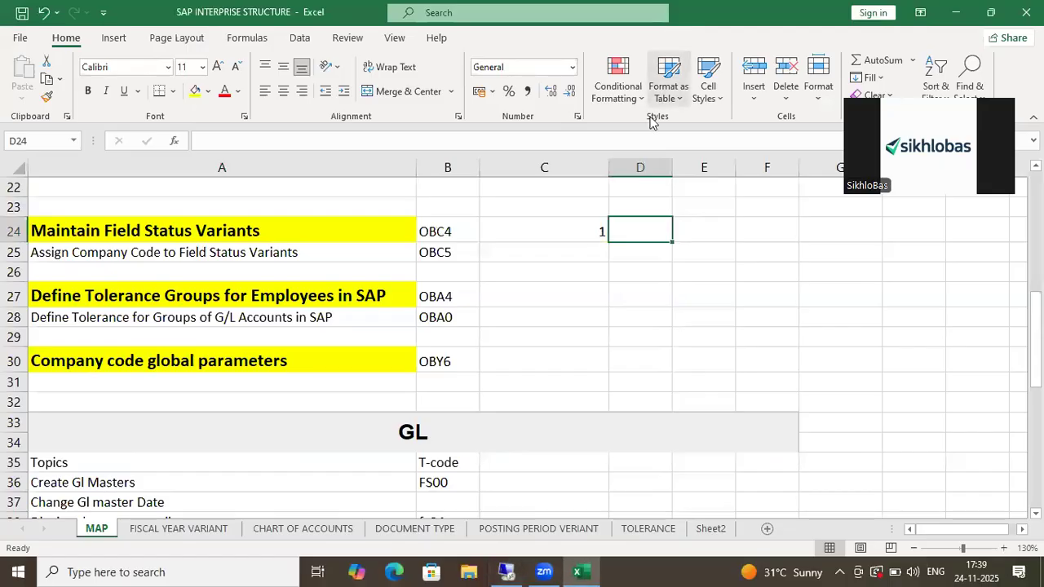
drag(578, 236, 634, 236)
click(634, 236)
drag(361, 255, 604, 252)
click(648, 253)
click(564, 236)
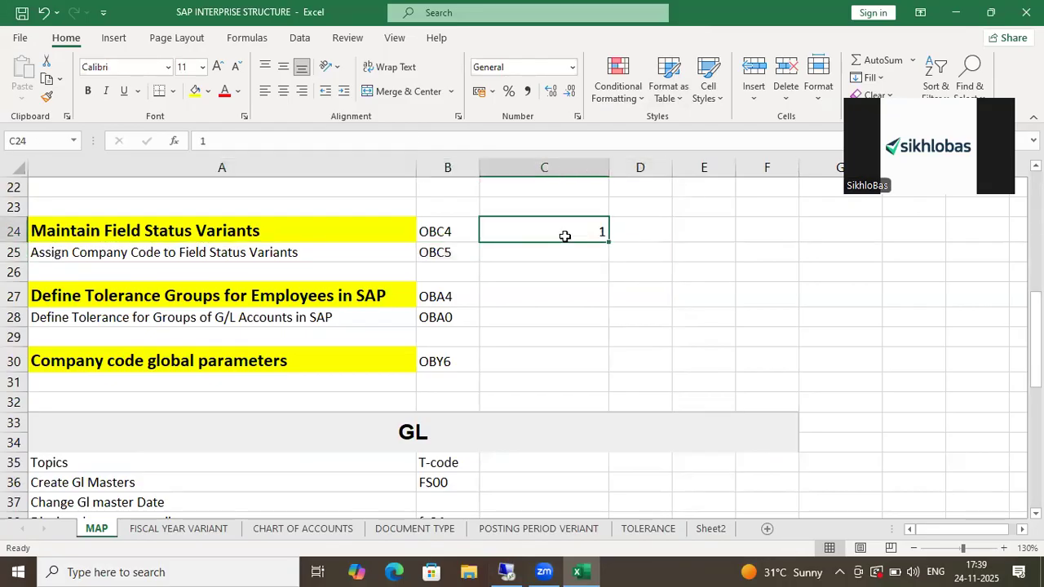
drag(441, 230, 563, 224)
click(562, 224)
click(632, 229)
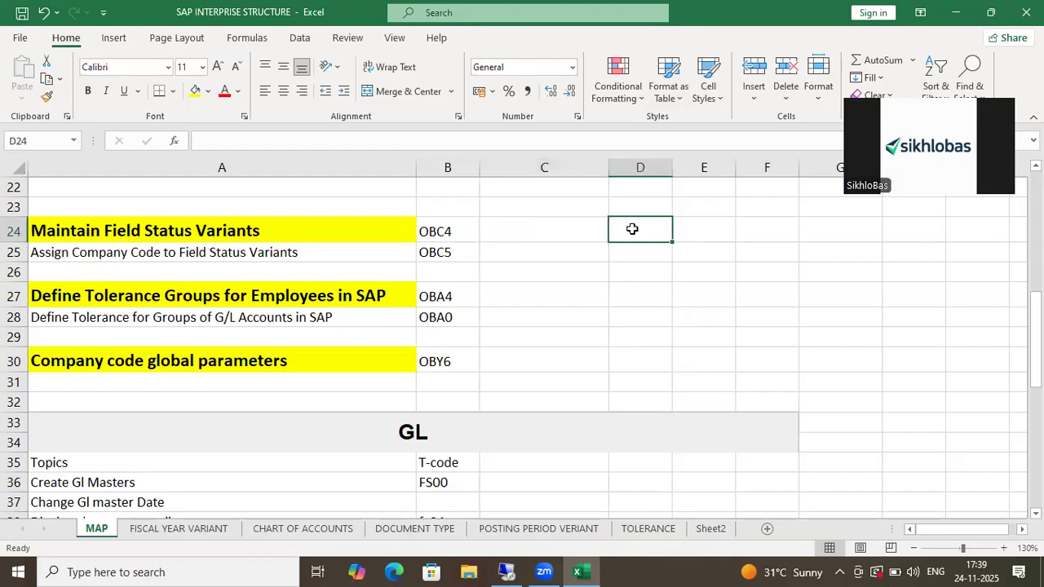
Check the OBC4 code in B24, switch to SAP and open the SAP Reference IMG through transaction SPRO.
drag(646, 236, 639, 249)
click(653, 256)
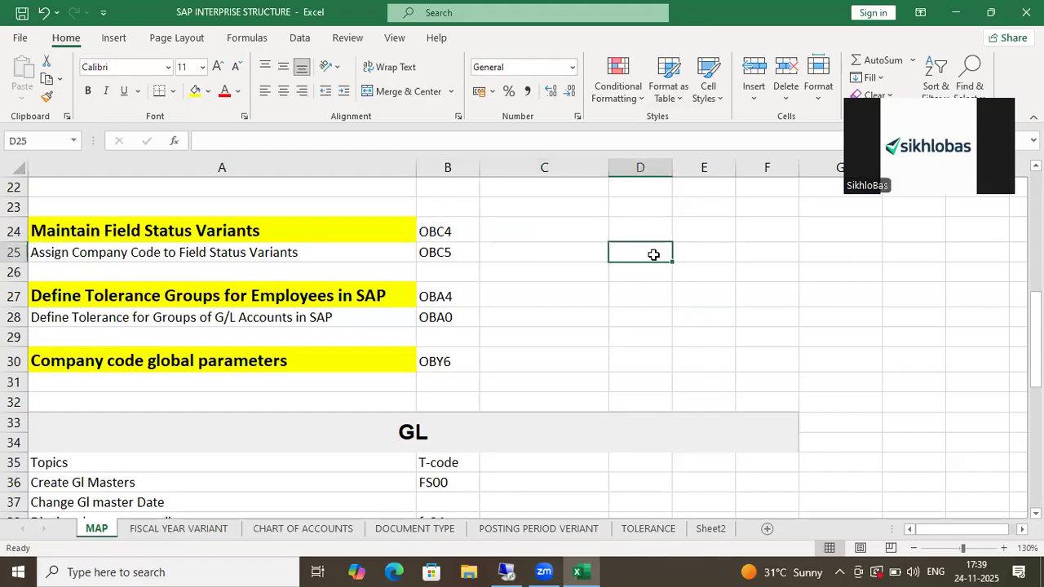
click(483, 234)
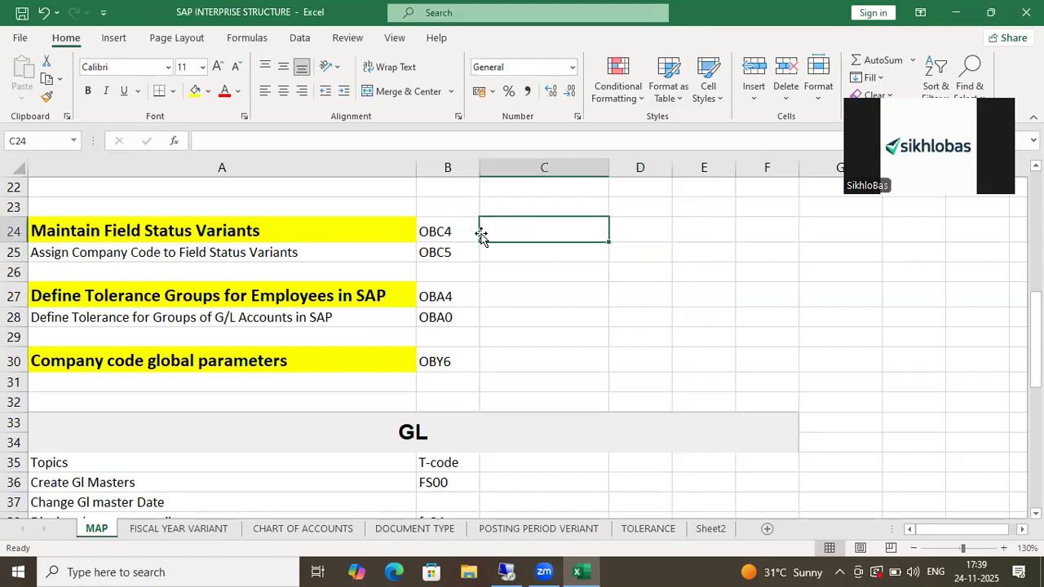
click(444, 233)
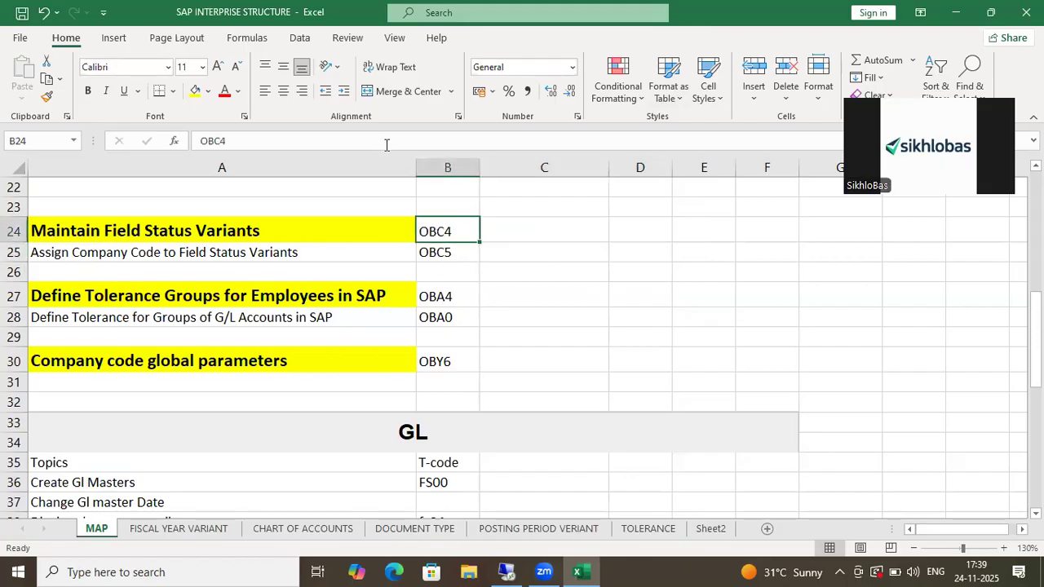
click(506, 572)
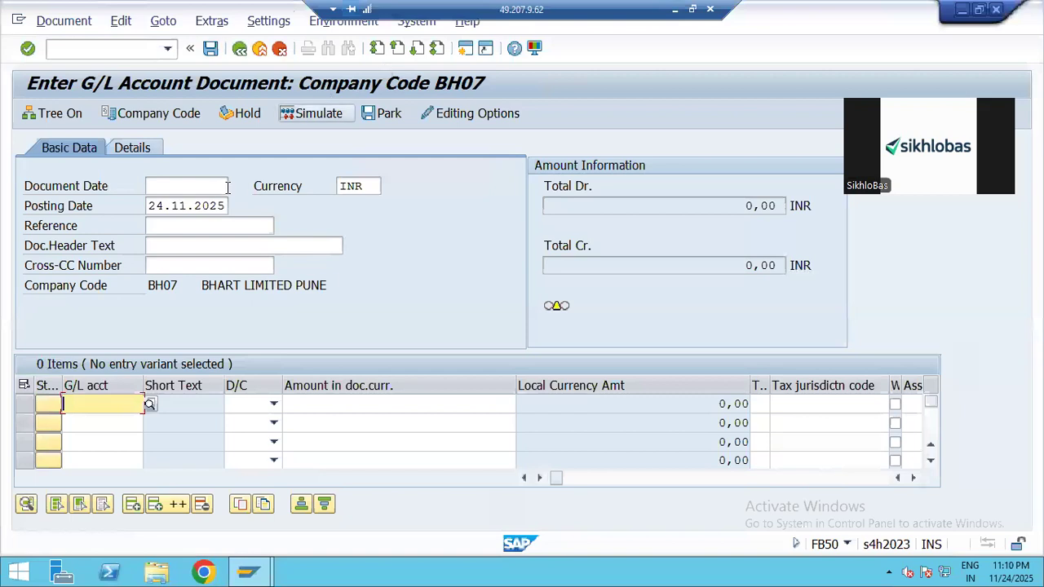
click(119, 50)
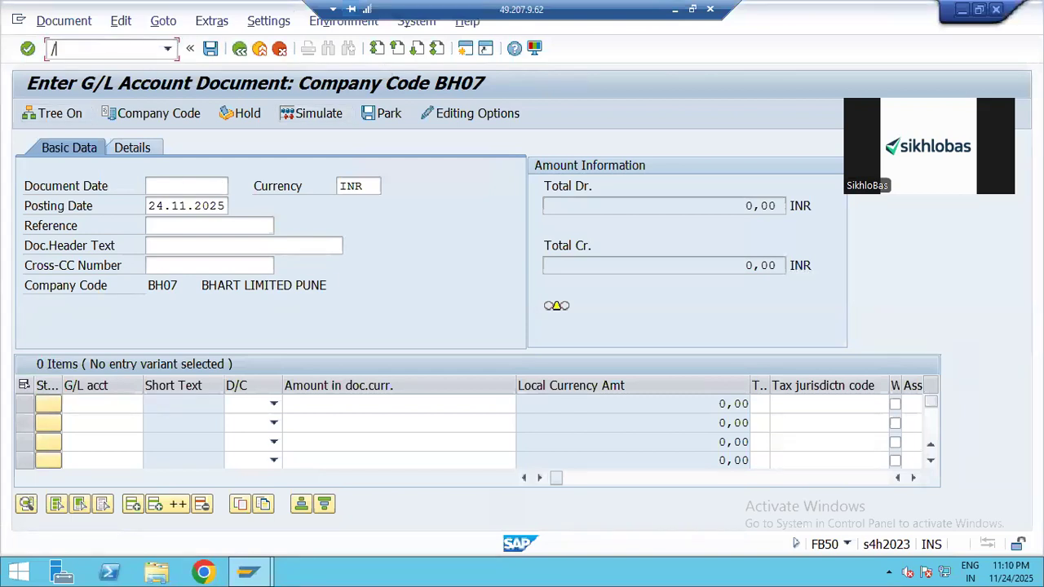
key(Return)
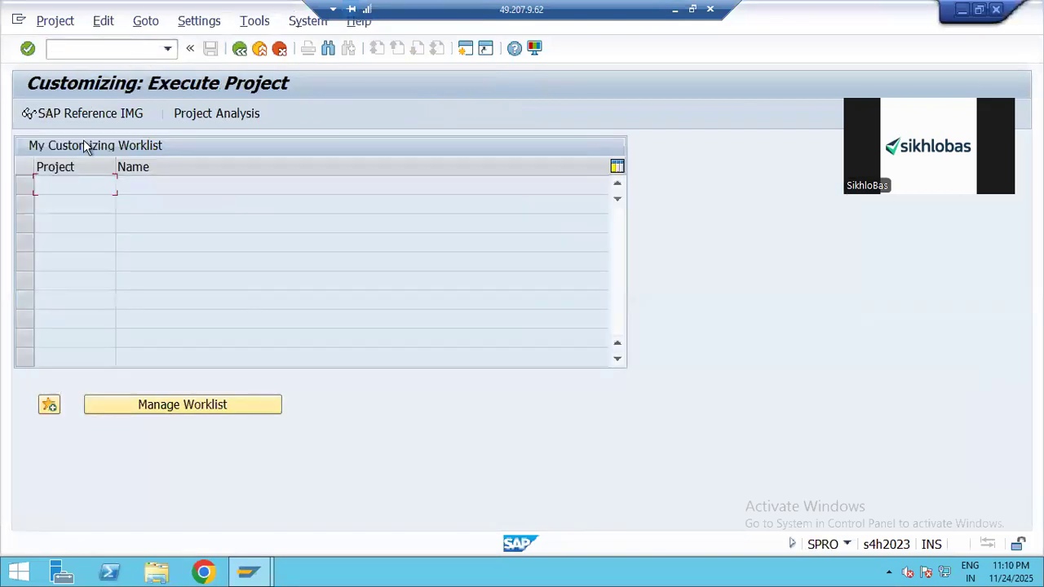
click(122, 112)
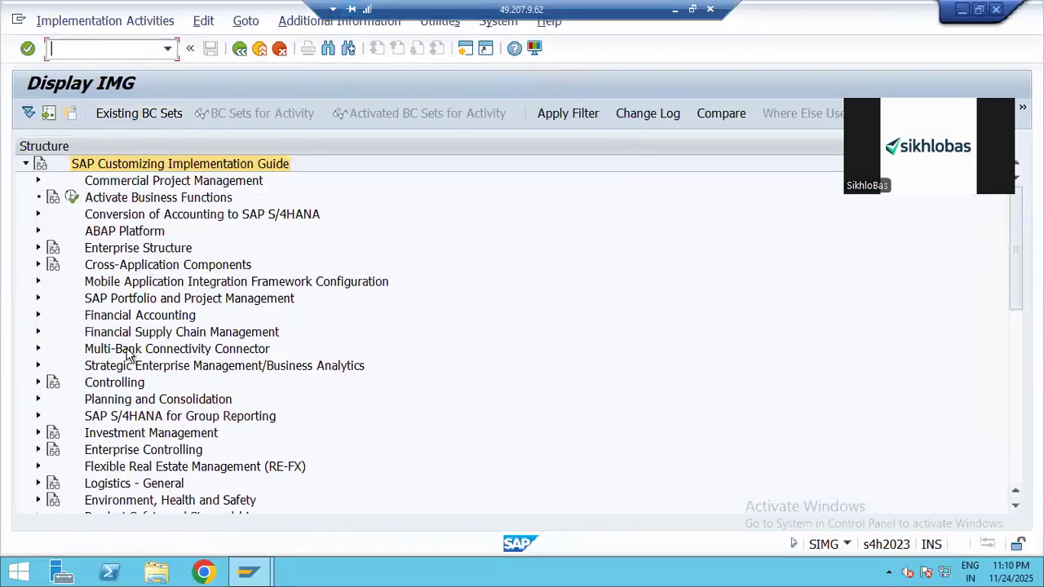
Expand Financial Accounting, Financial Accounting Global Settings, Ledgers and Fields in the IMG structure, and select Define Field Status Variants.
click(137, 319)
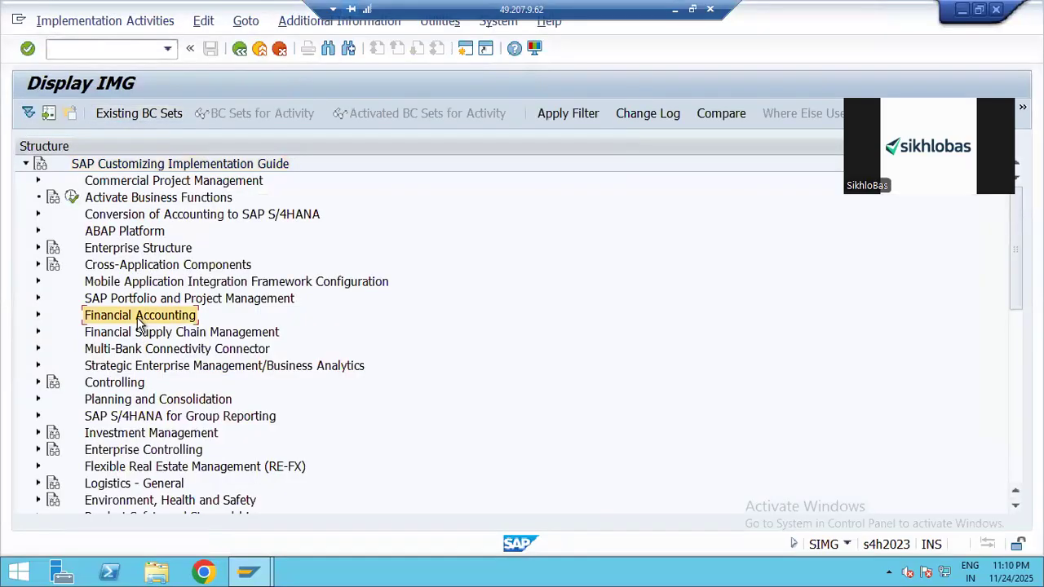
click(39, 317)
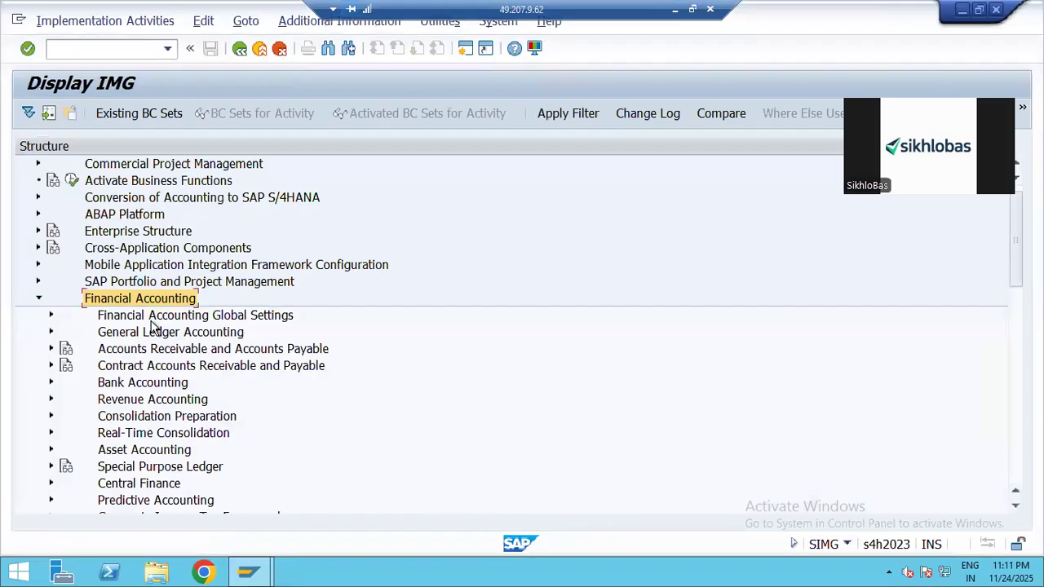
click(151, 318)
click(51, 315)
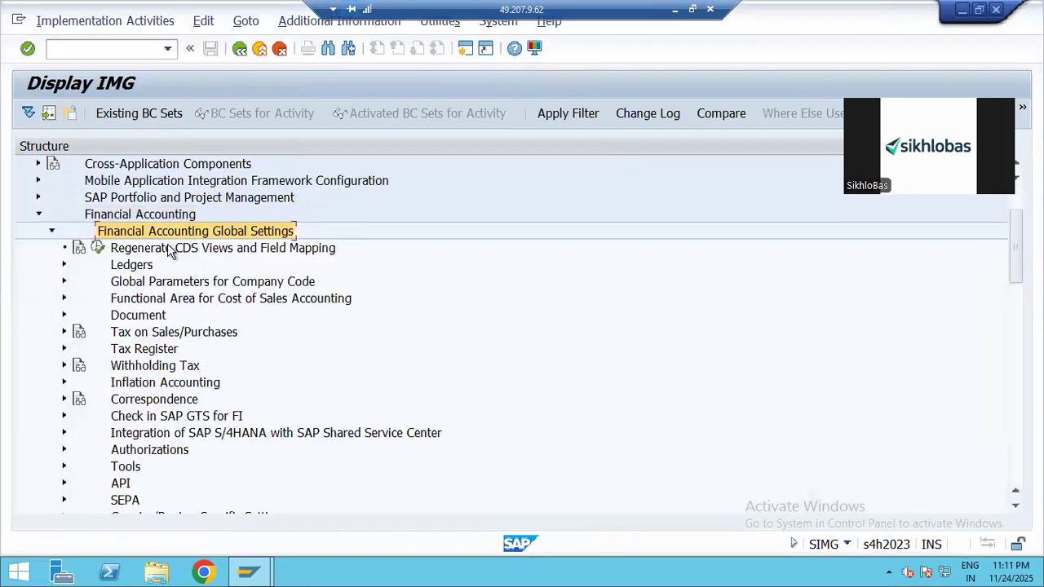
click(136, 268)
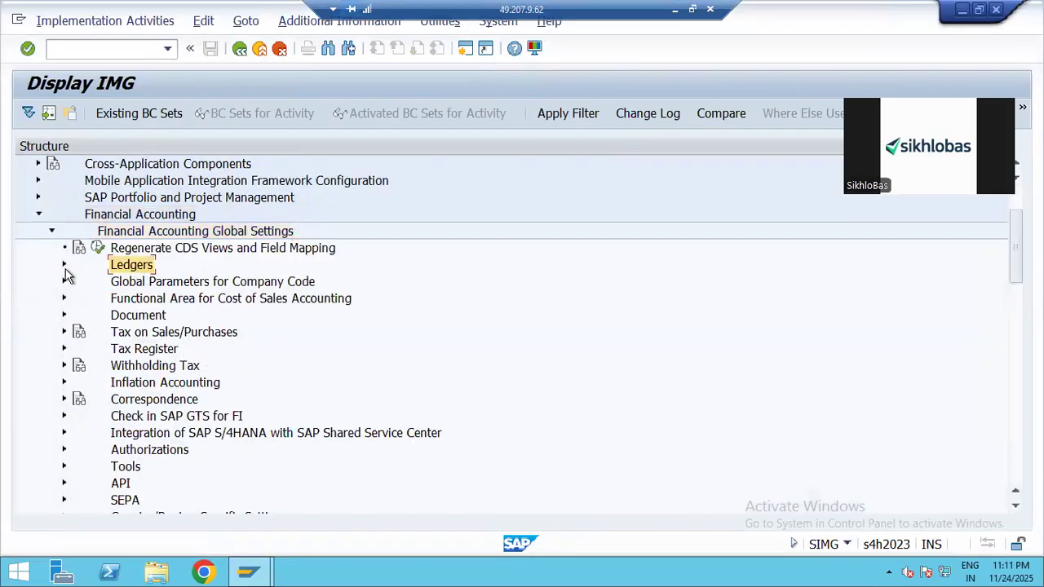
click(65, 266)
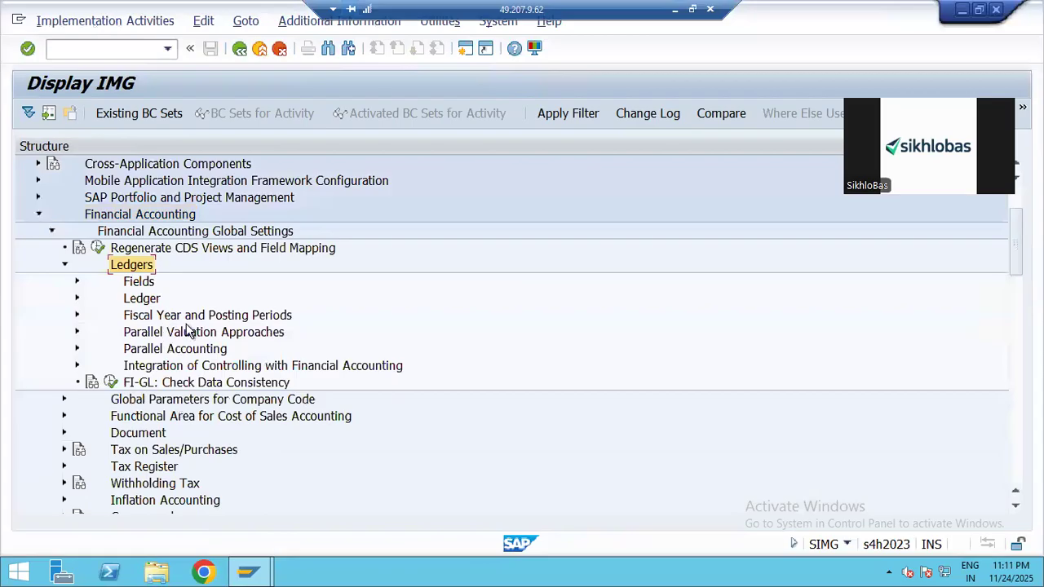
click(154, 315)
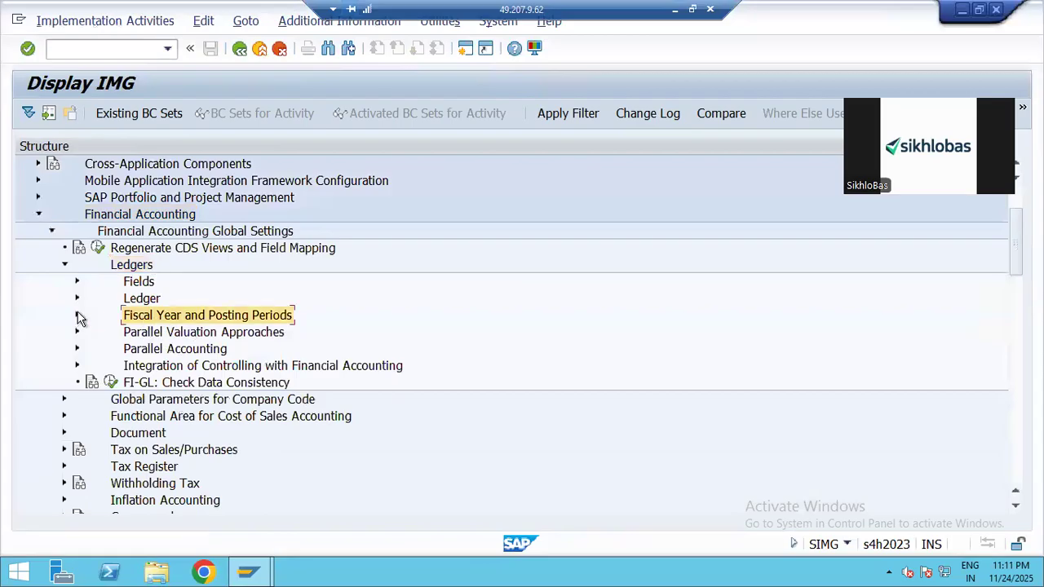
click(77, 281)
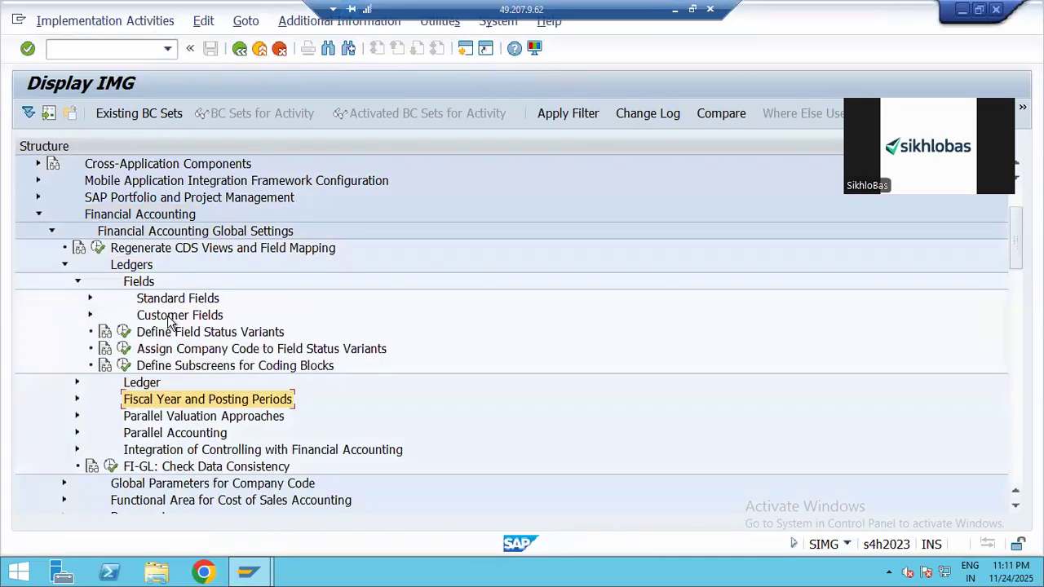
click(202, 335)
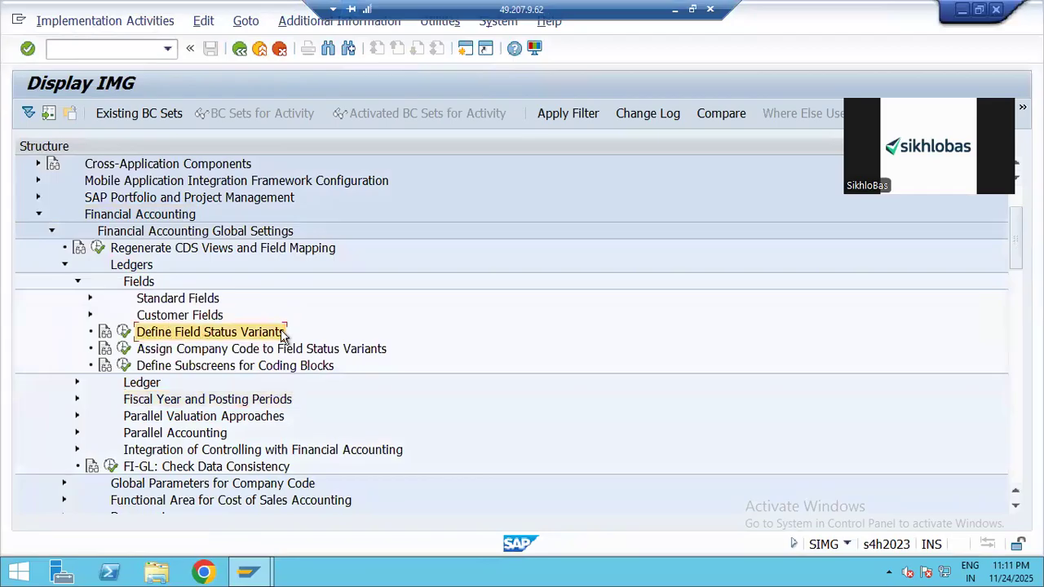
Run the Define Field Status Variants activity and position the variant list on 0001.
click(205, 351)
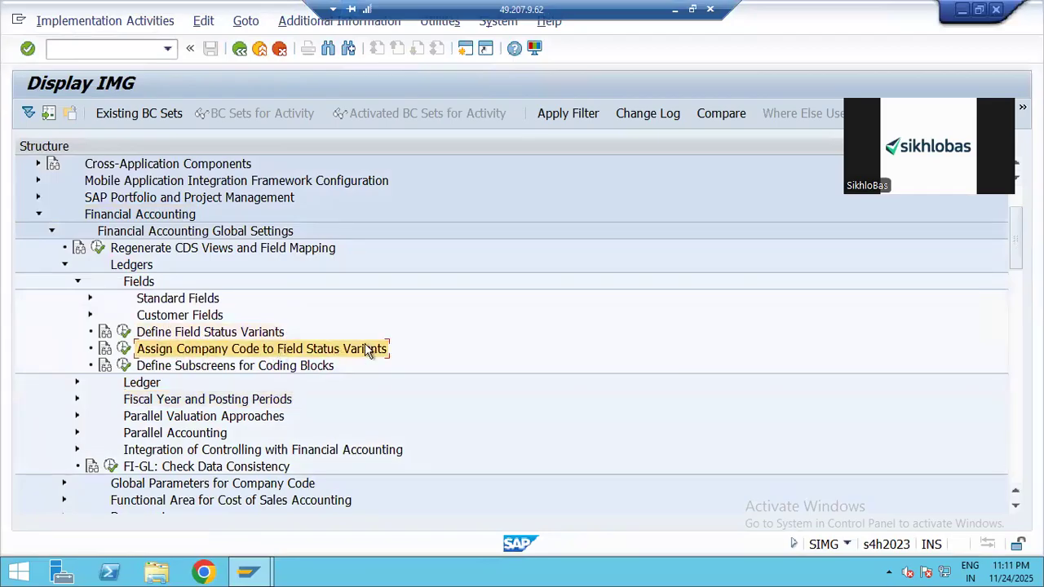
click(155, 333)
click(124, 333)
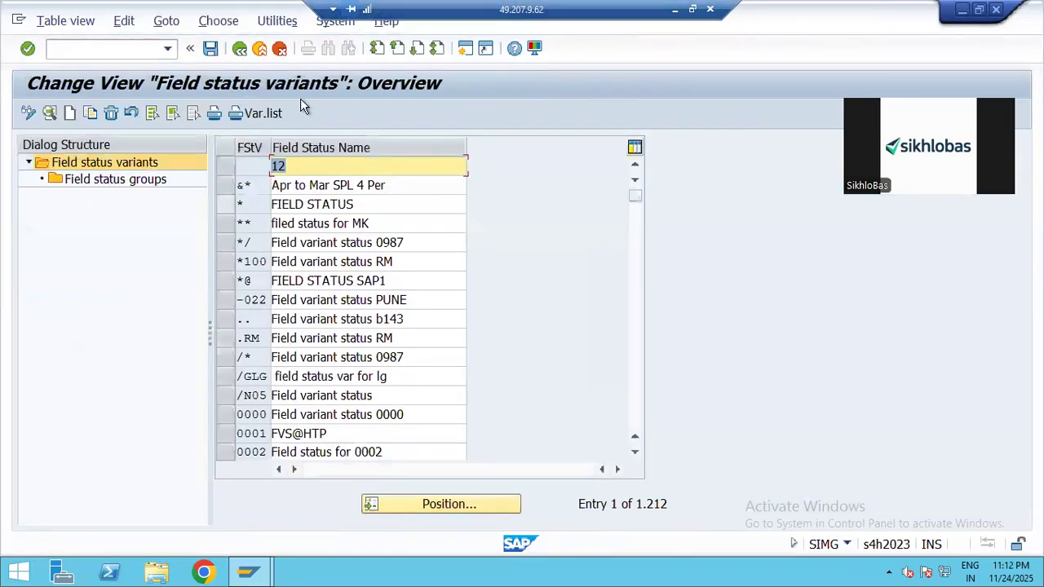
click(431, 507)
text(0001)
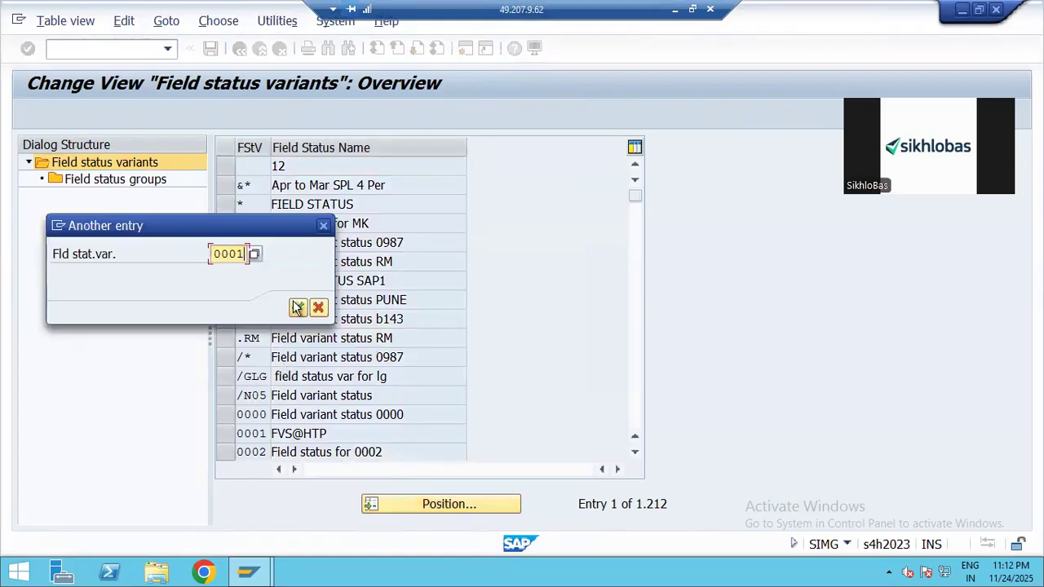
click(297, 307)
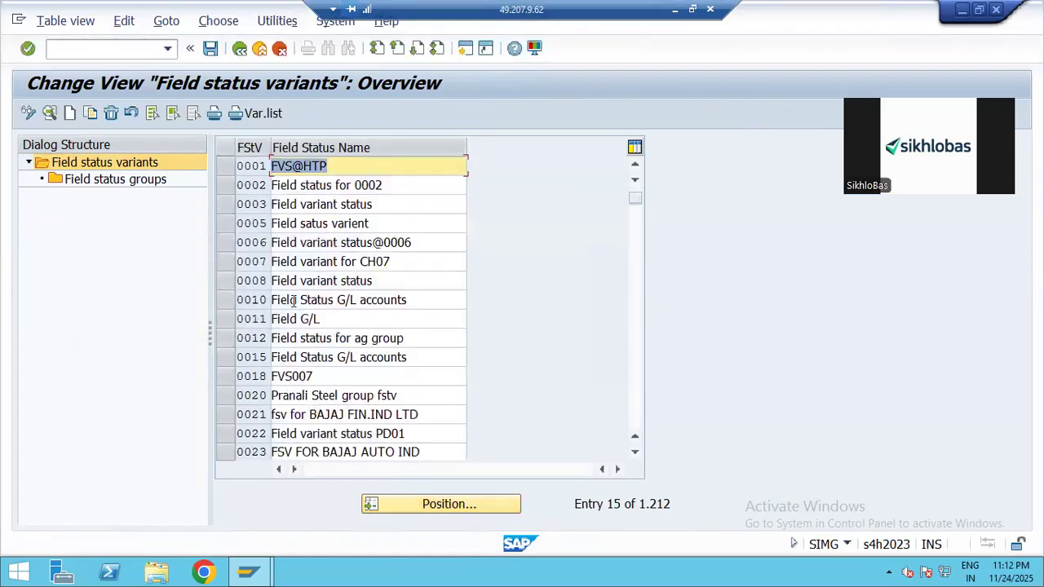
Look through the field status groups of variant 0001 and return to the variants overview.
click(227, 169)
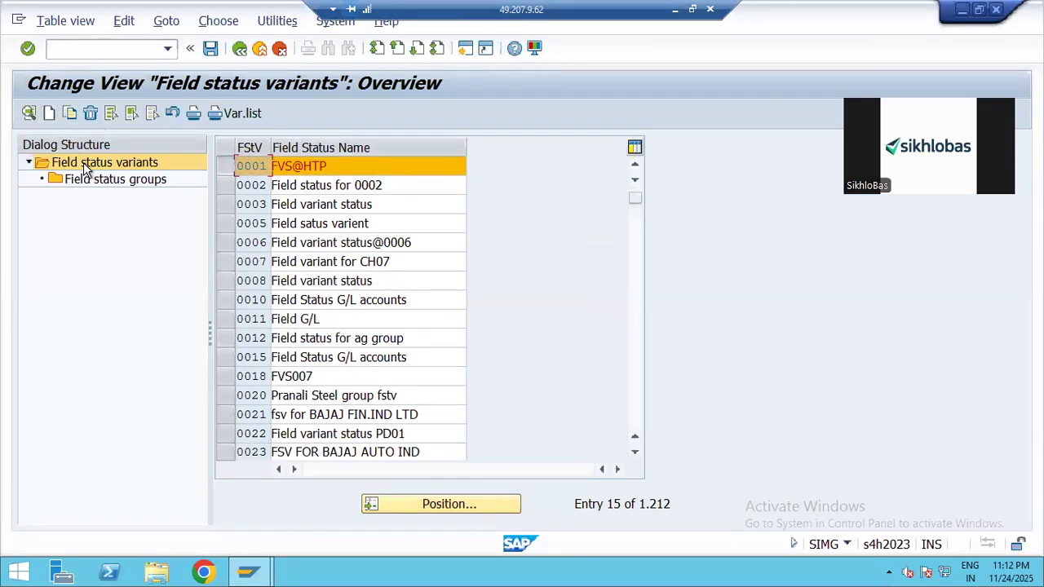
double_click(100, 181)
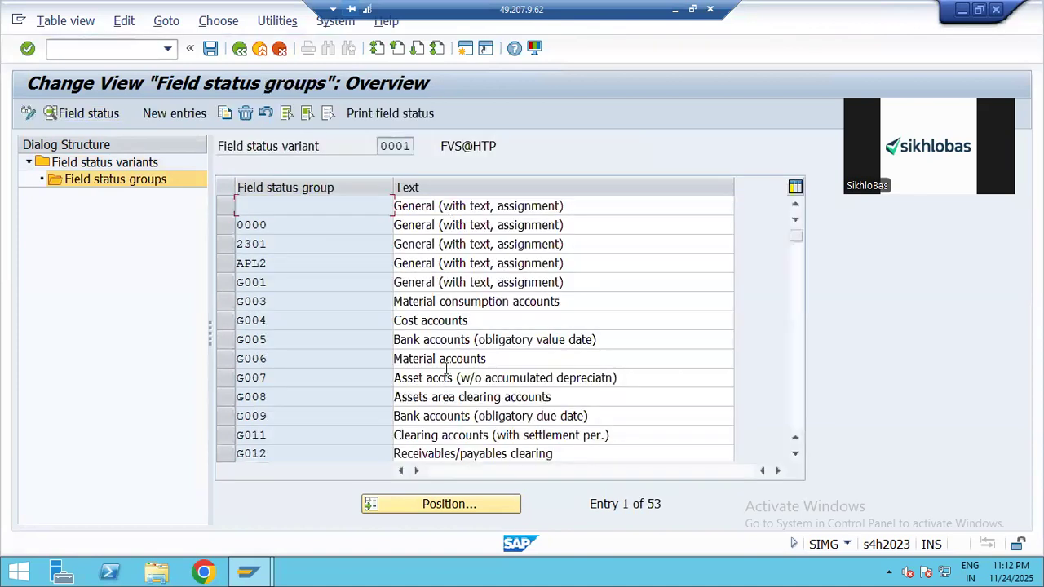
scroll(354, 286, down, 4)
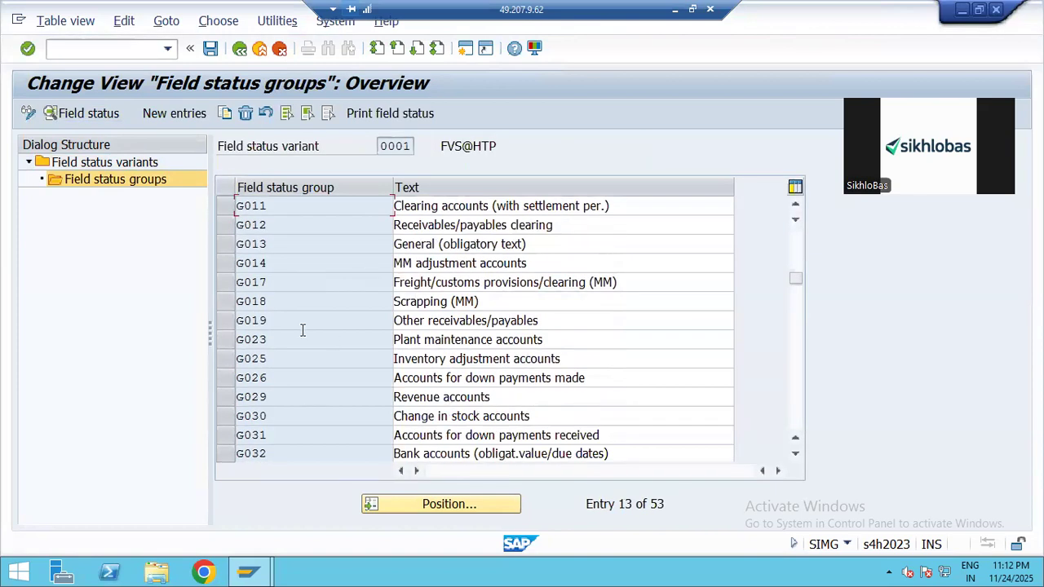
scroll(302, 330, up, 3)
click(239, 48)
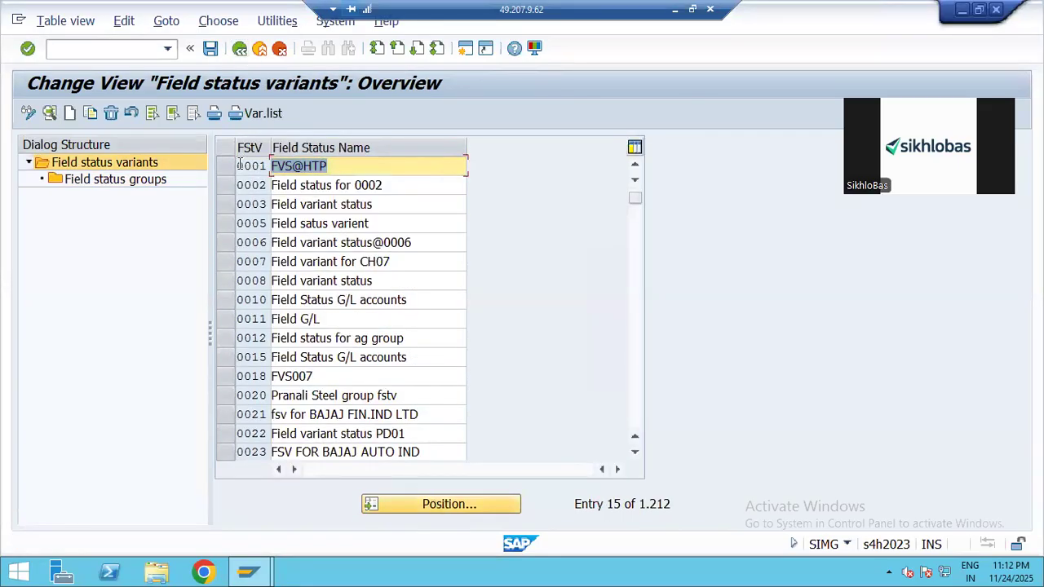
Copy field status variant BH07 to PS07 with all dependent entries and save it under the proposed customizing request.
click(447, 503)
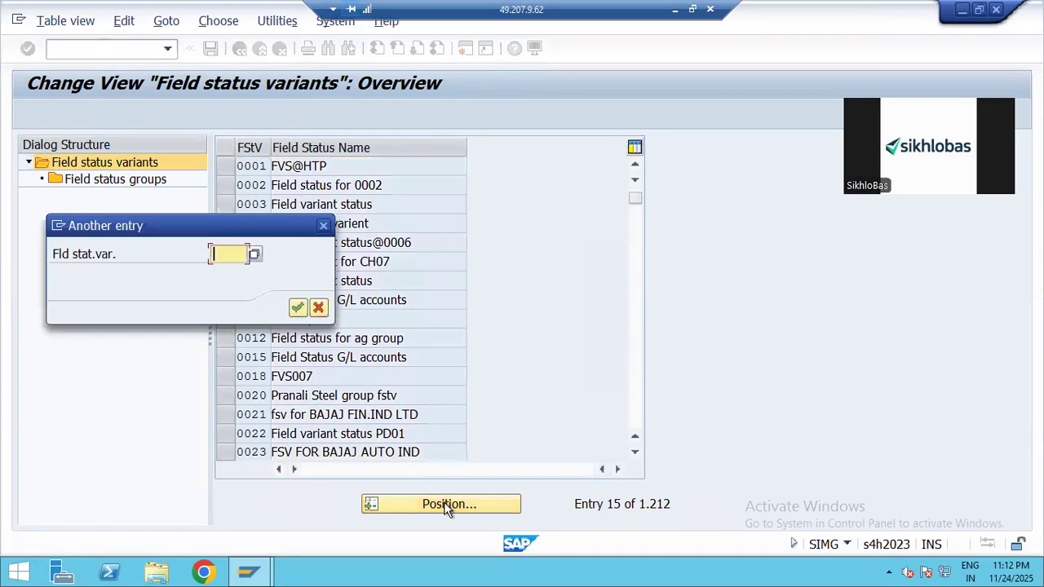
text(BH07)
key(Return)
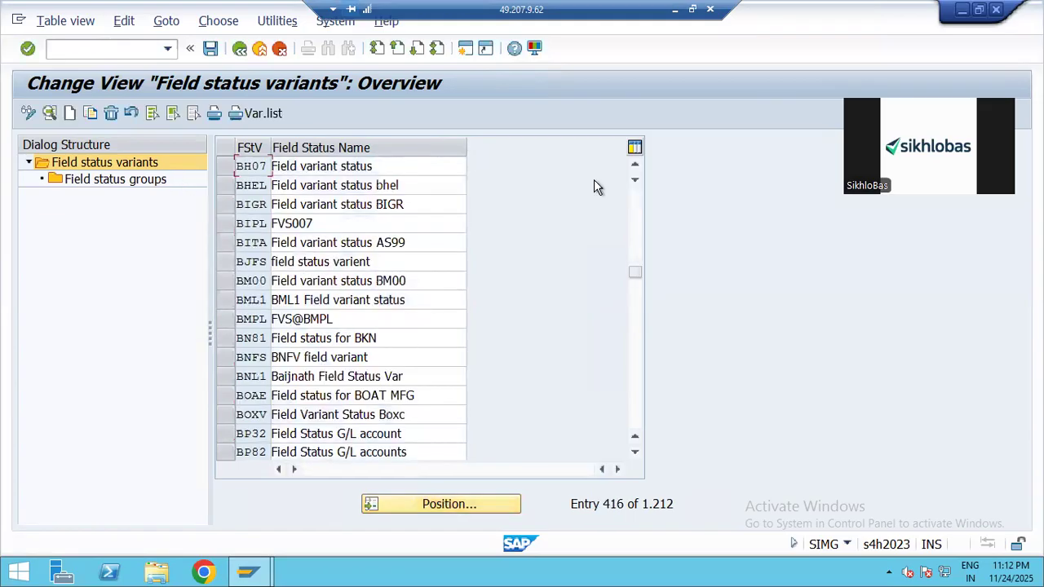
click(225, 168)
click(88, 114)
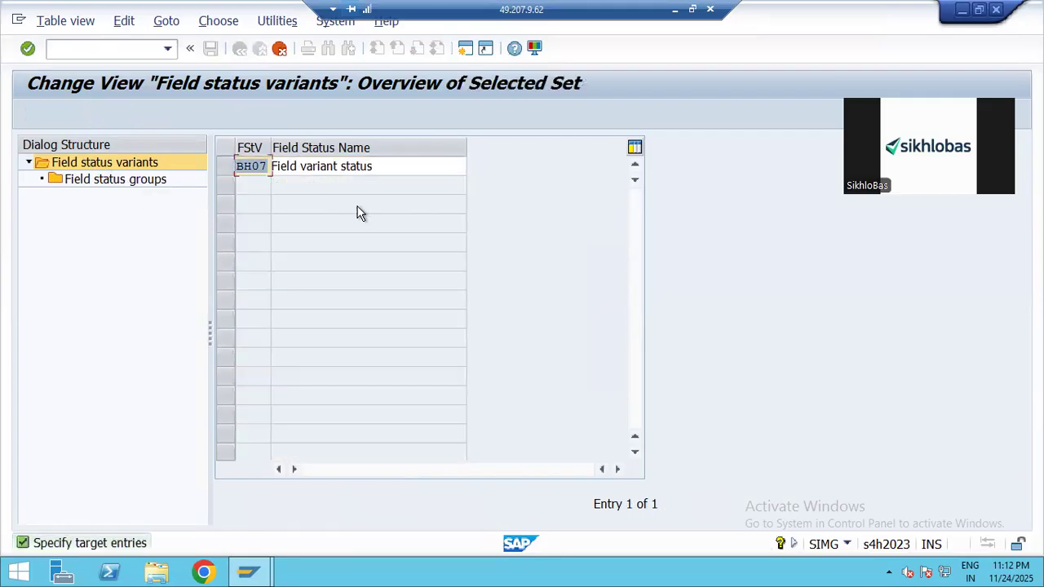
text(PS07)
key(Return)
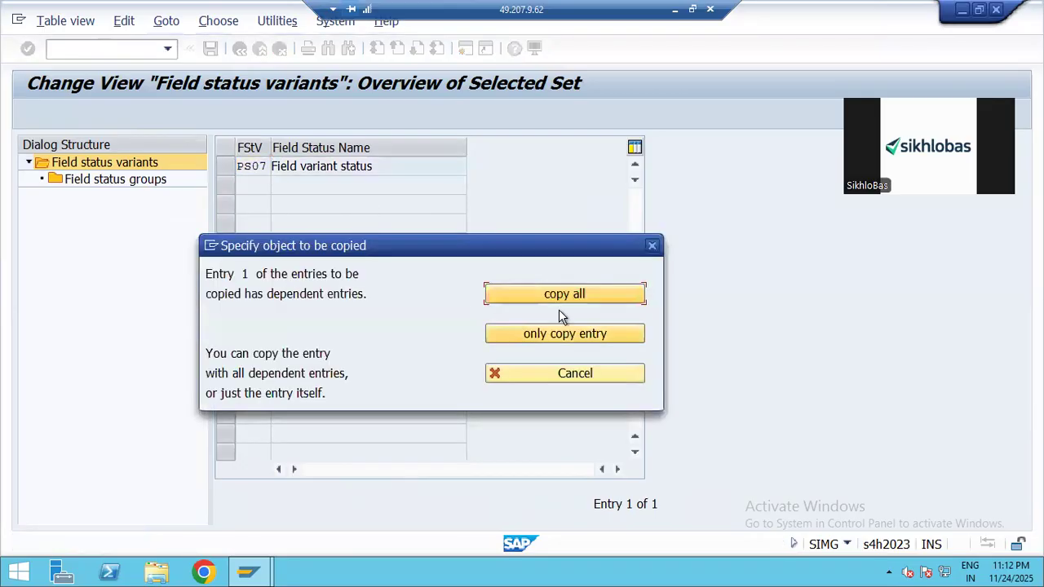
click(575, 298)
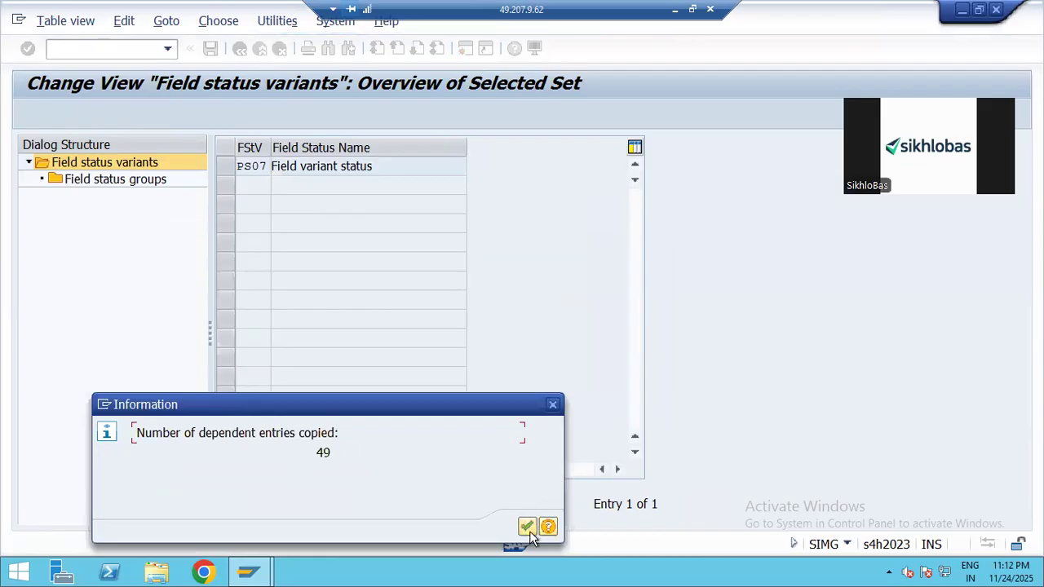
key(Return)
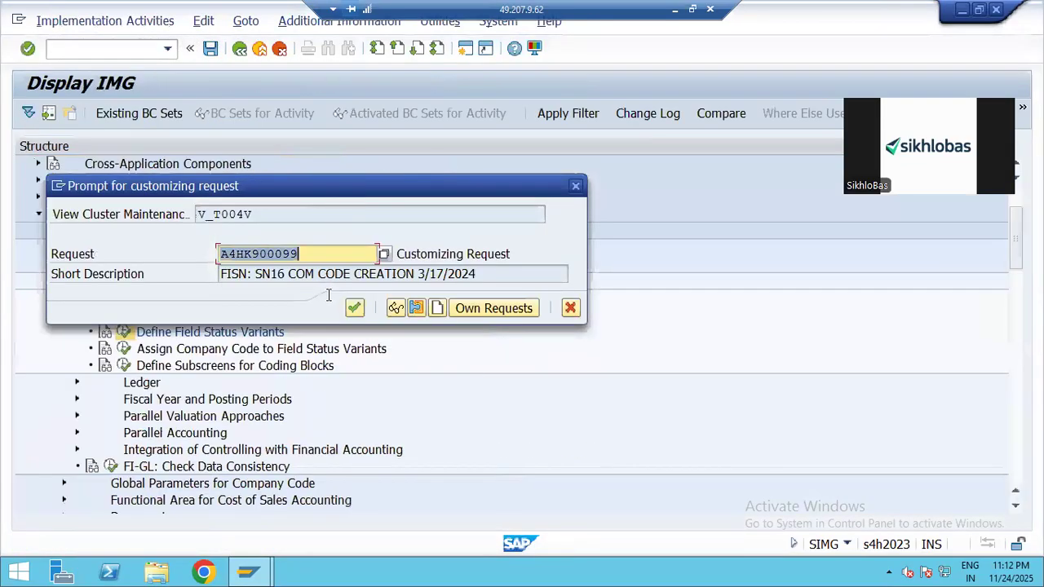
click(349, 309)
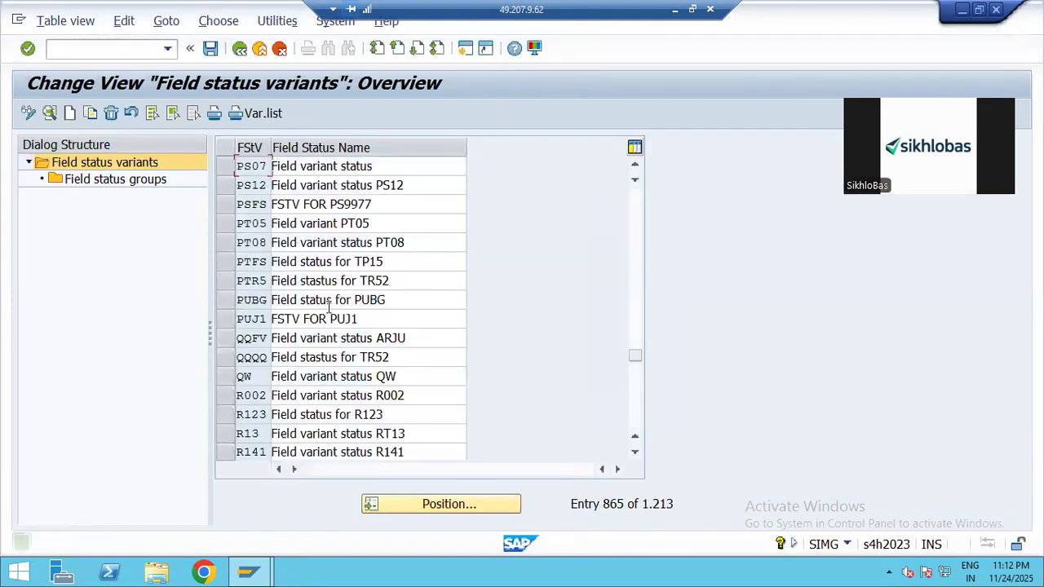
Display the General Data fields of field status group G001 in variant PS07.
click(224, 167)
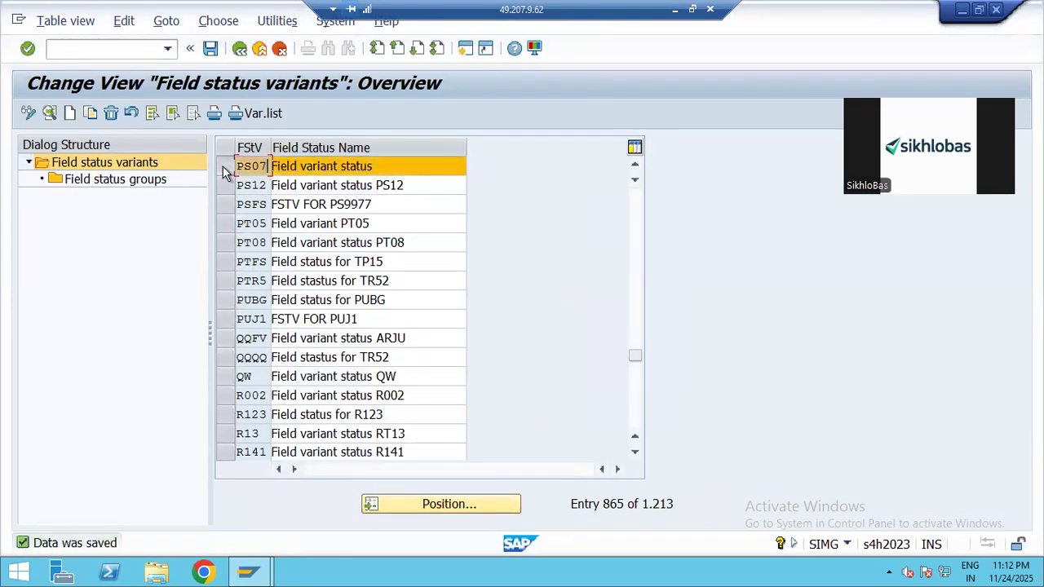
double_click(115, 180)
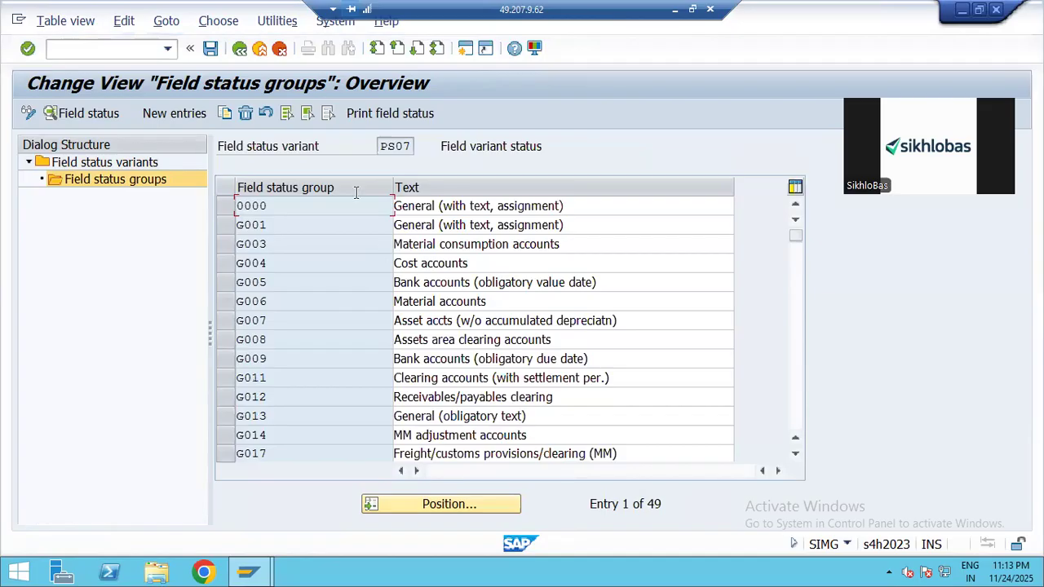
click(224, 233)
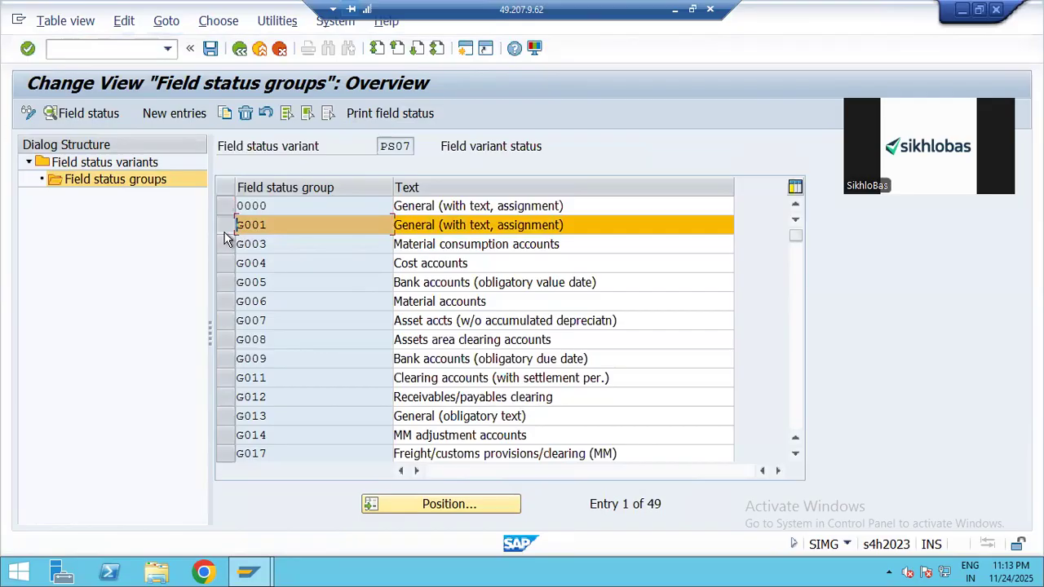
click(94, 114)
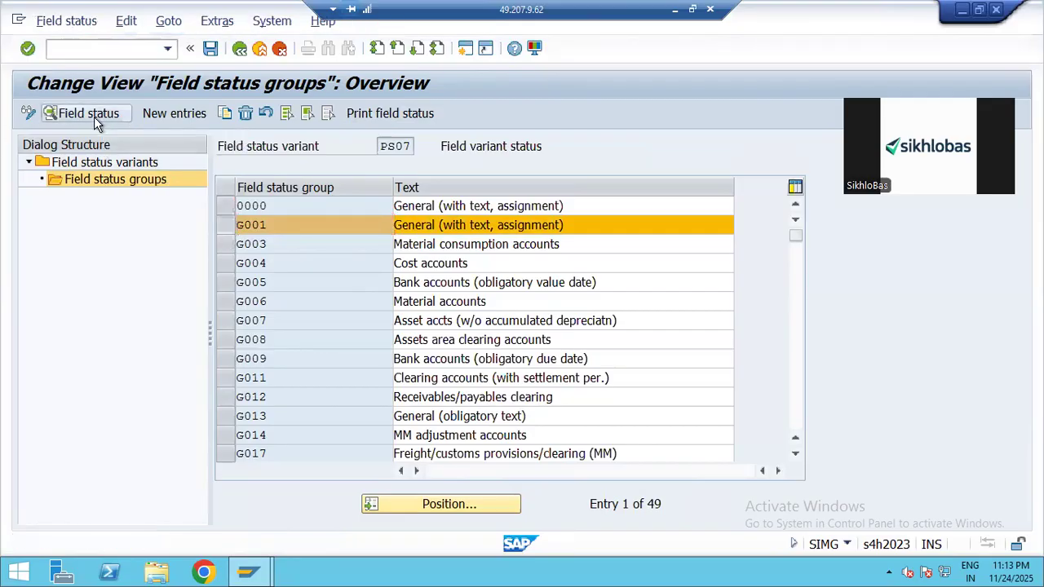
double_click(55, 245)
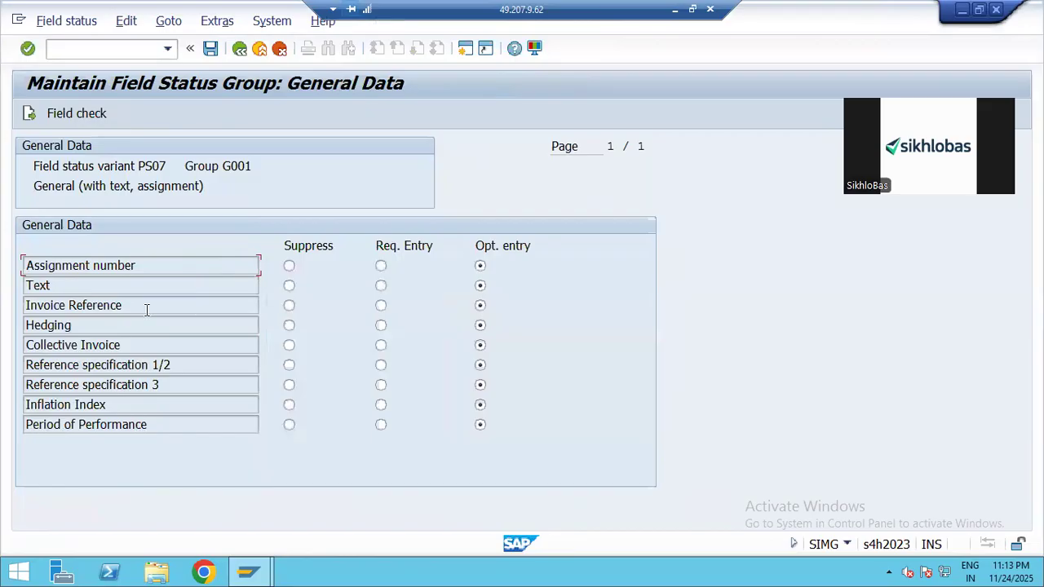
Open a second SAP session and start transaction FB50 in it.
click(464, 49)
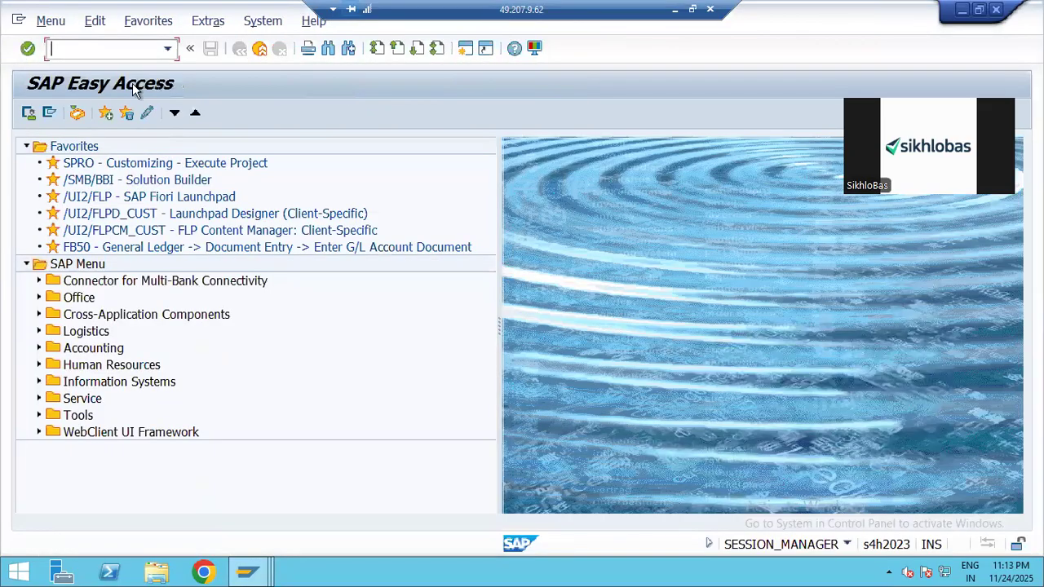
text(FS0)
key(BackSpace)
key(BackSpace)
text(B50)
key(Return)
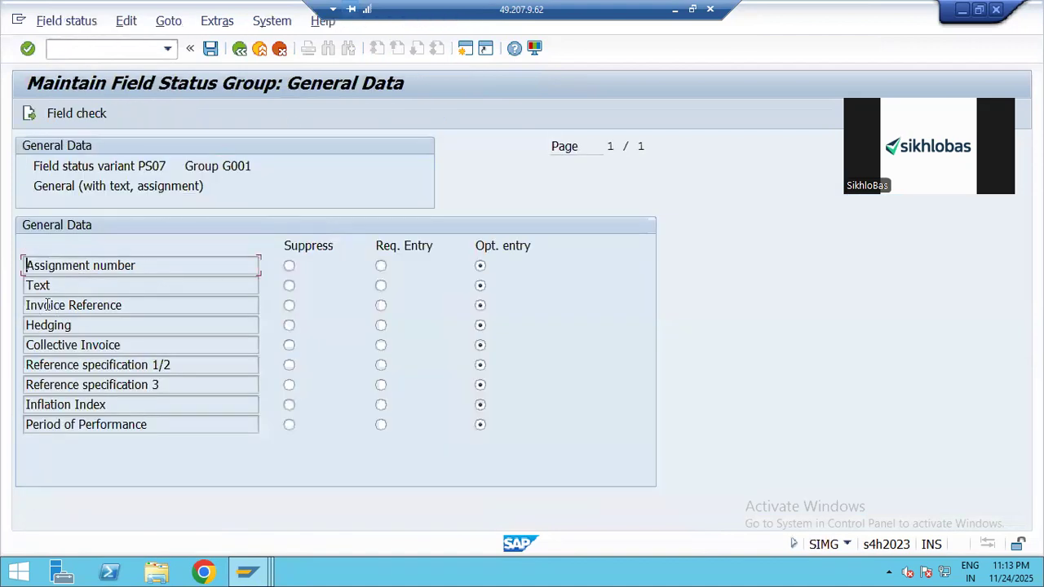
Leave the General Data fields of group G001 and open its Additional account assignments.
click(81, 324)
click(240, 48)
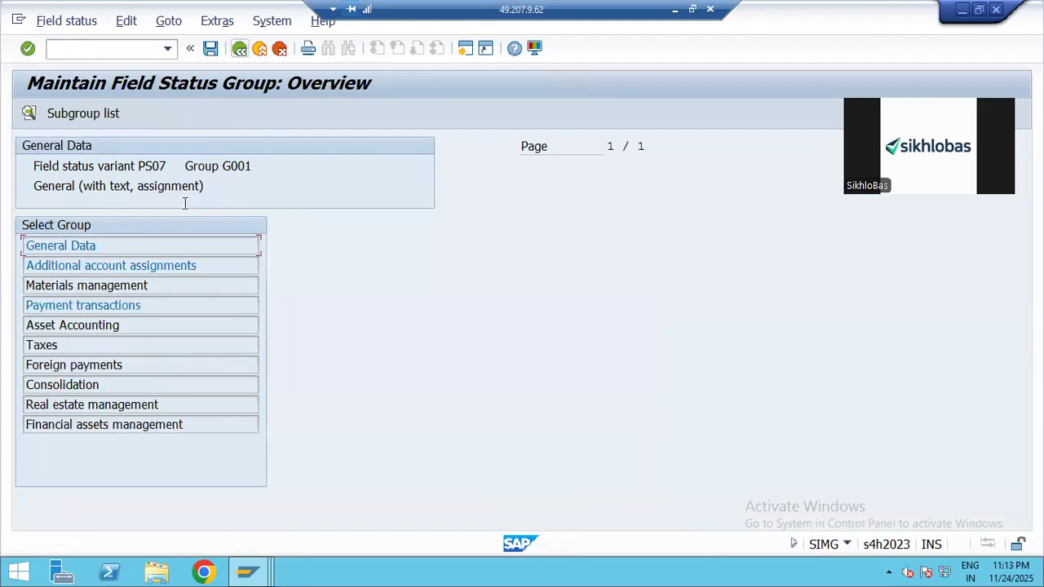
double_click(102, 269)
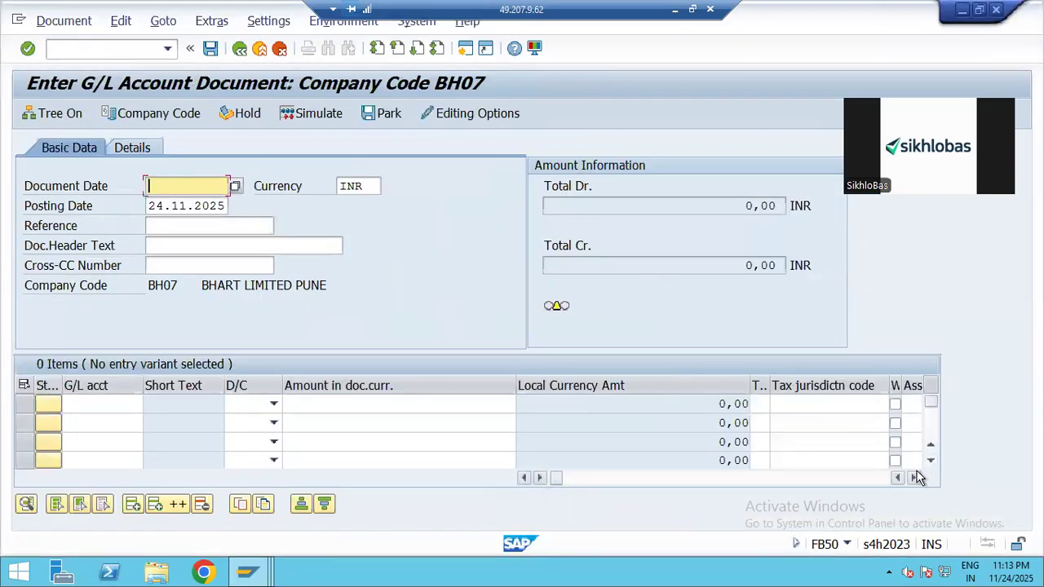
Examine the line-item columns of the FB50 G/L document entry screen from Assignment onward.
click(914, 478)
click(913, 478)
click(913, 478)
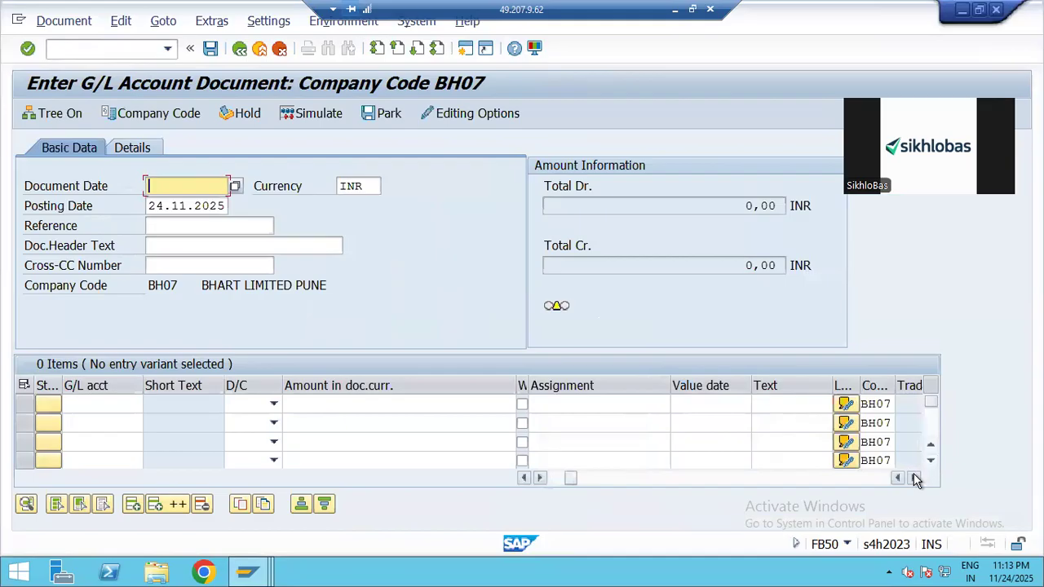
click(913, 478)
click(913, 478)
click(913, 478)
click(913, 478)
click(914, 478)
click(914, 478)
click(914, 478)
click(914, 477)
click(913, 478)
click(913, 478)
click(913, 478)
click(913, 478)
click(913, 478)
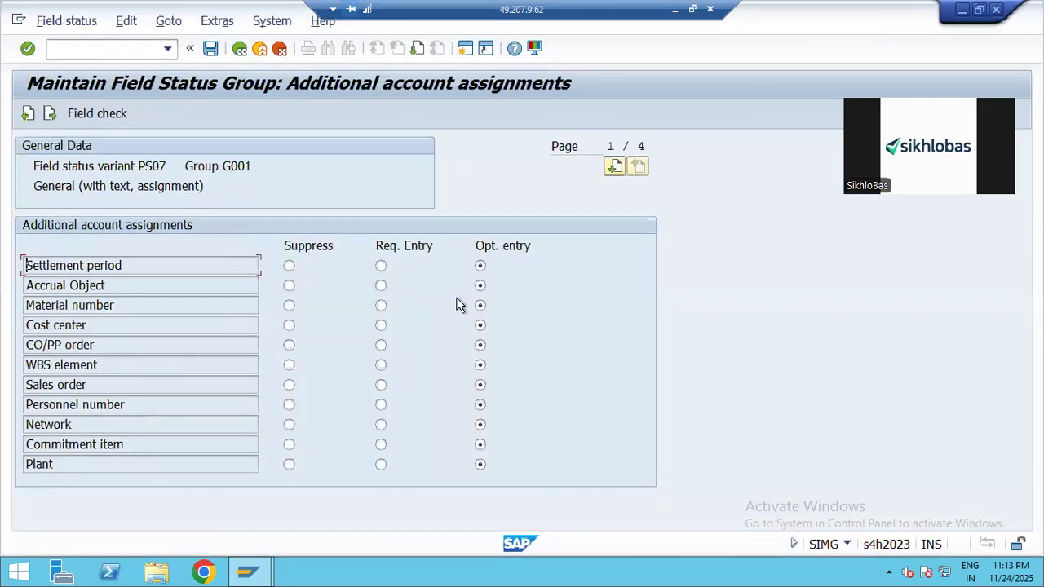
Try required and optional entry for Settlement period in G001's Additional account assignments, set it to Suppress and return to the group overview.
click(382, 267)
click(479, 267)
click(289, 269)
click(240, 50)
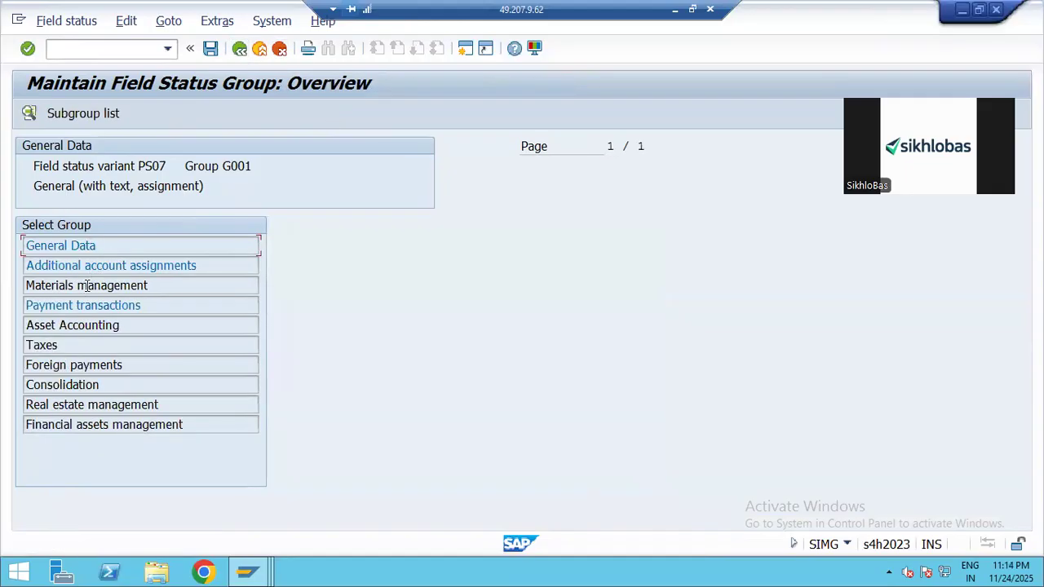
Review the field settings in the Materials management and Asset Accounting subgroups of G001.
double_click(98, 288)
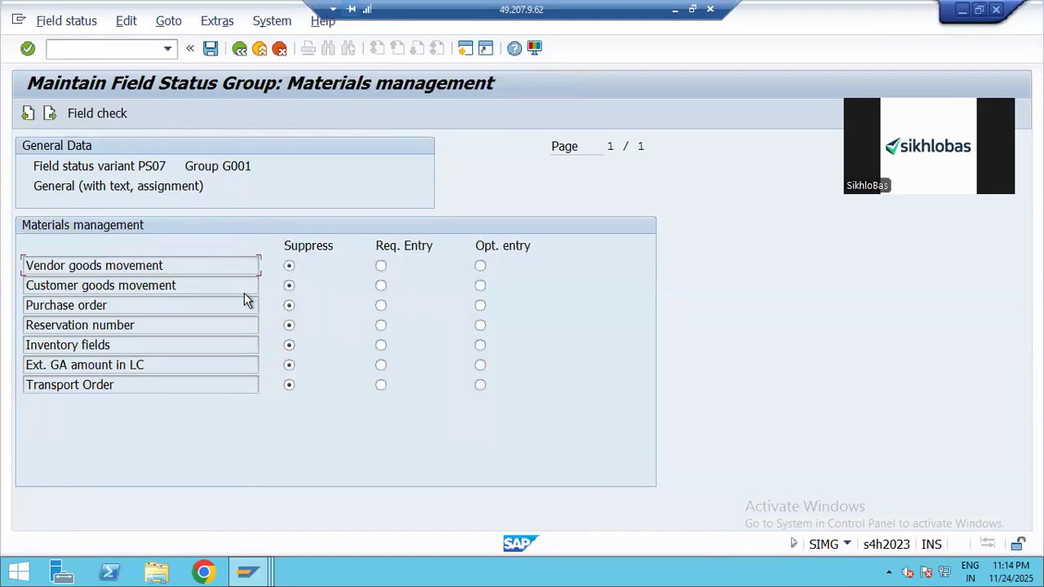
click(241, 50)
click(101, 326)
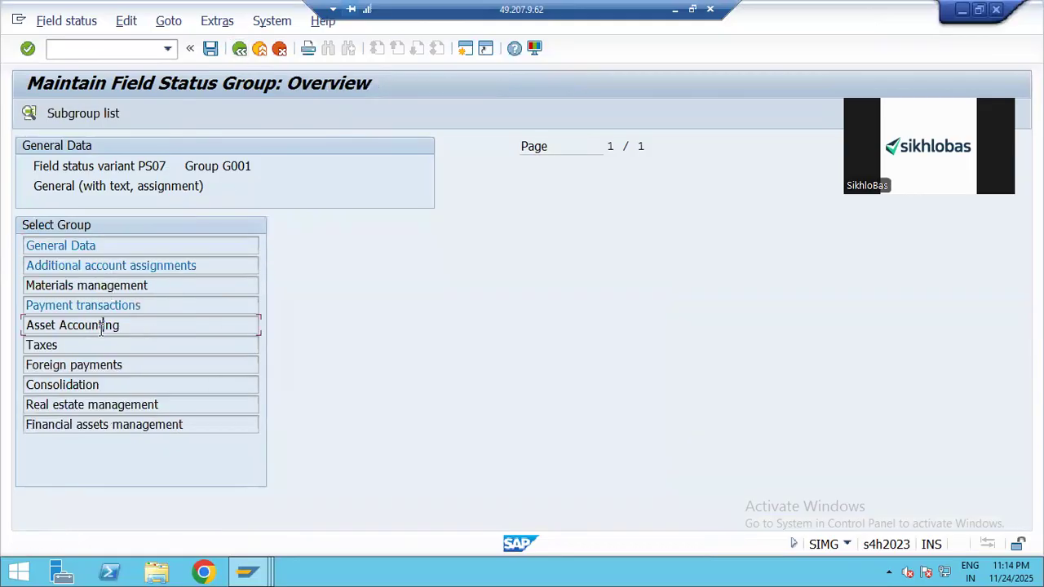
double_click(82, 327)
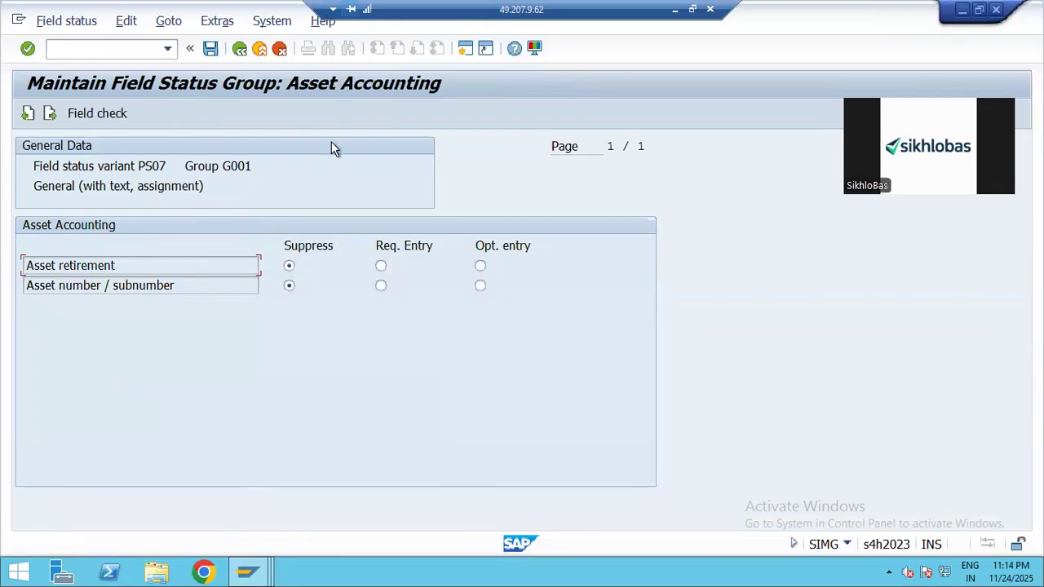
click(239, 49)
Save field status group G001 of variant PS07 and return to the IMG structure.
click(211, 49)
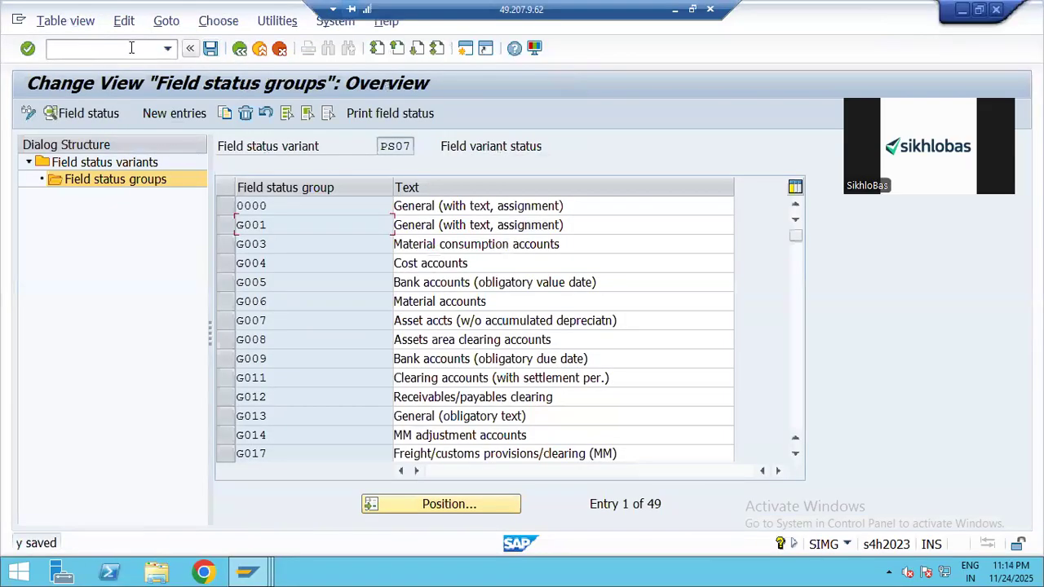
click(240, 49)
click(240, 49)
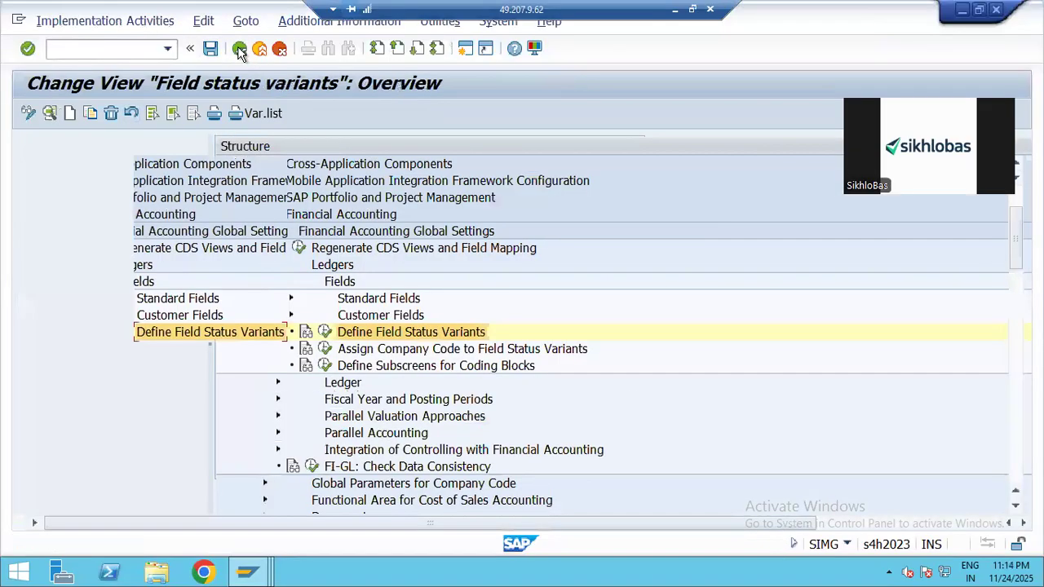
Open the Assign Company Code to Field Status Variants activity and position the list at company code PS07.
click(178, 351)
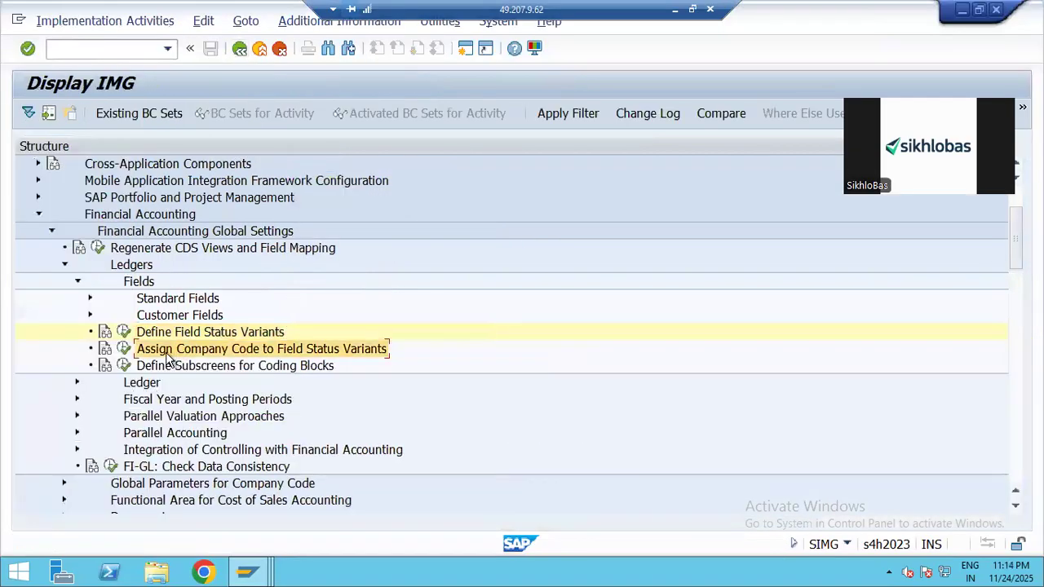
click(124, 350)
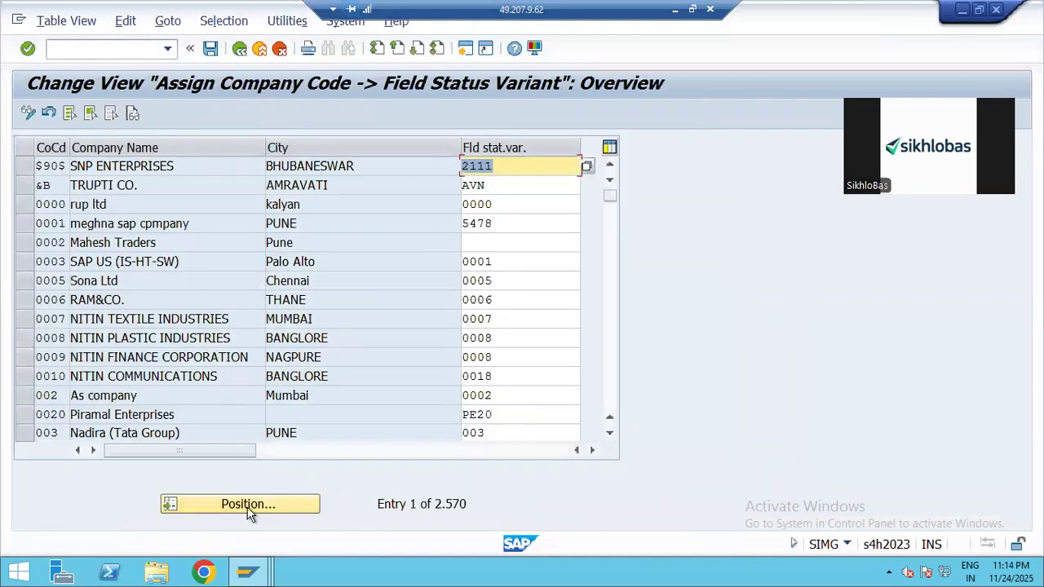
click(248, 505)
text(ms)
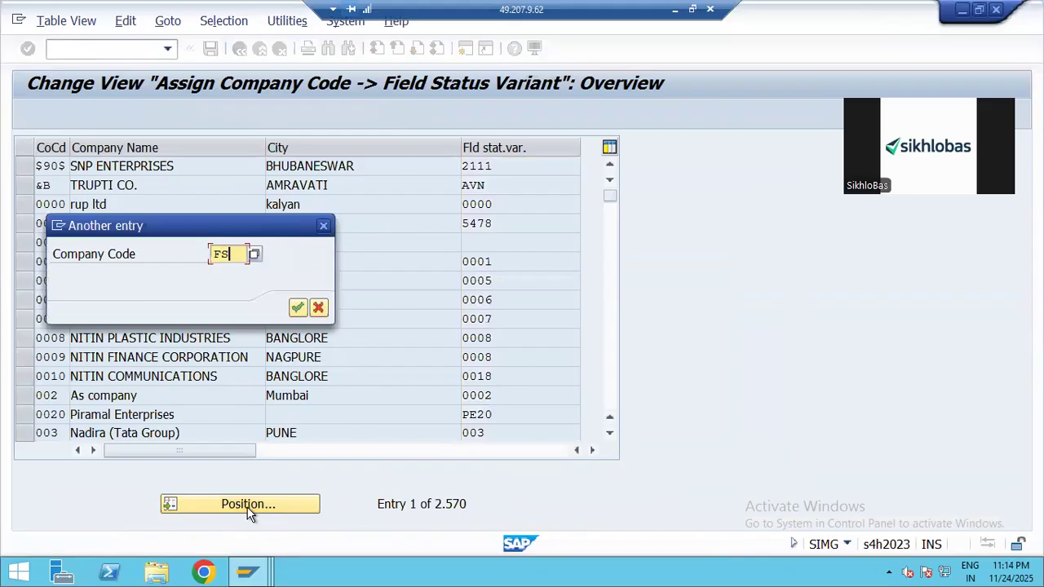
key(BackSpace)
key(BackSpace)
text(PS07)
key(Return)
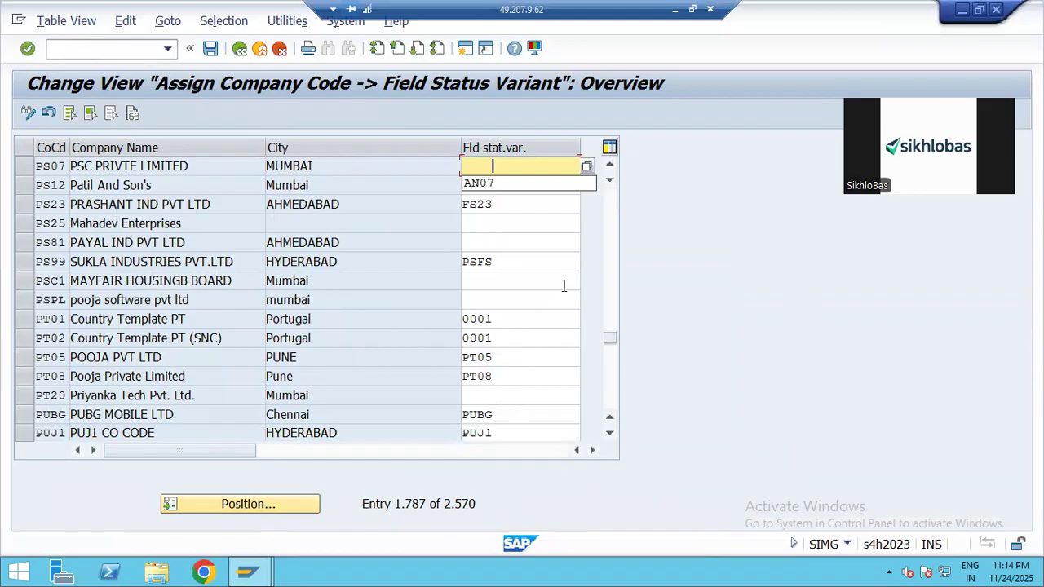
Assign field status variant PS07 to company code PS07 and save it under the proposed customizing request.
key(BackSpace)
key(BackSpace)
key(BackSpace)
key(BackSpace)
text(PS07)
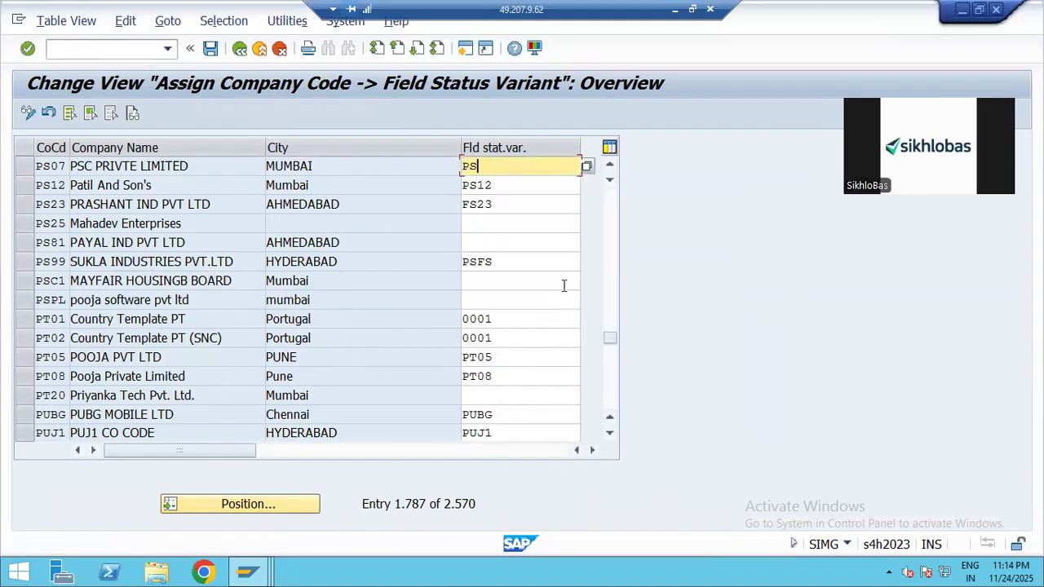
click(210, 48)
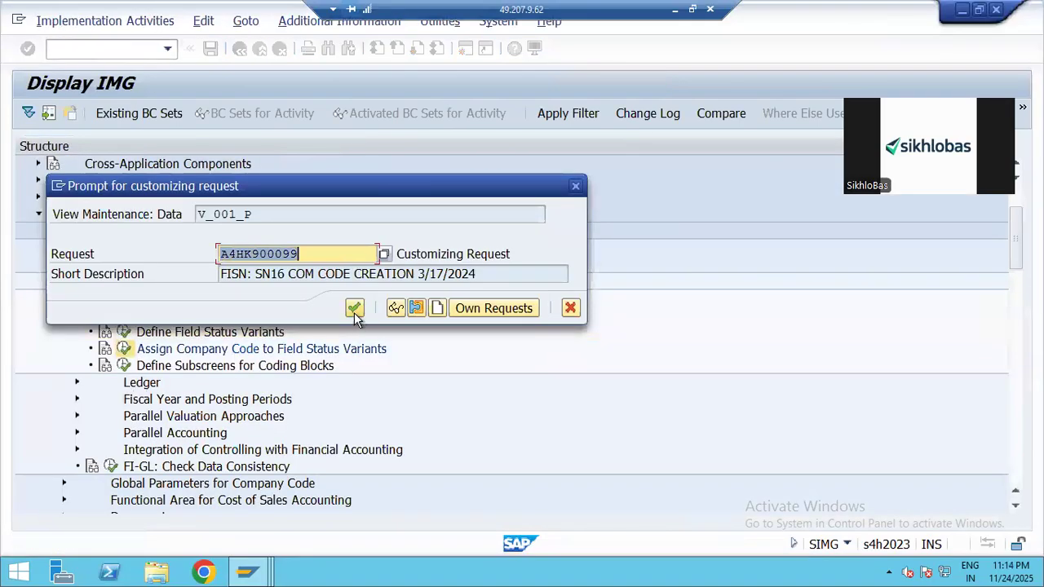
click(353, 312)
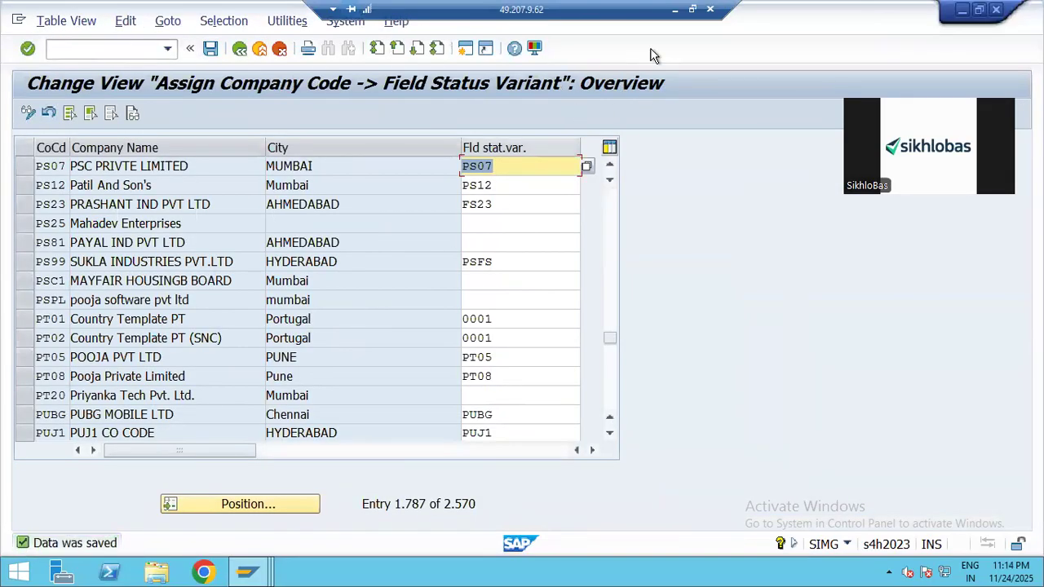
In the Excel topic list, record PS07 beside Maintain Field Status Variants and DONE beside Assign Company Code to Field Status Variants.
click(674, 9)
click(279, 297)
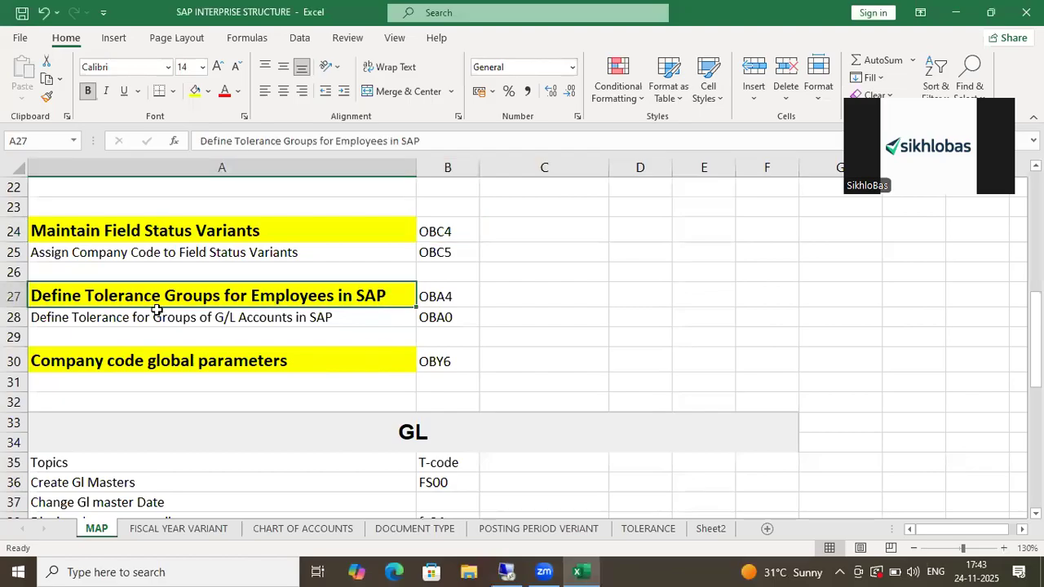
click(460, 231)
click(517, 252)
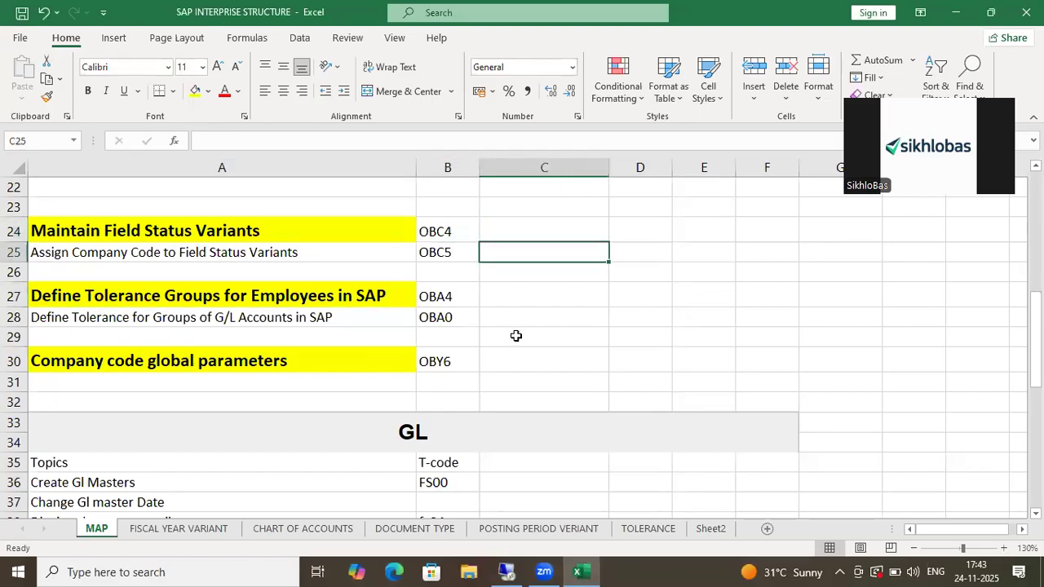
scroll(515, 335, up, 2)
click(519, 358)
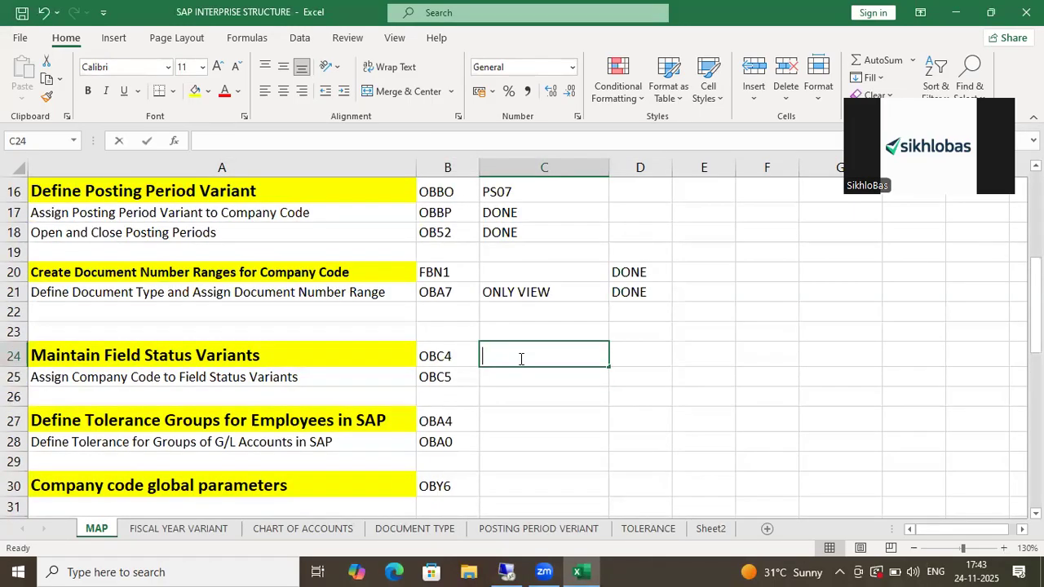
text(PS07)
key(Return)
text(DONE)
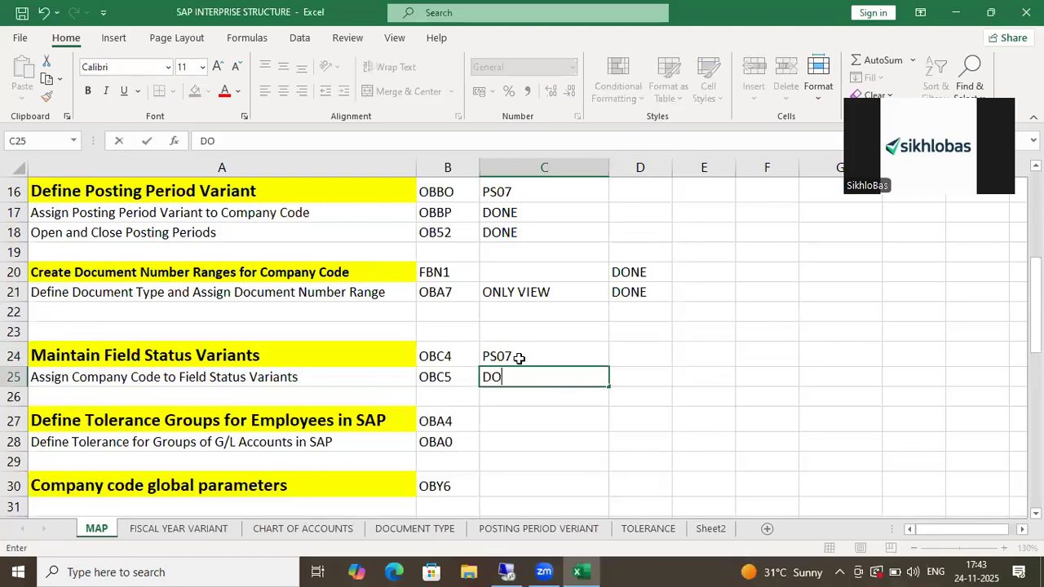
key(Return)
Copy transaction code OBA4 for employee tolerance groups from the Excel list and open that transaction in SAP with /N.
click(485, 456)
click(455, 421)
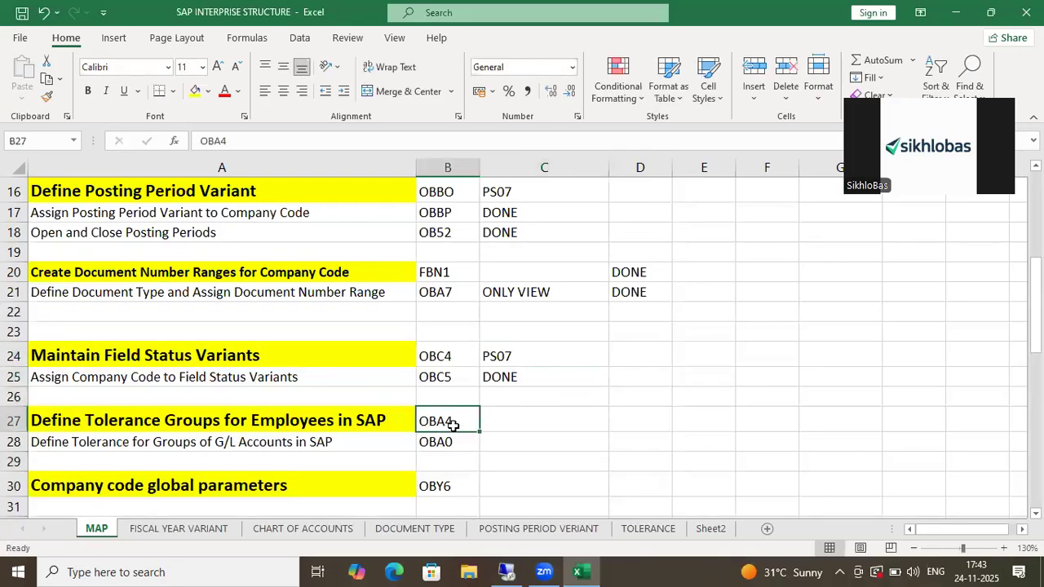
click(183, 420)
click(442, 420)
drag(85, 447, 452, 441)
click(441, 442)
click(452, 441)
click(451, 423)
key(ctrl+c)
key(alt+Tab)
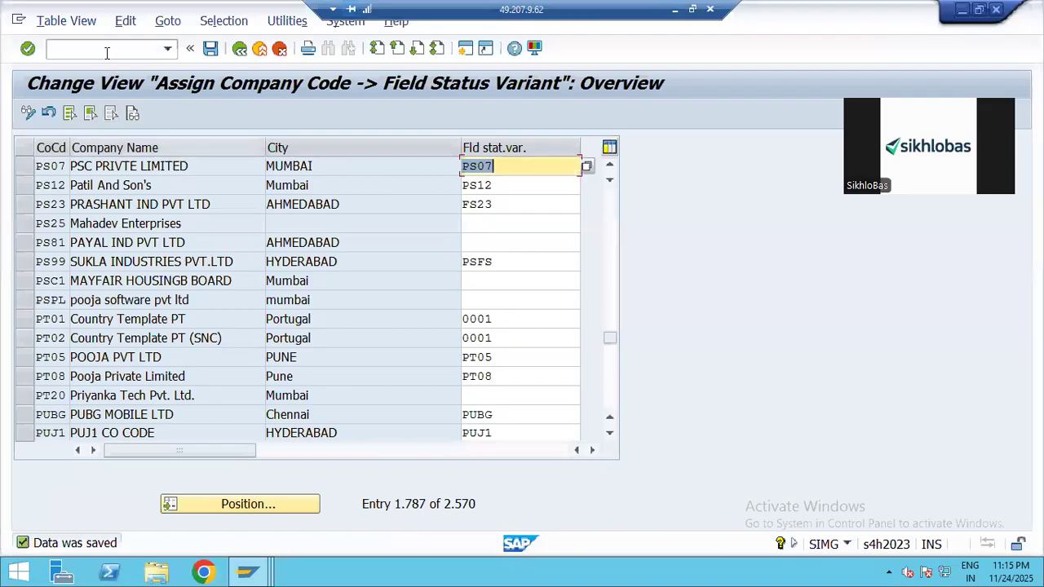
click(106, 49)
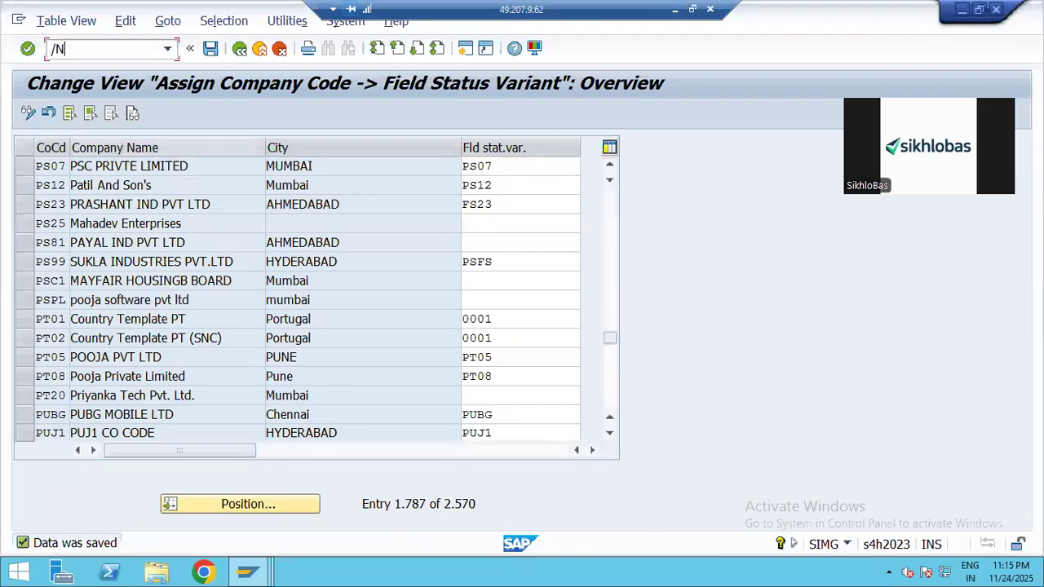
text(/N)
key(ctrl+v)
key(Return)
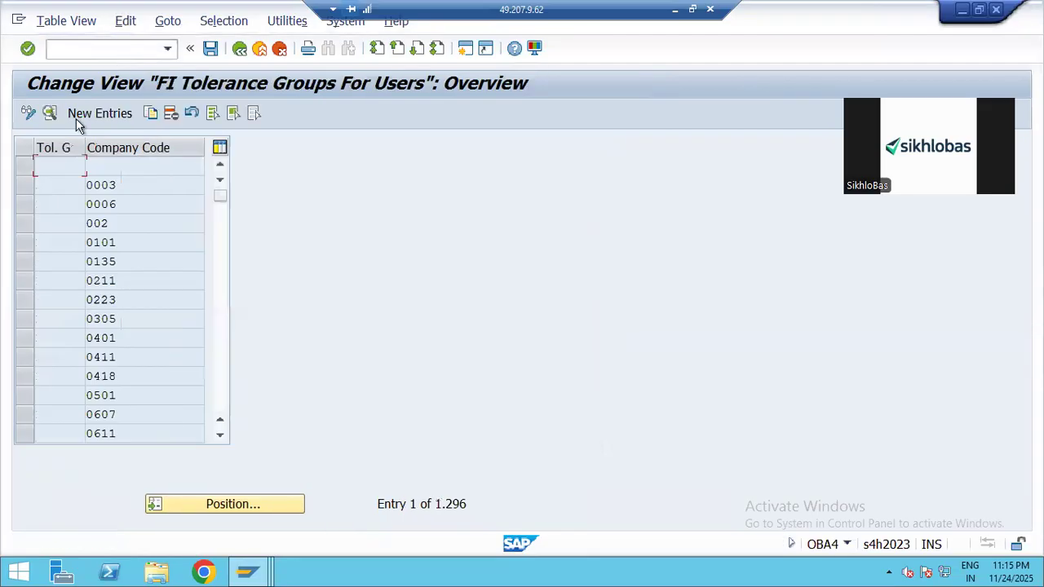
Start a new FI tolerance group entry for company code PS07, leaving the group blank.
click(104, 116)
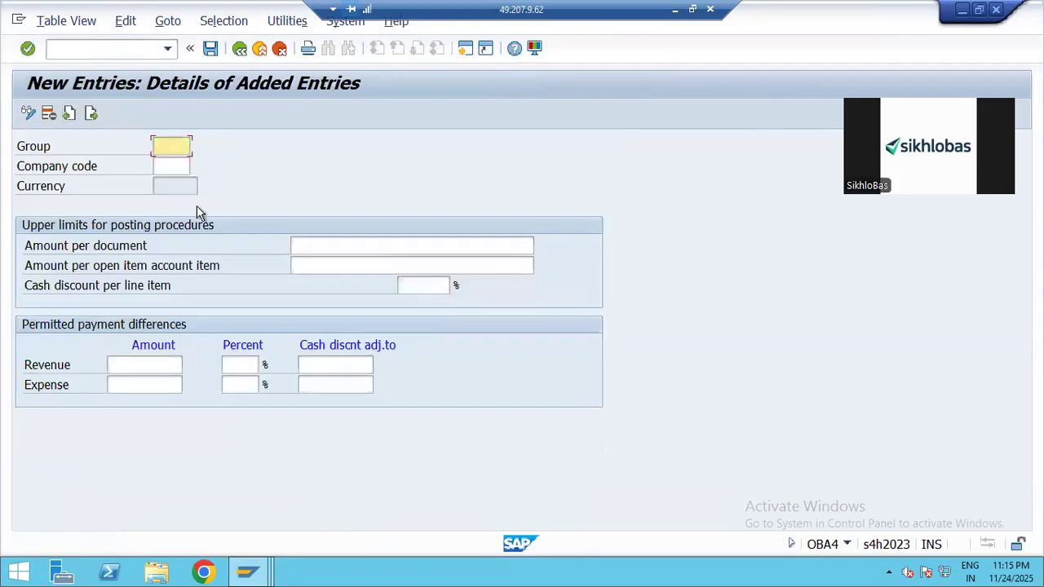
click(193, 167)
text(PS0)
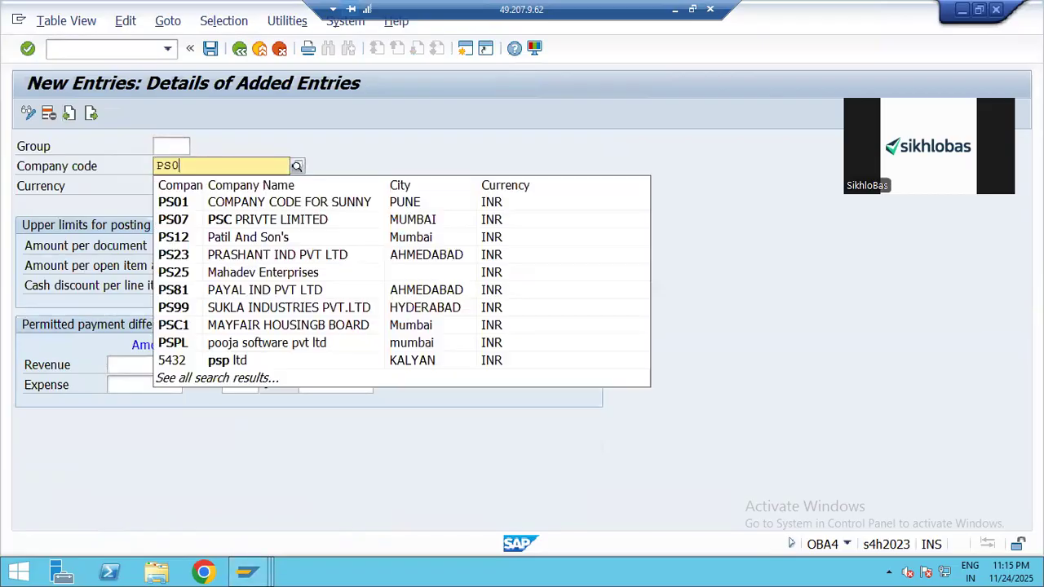
click(242, 202)
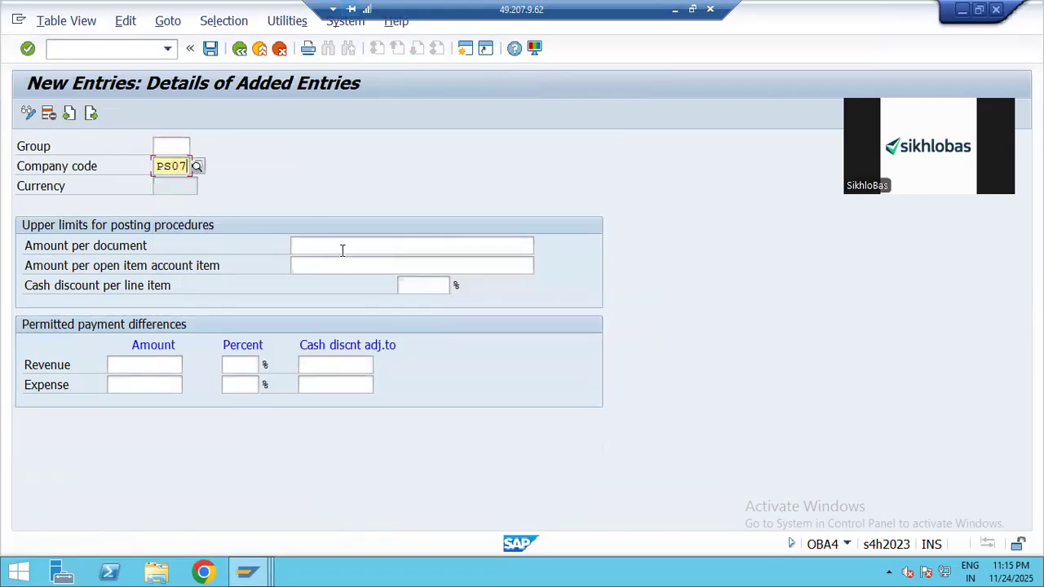
click(343, 246)
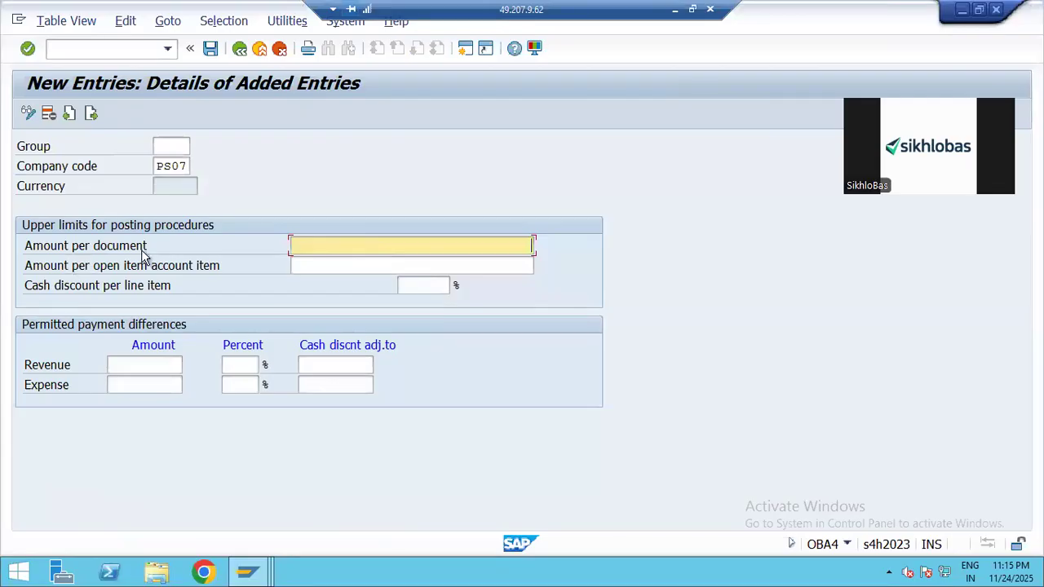
text(100)
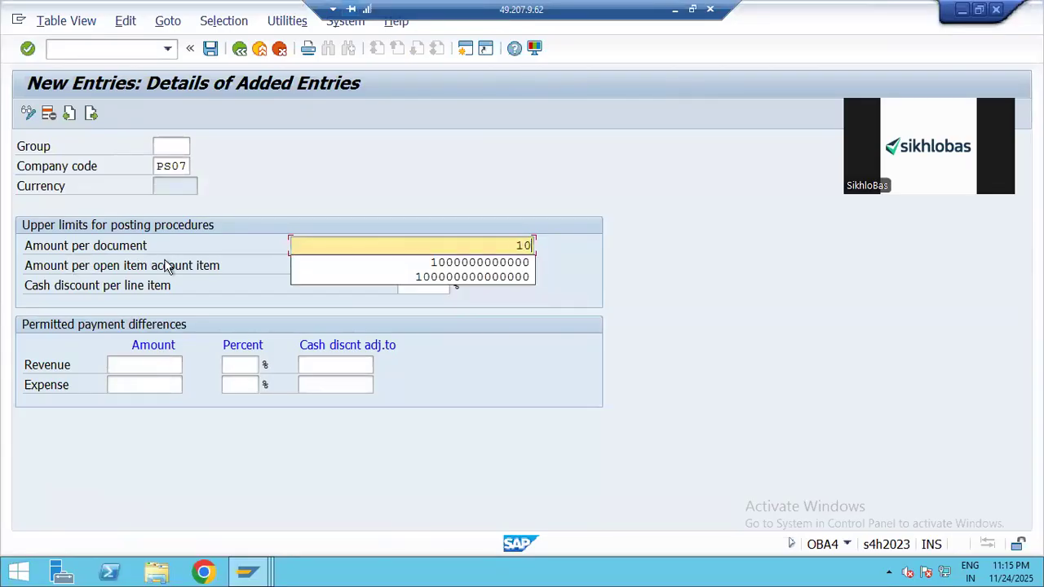
click(482, 263)
click(454, 265)
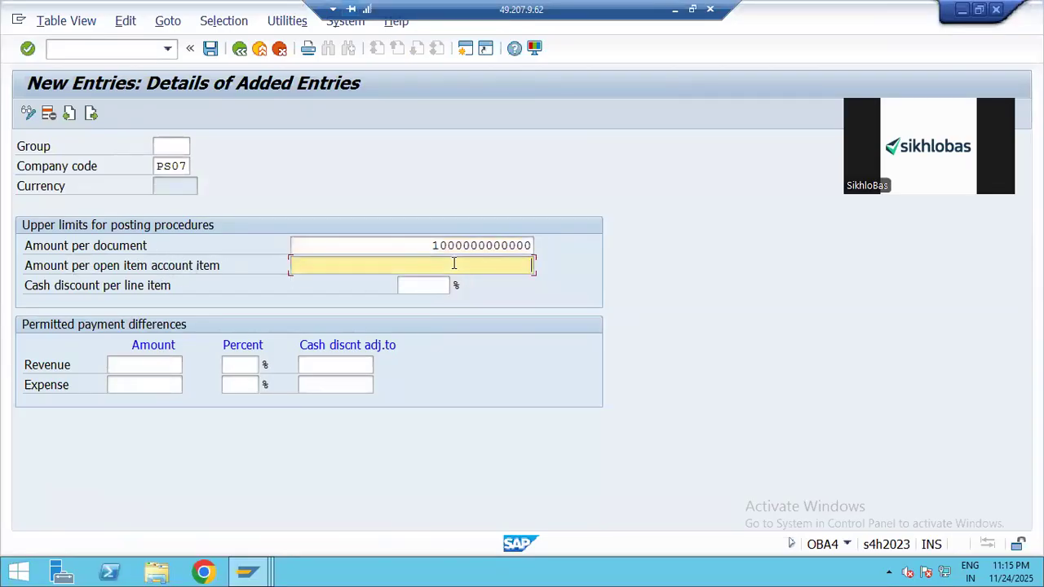
text(1)
key(Down)
key(Return)
click(446, 282)
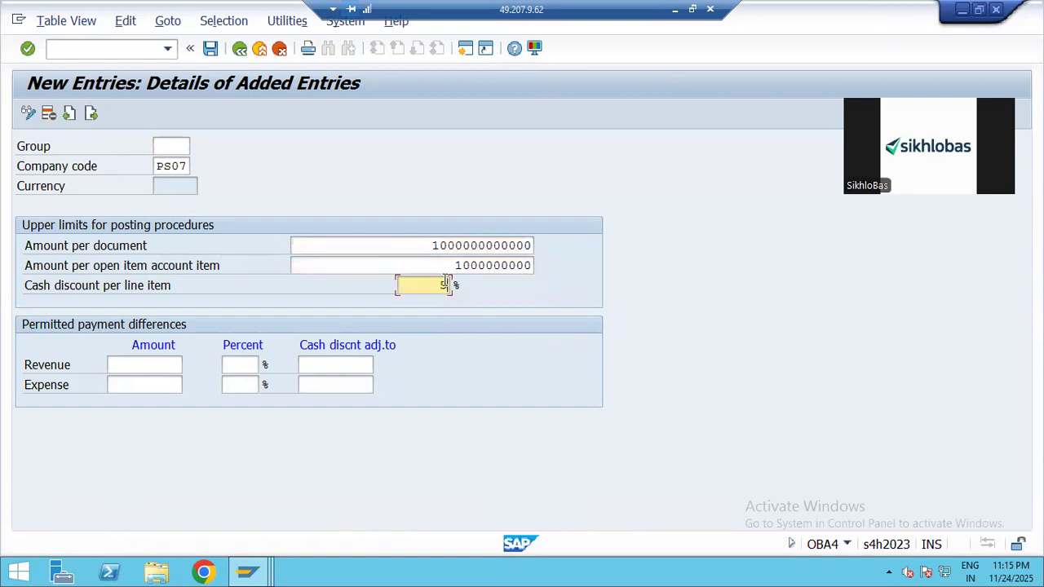
text(5)
key(Return)
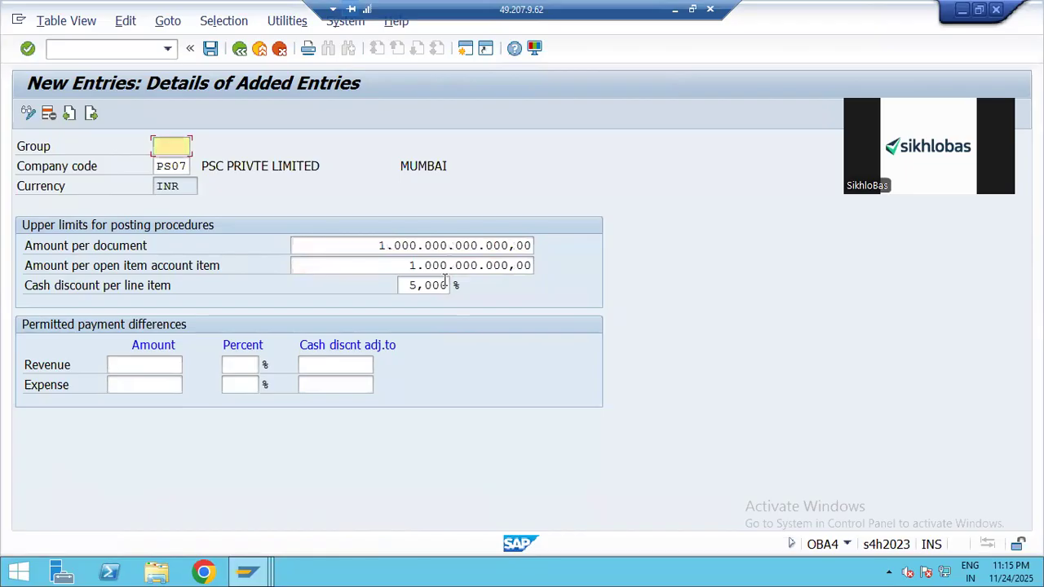
click(210, 48)
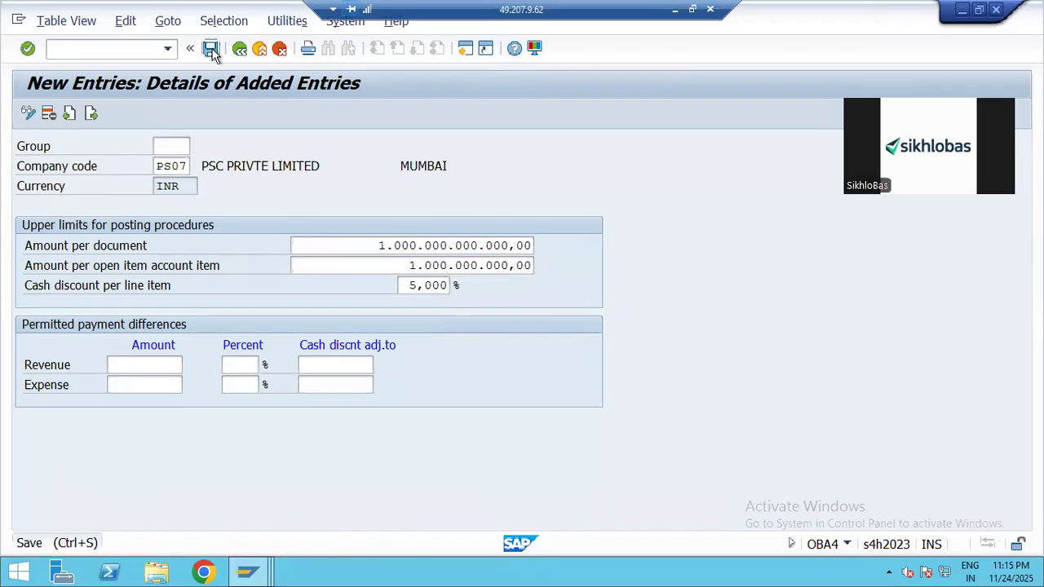
click(356, 306)
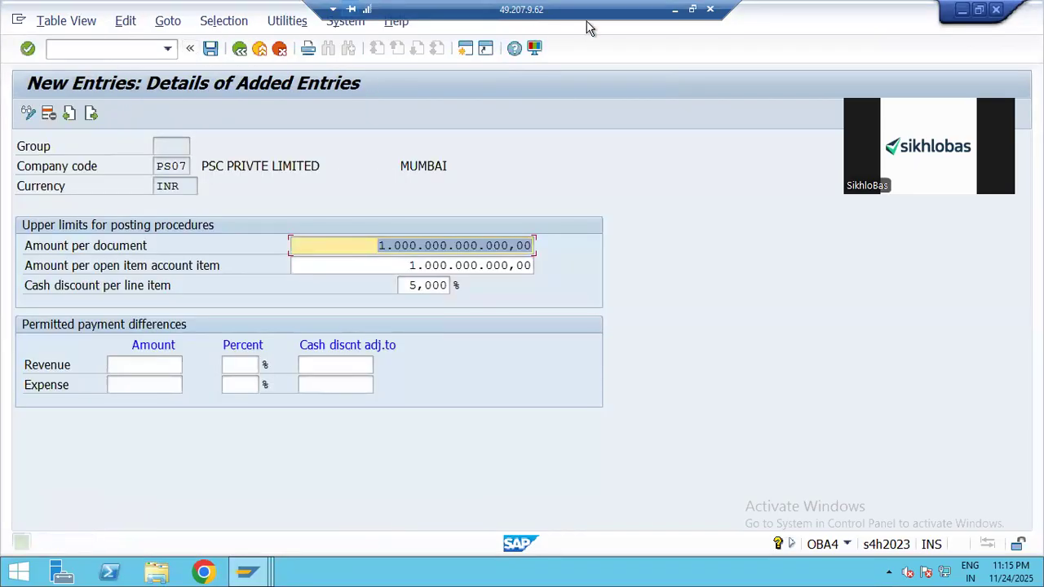
Copy transaction code OBA0 for G/L account tolerances from the Excel list and open that transaction in SAP with /N.
click(674, 9)
click(459, 441)
key(ctrl+c)
key(alt+Tab)
click(136, 51)
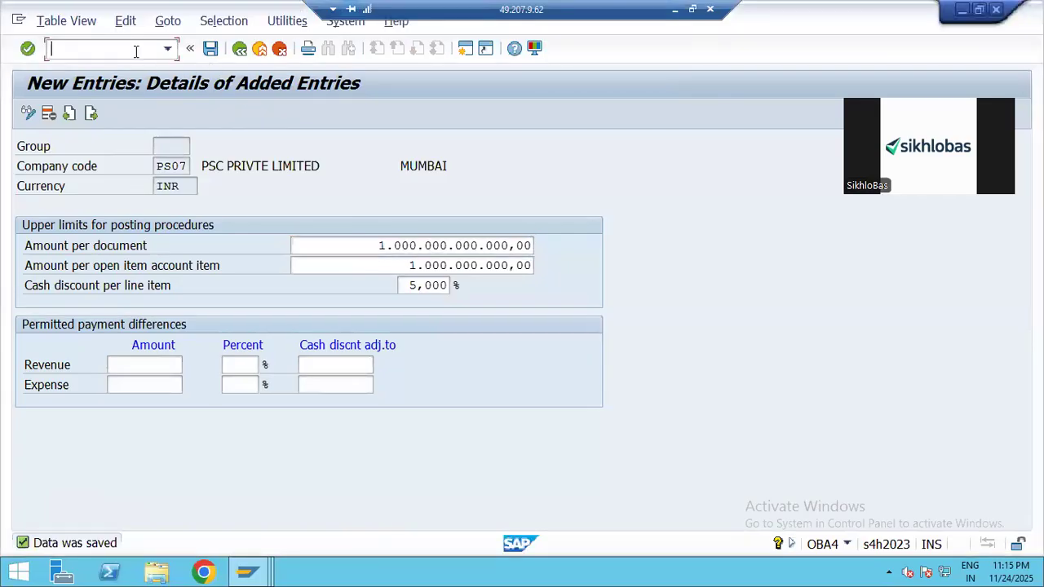
text(/)
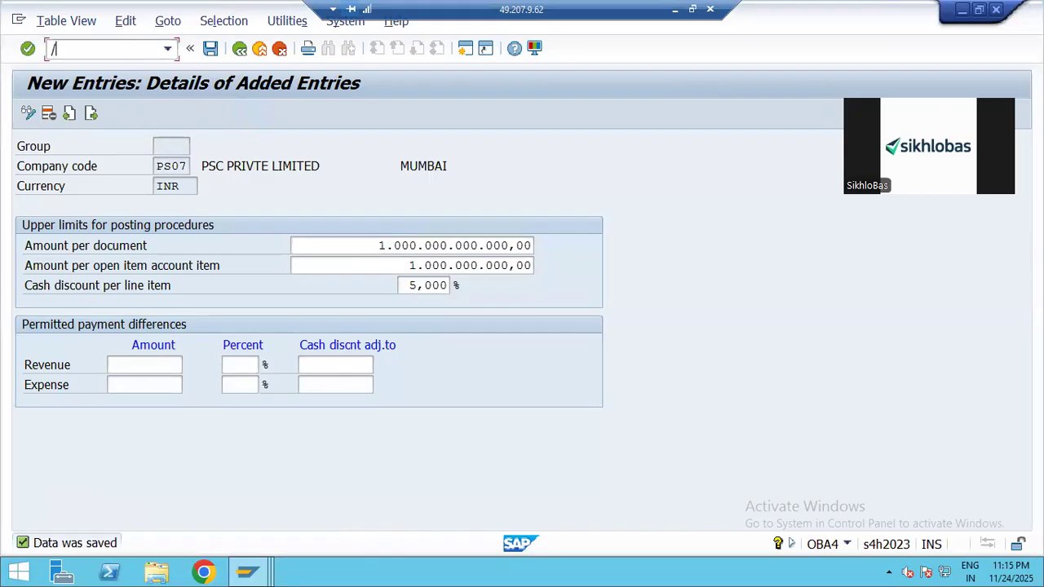
text(N)
key(ctrl+v)
key(Return)
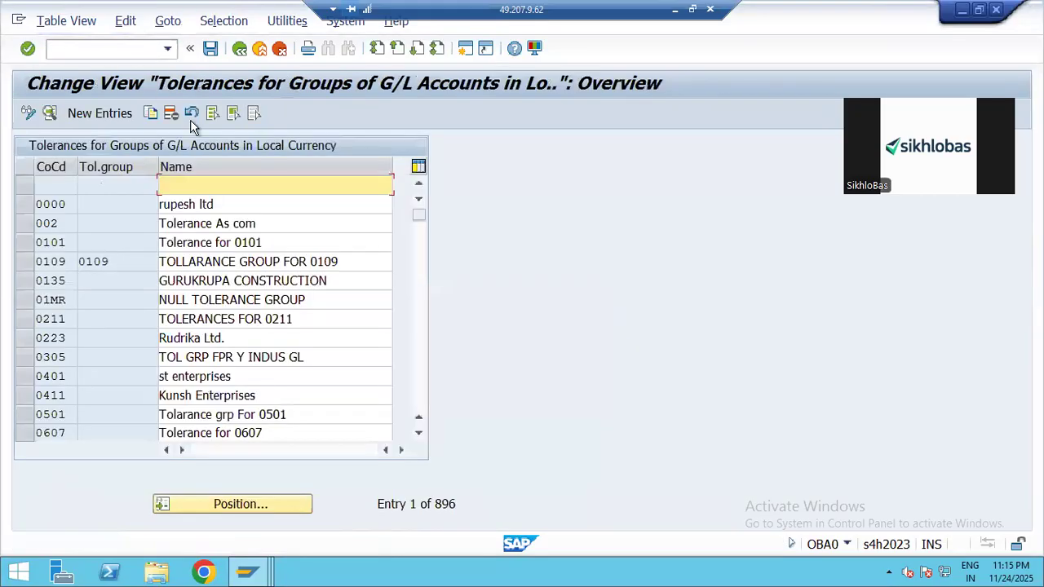
Start a new G/L account tolerance group entry for company code PS07.
click(101, 114)
click(160, 167)
click(162, 147)
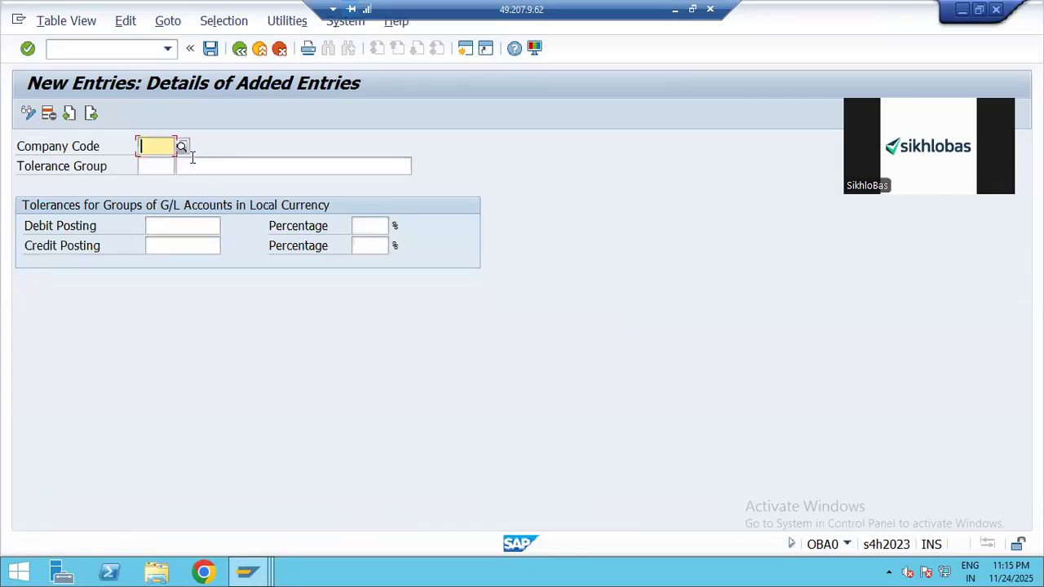
text(PS07)
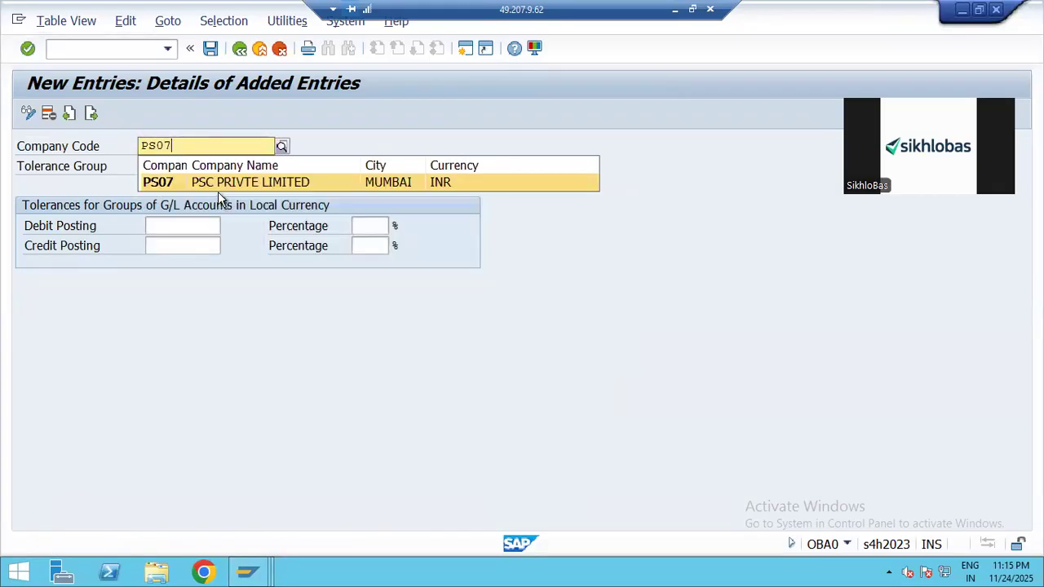
key(Return)
Name the blank tolerance group "TOLERANCE FOR PS07" and save it under the proposed customizing request.
click(219, 166)
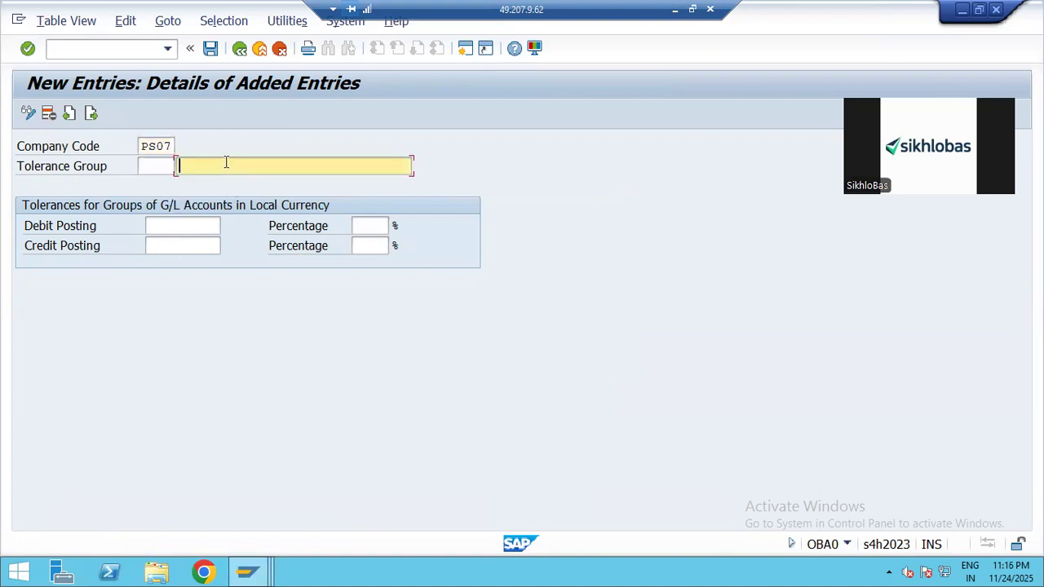
text(TO)
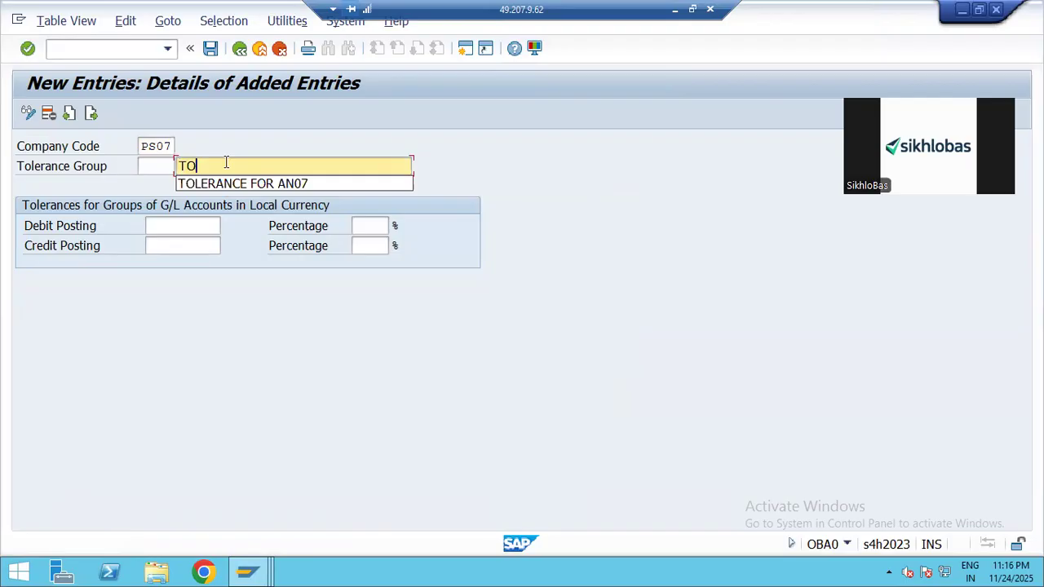
key(Down)
key(Return)
key(BackSpace)
key(BackSpace)
key(BackSpace)
key(BackSpace)
text(PS07)
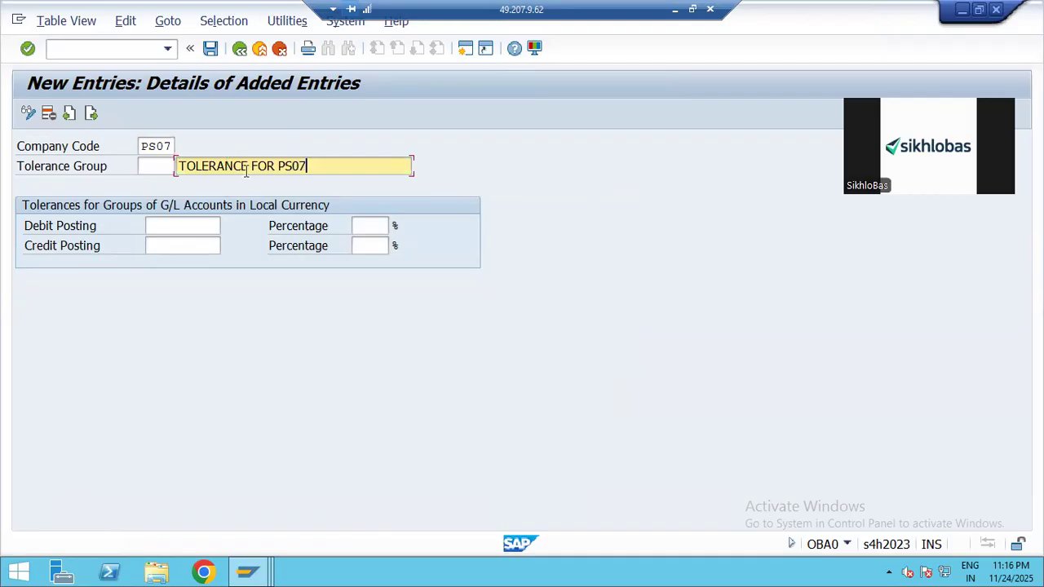
click(211, 49)
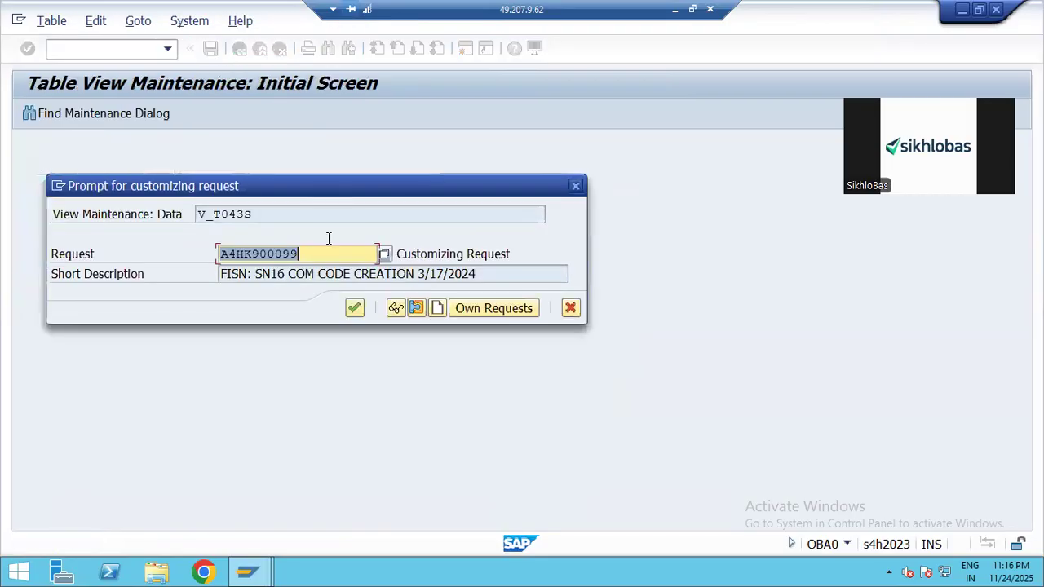
click(355, 307)
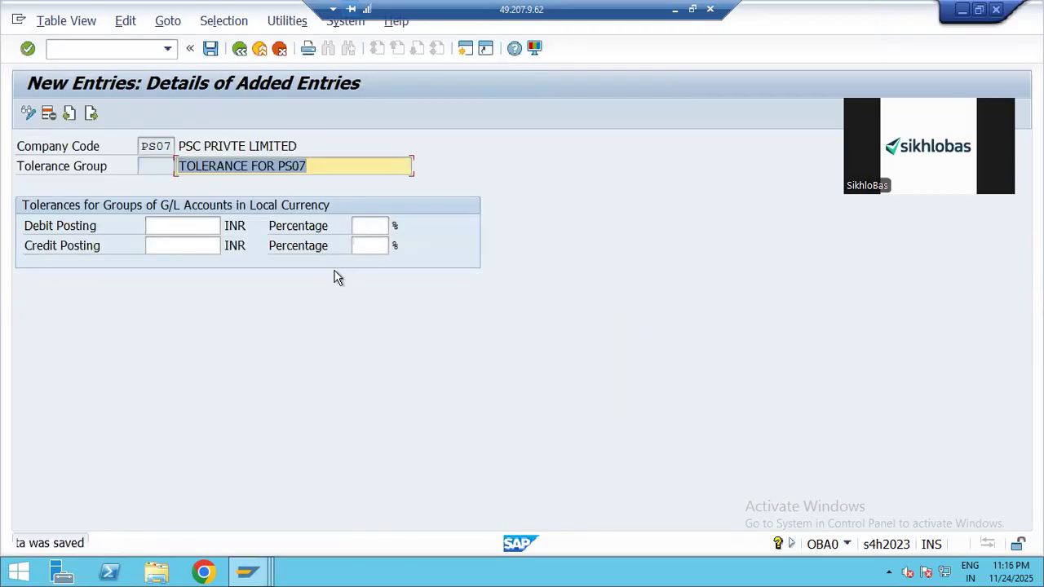
Exit the G/L tolerance group entry to the SAP Easy Access screen with /N.
click(110, 50)
text(/N)
key(Return)
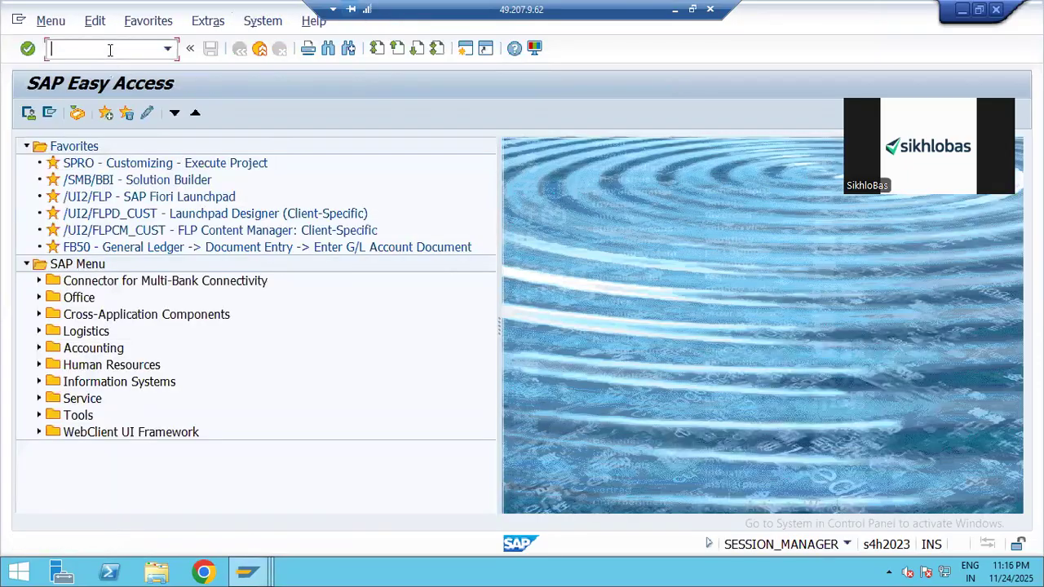
Switch to the Excel topic list and mark the OBA4 and OBA0 tolerance group rows as DONE.
click(676, 11)
scroll(506, 240, down, 3)
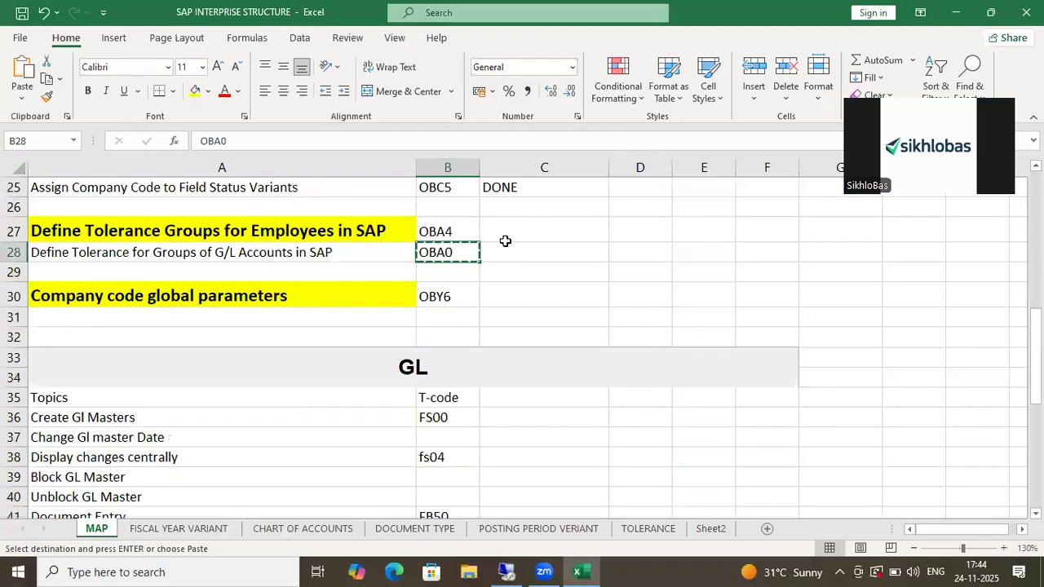
click(505, 238)
text(DONE)
key(Return)
text(DONE)
key(Return)
Copy transaction code OBY6 for company code global parameters from the Excel list and open that transaction in SAP.
click(441, 291)
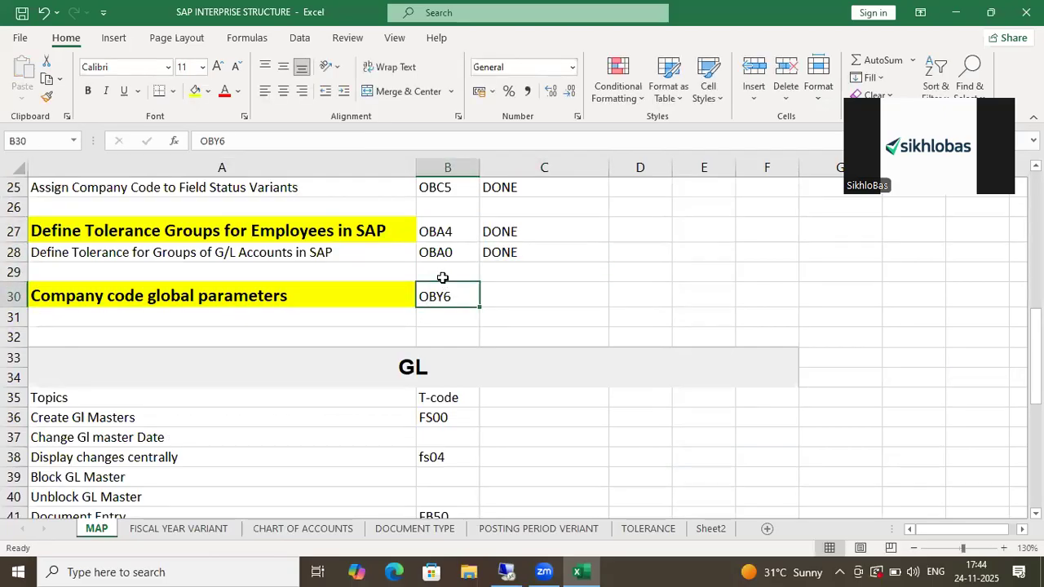
key(ctrl+c)
key(alt+Tab)
key(ctrl+v)
key(Return)
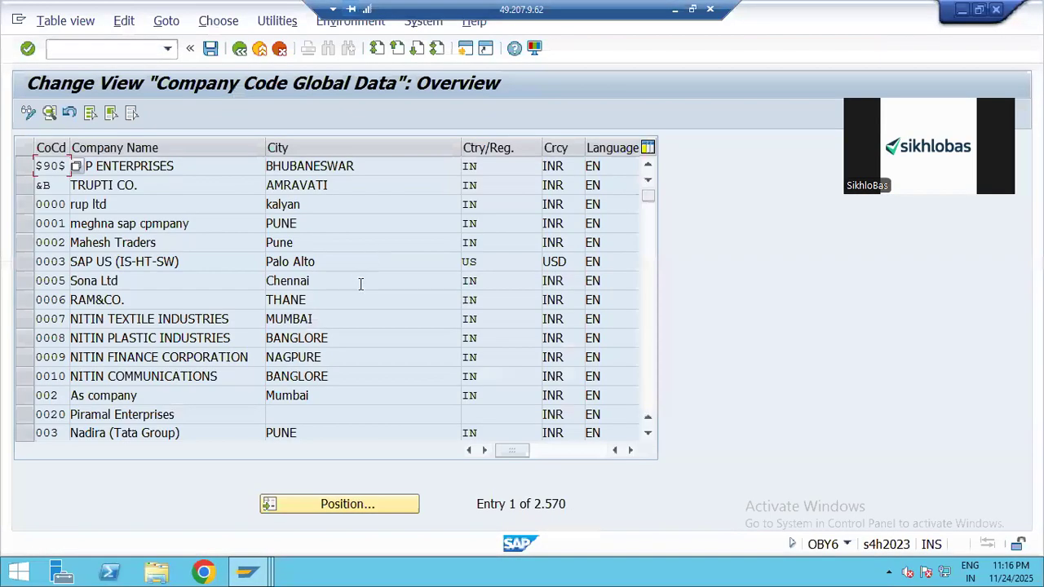
Locate company code PS07 in the global data overview and open its details.
click(306, 504)
text(PS07)
key(Return)
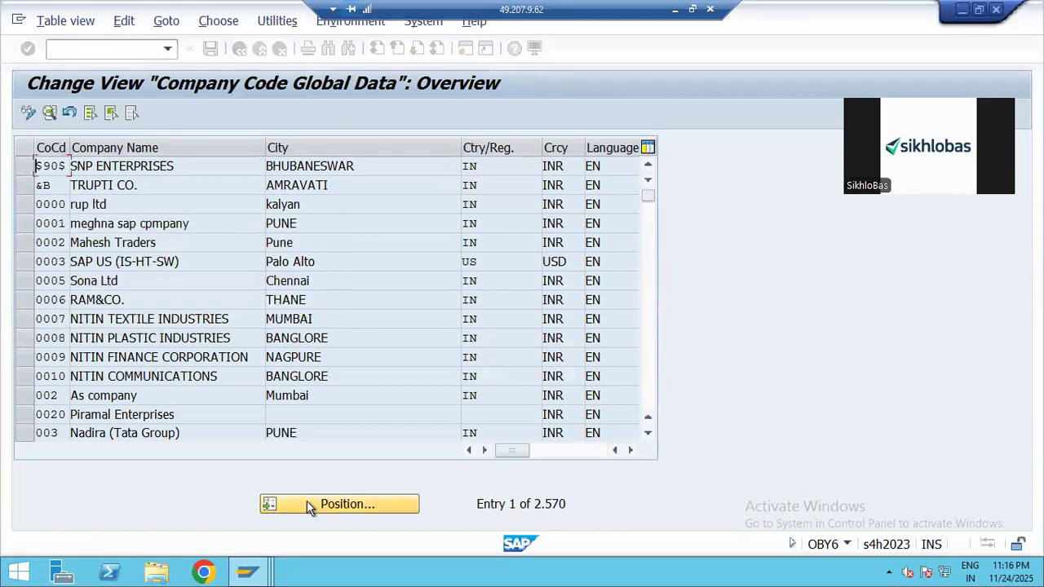
click(25, 166)
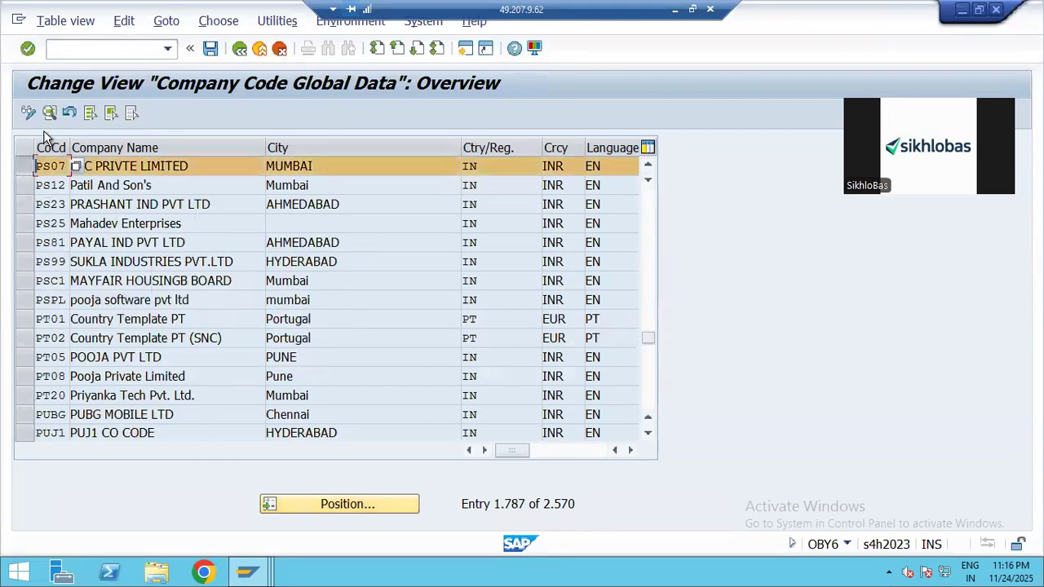
click(49, 112)
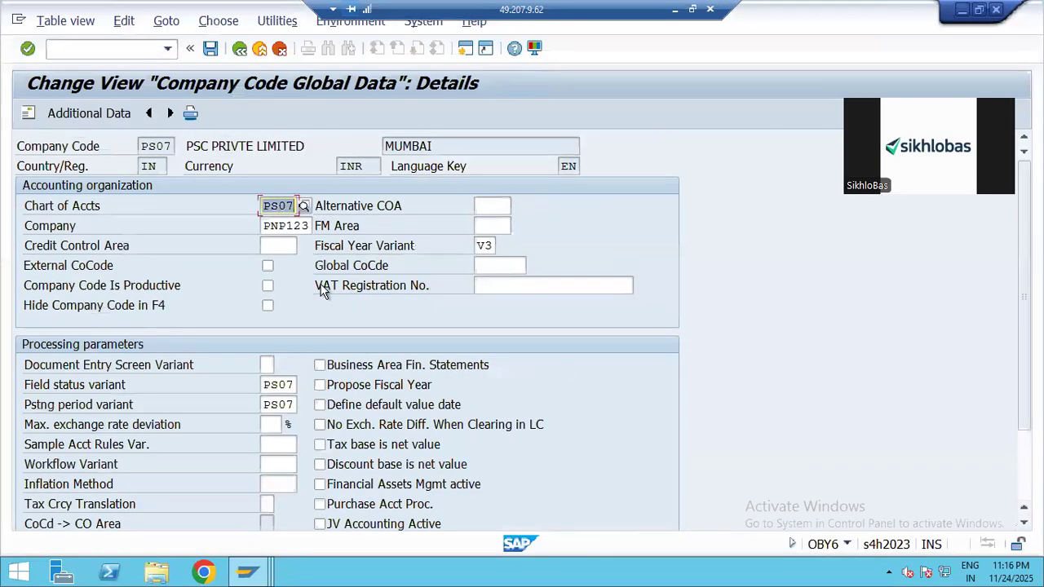
Review PS07's company, field status variant, posting period variant and other processing parameters, and save the global data.
drag(266, 226, 315, 226)
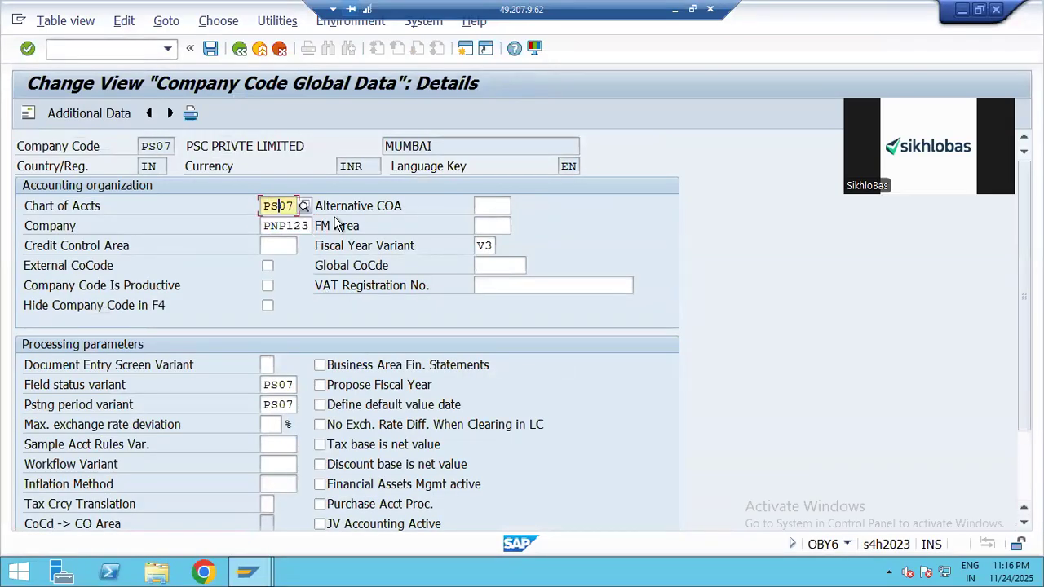
click(288, 384)
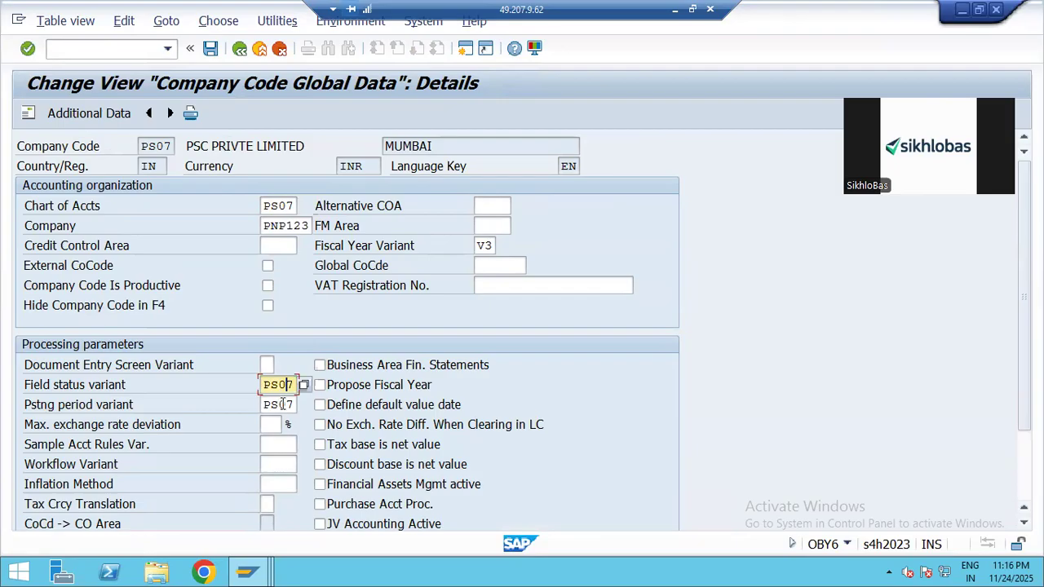
click(282, 404)
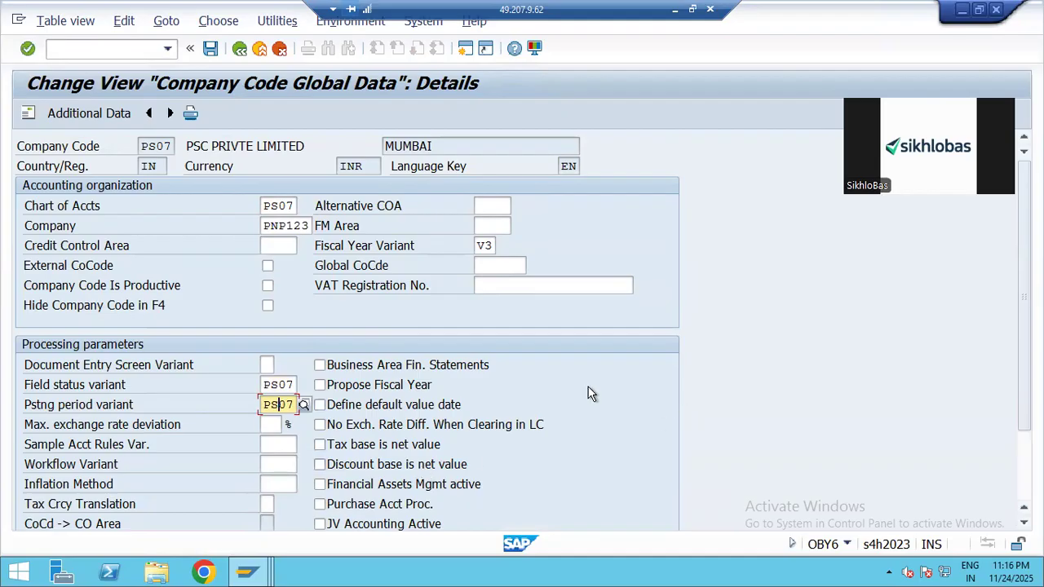
scroll(560, 404, down, 3)
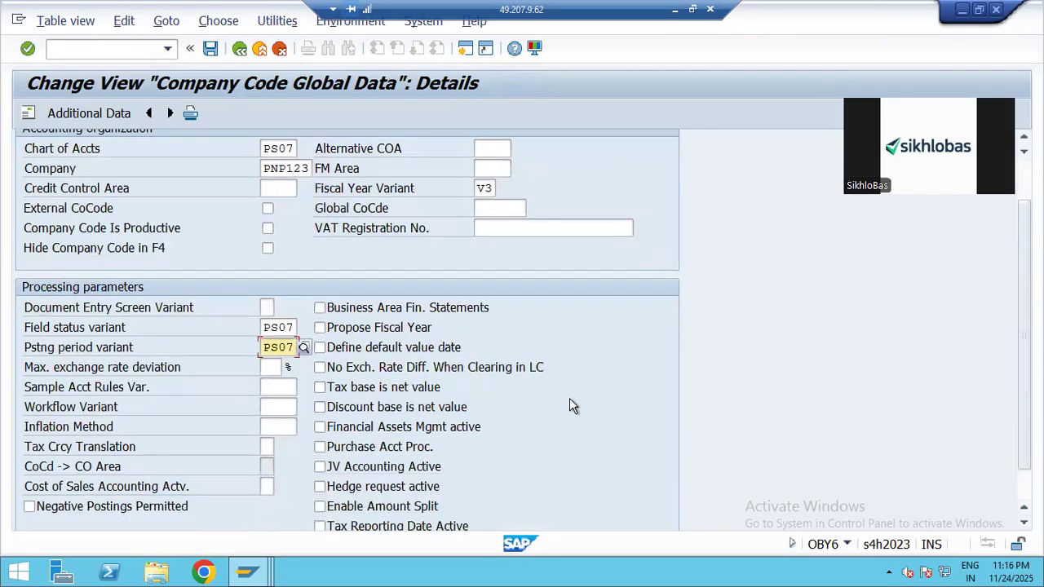
scroll(569, 405, down, 2)
scroll(571, 398, up, 3)
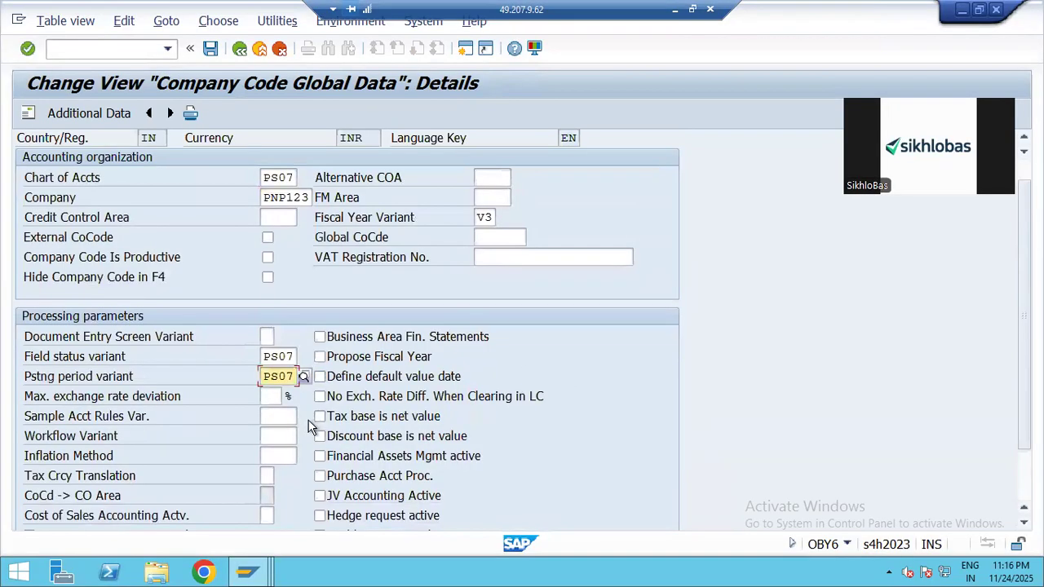
click(210, 48)
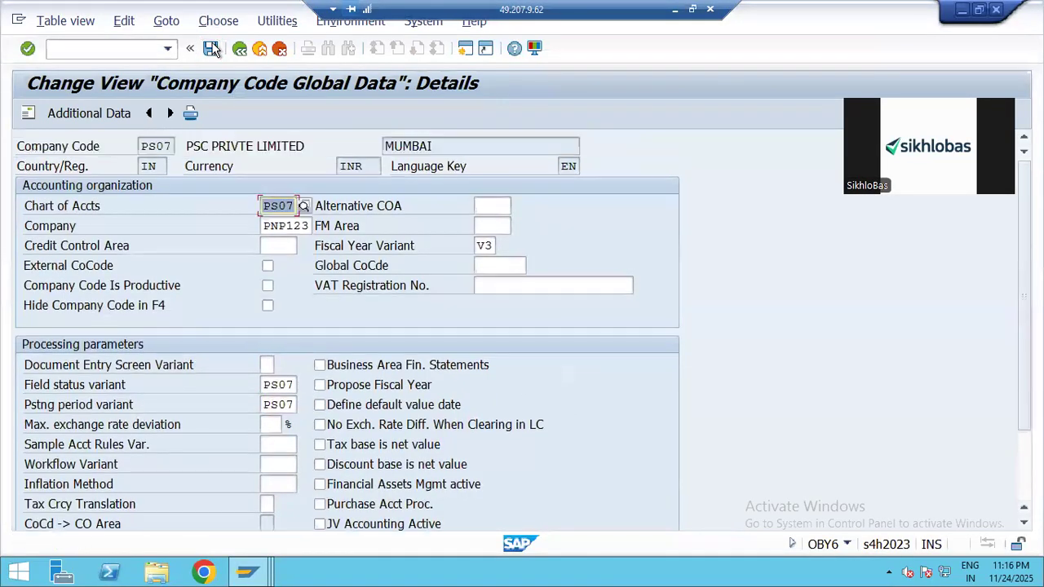
Leave the company code global data for the SAP Easy Access screen with /n.
click(99, 50)
text(/n)
key(Return)
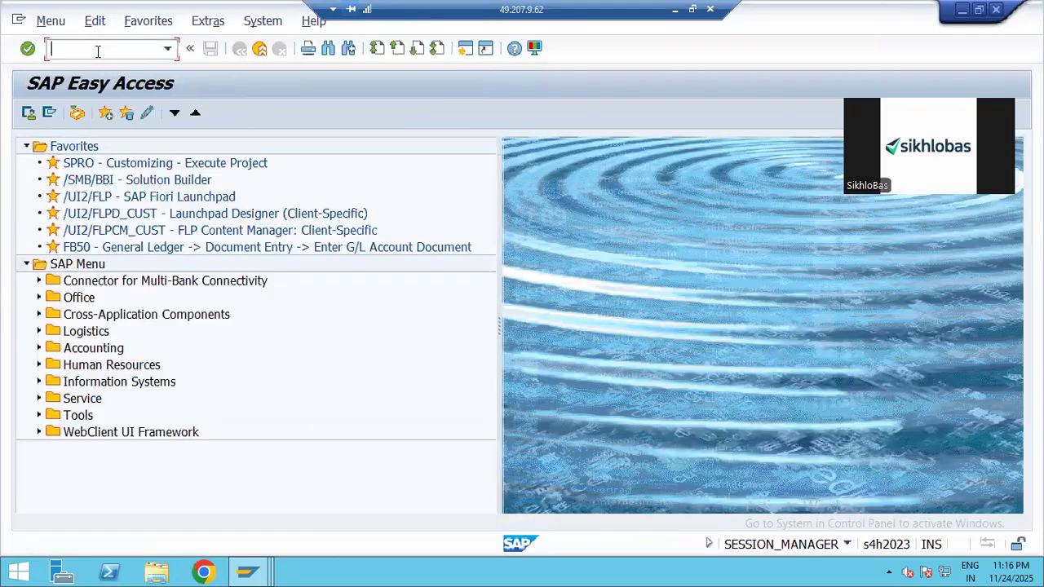
Switch to the Excel topic list and review the configuration topics from posting period variant to global parameters, and the GL section.
click(675, 10)
scroll(138, 266, up, 8)
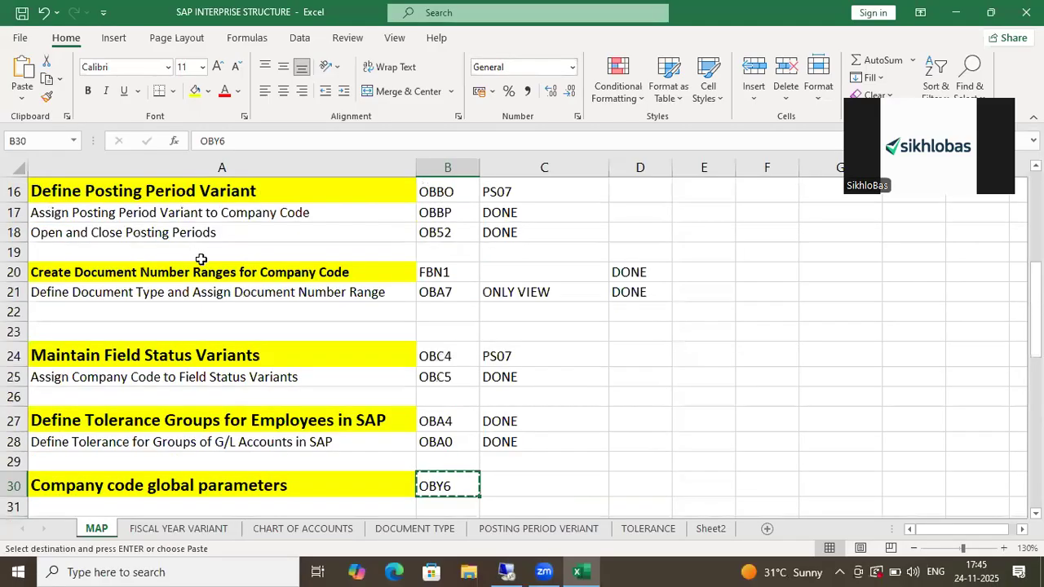
drag(233, 211, 477, 462)
click(490, 437)
scroll(545, 315, down, 6)
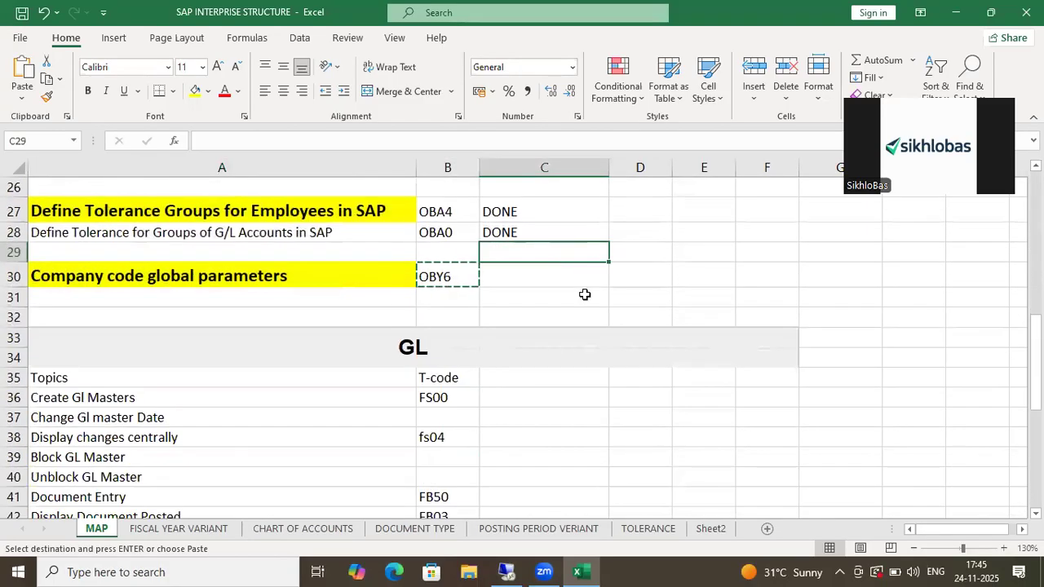
scroll(124, 254, up, 3)
click(407, 337)
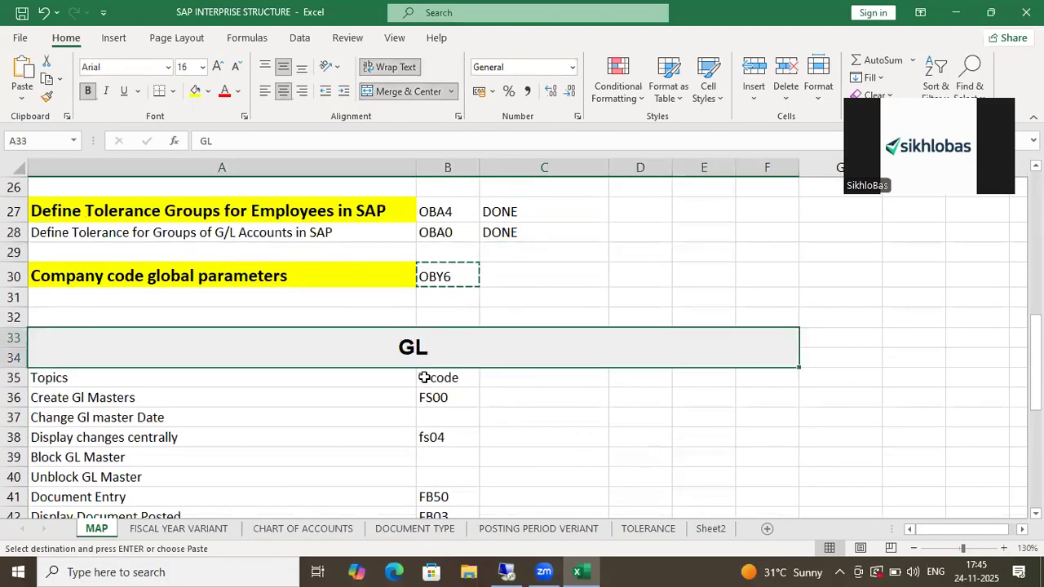
click(844, 150)
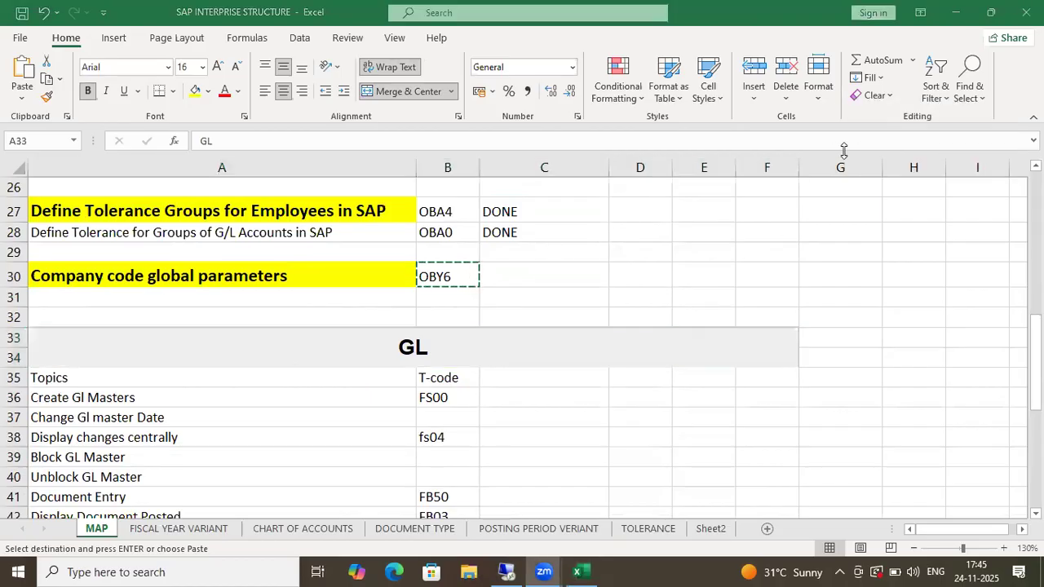